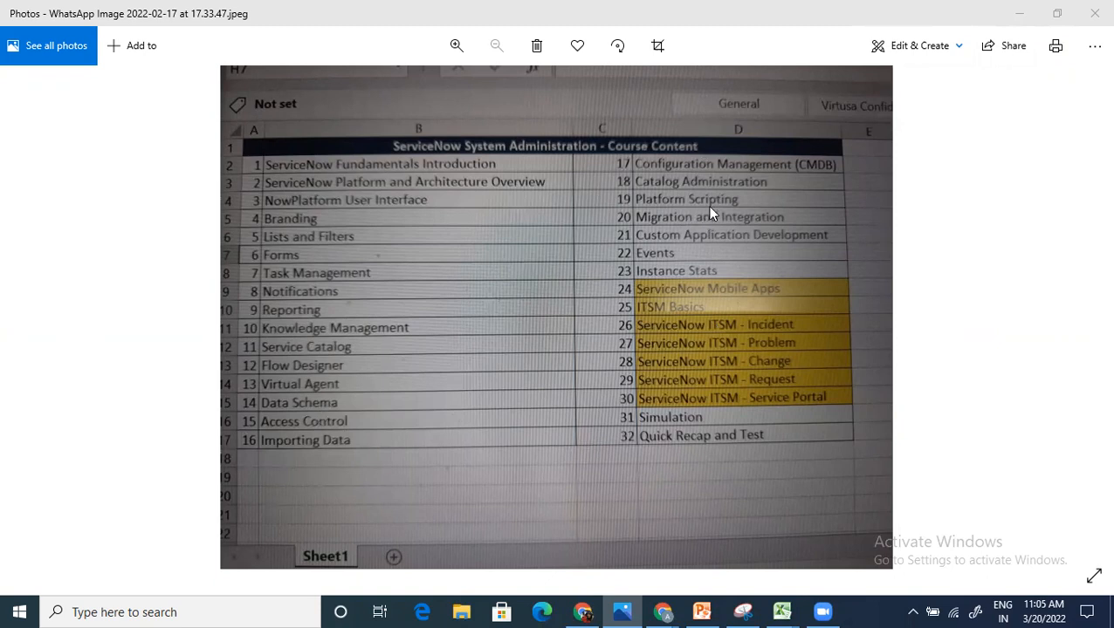
Step: Put away the course content picture and filter the ServiceNow navigator by "infinity"
click(1019, 13)
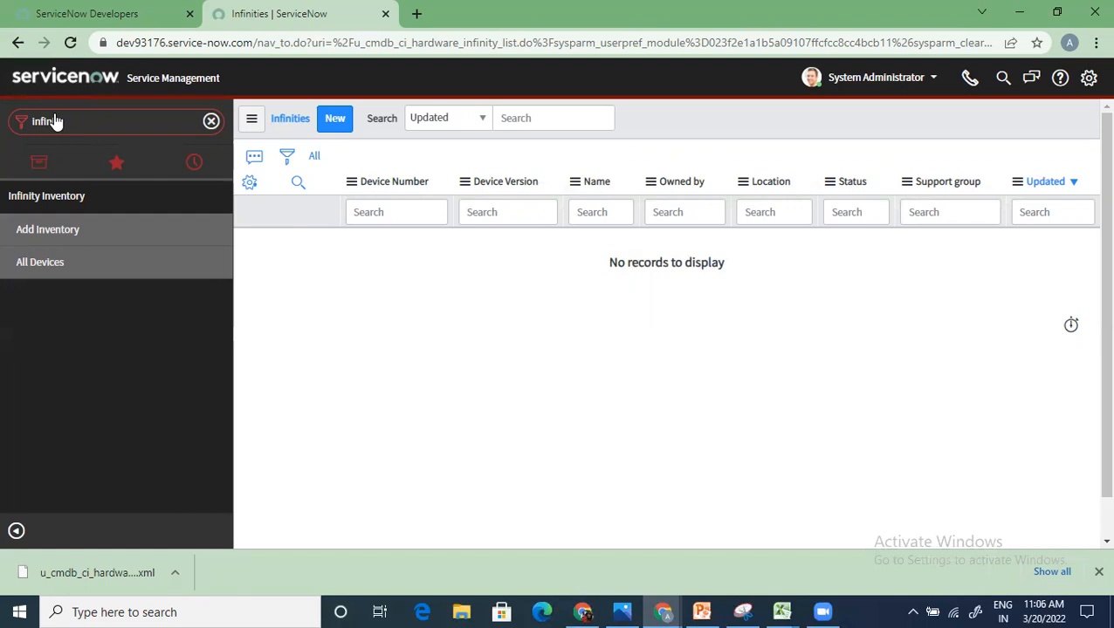
text(ty)
Step: Open Notepad, write "CRUD" in a new note, move its window over the empty device list, and minimise it
click(128, 612)
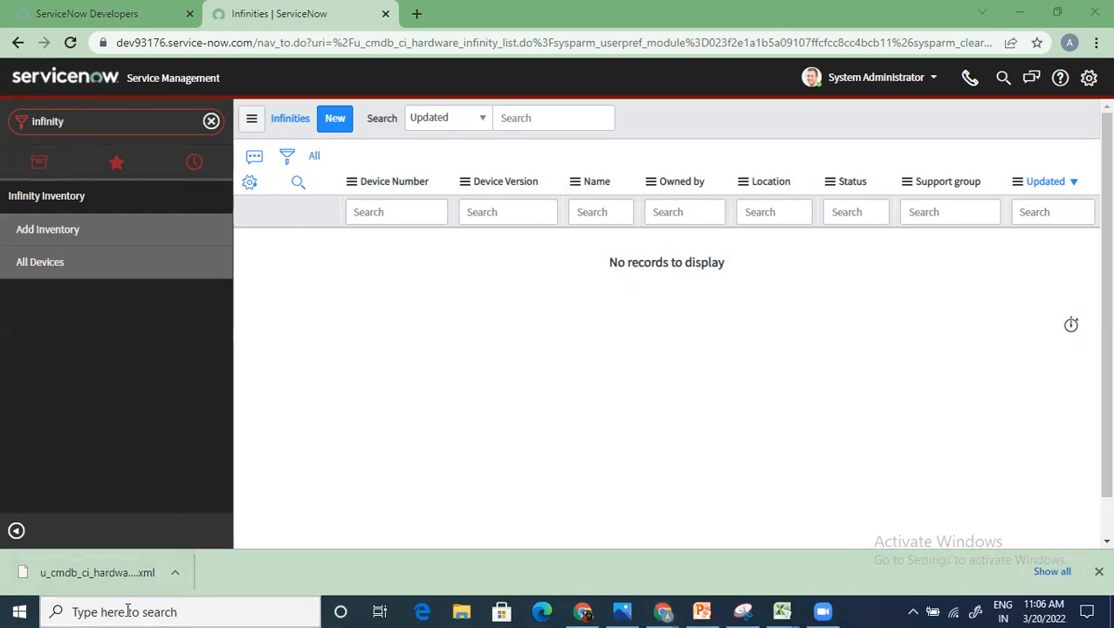
text(notepad)
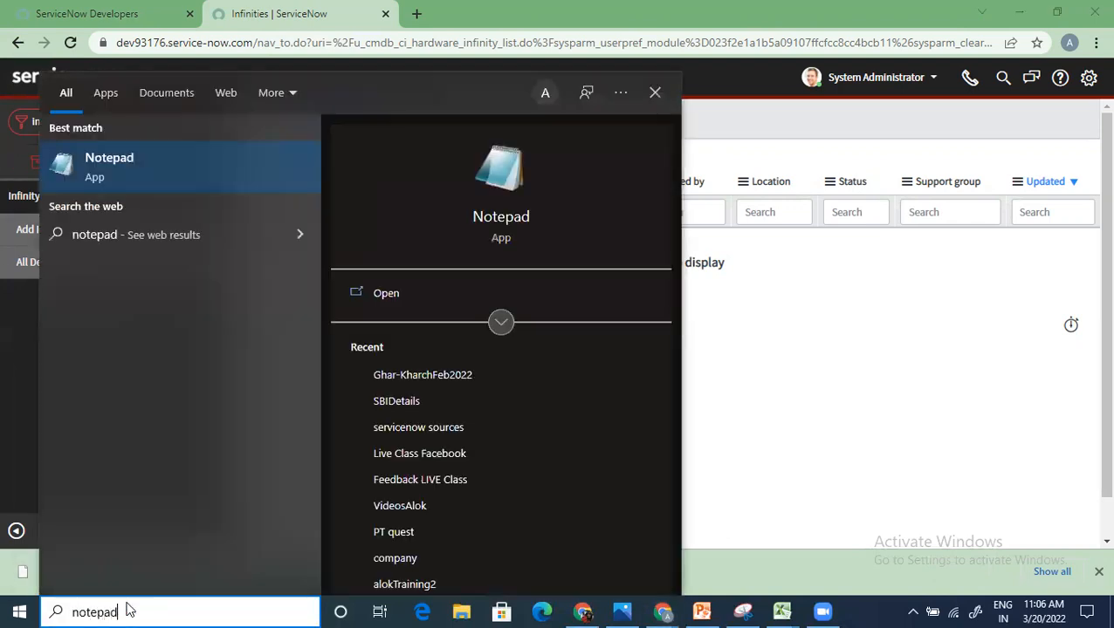
key(Return)
text(CRUD)
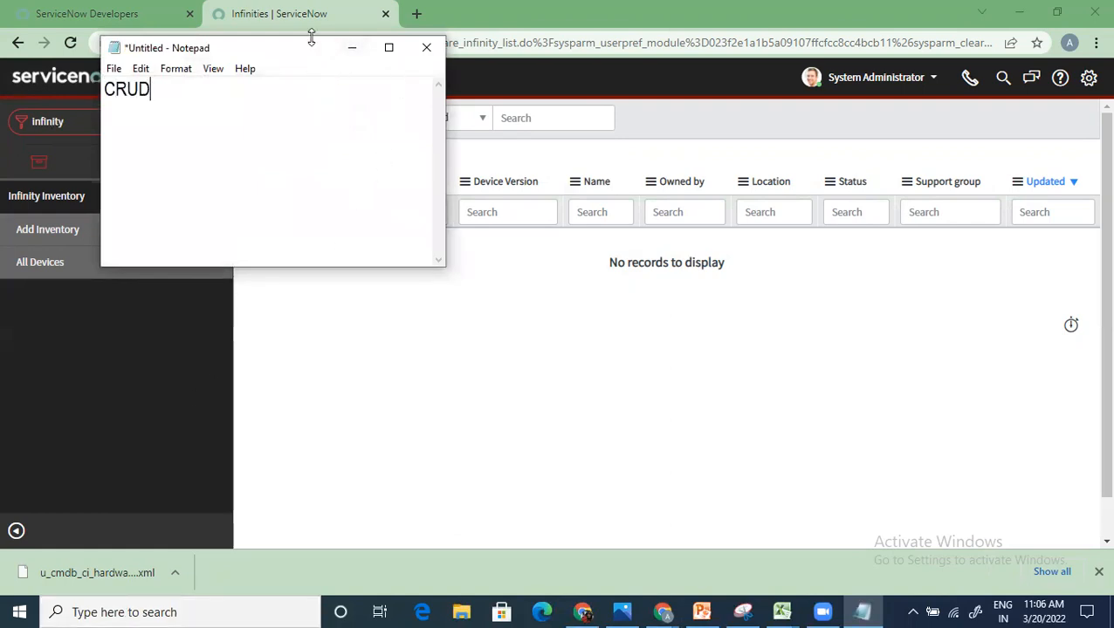
drag(311, 37, 491, 306)
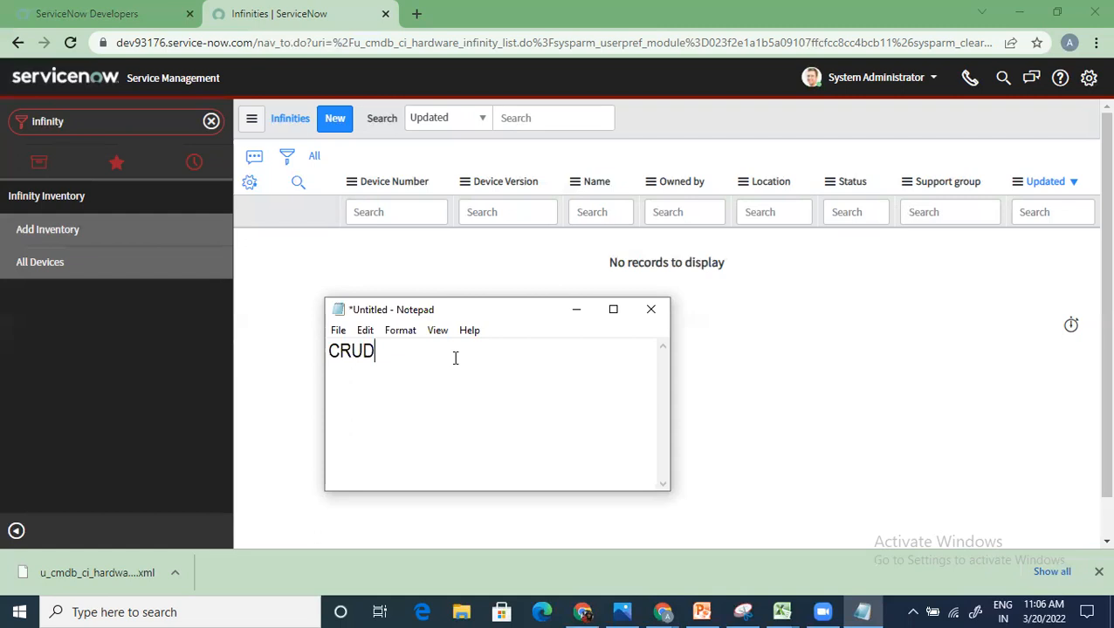
click(576, 309)
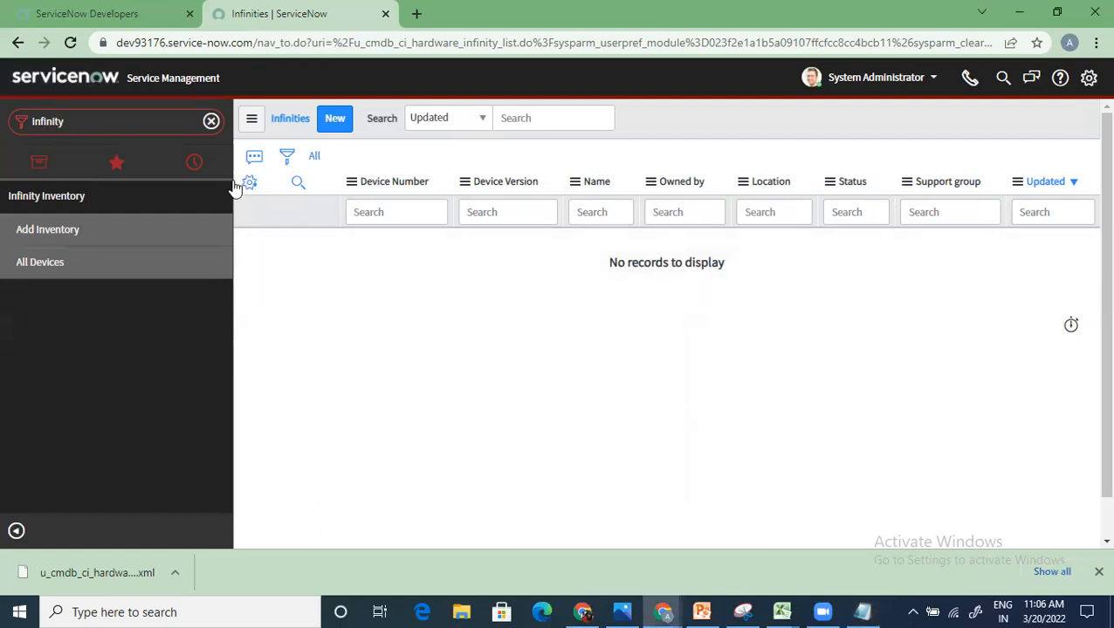
Step: Filter the navigator by "roles" and open the Roles list from Users and Groups under System Security
click(213, 122)
text(ioles)
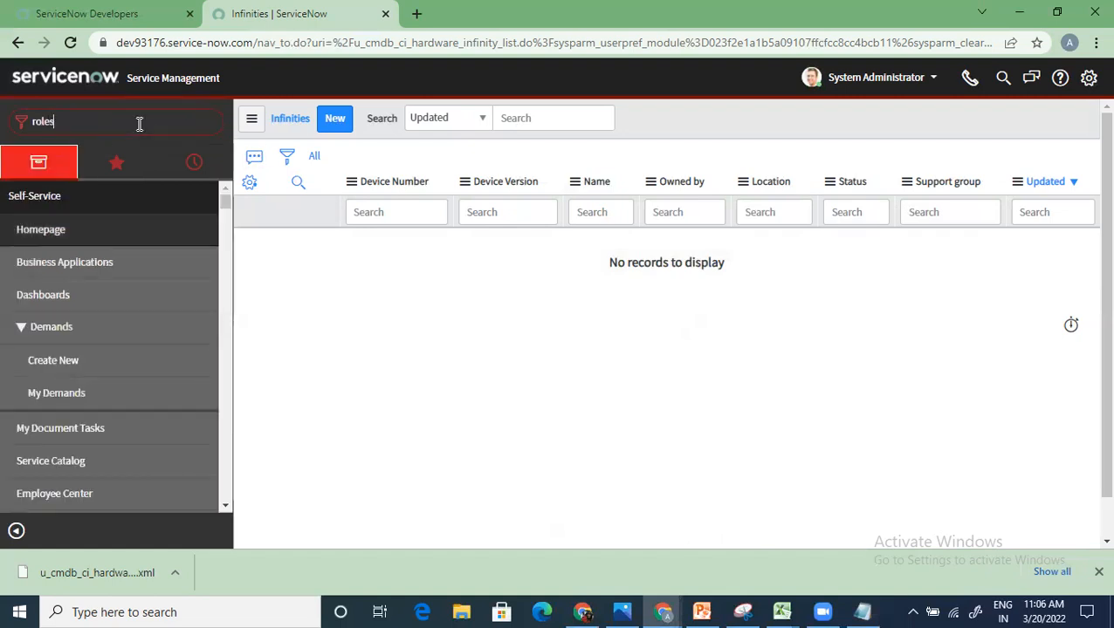
scroll(127, 407, down, 3)
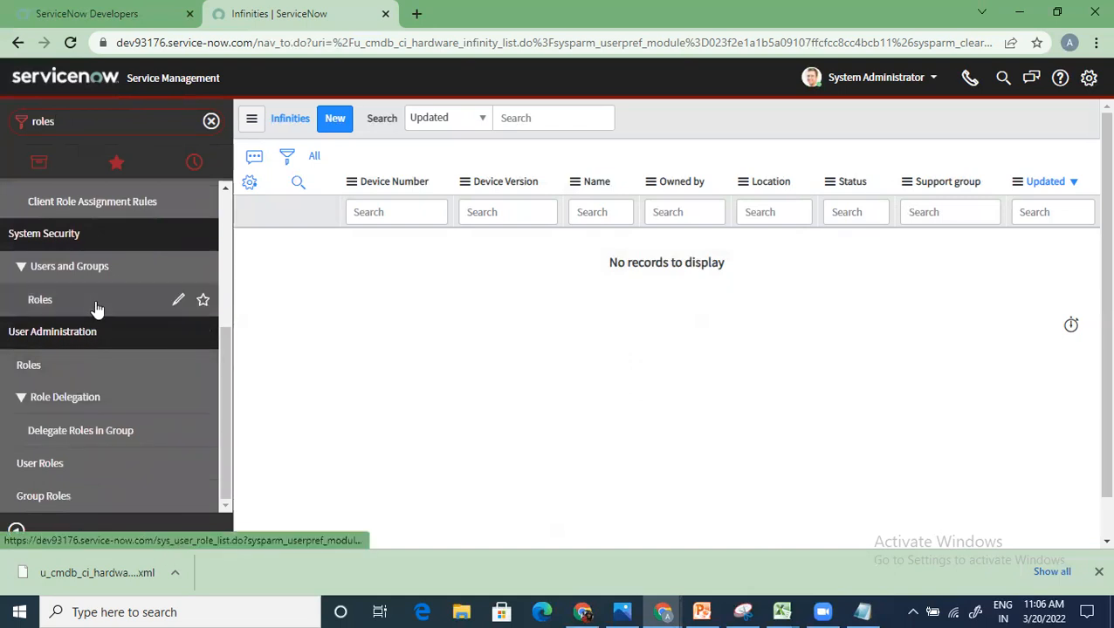
click(146, 302)
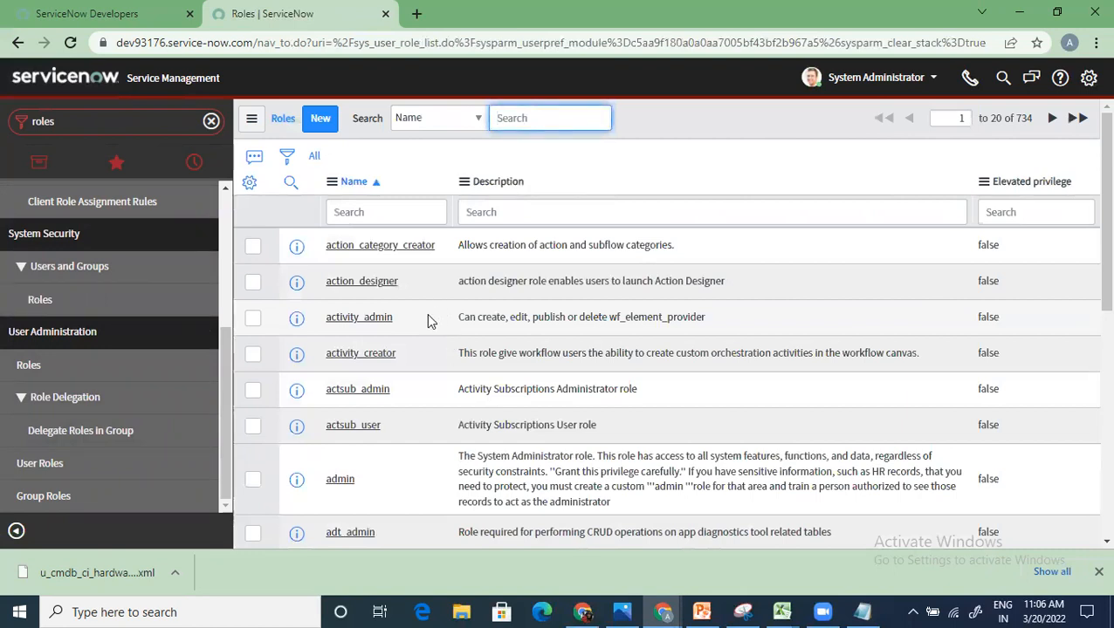
Step: Search the Roles list for names containing "itil" and examine the role descriptions
click(413, 209)
text(*itil)
key(Return)
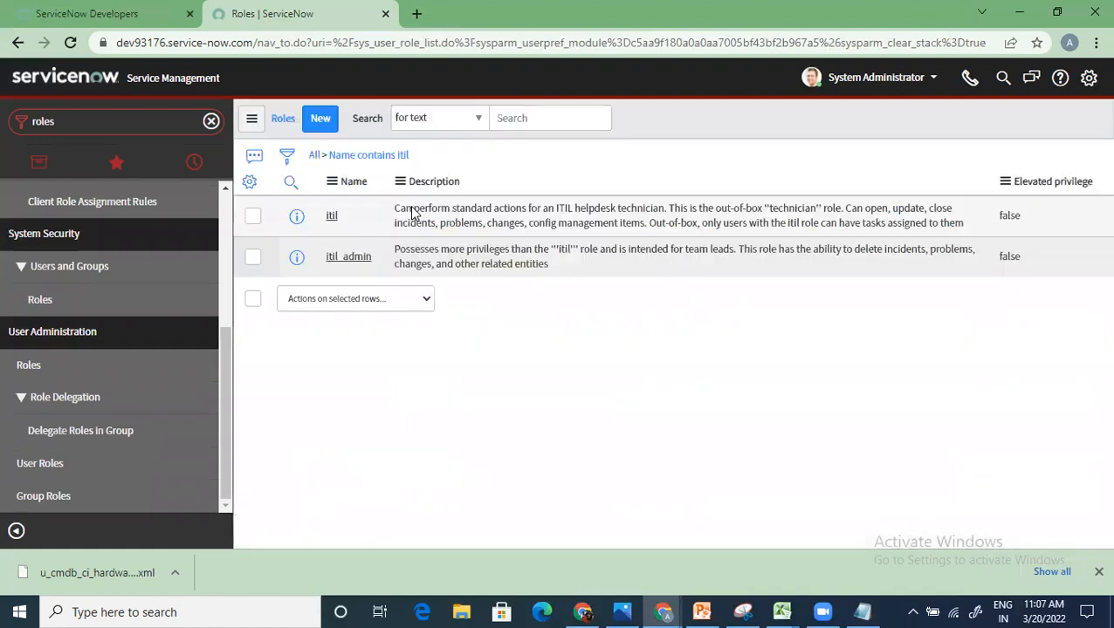
triple_click(521, 263)
click(575, 422)
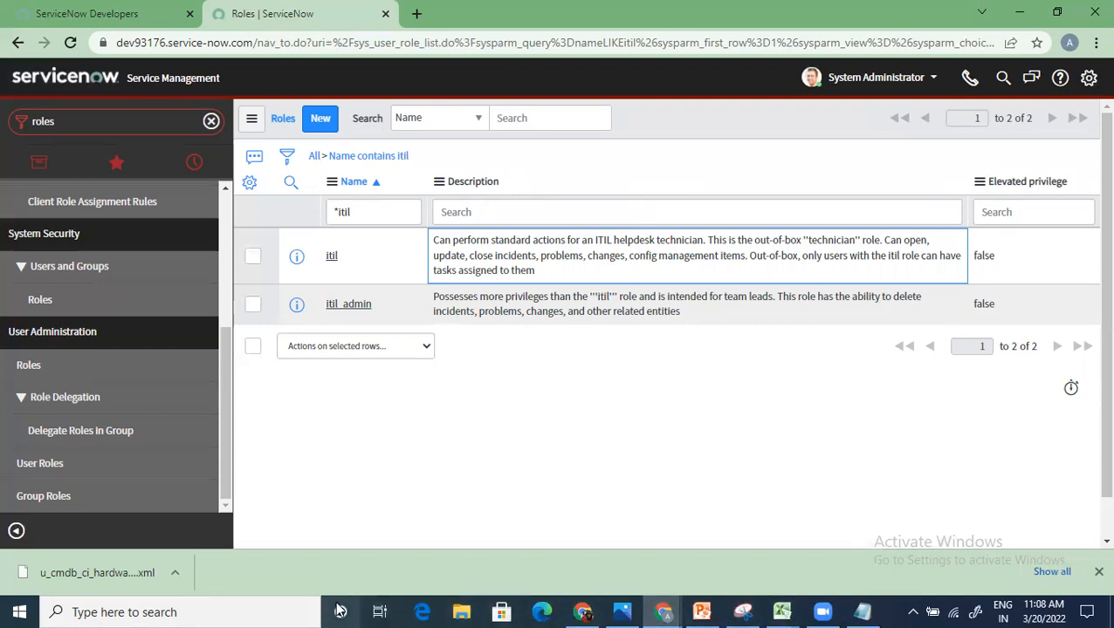
Step: Switch to the ServicenowPPT presentation in PowerPoint and add a blank slide after slide 10
click(702, 611)
scroll(95, 479, down, 1)
click(105, 519)
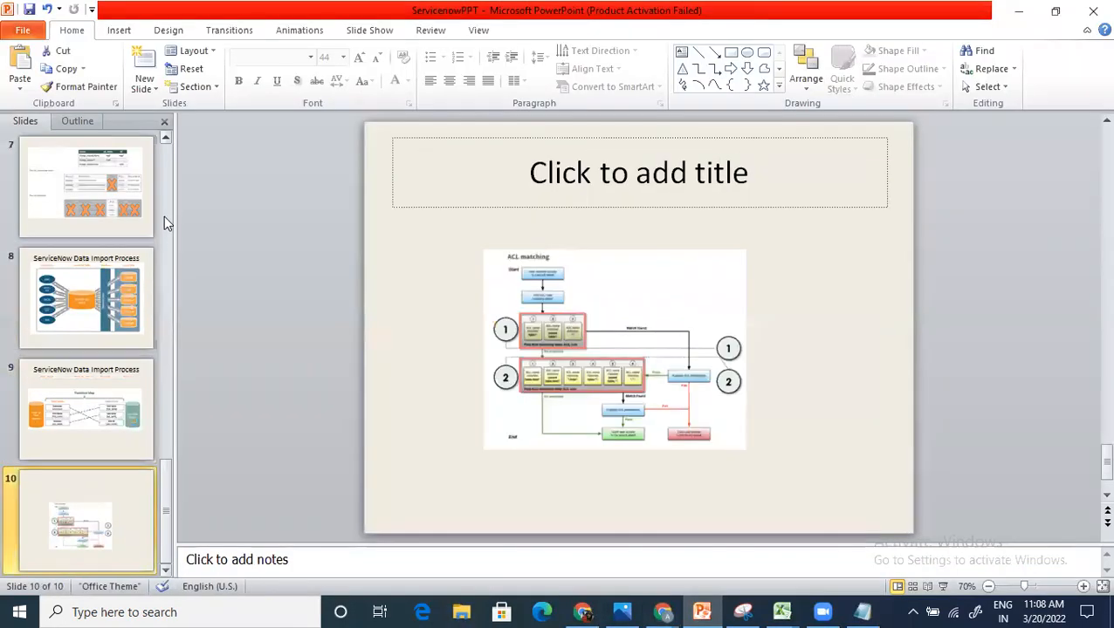
click(144, 83)
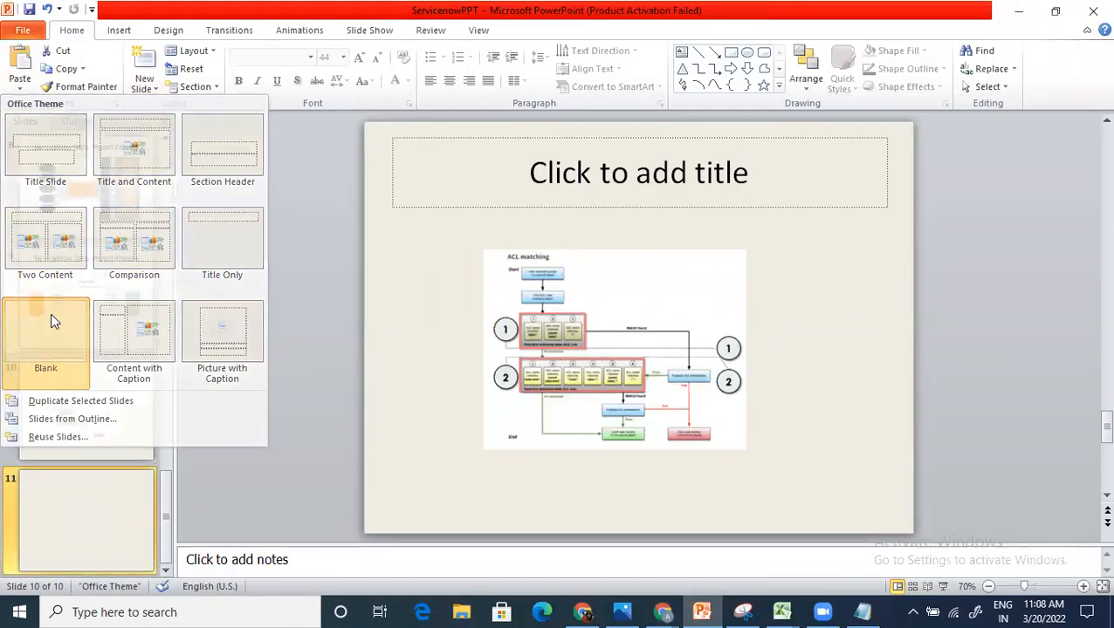
click(50, 323)
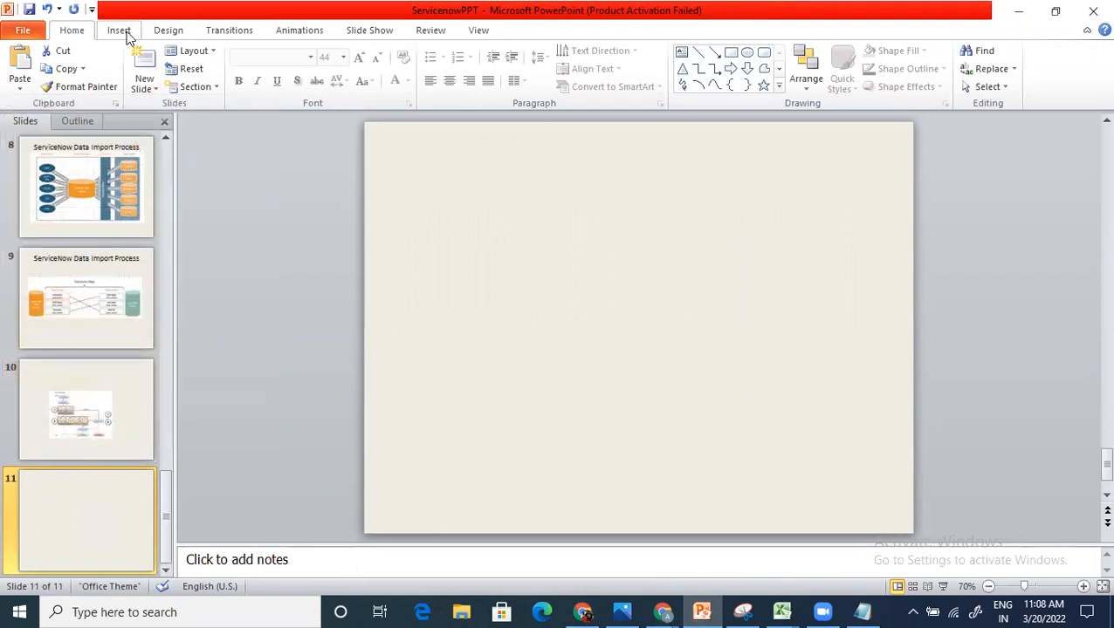
Step: Draw a rectangle in the upper middle of the blank slide and label it "Parent Group – ITIL Group"
click(731, 52)
drag(542, 209, 662, 268)
text(Parent)
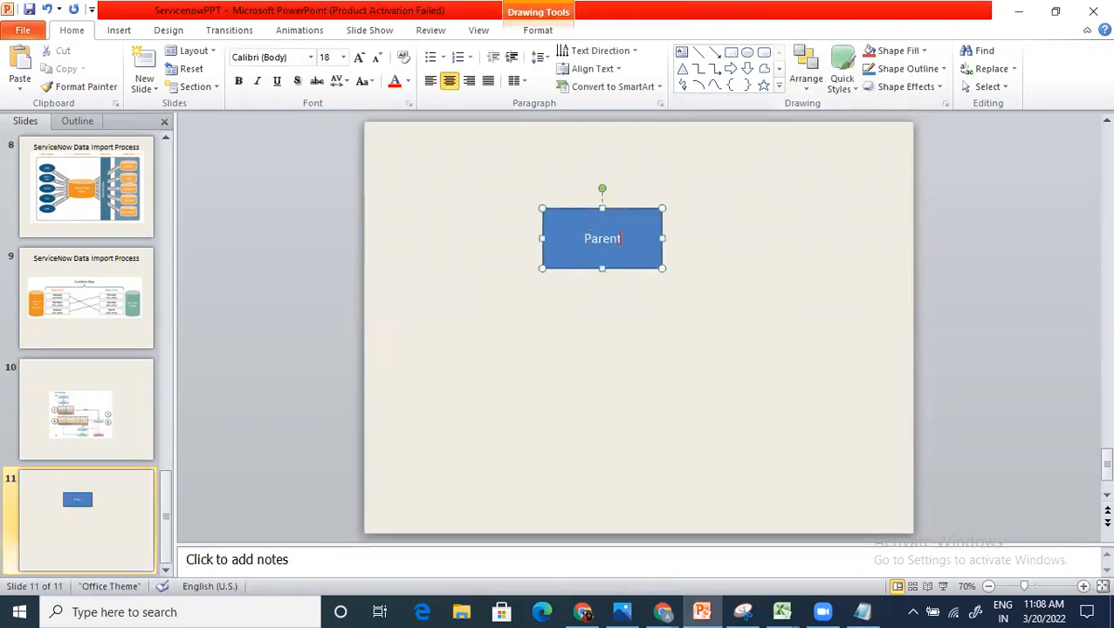
text( Group - ITIL Gr)
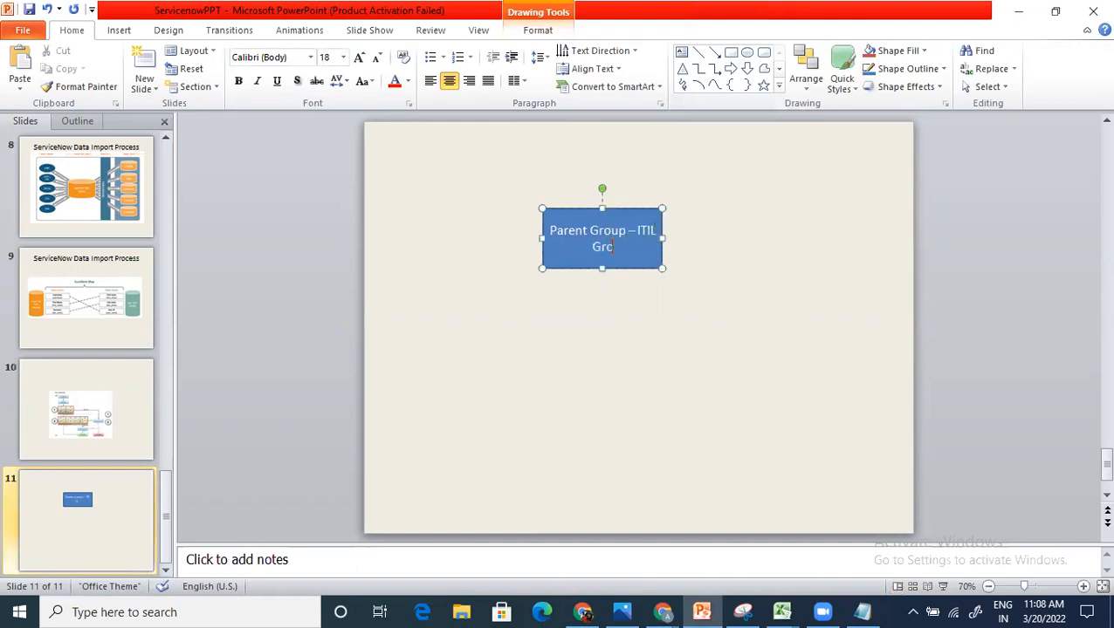
text(oup)
click(567, 398)
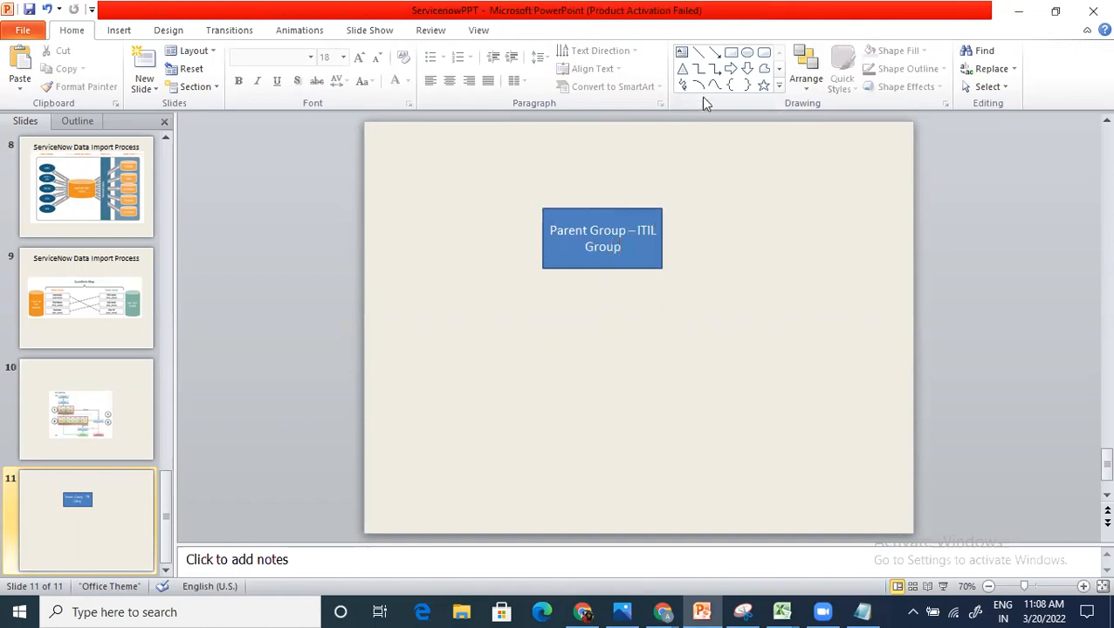
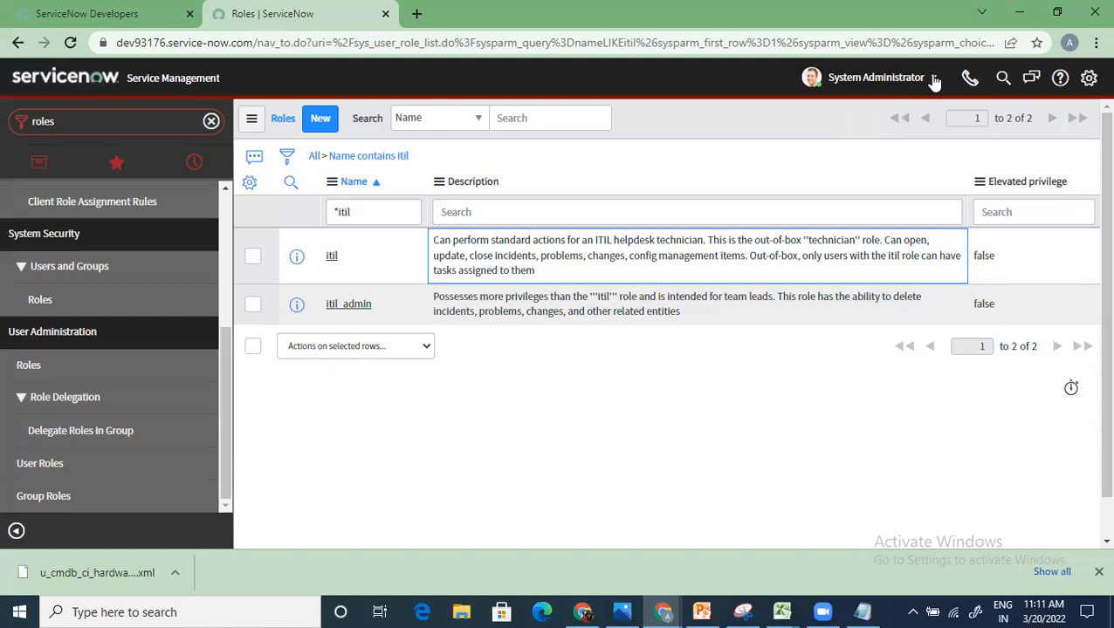
Step: Elevate the System Administrator's session in ServiceNow with the workspace_list_admin and security_admin roles, opening the elevated privilege documentation in a separate tab
click(932, 78)
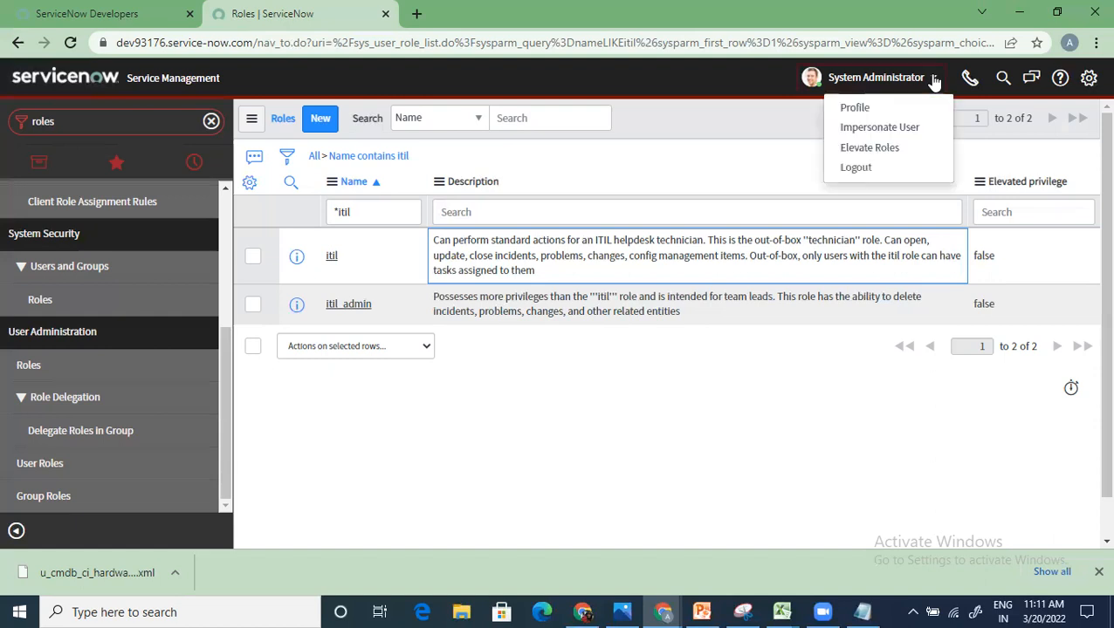
click(876, 149)
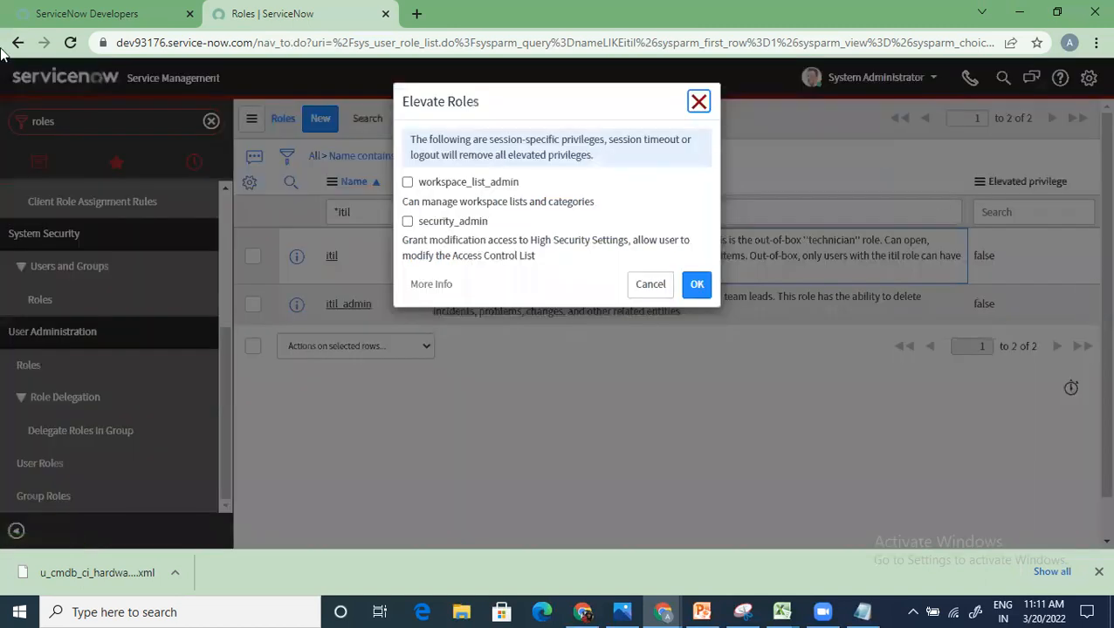
click(408, 183)
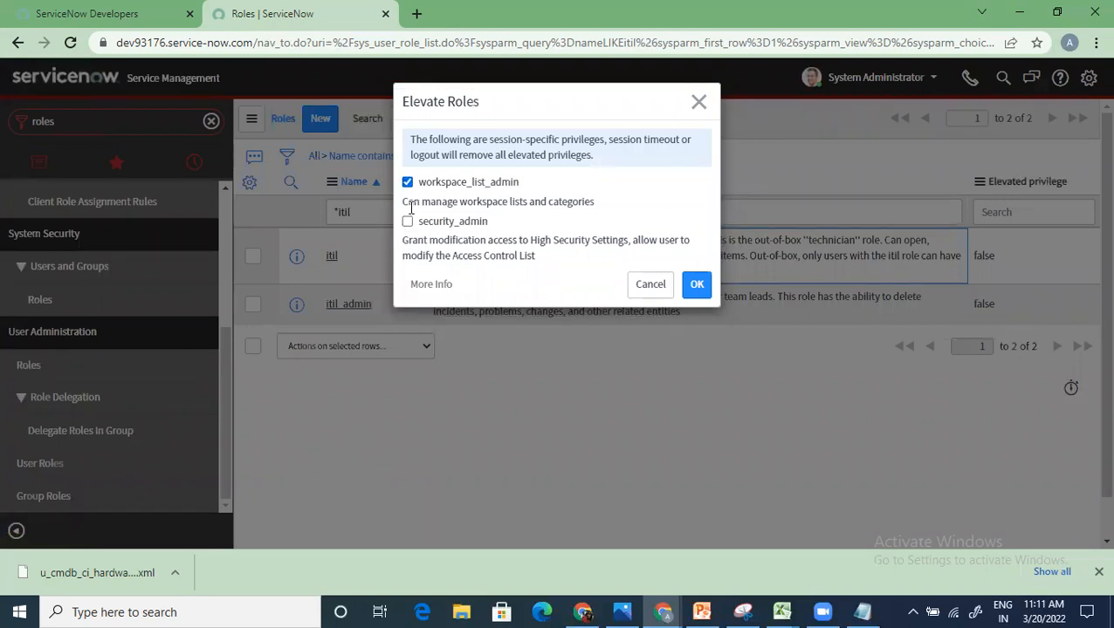
click(408, 221)
click(434, 285)
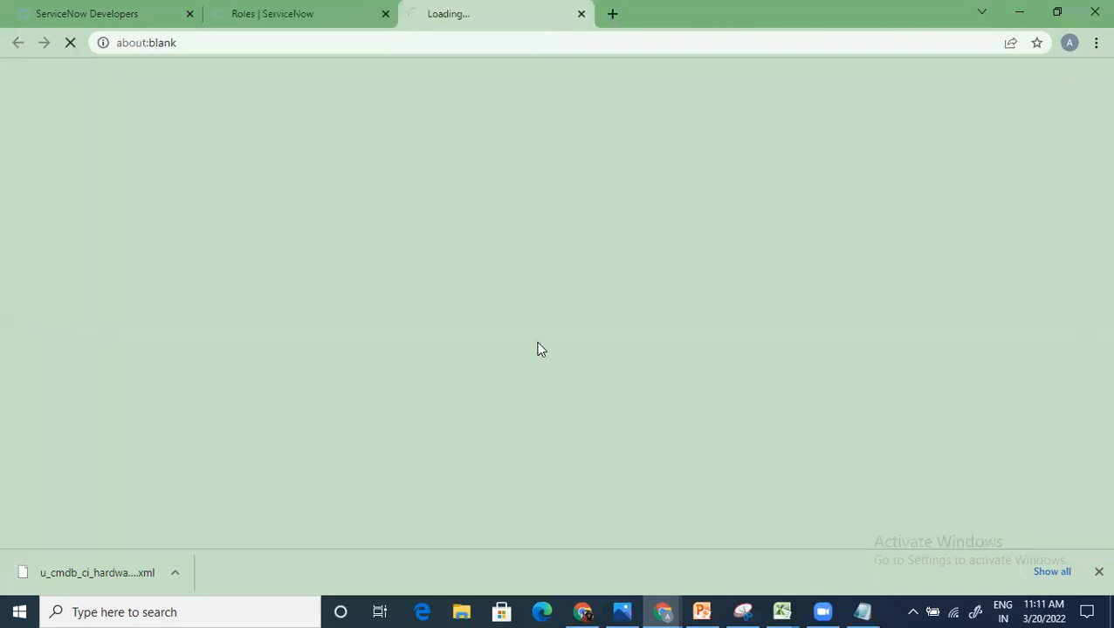
click(358, 16)
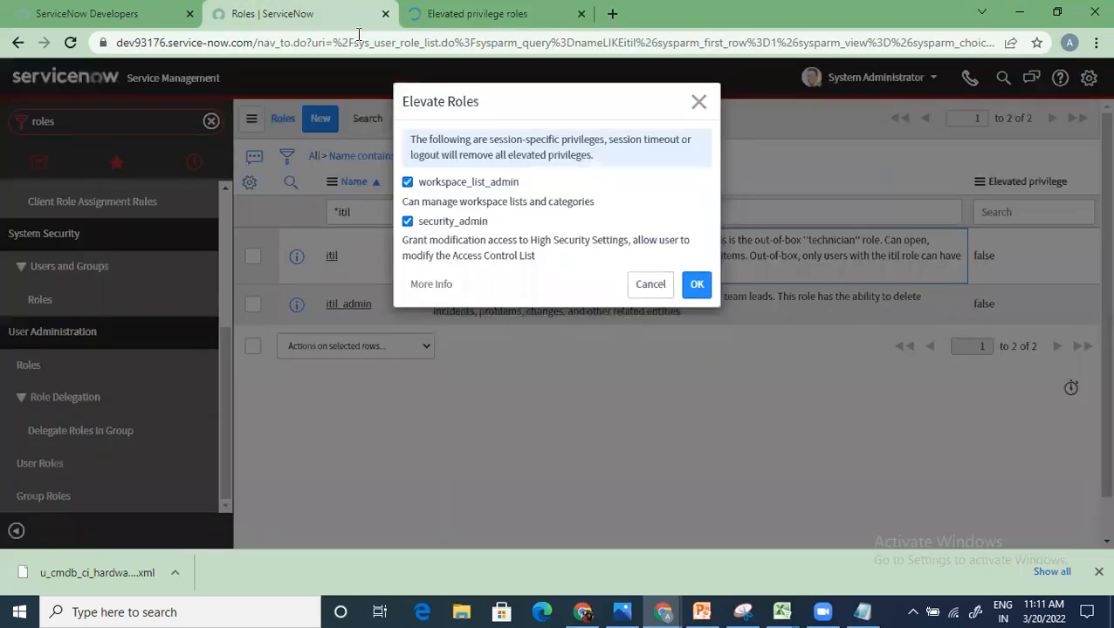
click(702, 289)
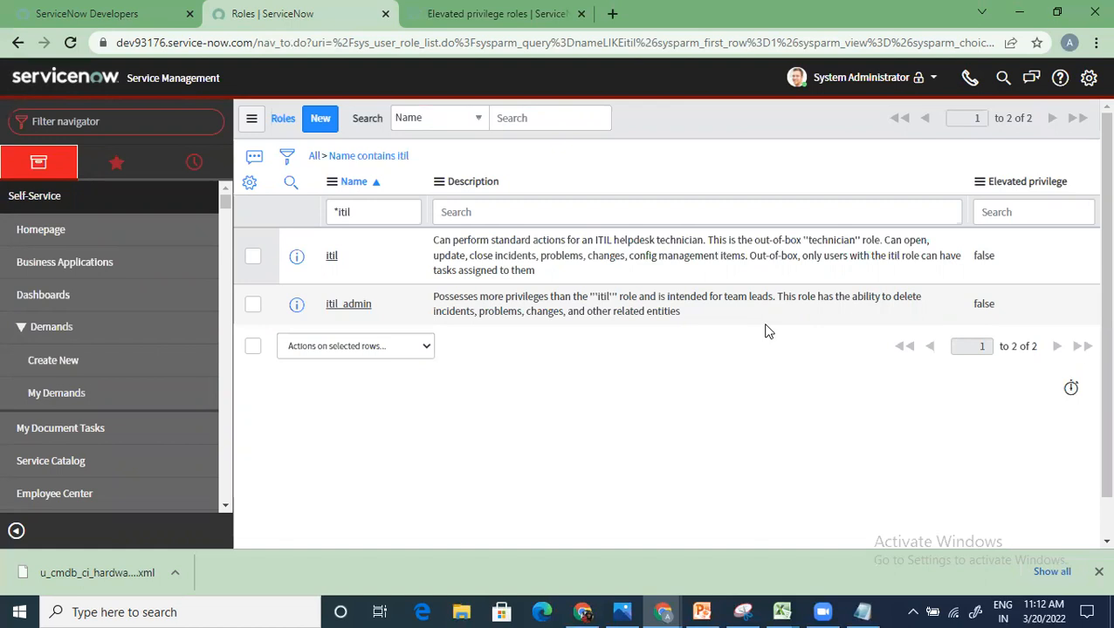
Step: Filter the navigator by "system secur", open High Security Settings, and look through the high security properties
click(107, 122)
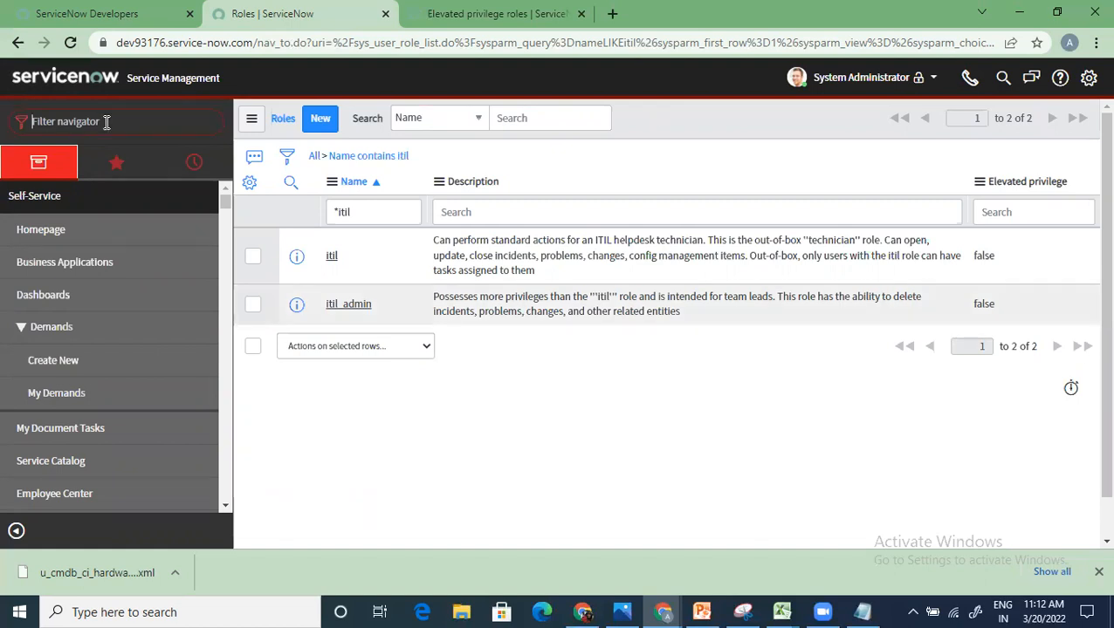
text(system secur)
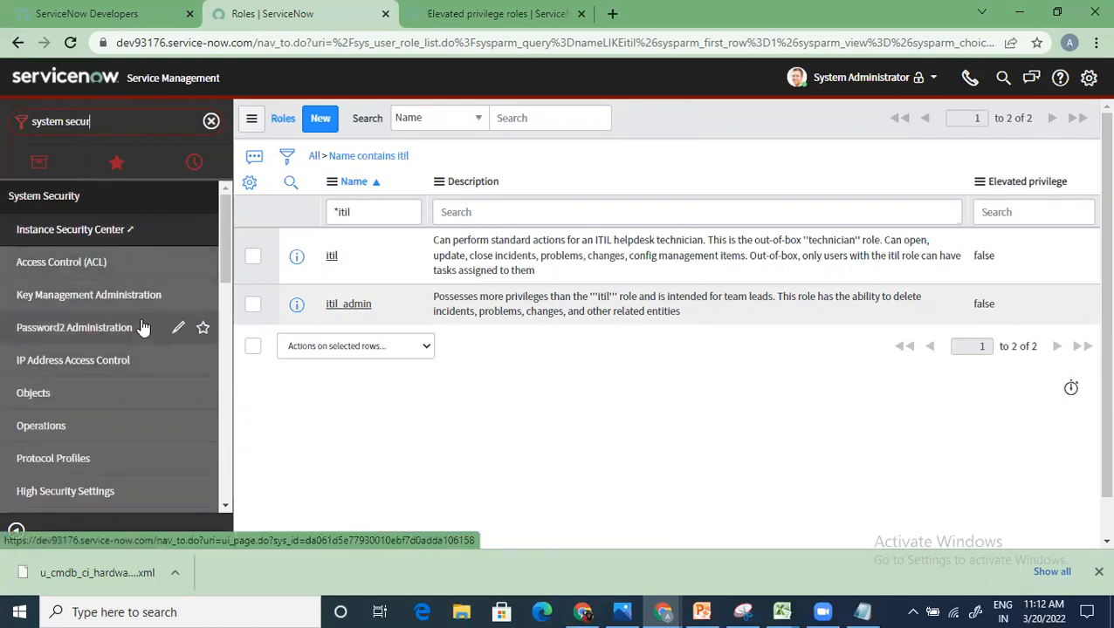
scroll(149, 367, down, 2)
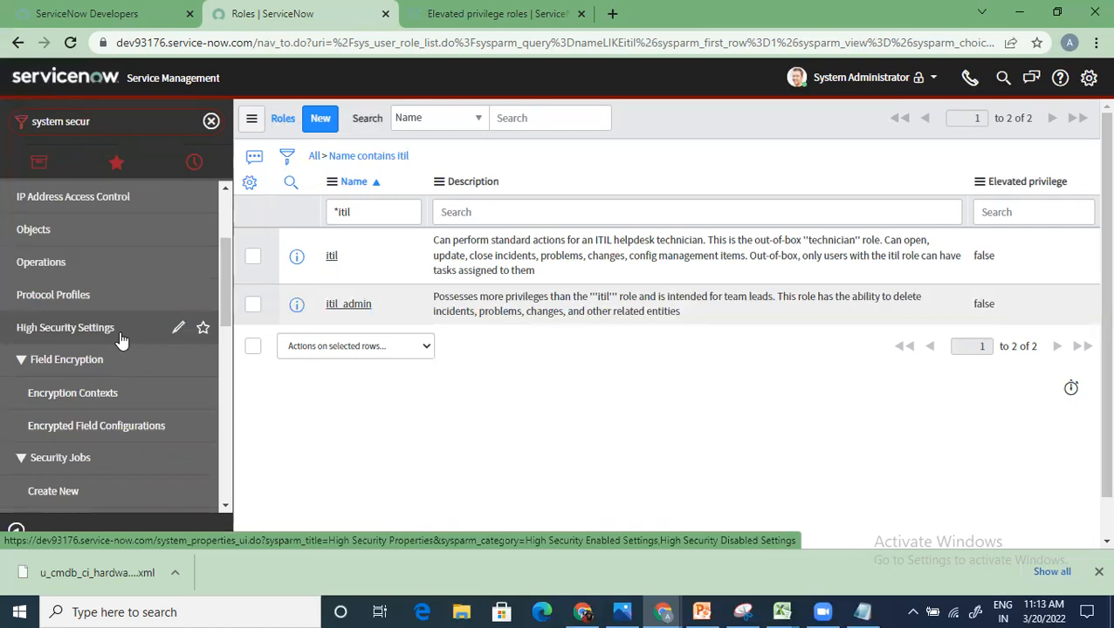
click(122, 336)
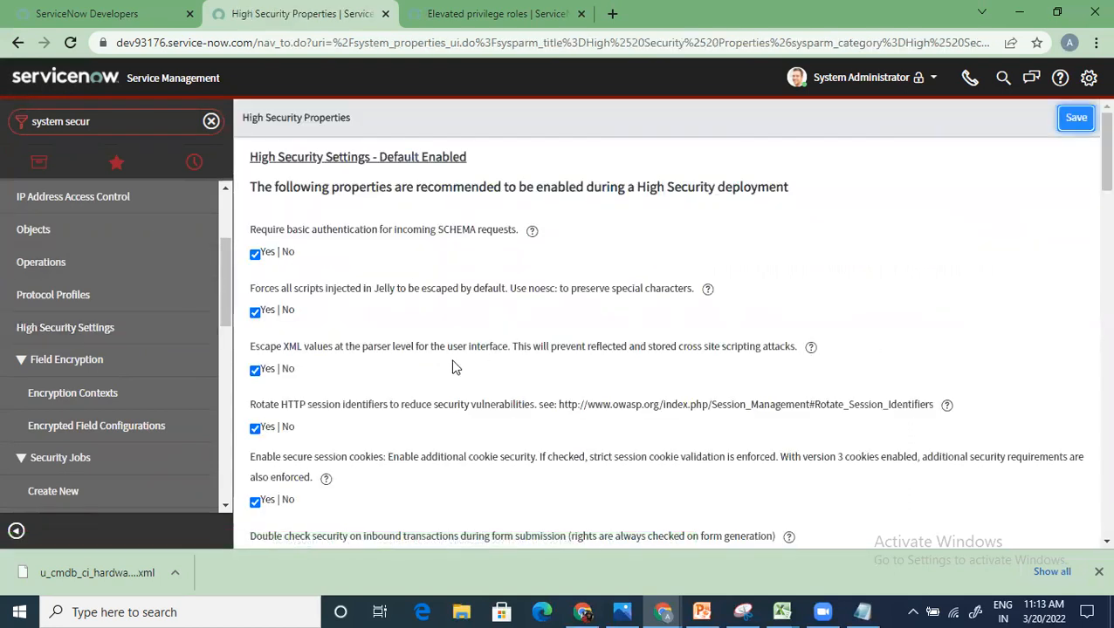
scroll(436, 366, down, 4)
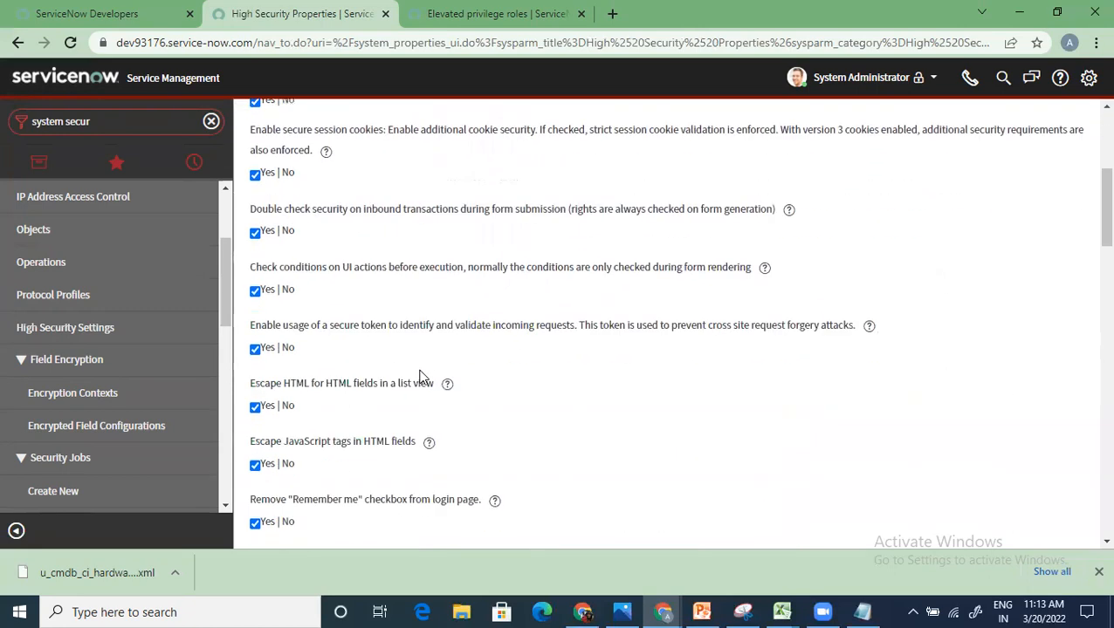
scroll(419, 377, down, 3)
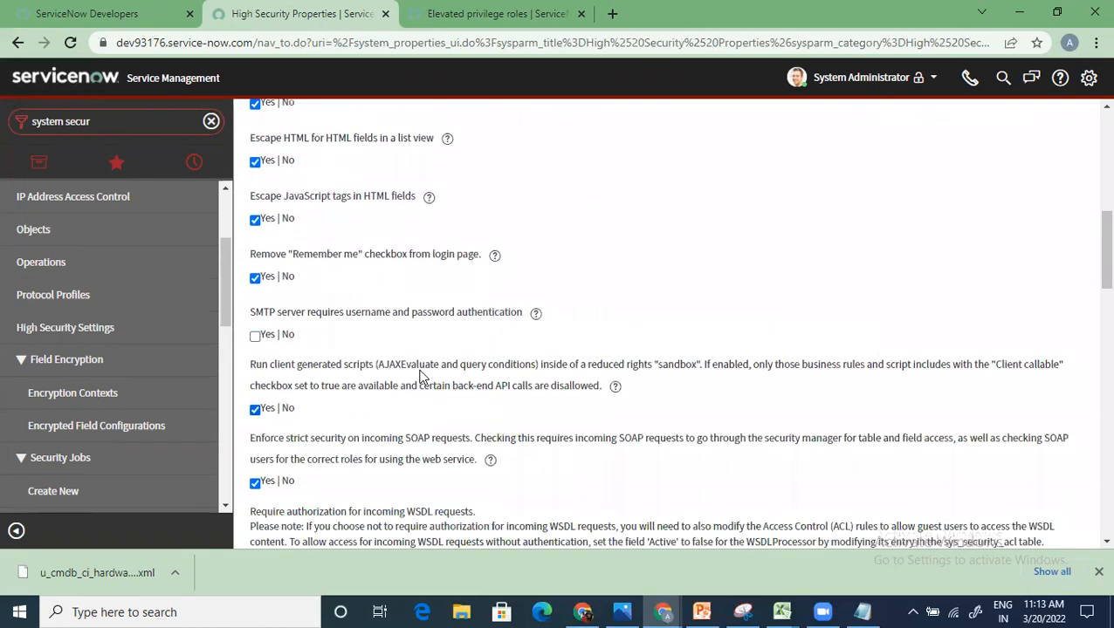
scroll(418, 377, down, 5)
scroll(419, 377, up, 10)
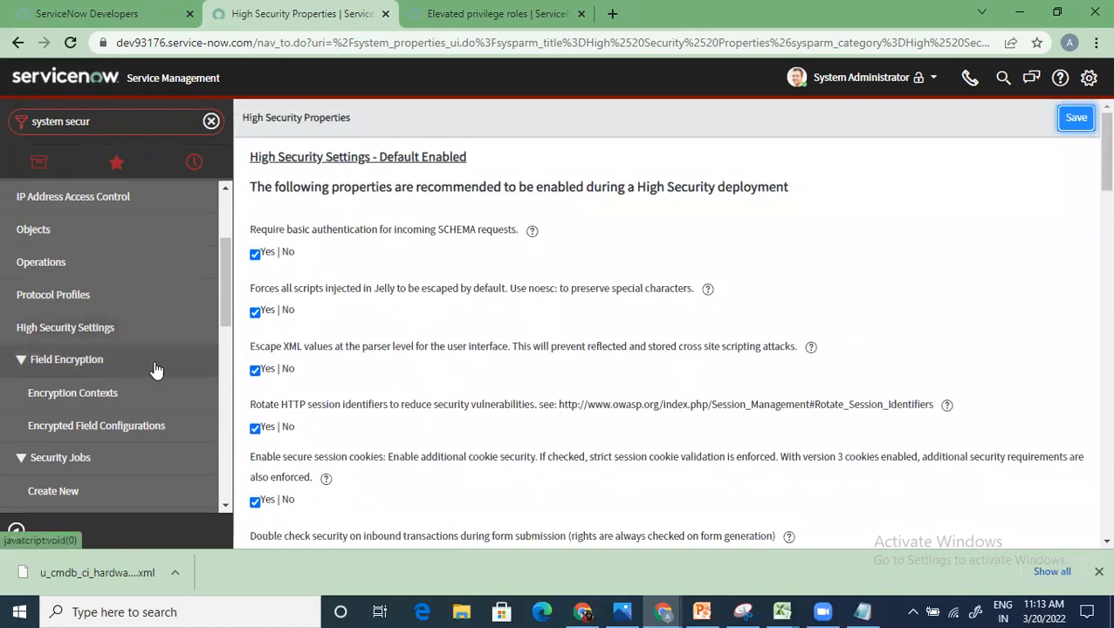
Step: Open the Access Control (ACL) list and search for rules whose name contains "incident"
scroll(155, 370, up, 2)
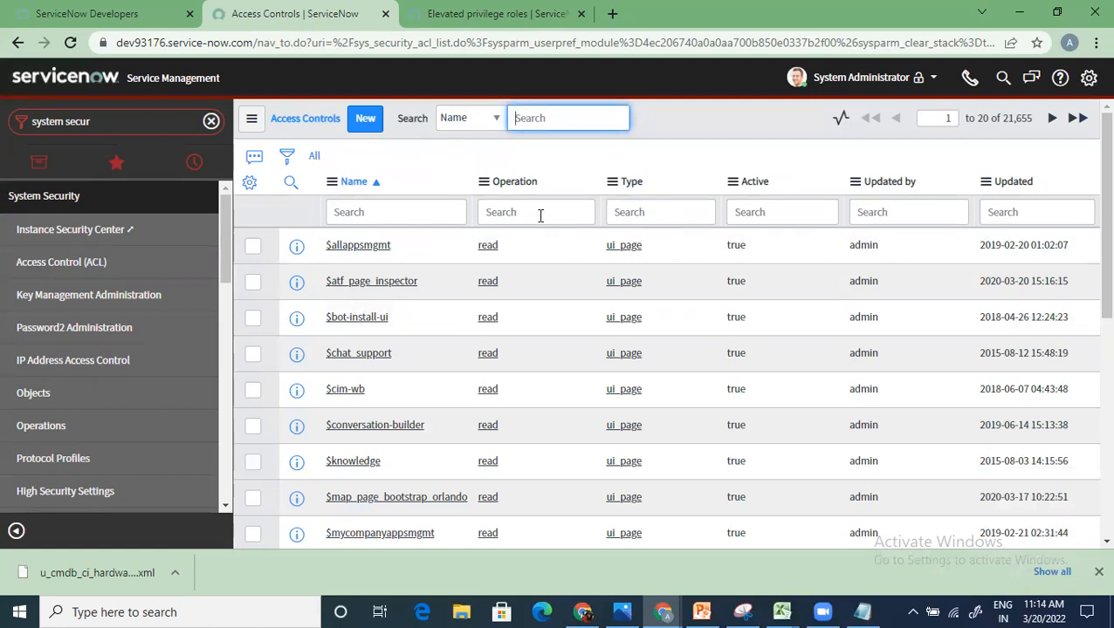
click(380, 214)
text(*incident)
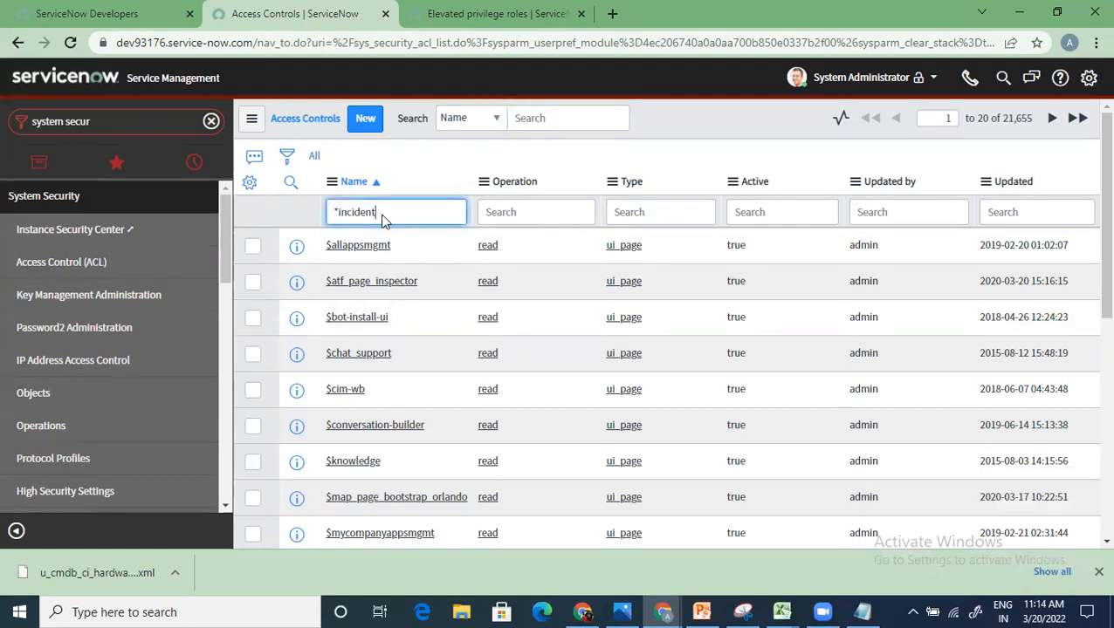
key(Return)
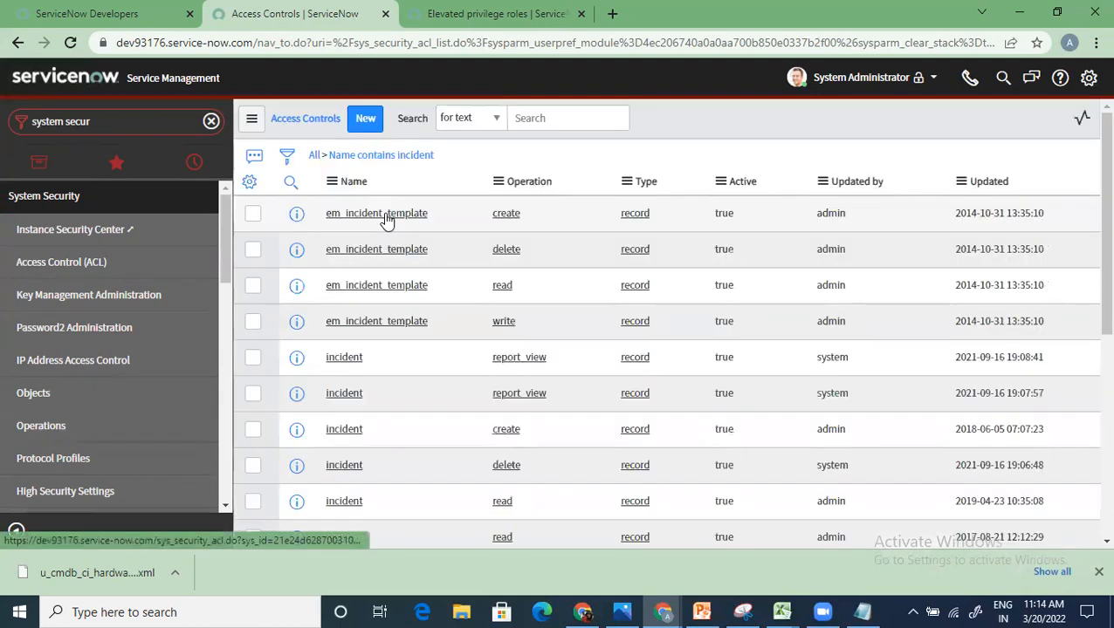
scroll(396, 440, down, 2)
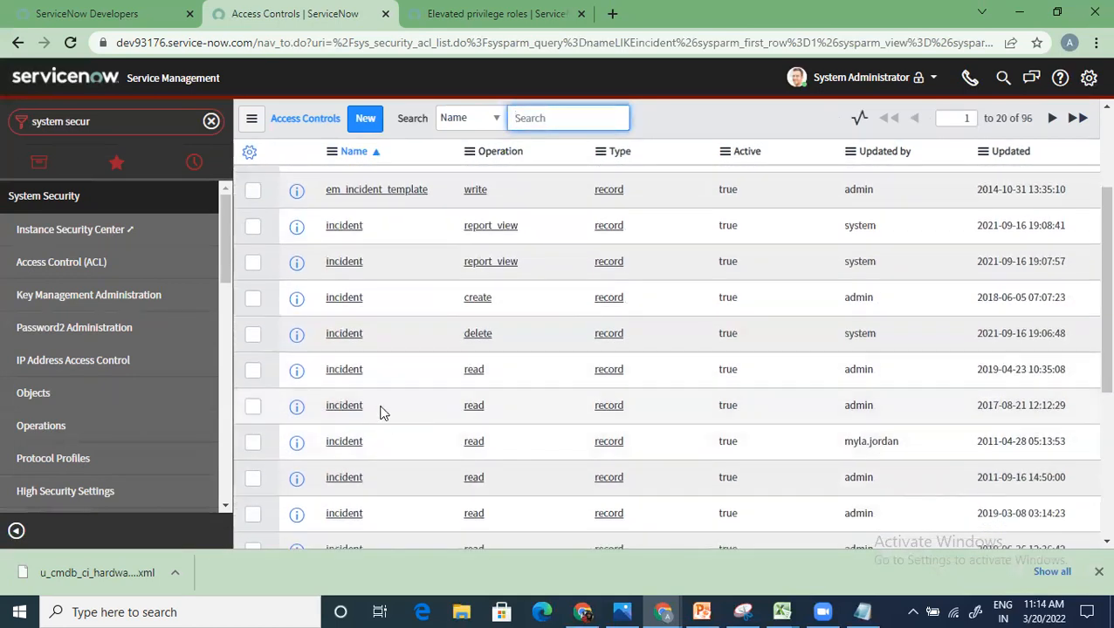
Step: Open the incident rule for the create operation and review its available operations, required role, condition and script
click(347, 306)
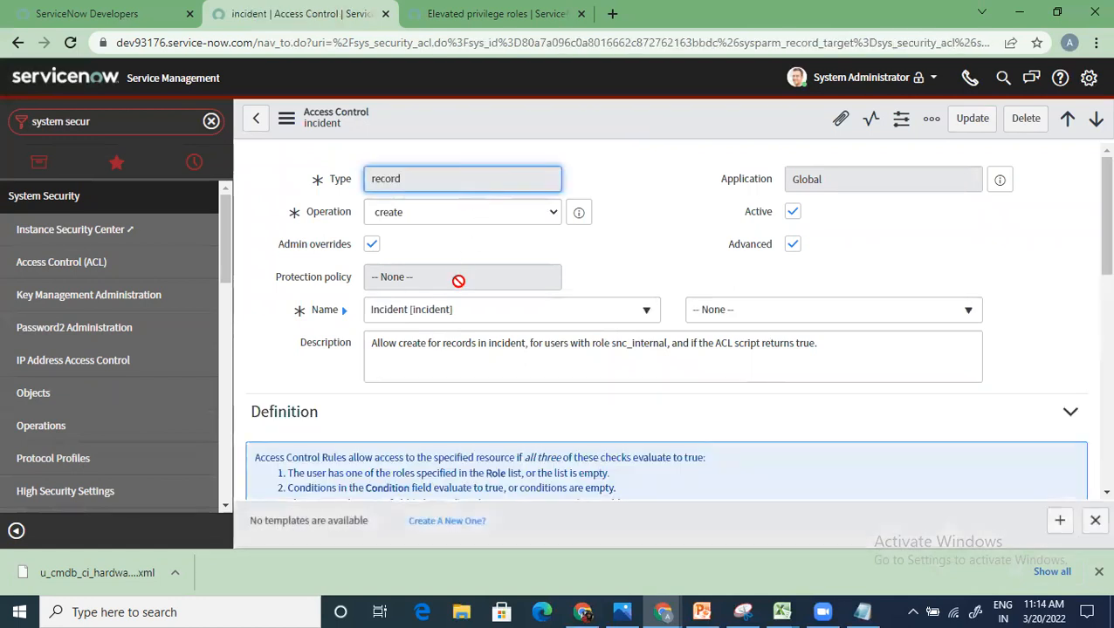
click(428, 213)
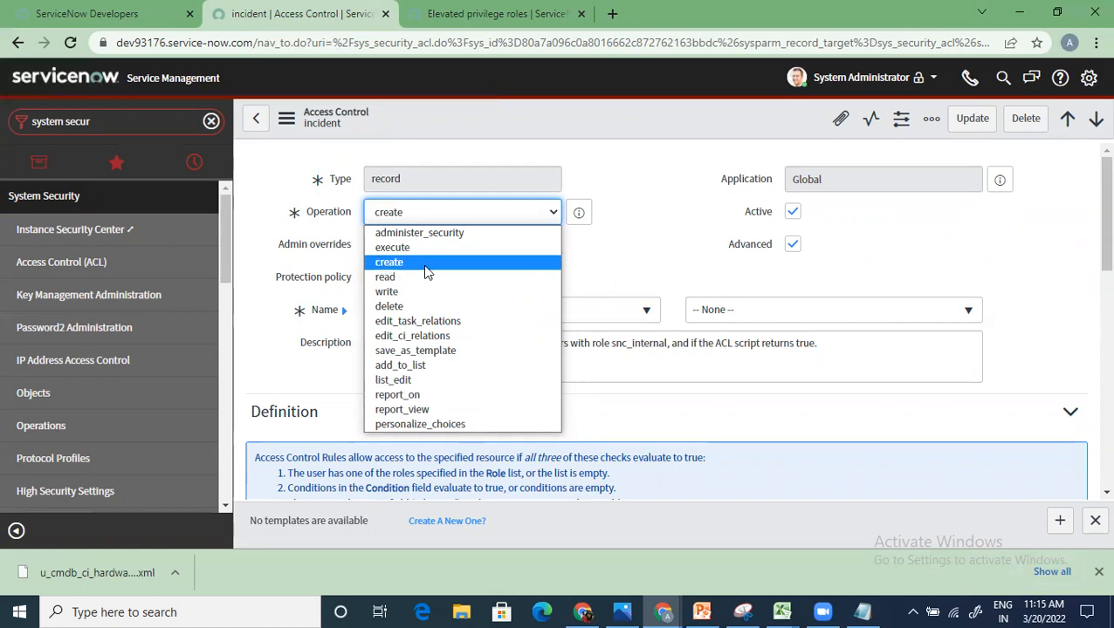
click(609, 256)
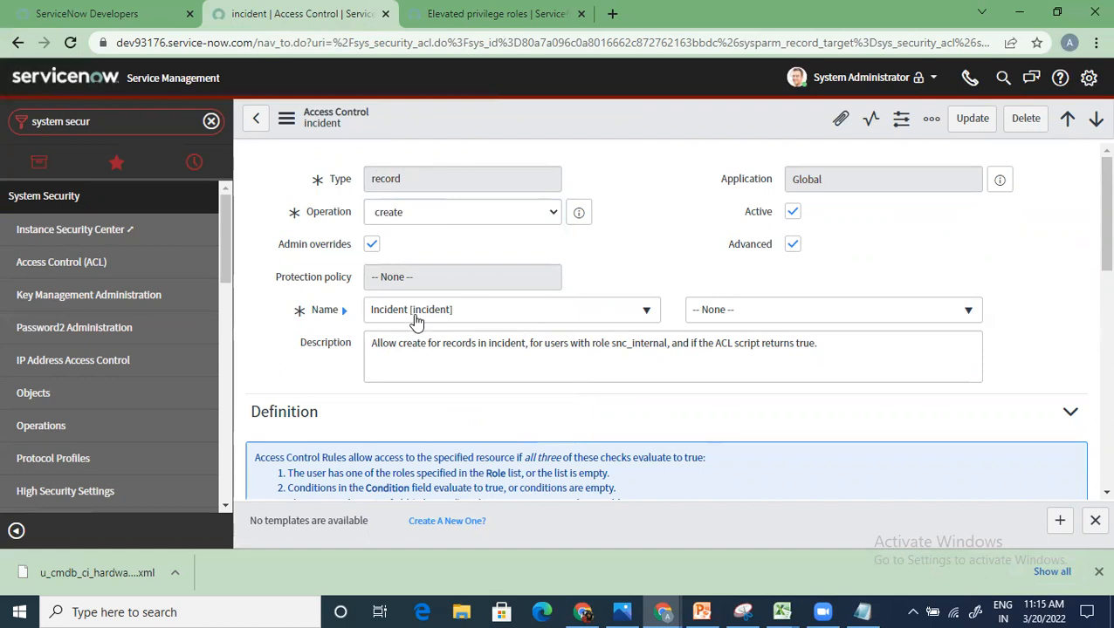
scroll(395, 434, down, 3)
scroll(395, 434, down, 2)
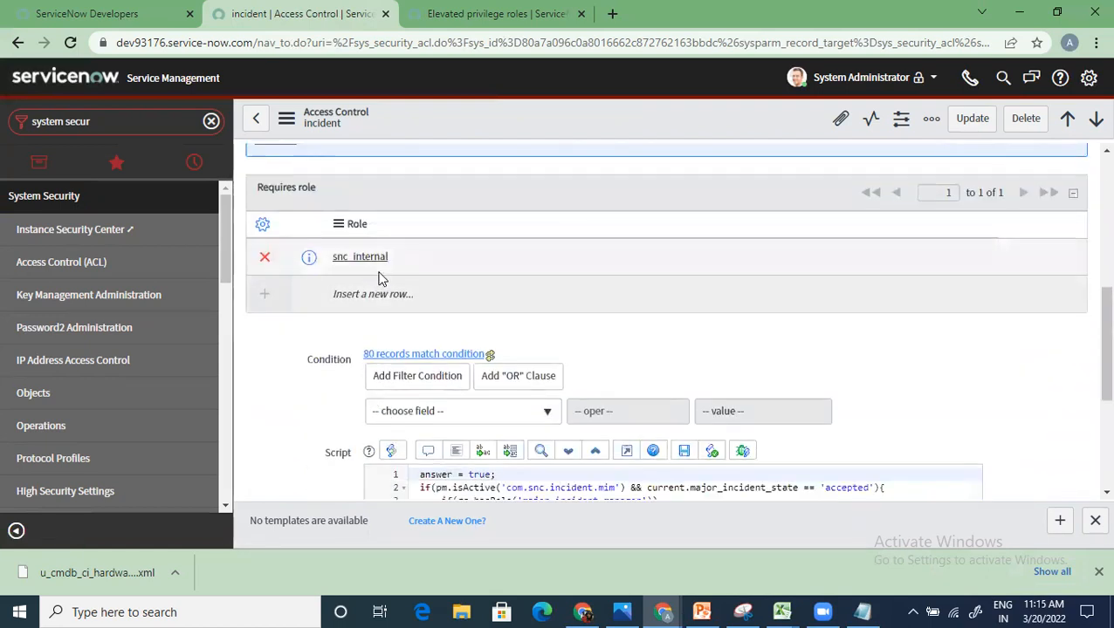
scroll(419, 349, down, 3)
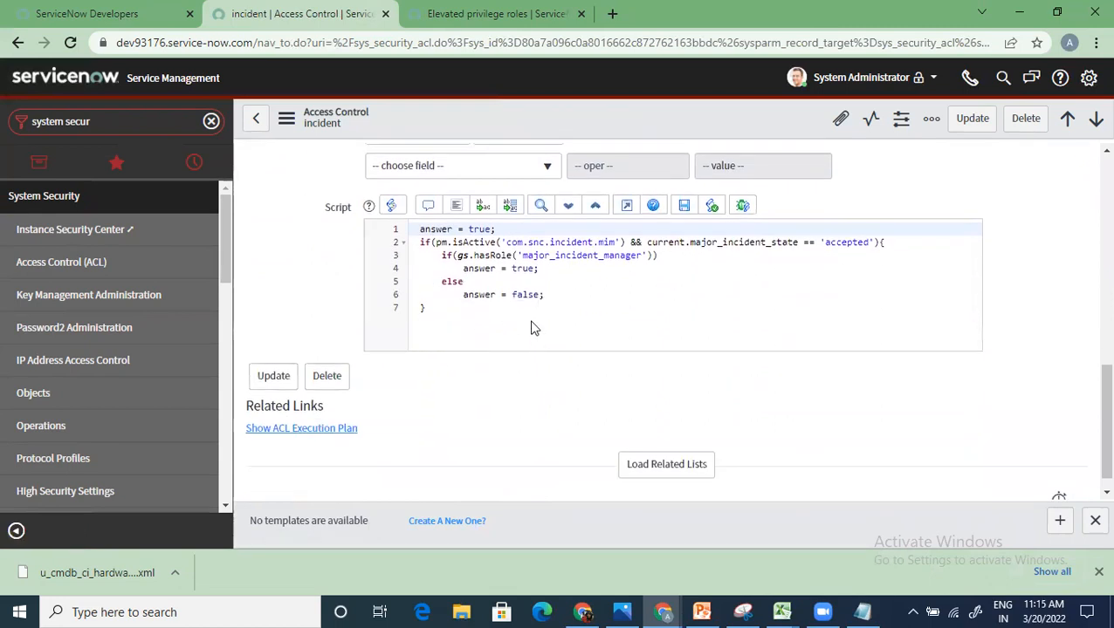
scroll(531, 298, up, 1)
scroll(530, 297, up, 1)
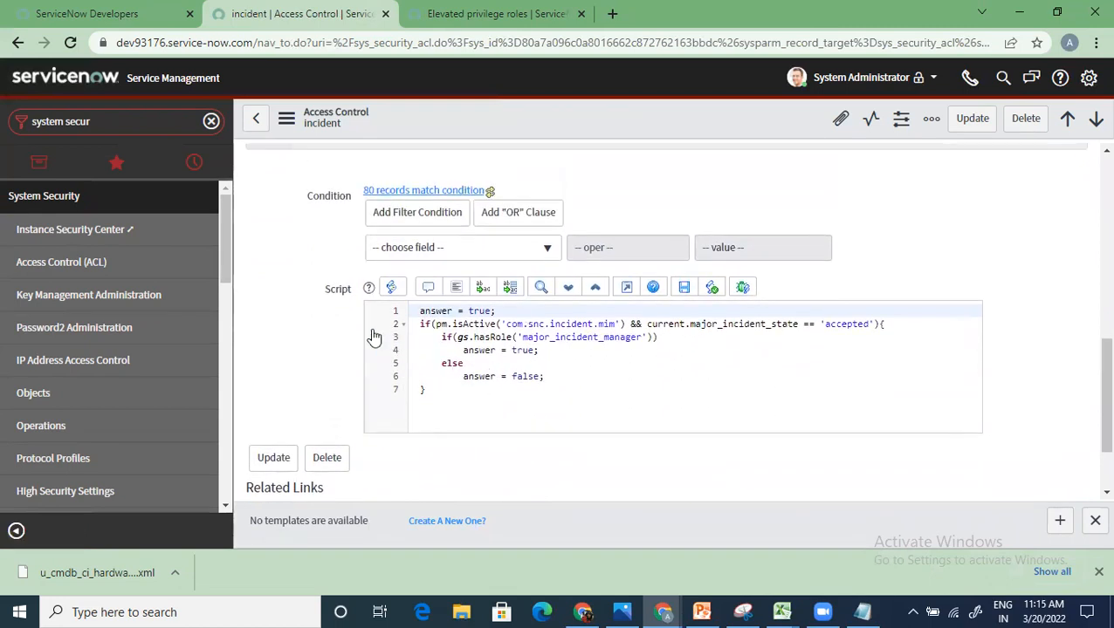
scroll(372, 335, up, 7)
scroll(312, 276, up, 1)
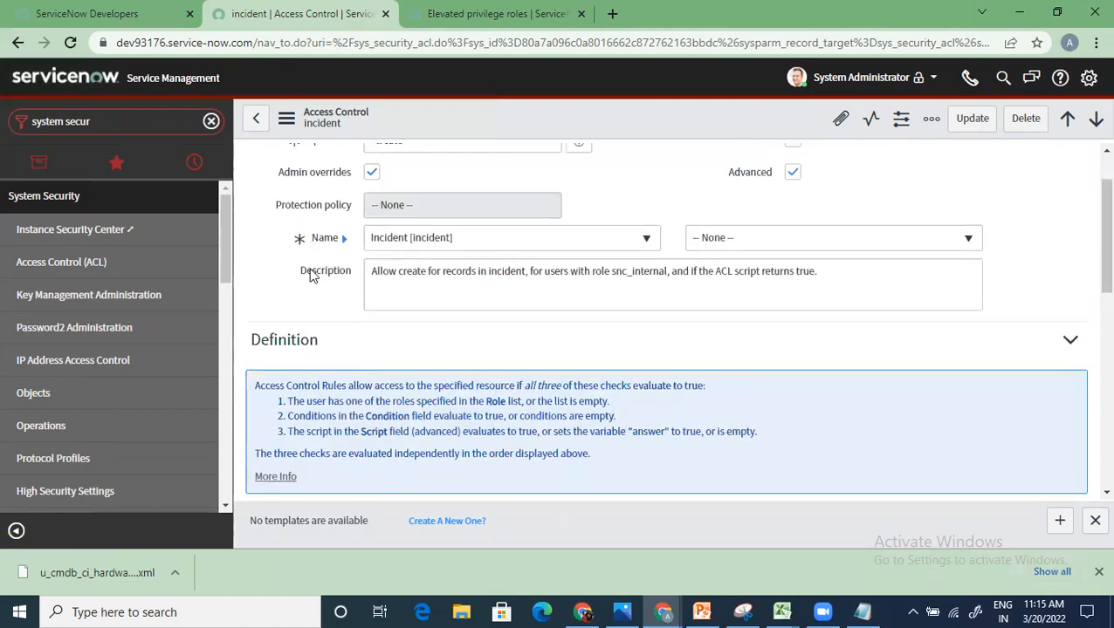
Step: Return to the Access Controls list and add the Advanced column between Operation and Type
click(252, 122)
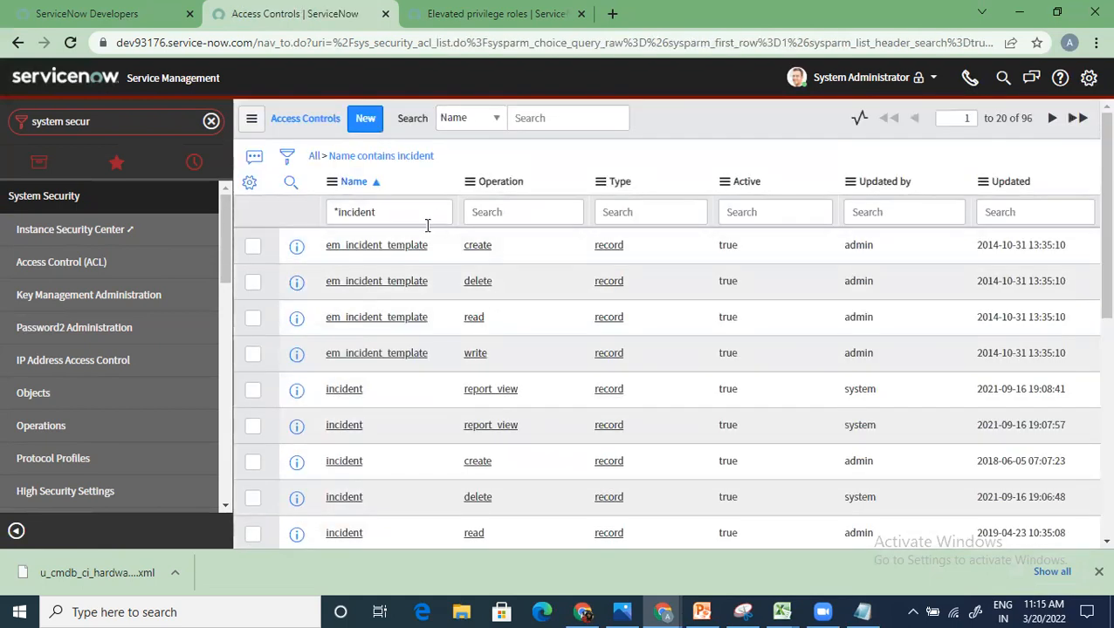
click(250, 185)
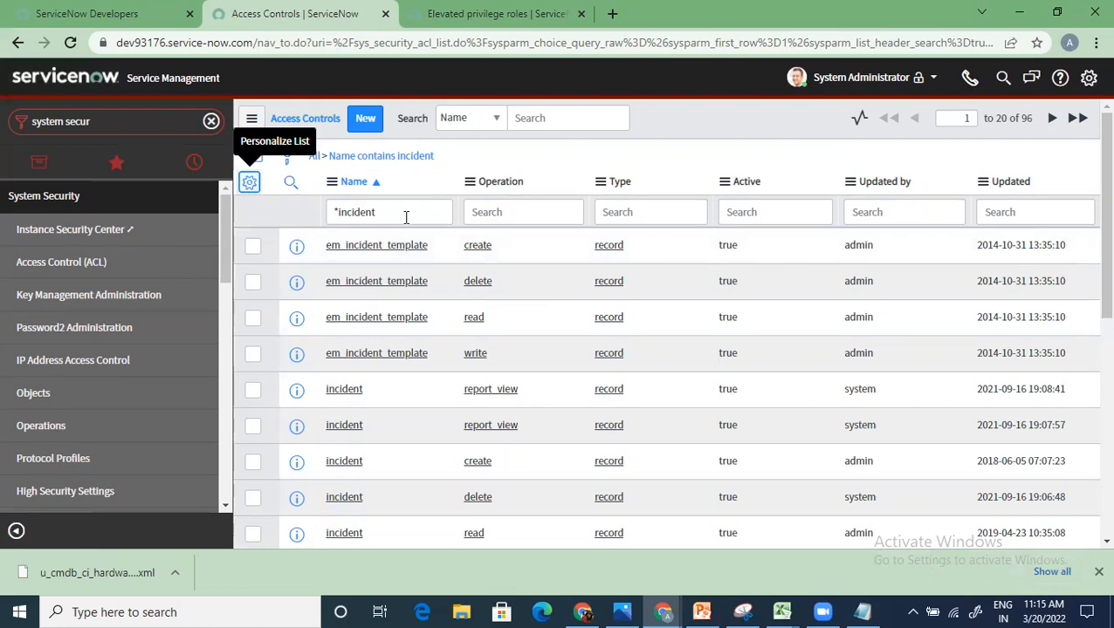
click(482, 224)
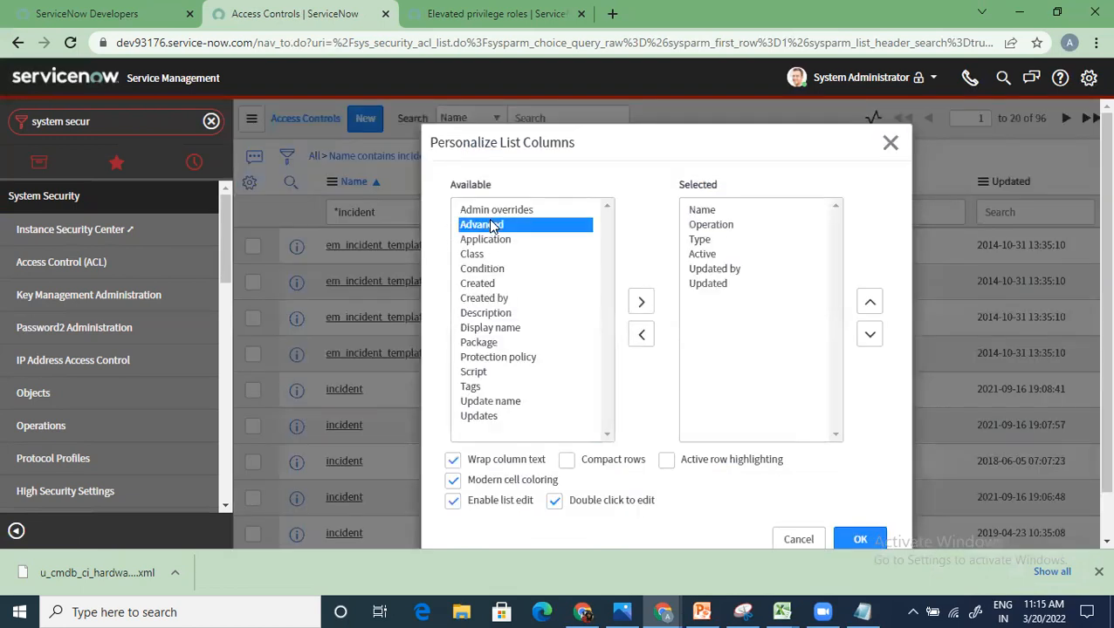
click(641, 302)
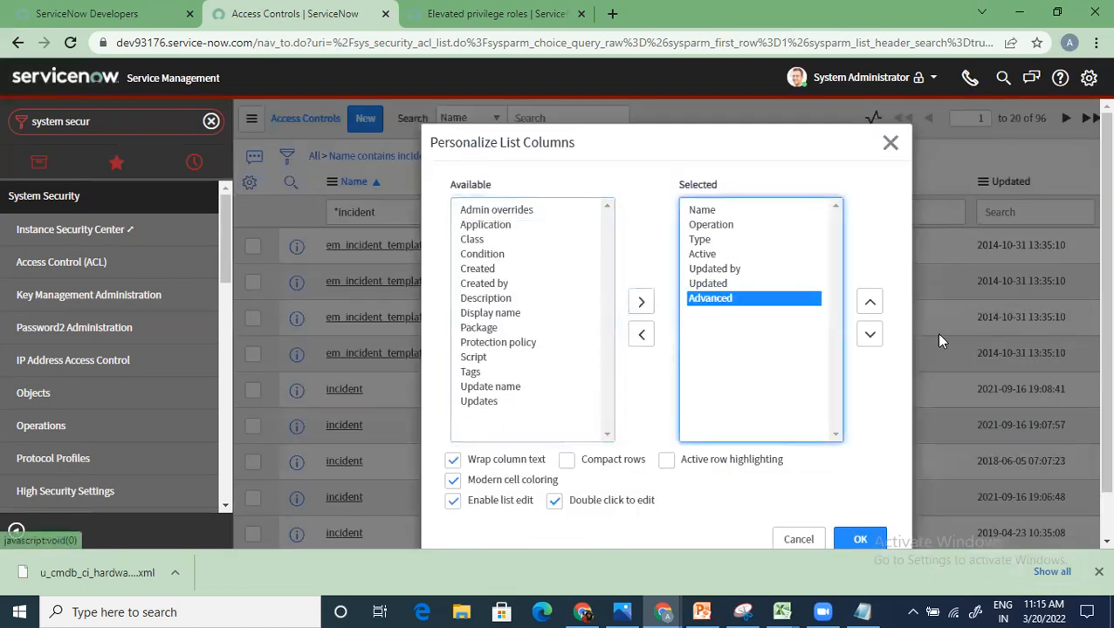
click(870, 302)
click(869, 302)
click(869, 302)
click(870, 302)
click(856, 538)
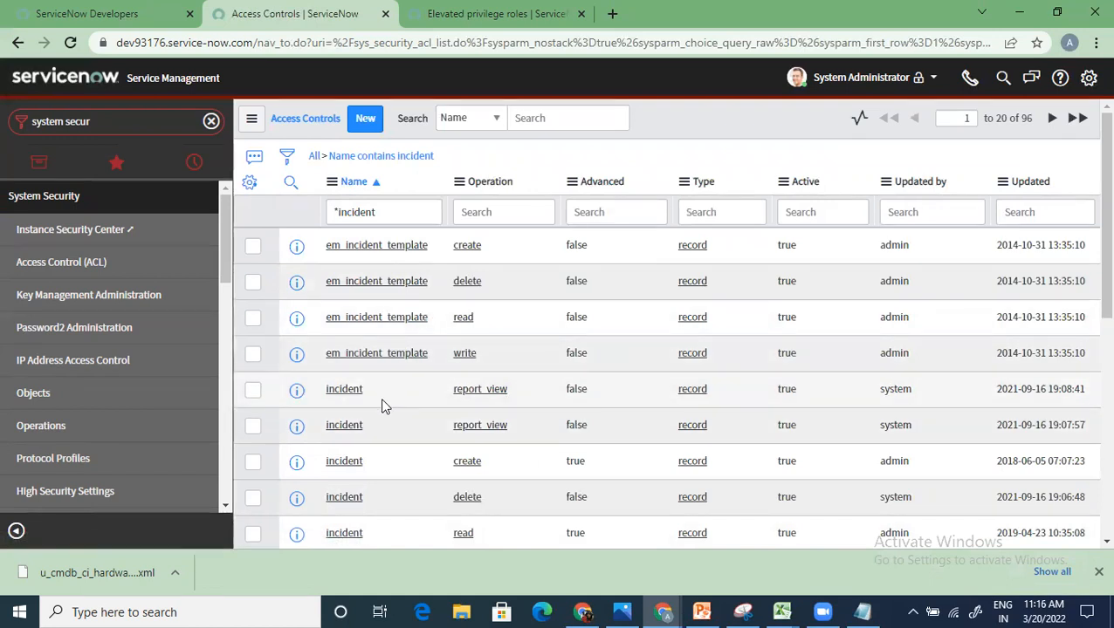
Step: Open the incident rule for the delete operation and examine its definition checks, required role and condition
scroll(382, 406, down, 3)
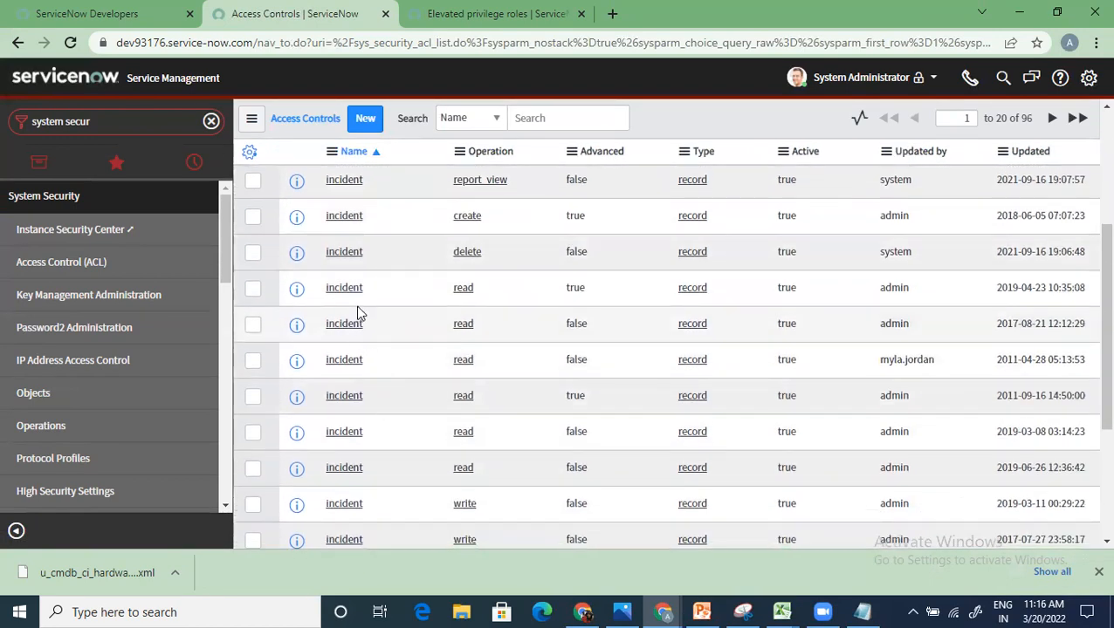
click(344, 252)
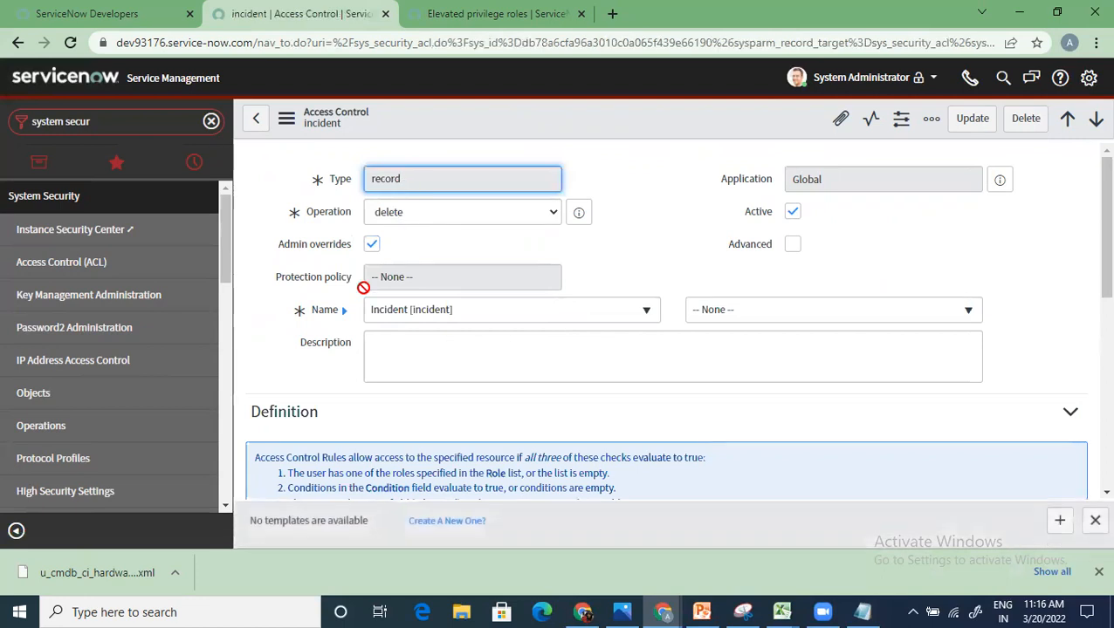
scroll(365, 297, down, 2)
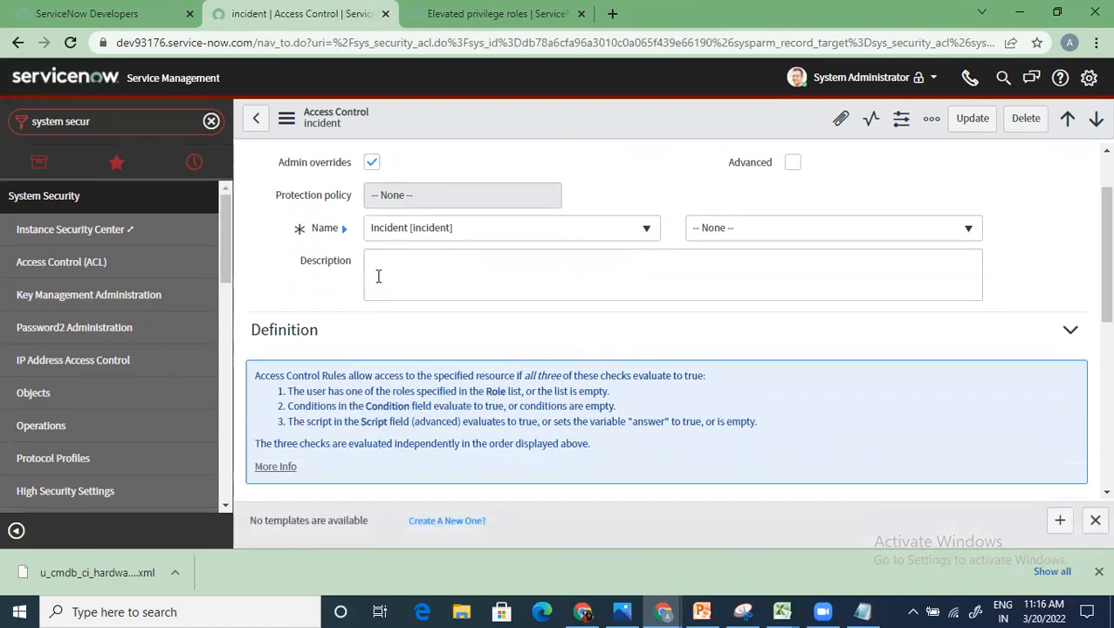
scroll(406, 264, down, 3)
scroll(384, 325, up, 2)
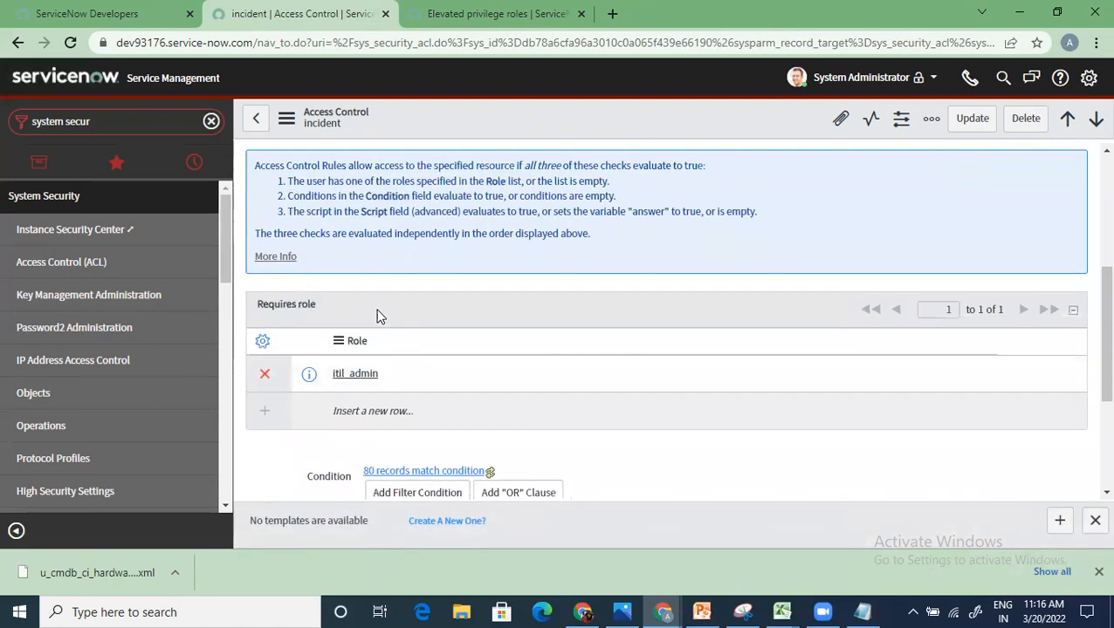
scroll(345, 332, down, 2)
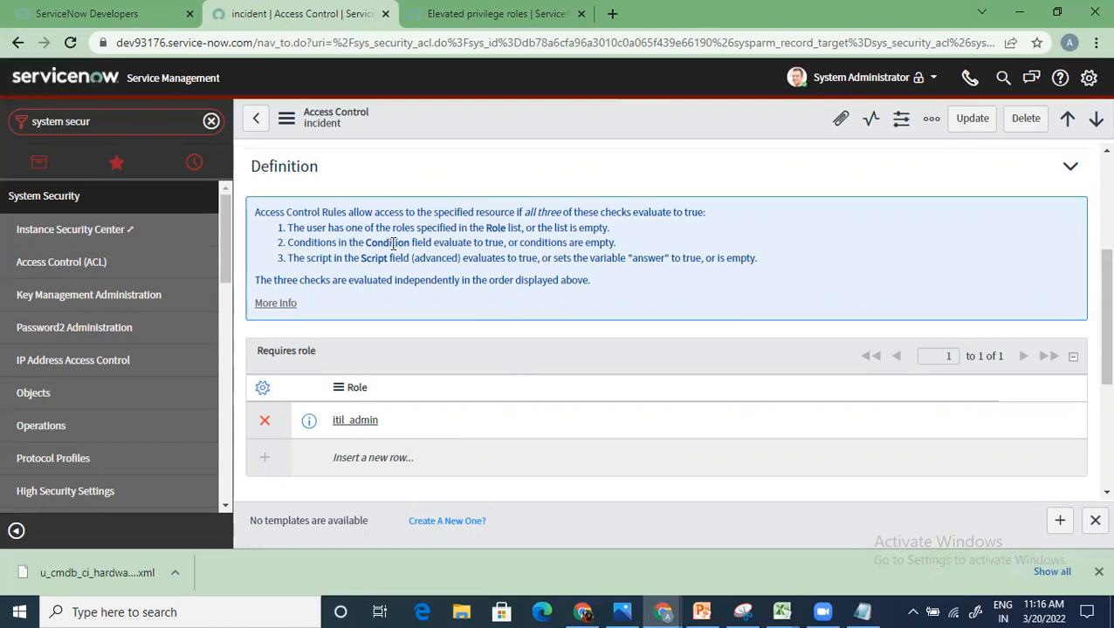
scroll(524, 352, up, 3)
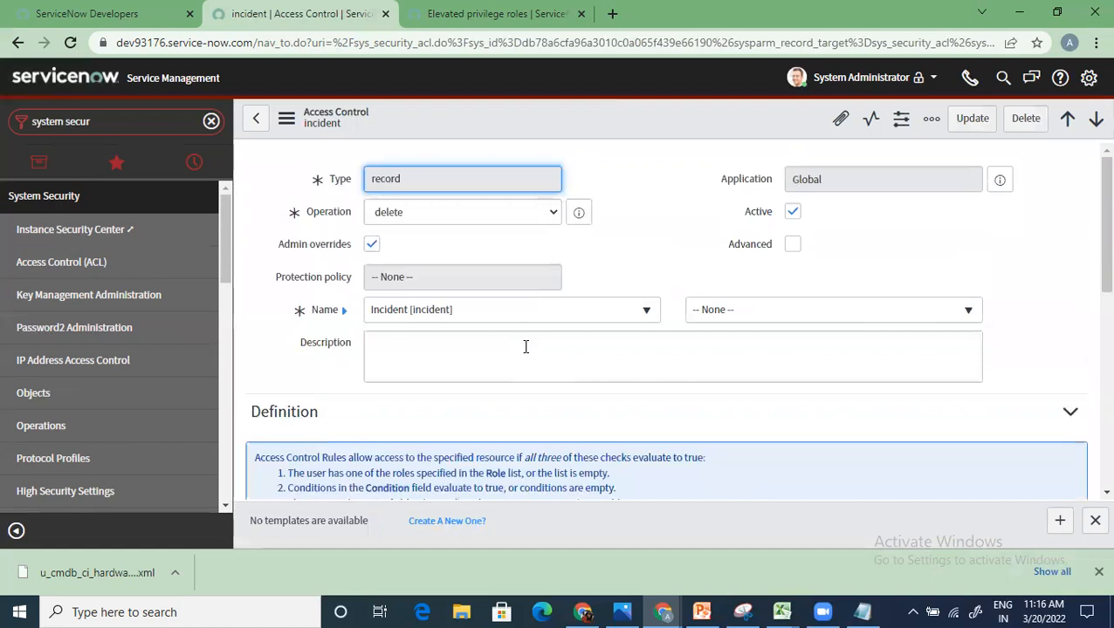
scroll(525, 349, down, 5)
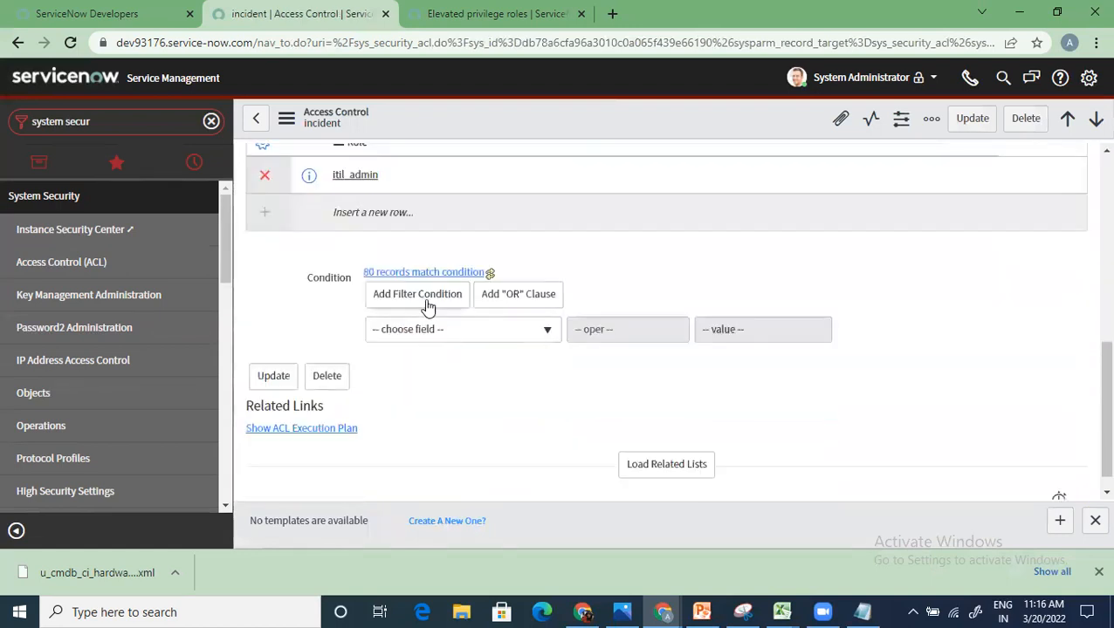
scroll(437, 366, up, 2)
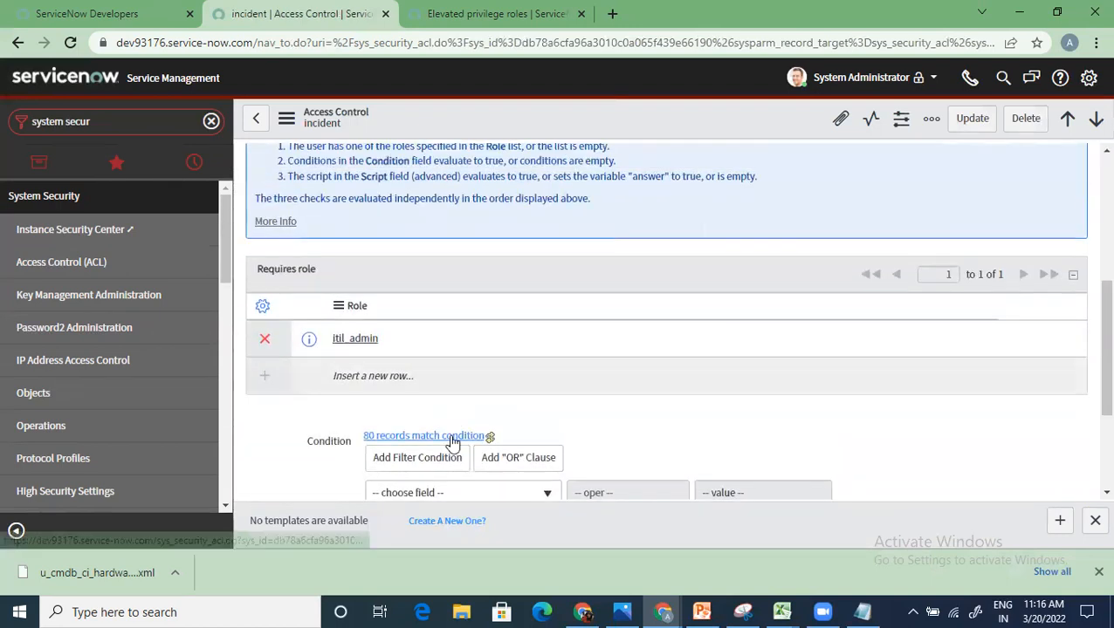
scroll(451, 384, down, 1)
scroll(436, 399, up, 8)
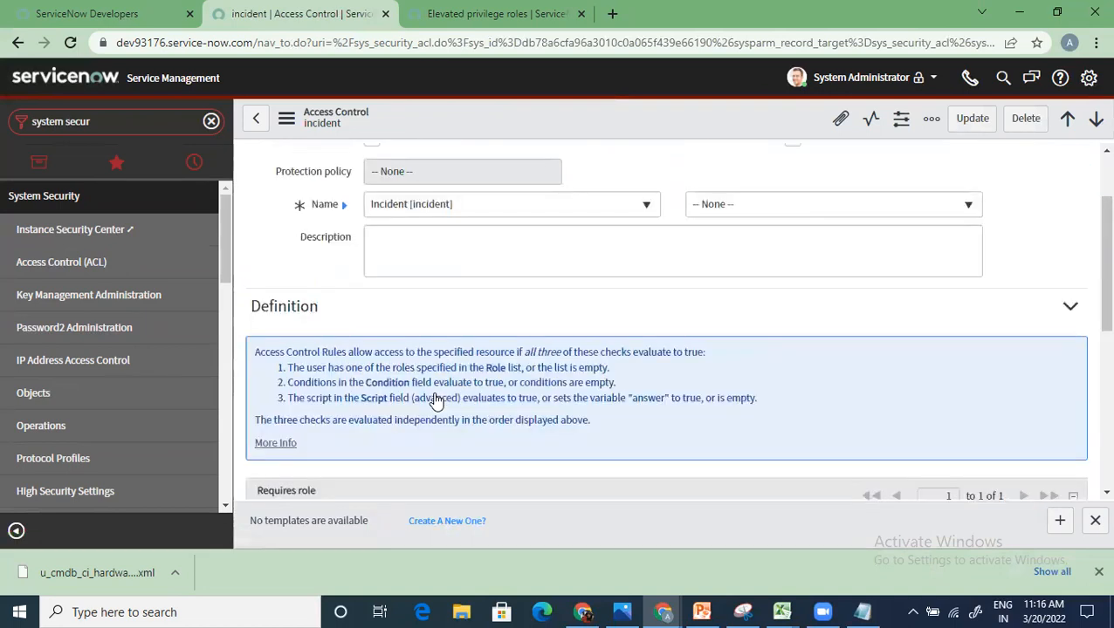
scroll(449, 330, down, 6)
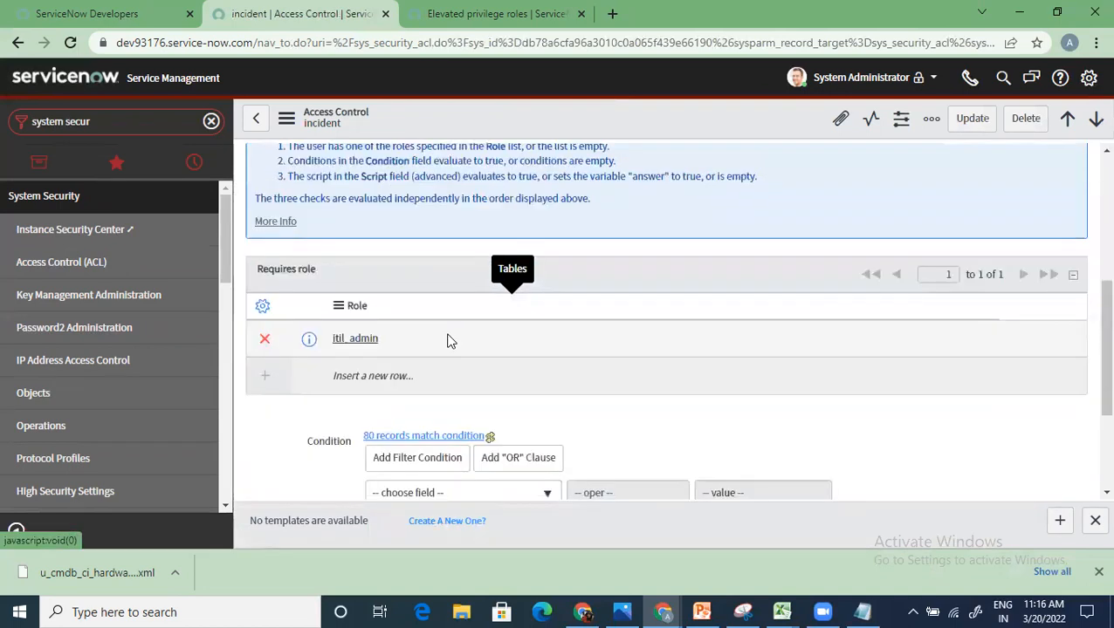
scroll(427, 391, down, 2)
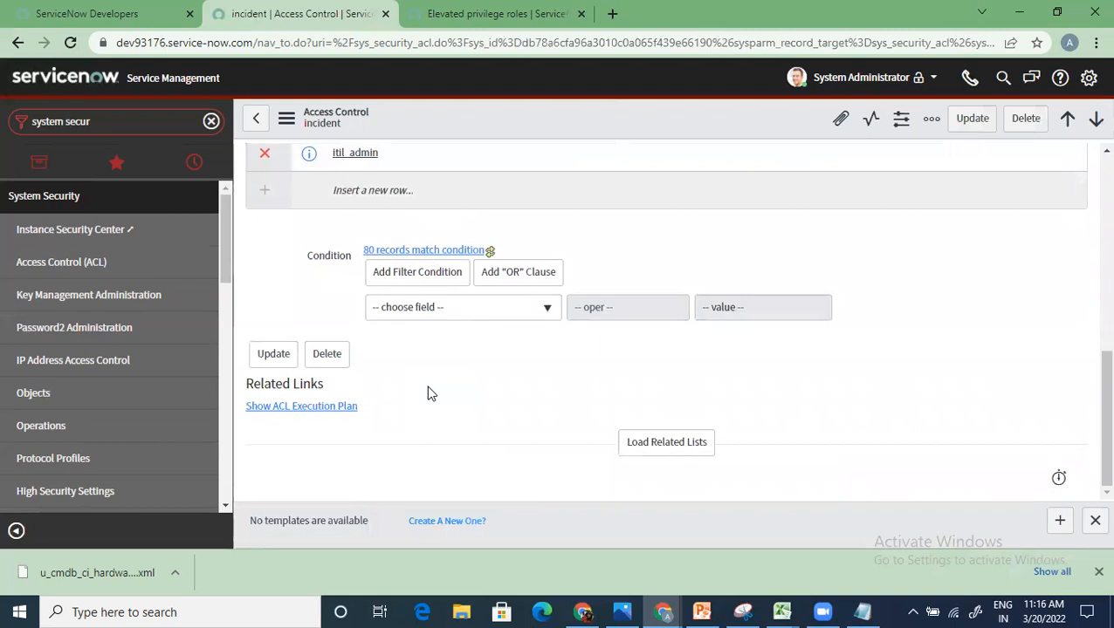
Step: Load the delete rule's related lists and review its operation, required role and condition from top to bottom
click(659, 442)
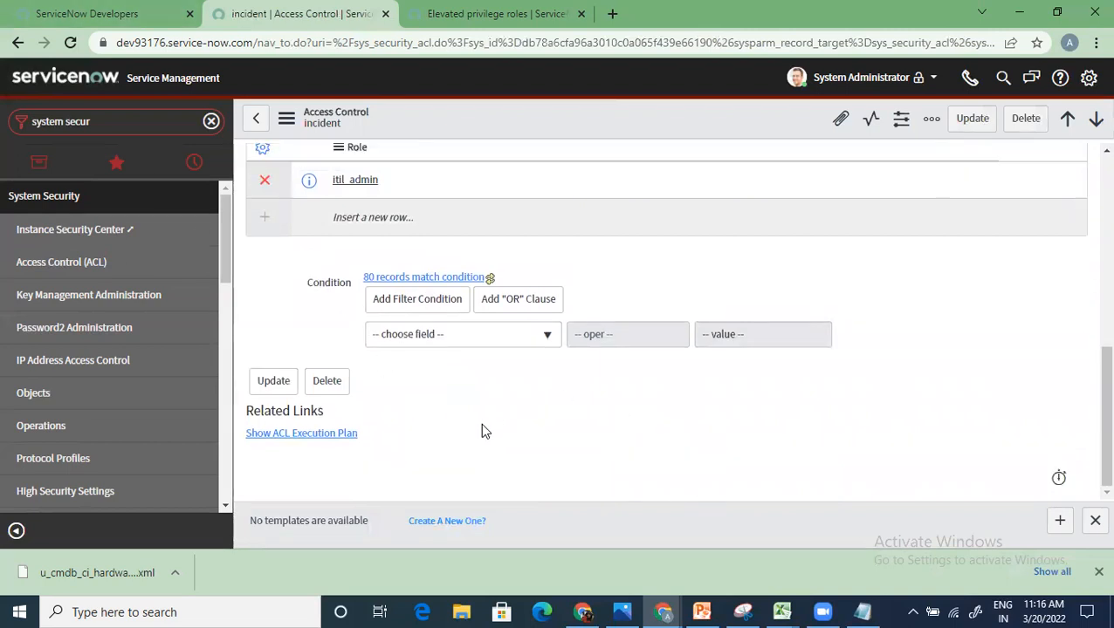
scroll(485, 461, up, 5)
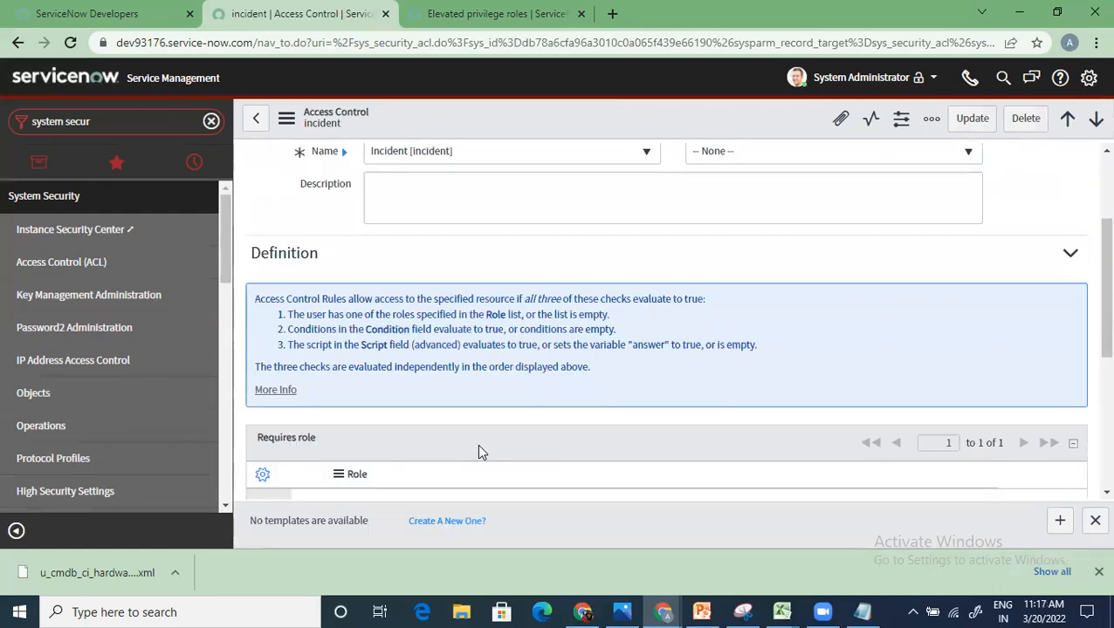
scroll(393, 213, up, 1)
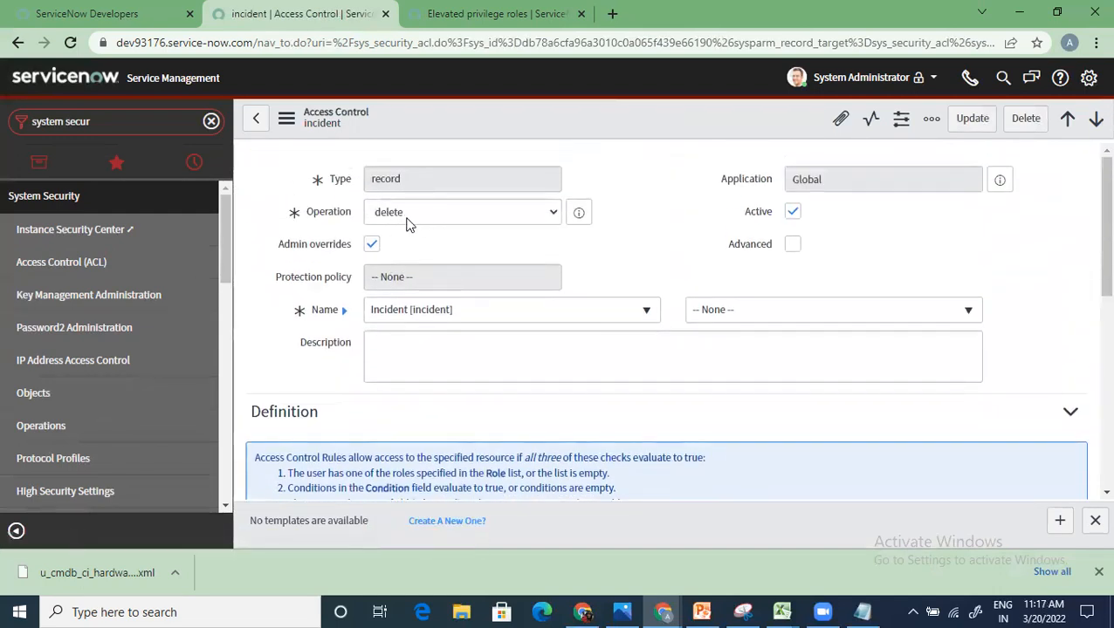
scroll(390, 428, down, 2)
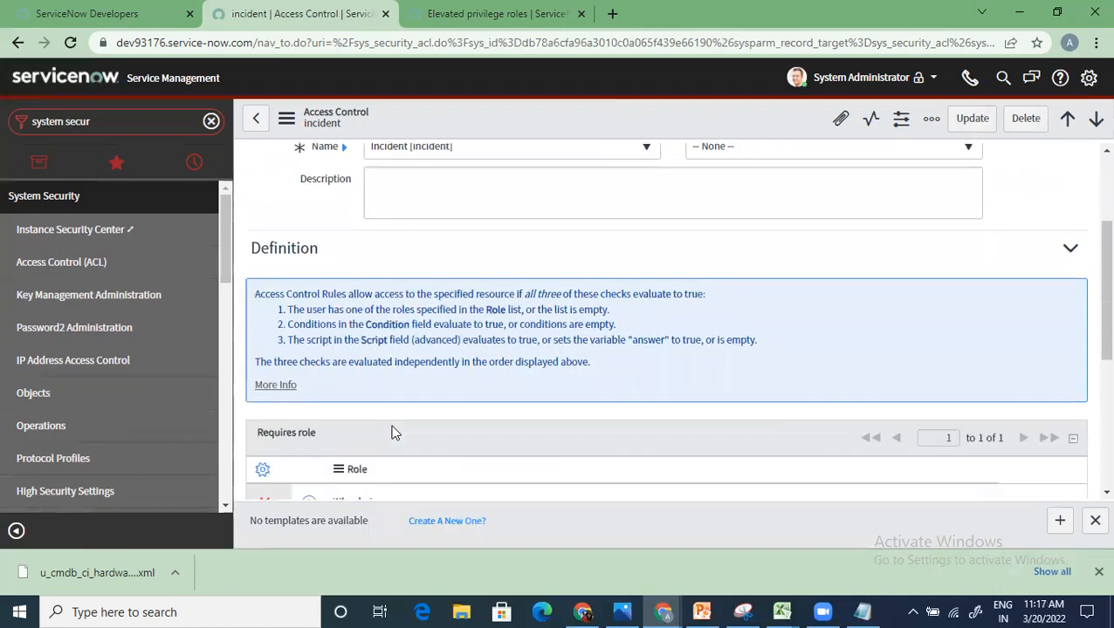
scroll(406, 312, down, 4)
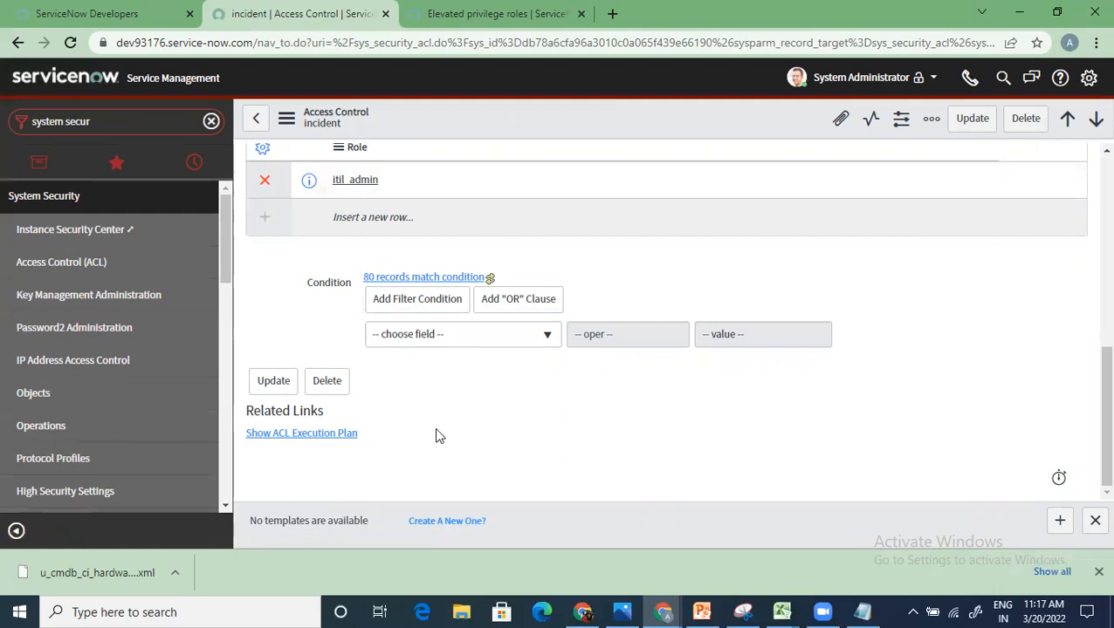
scroll(439, 435, up, 15)
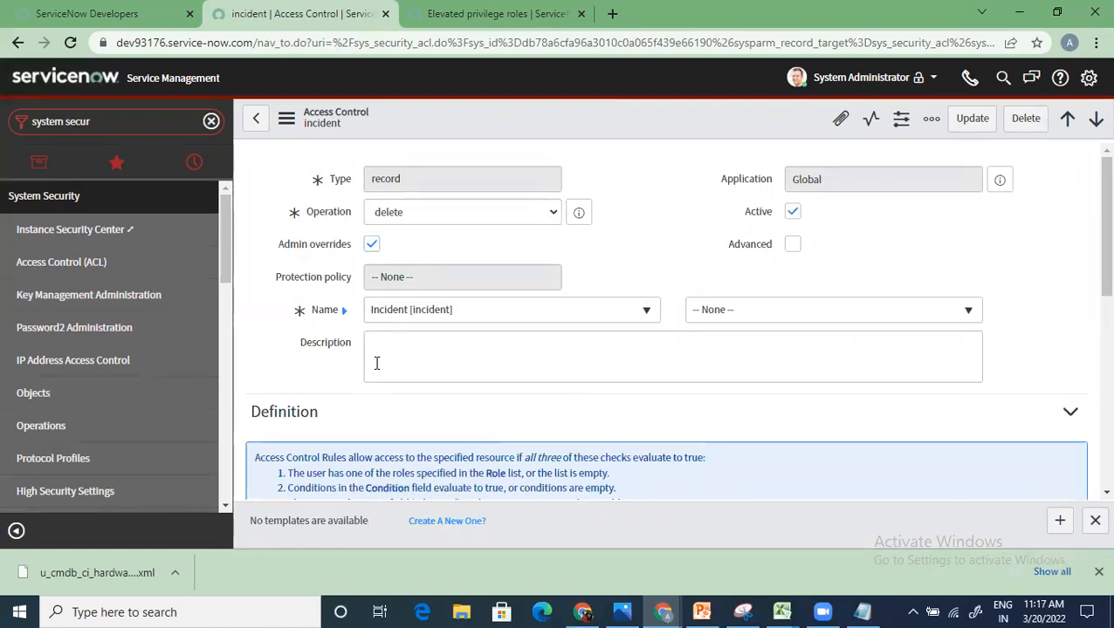
Step: View the field choices for the Incident table in the delete rule's name, keeping None, and recheck the role and condition sections
click(778, 318)
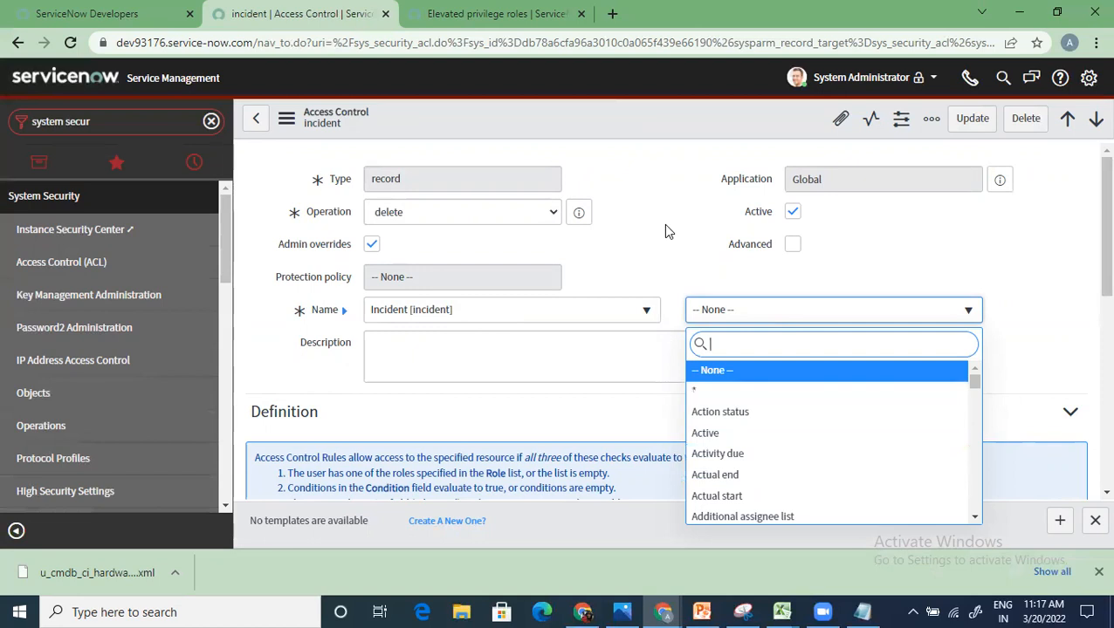
key(Escape)
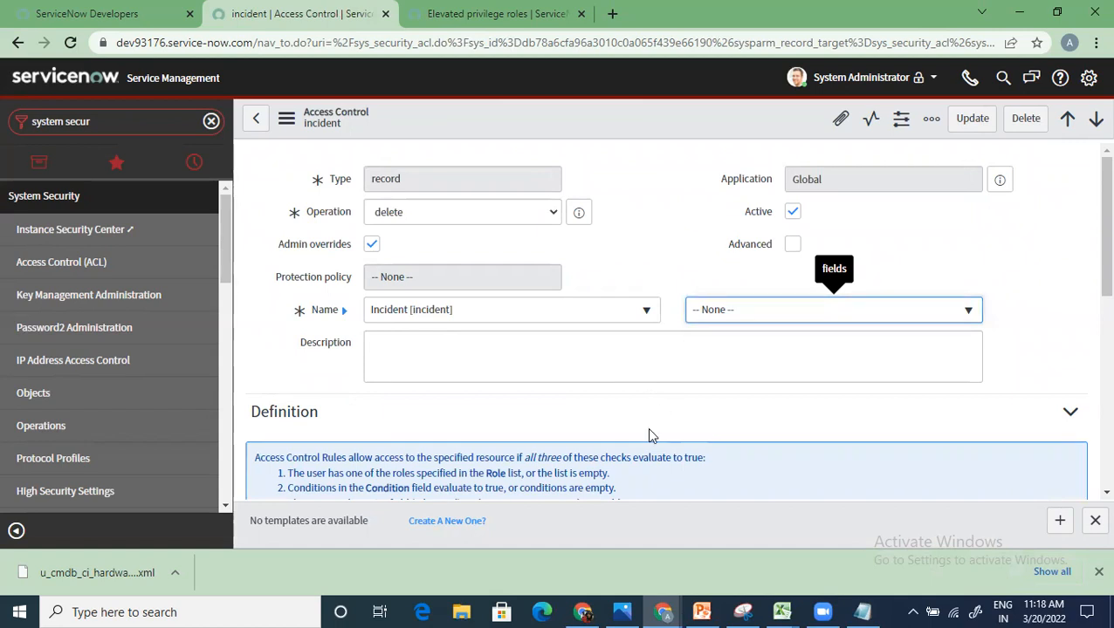
scroll(649, 435, down, 3)
scroll(649, 434, down, 3)
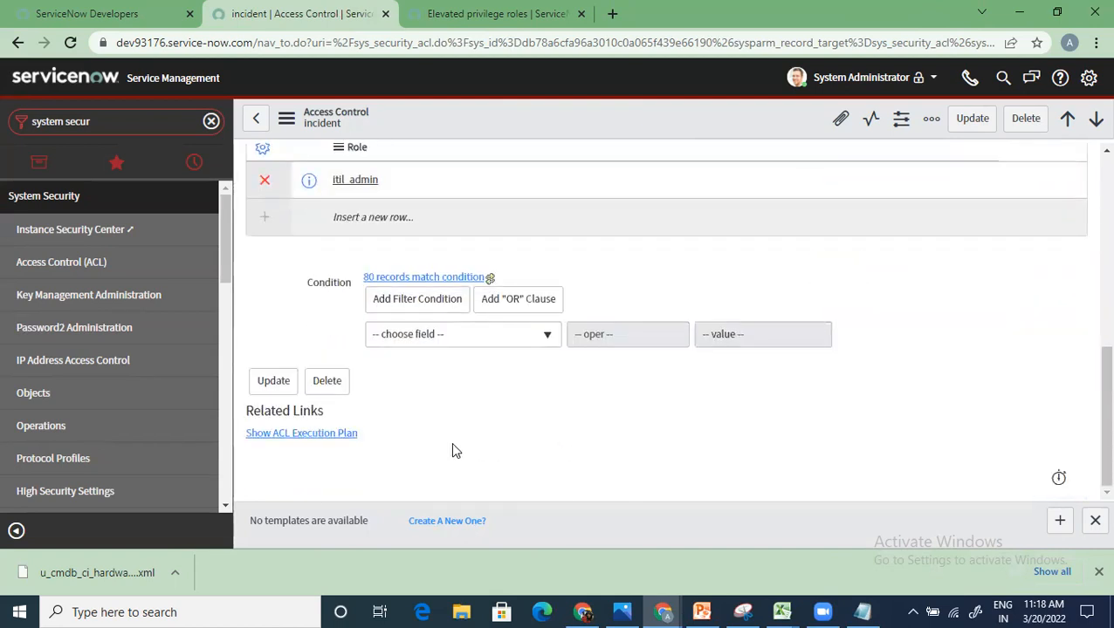
scroll(452, 450, up, 2)
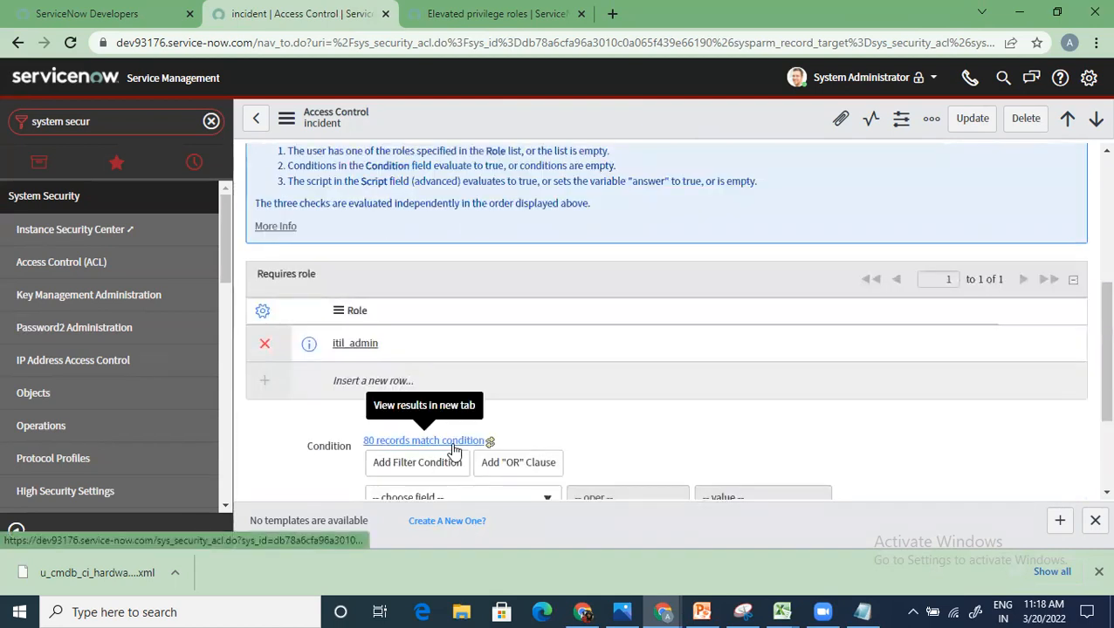
scroll(452, 450, up, 1)
scroll(452, 451, up, 3)
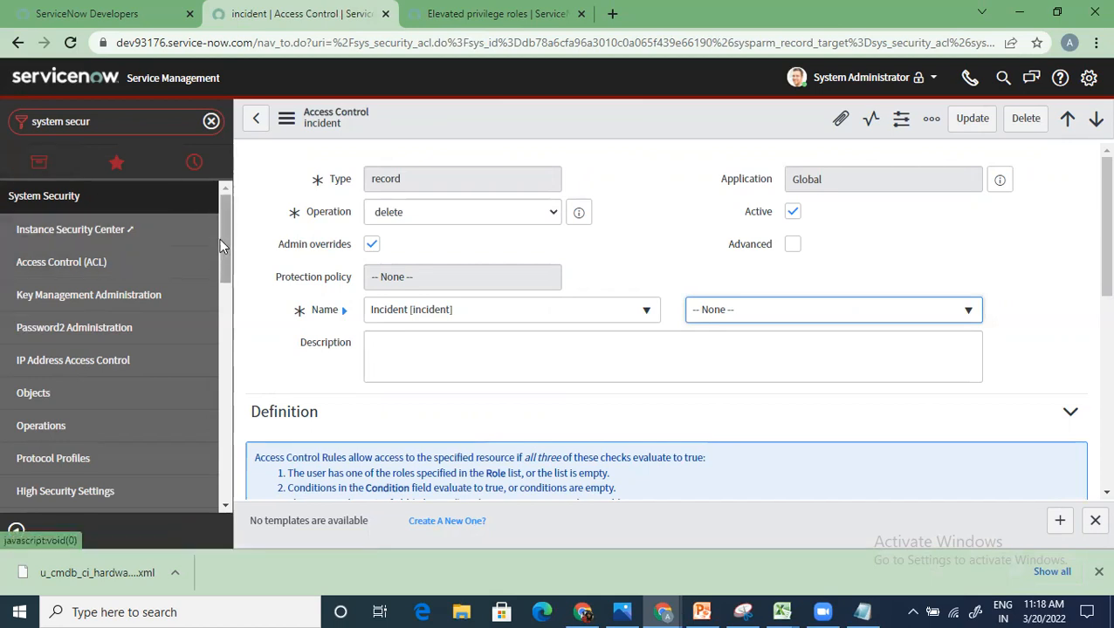
Step: Filter the navigator for incident and open the list of all incidents
click(211, 123)
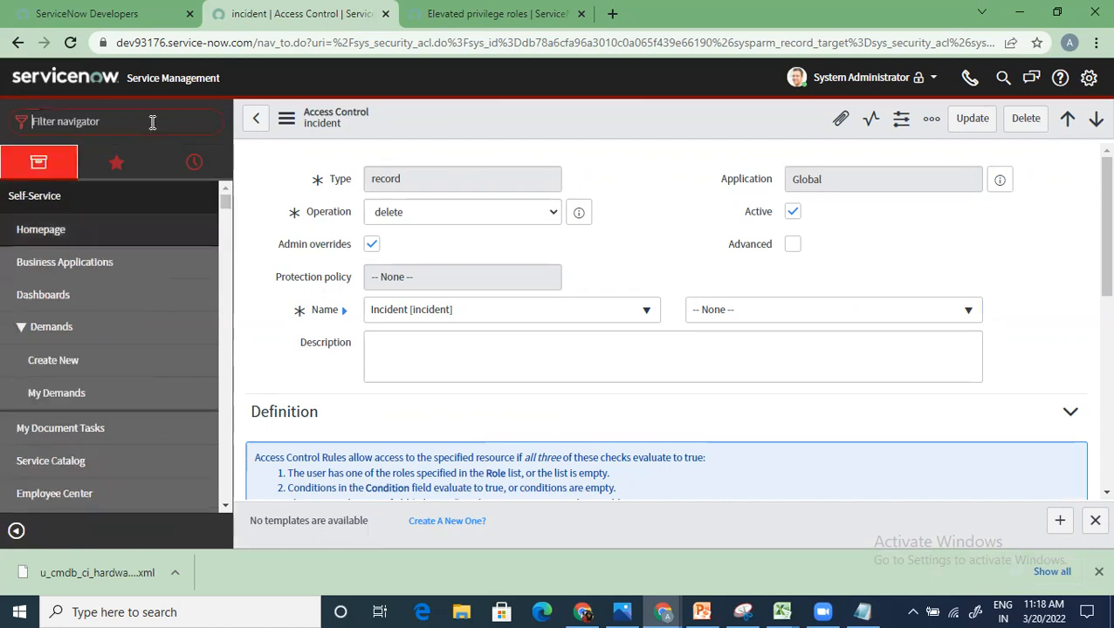
text(in)
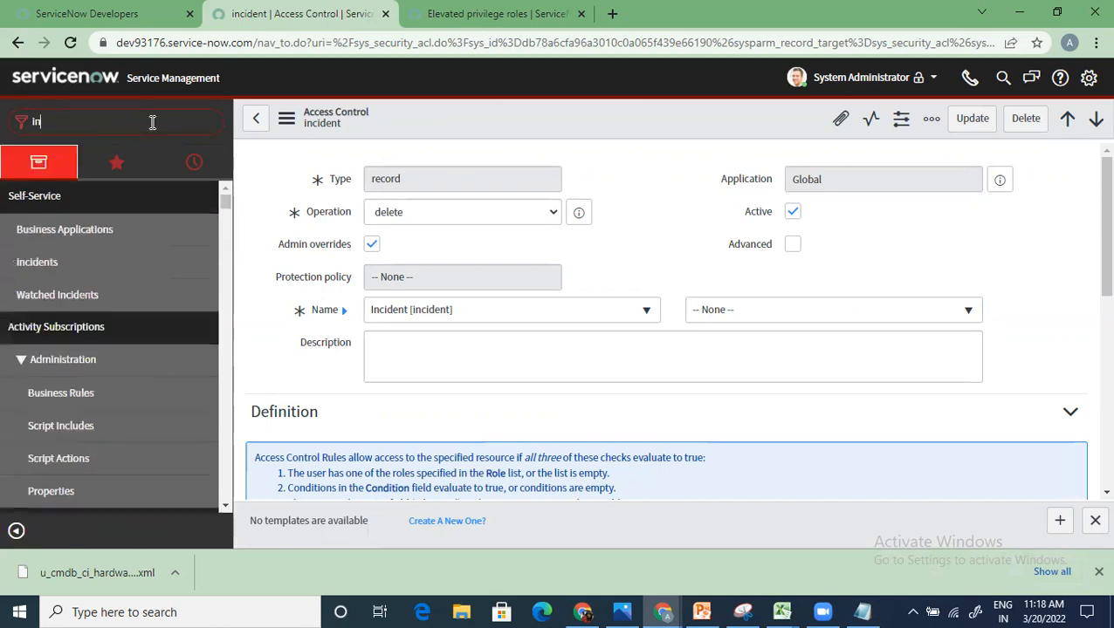
text(c)
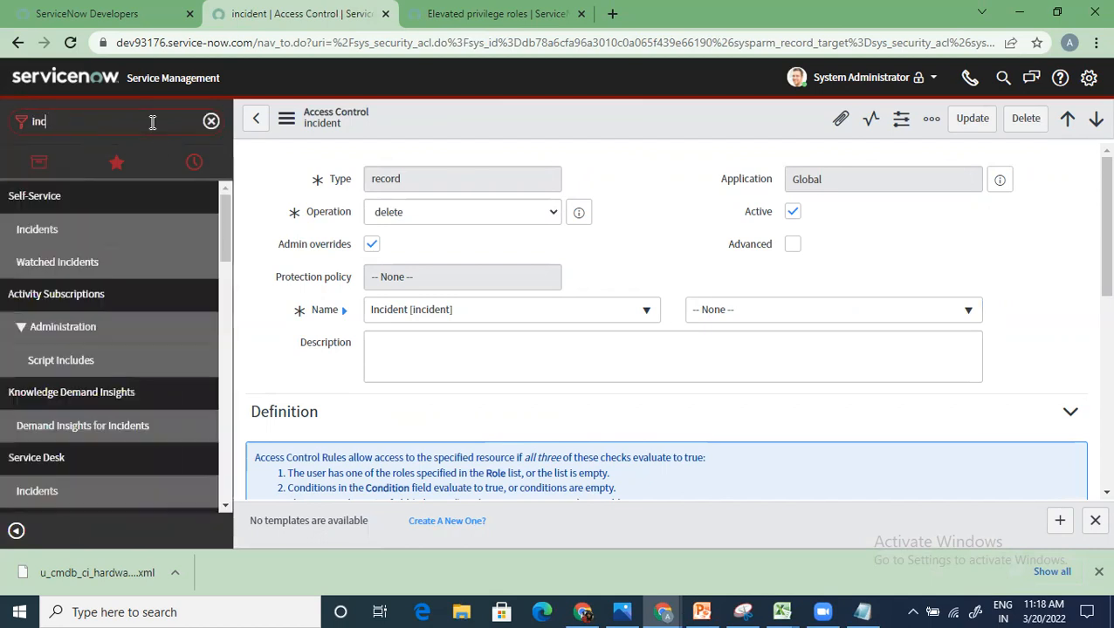
text(ident)
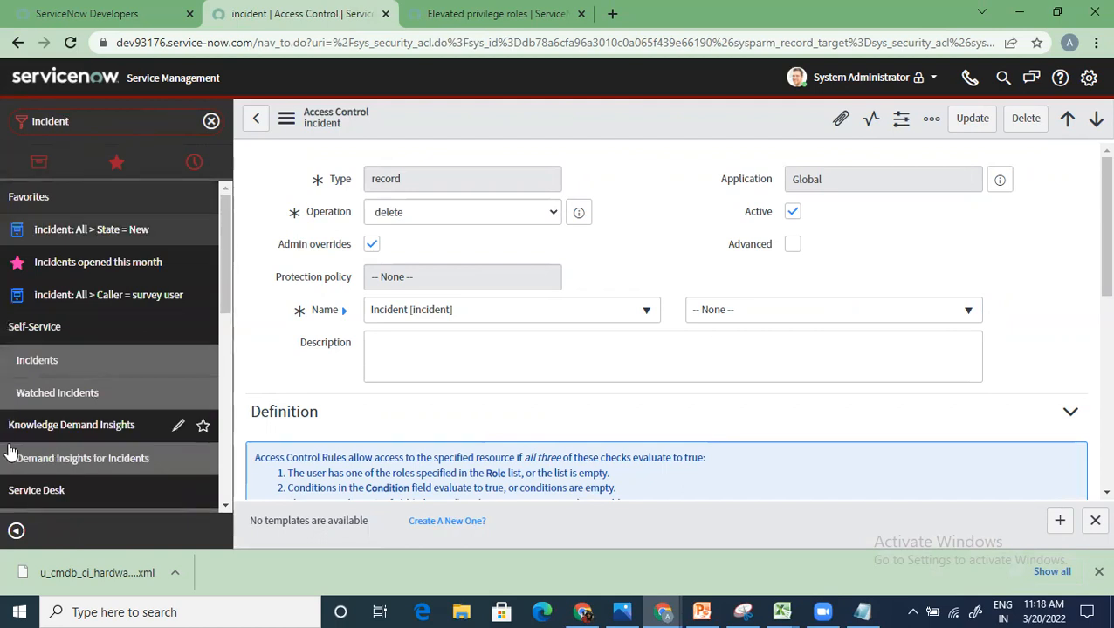
scroll(79, 458, down, 2)
scroll(78, 458, down, 2)
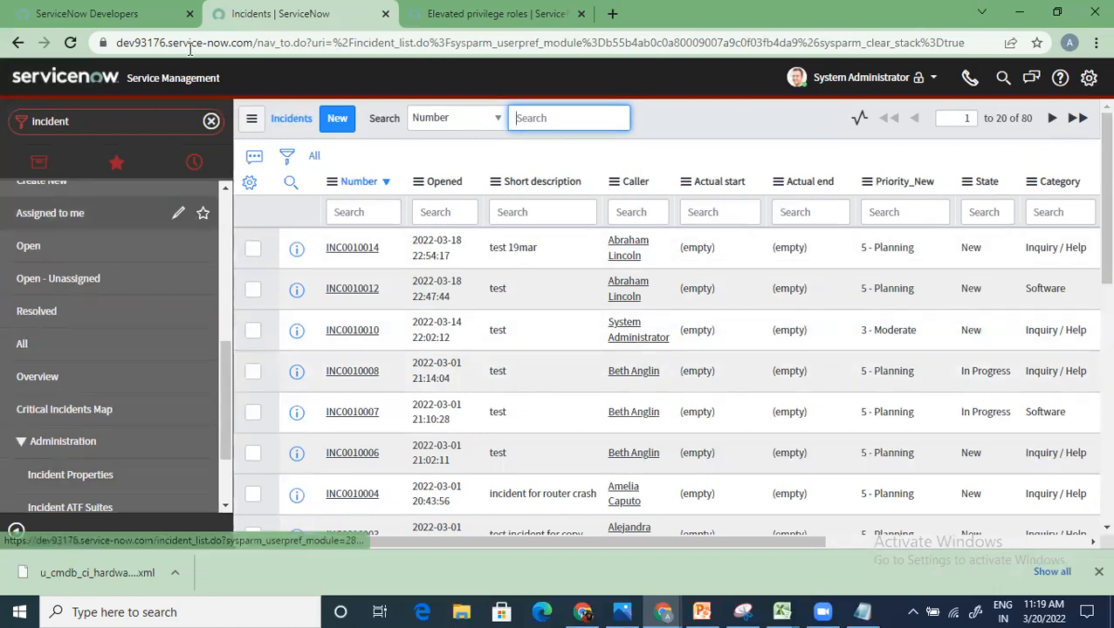
Step: Switch to the PowerPoint deck and present slide 6, "ServiceNow Access Control", as a slide show
click(700, 612)
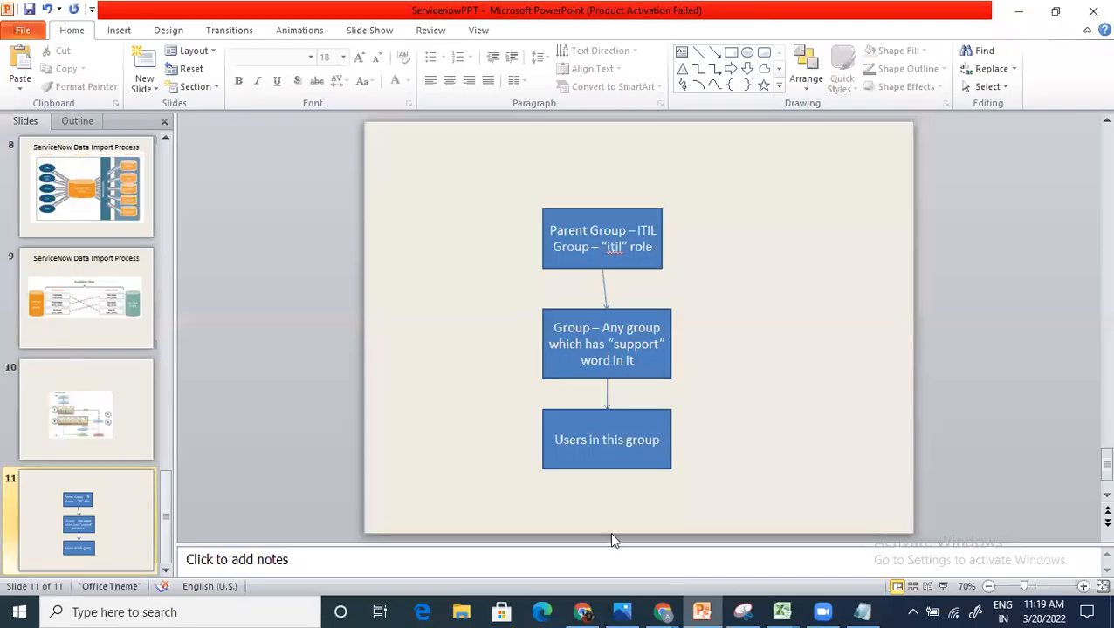
scroll(85, 284, up, 3)
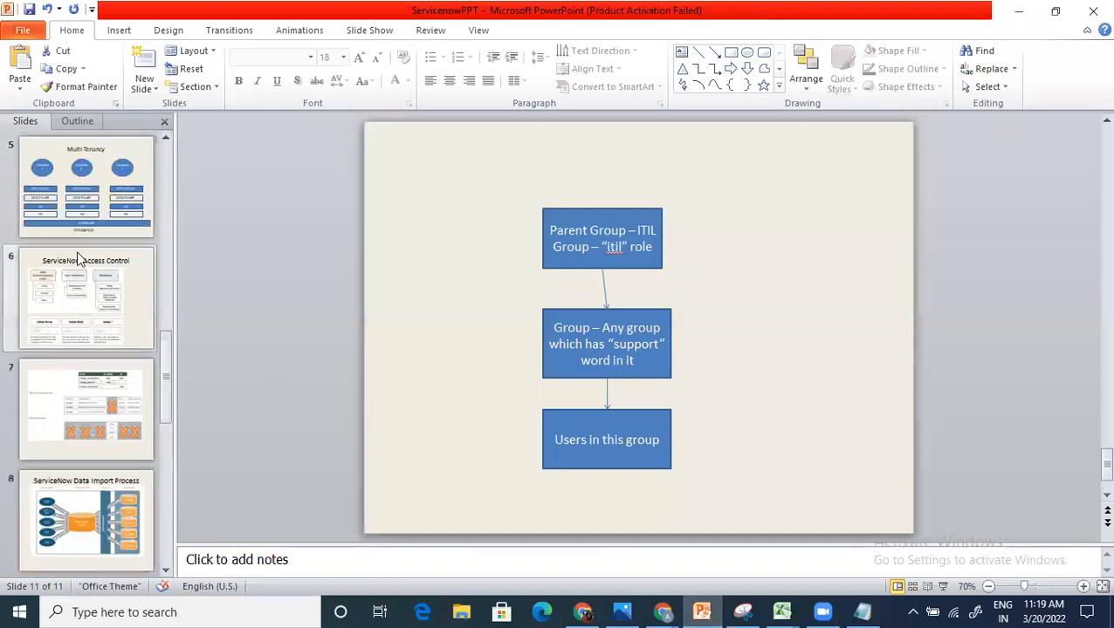
click(61, 297)
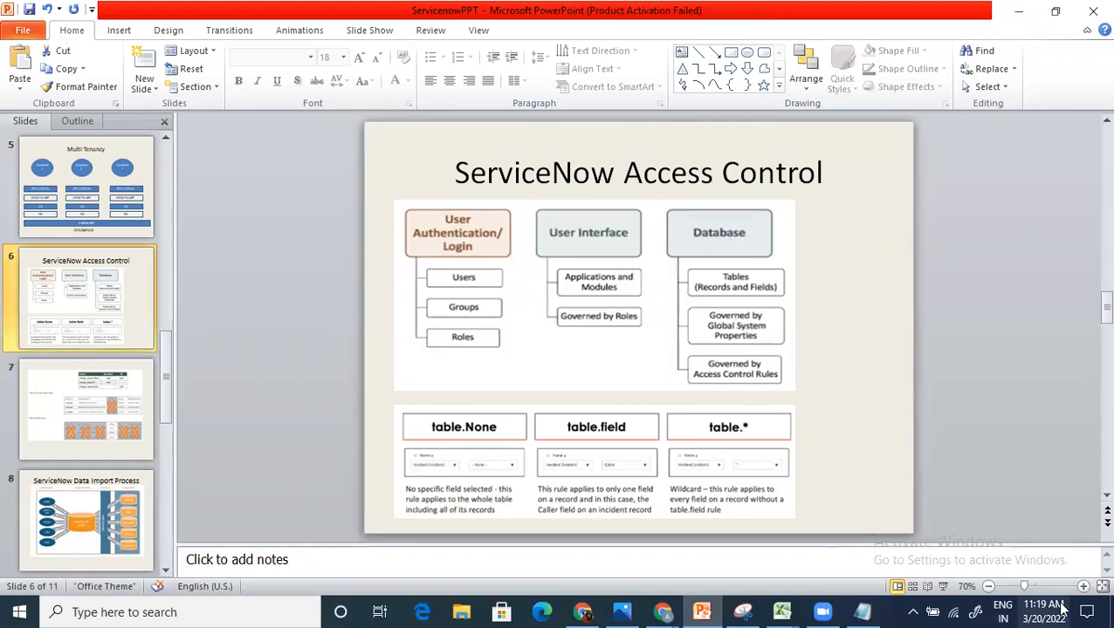
click(942, 587)
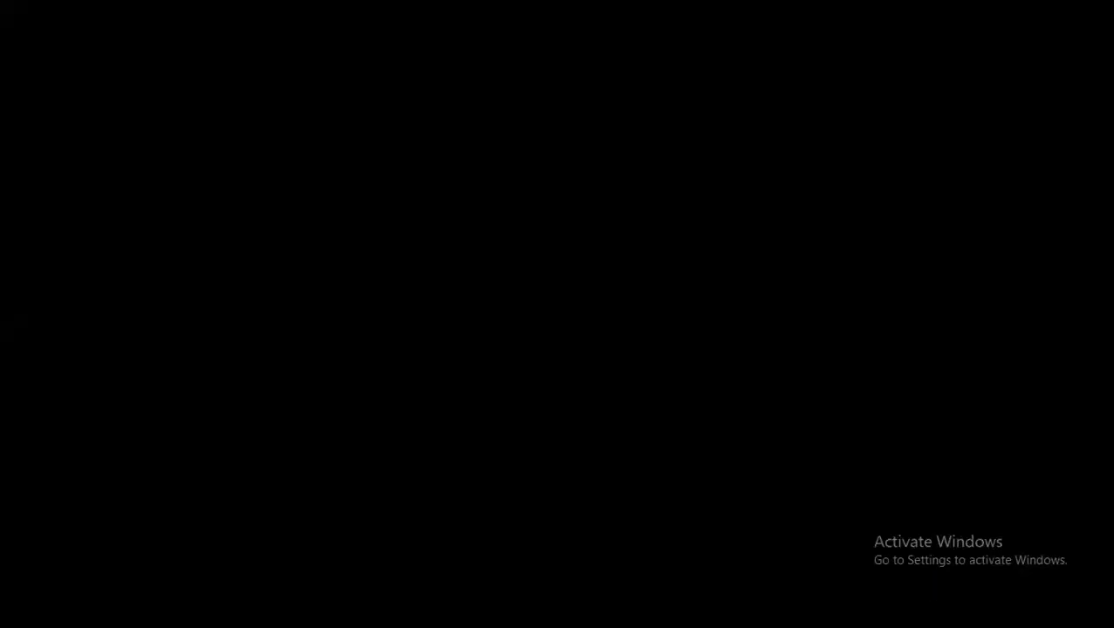
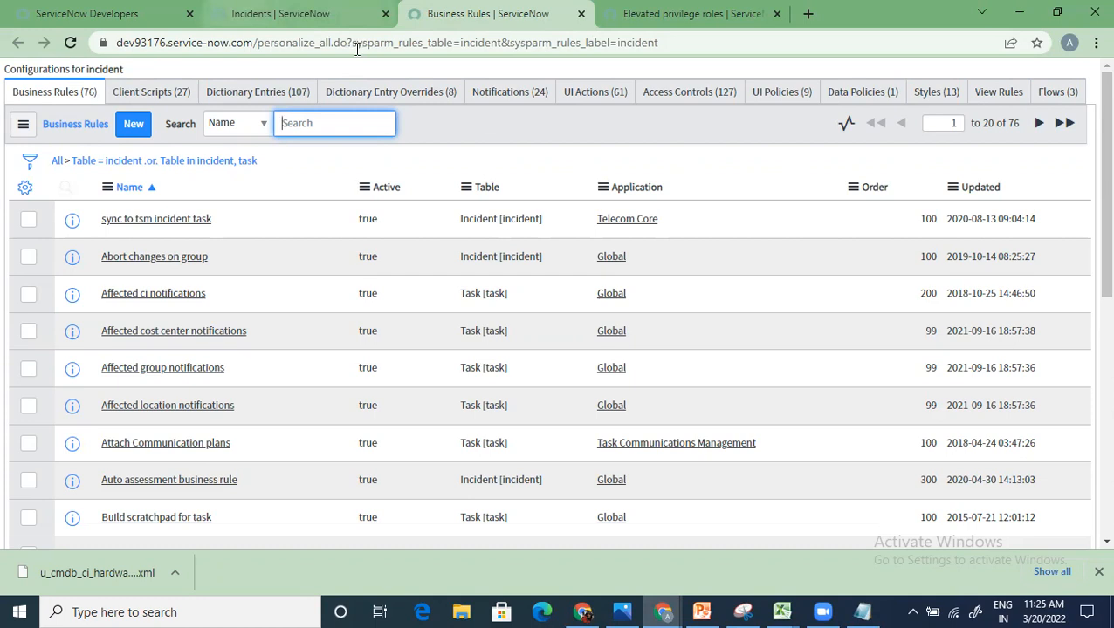
Step: Return to the Incidents page in the browser, find Access Control (ACL) in the navigator and start a new access control record
click(349, 14)
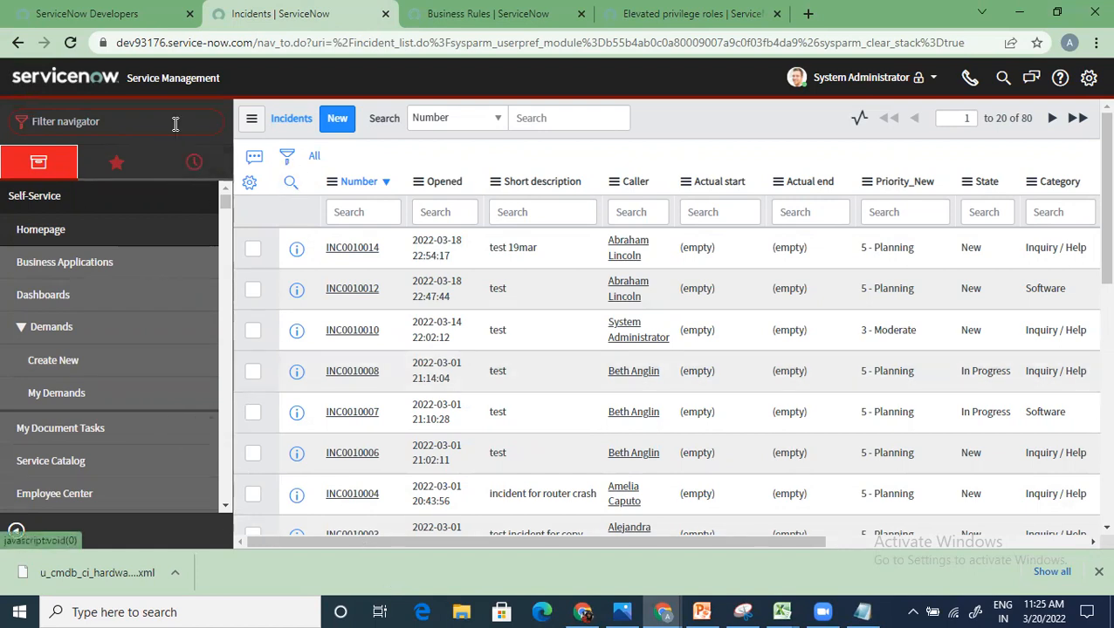
text(access co)
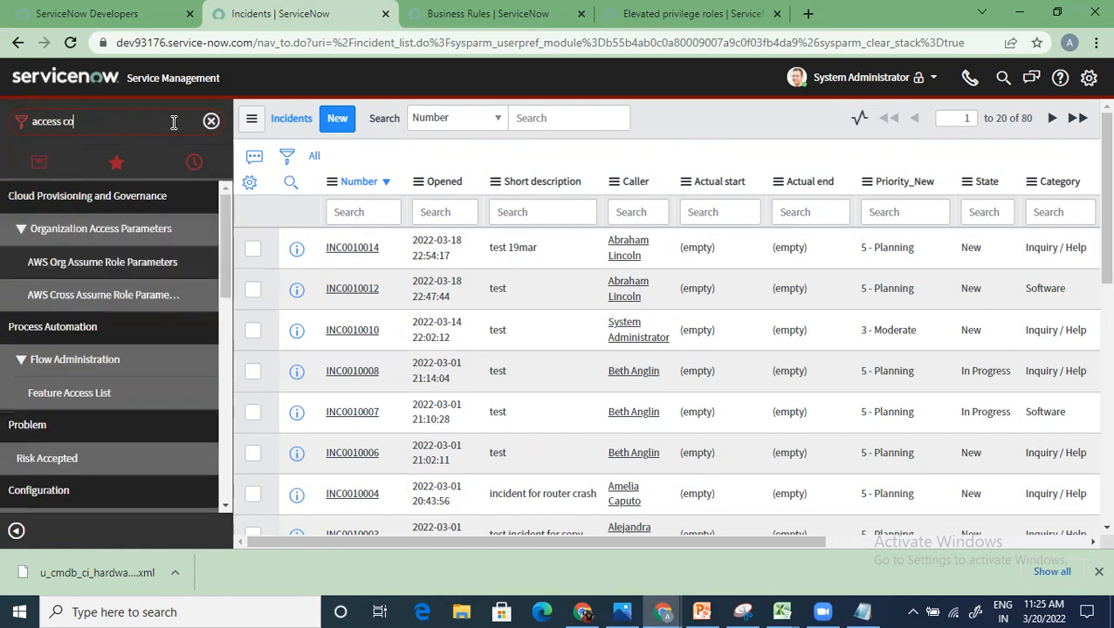
text(ntrol)
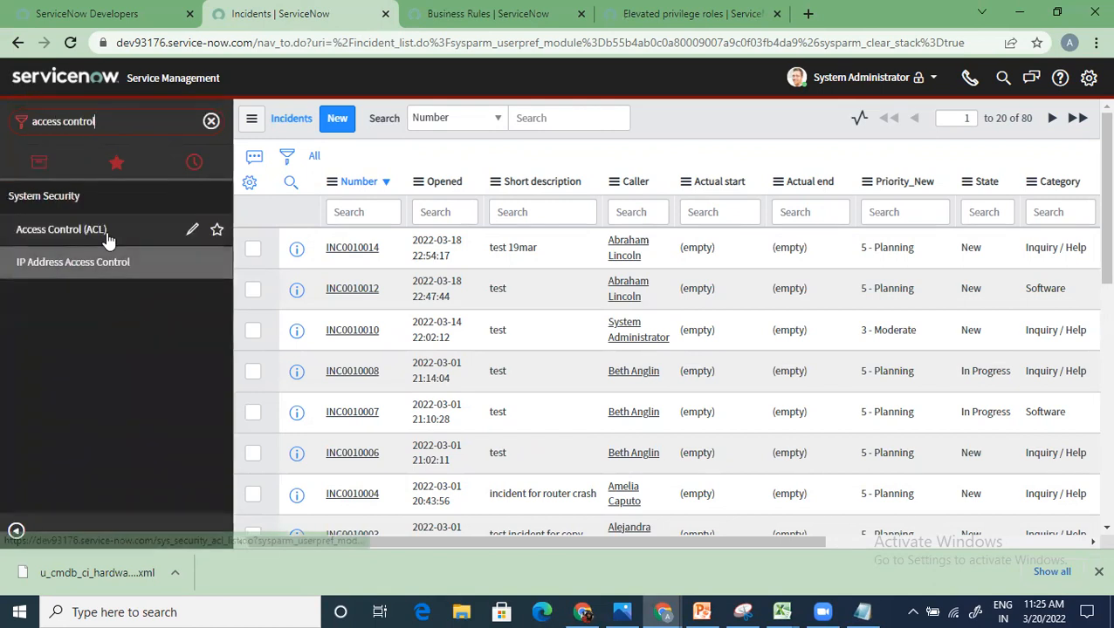
click(61, 228)
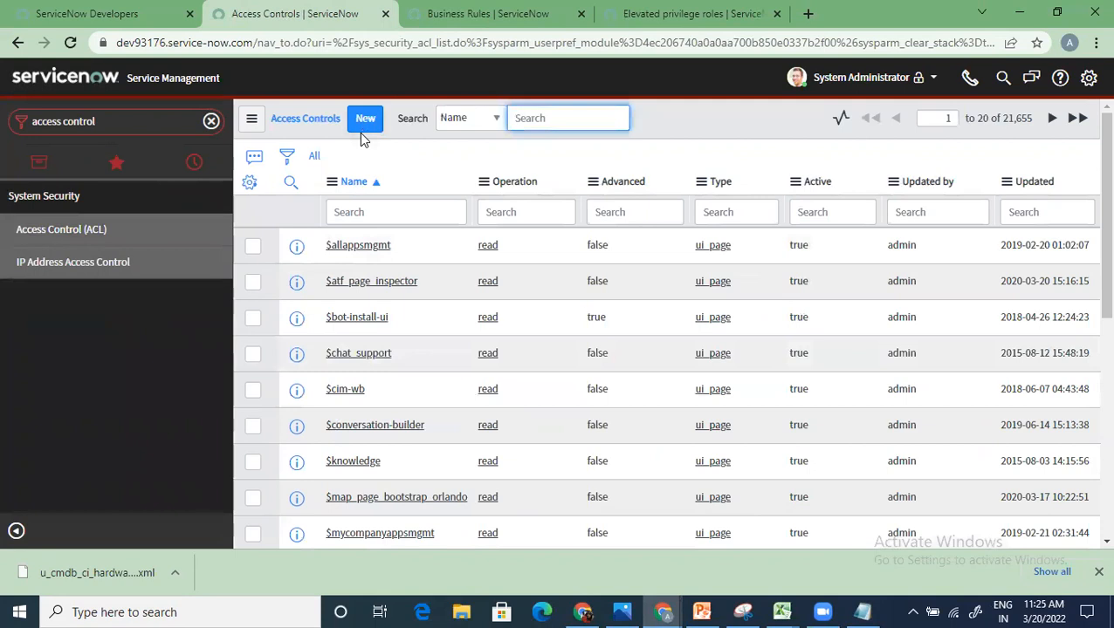
click(365, 123)
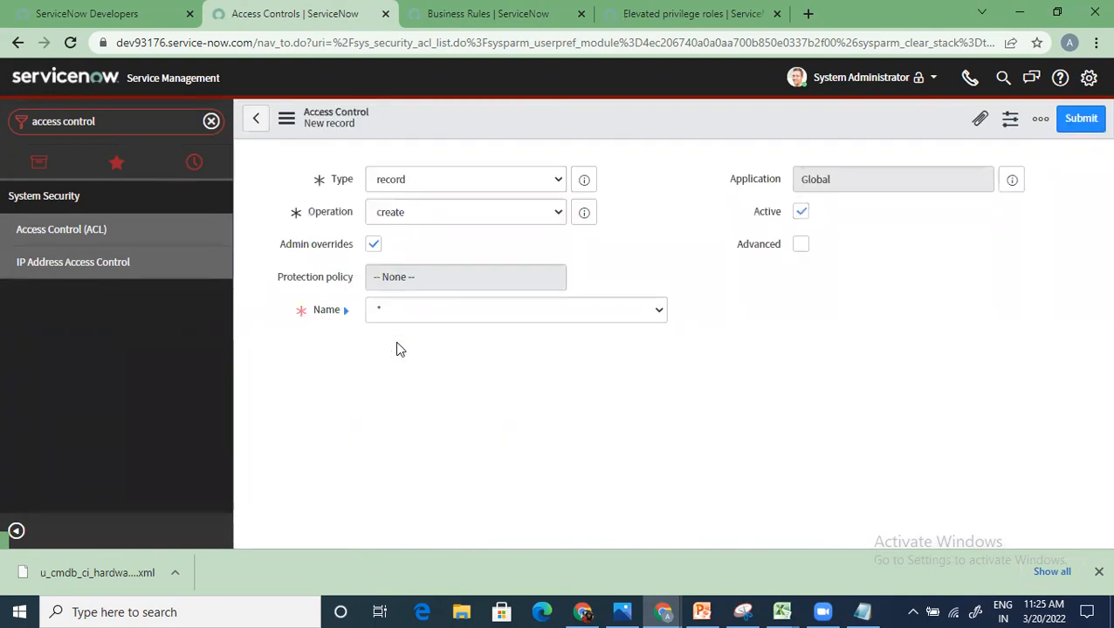
Step: View the type choices for the new access control, keeping record, and look over the rest of the form
click(527, 179)
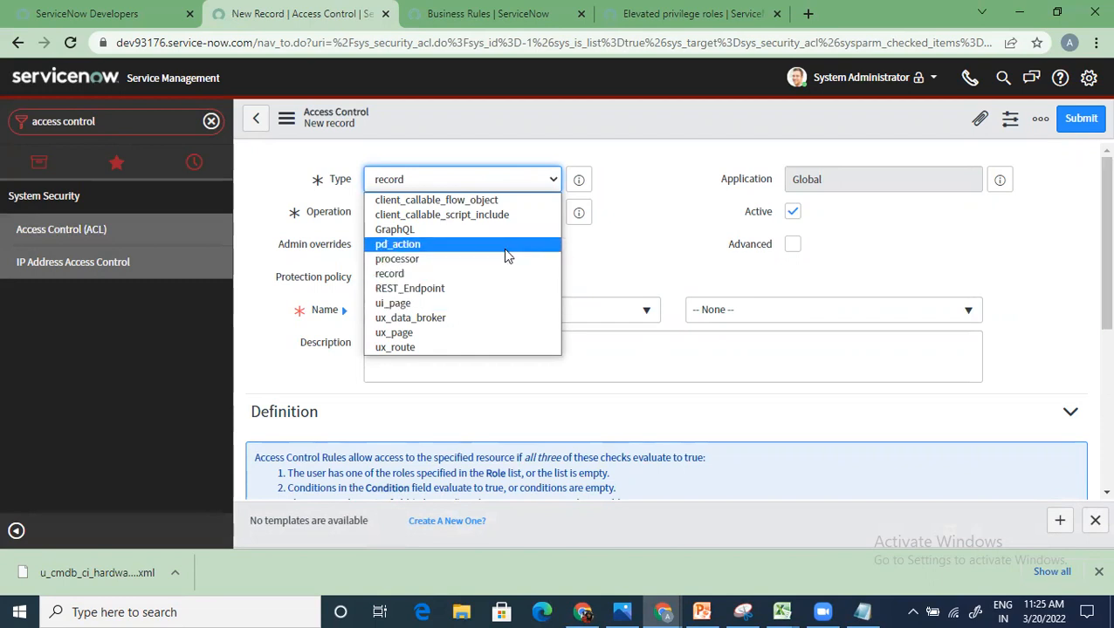
click(634, 267)
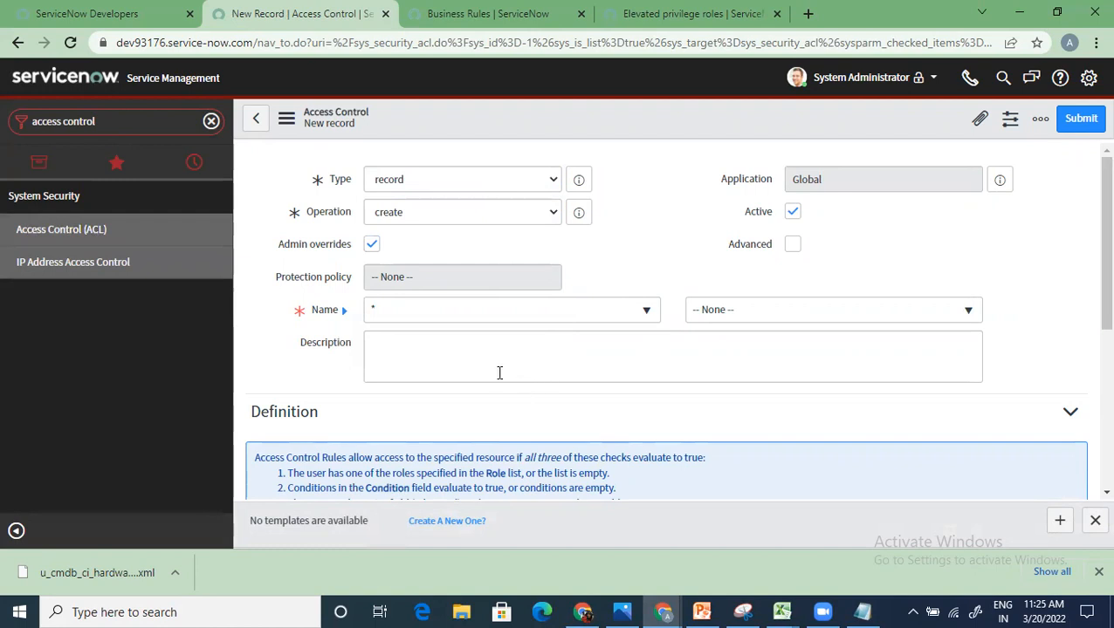
scroll(498, 375, down, 2)
scroll(500, 380, up, 2)
Step: Enable Advanced on the new access control to examine its Script field, disable it again and return to the Access Controls list unsaved
click(794, 244)
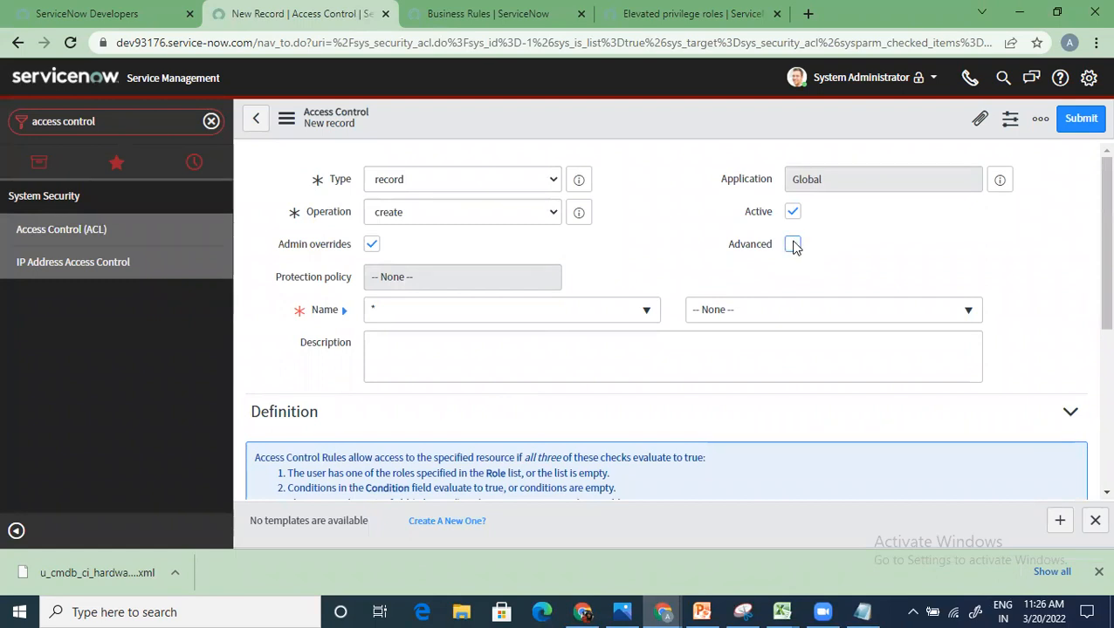
scroll(569, 353, down, 3)
scroll(385, 424, down, 3)
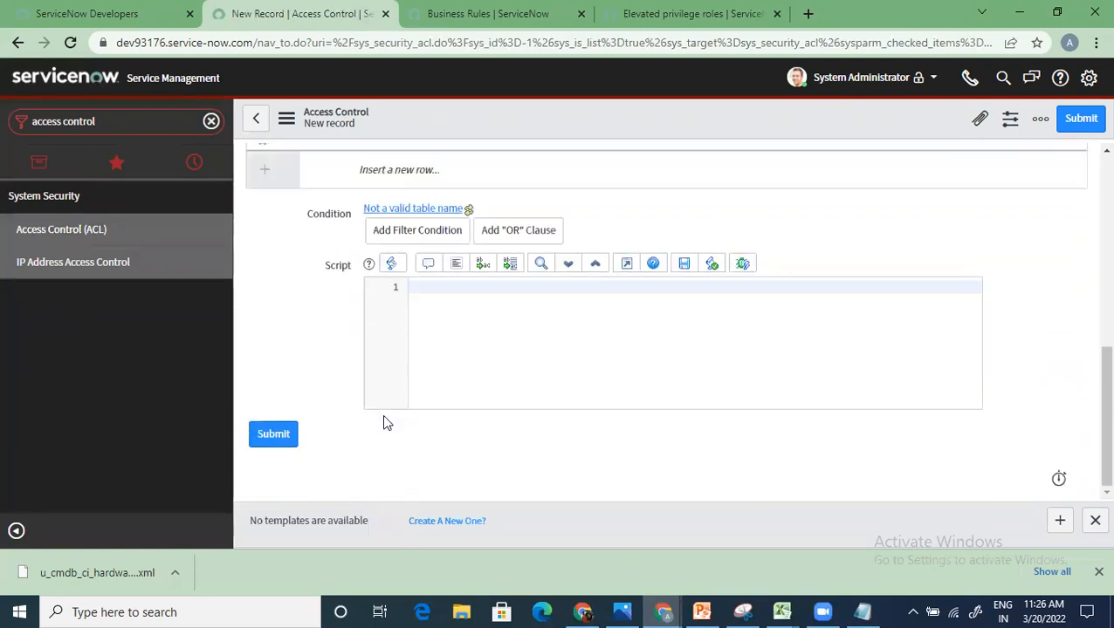
scroll(529, 341, up, 6)
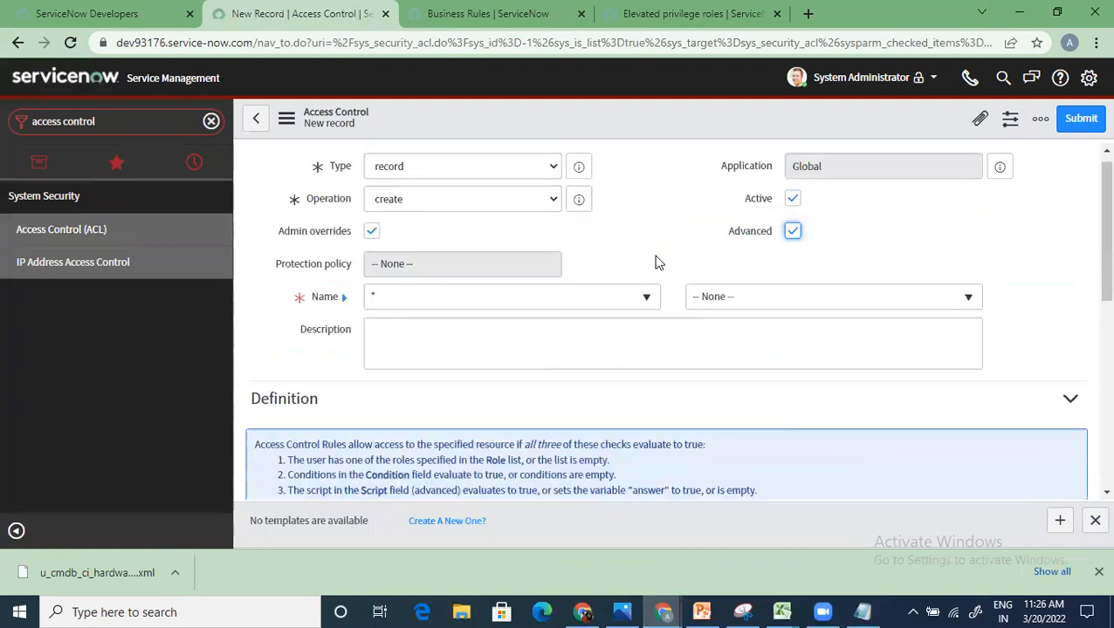
click(789, 246)
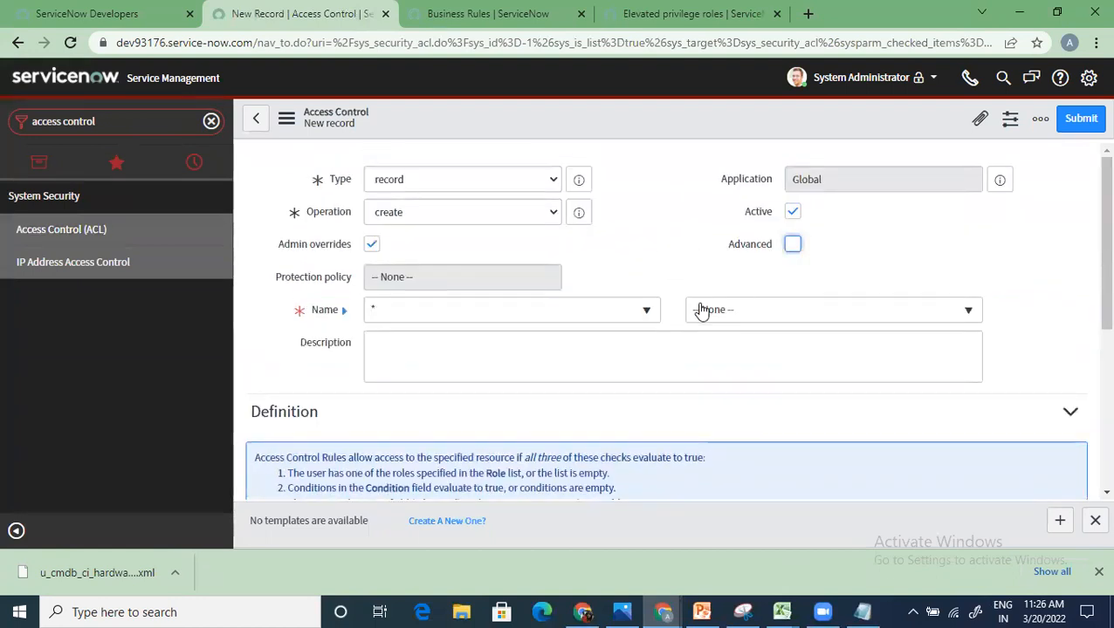
scroll(700, 310, down, 4)
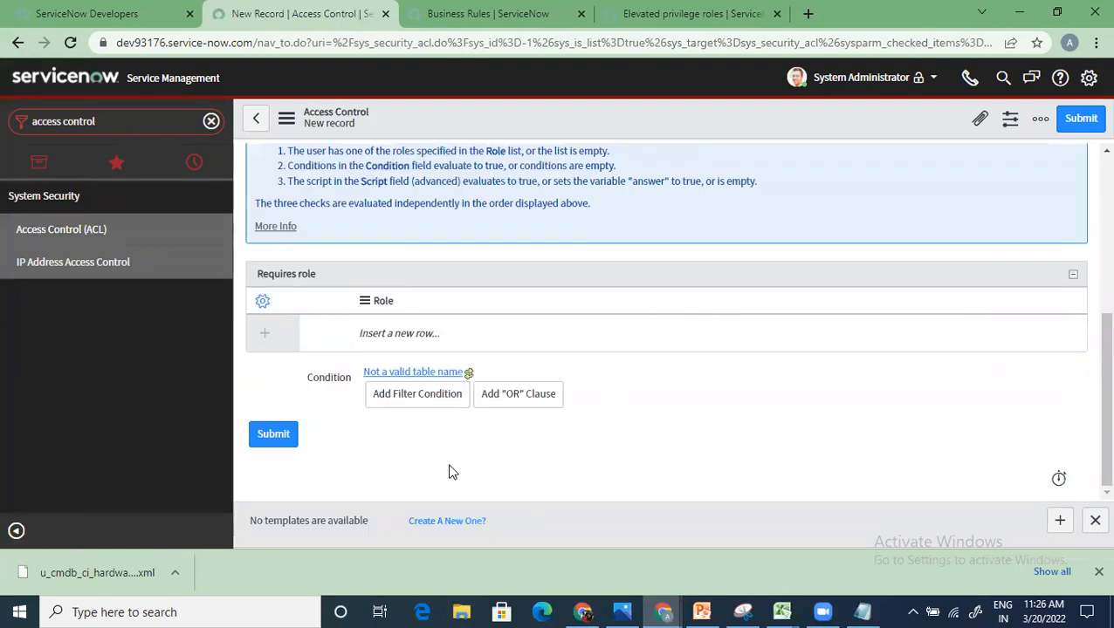
scroll(449, 469, up, 4)
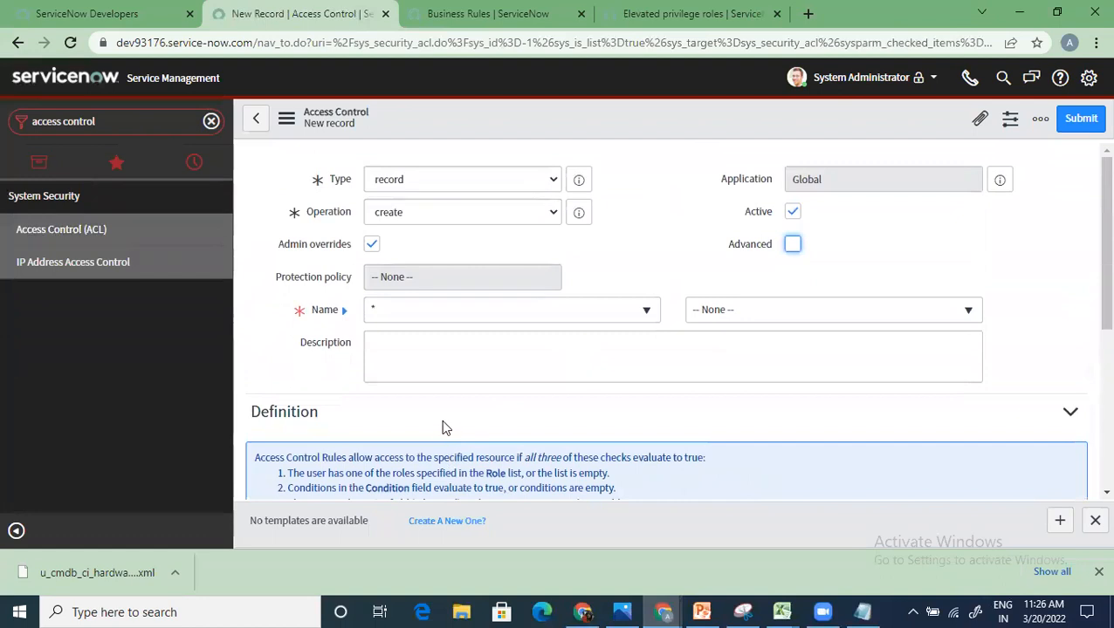
click(256, 119)
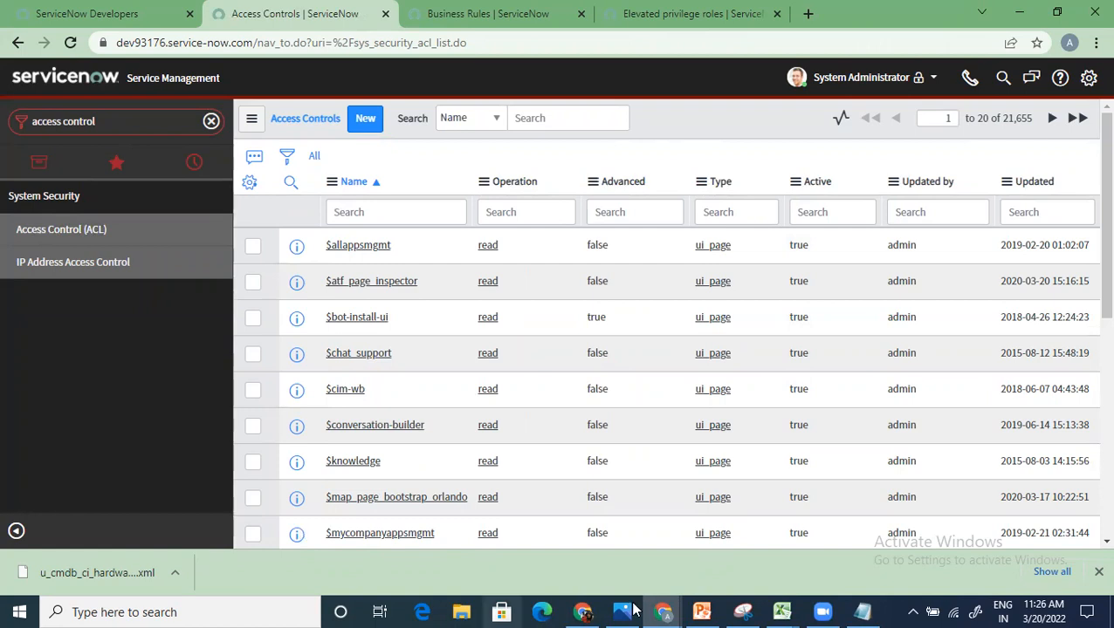
Step: Clear the navigator filter, add the line "XML/Excel/Csv/LDAP/JDBC" under CRUD in the Notepad note and minimize it
double_click(121, 130)
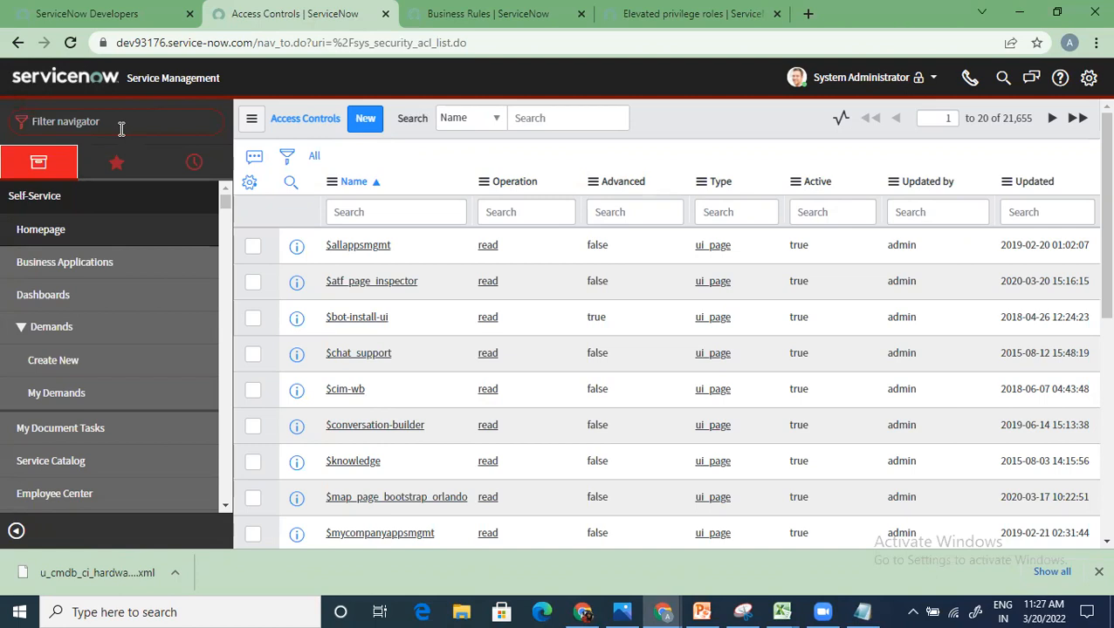
click(861, 611)
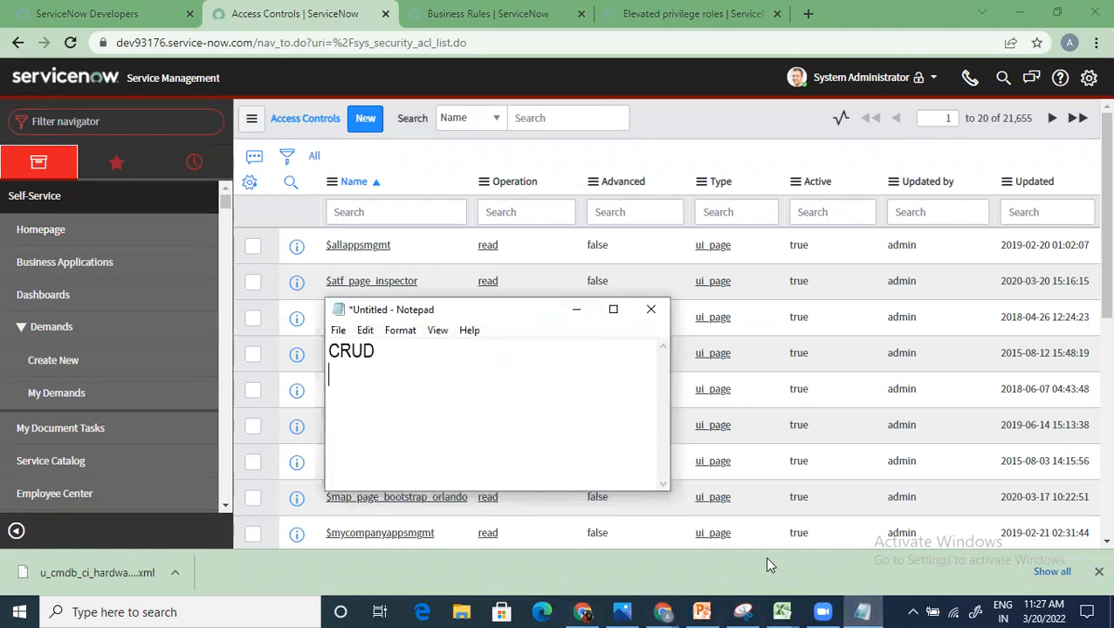
text(XML/Ex)
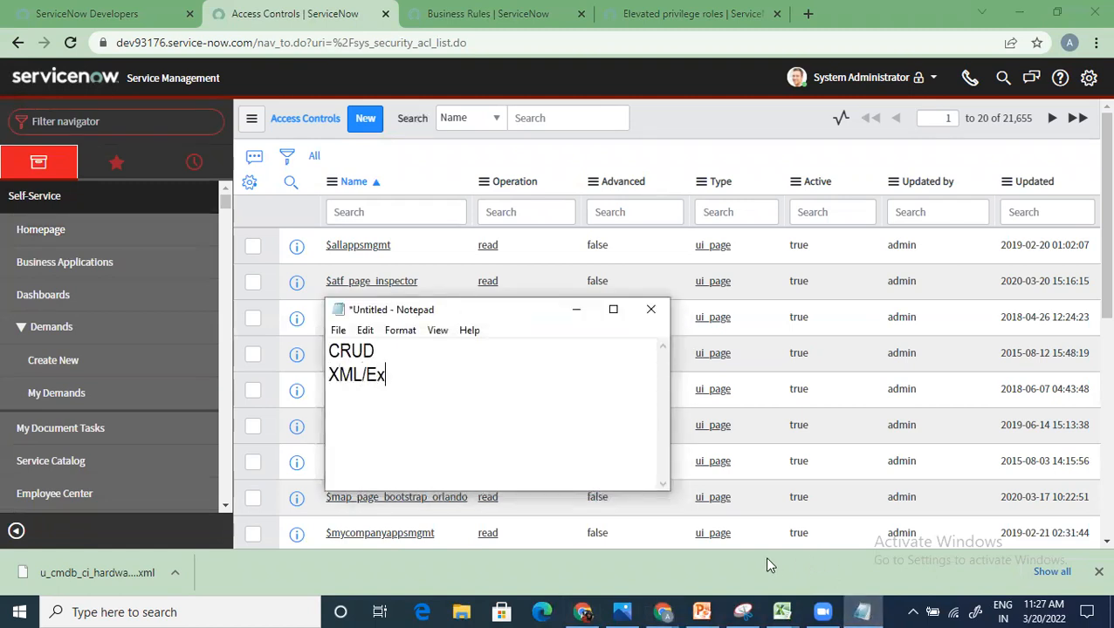
text(cel/Csv,LDAP)
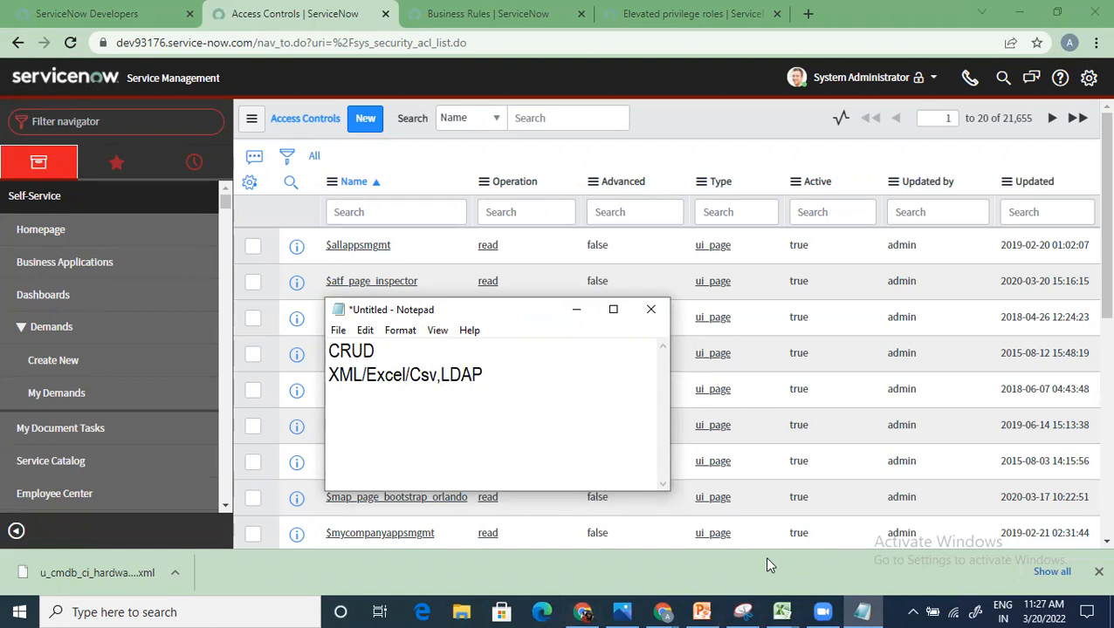
text(/JDBC)
click(437, 376)
key(Delete)
text(/)
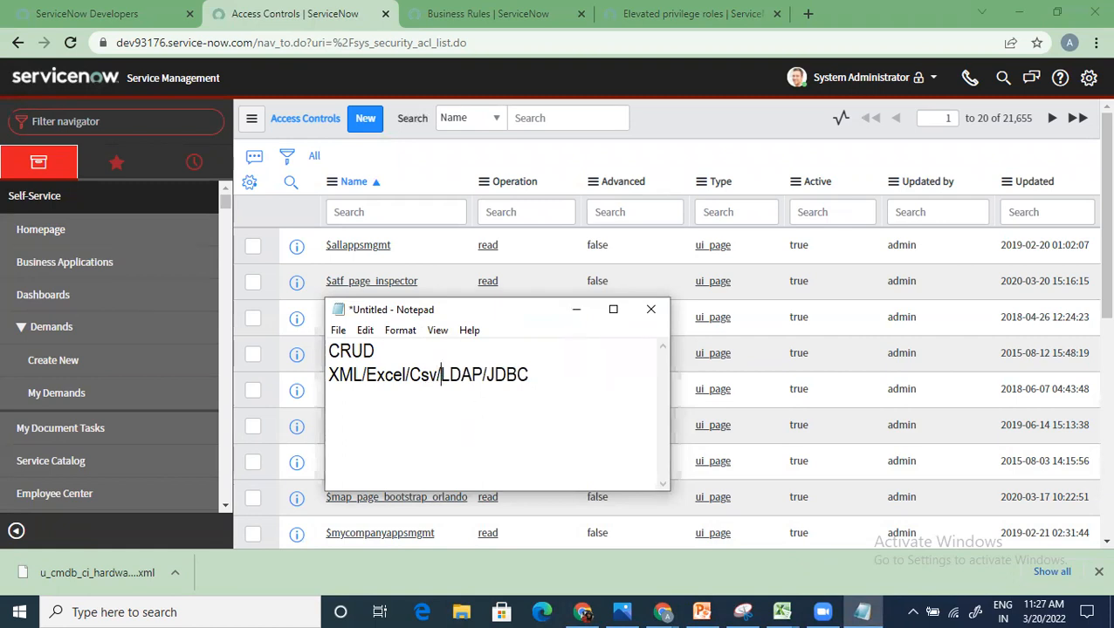
click(576, 309)
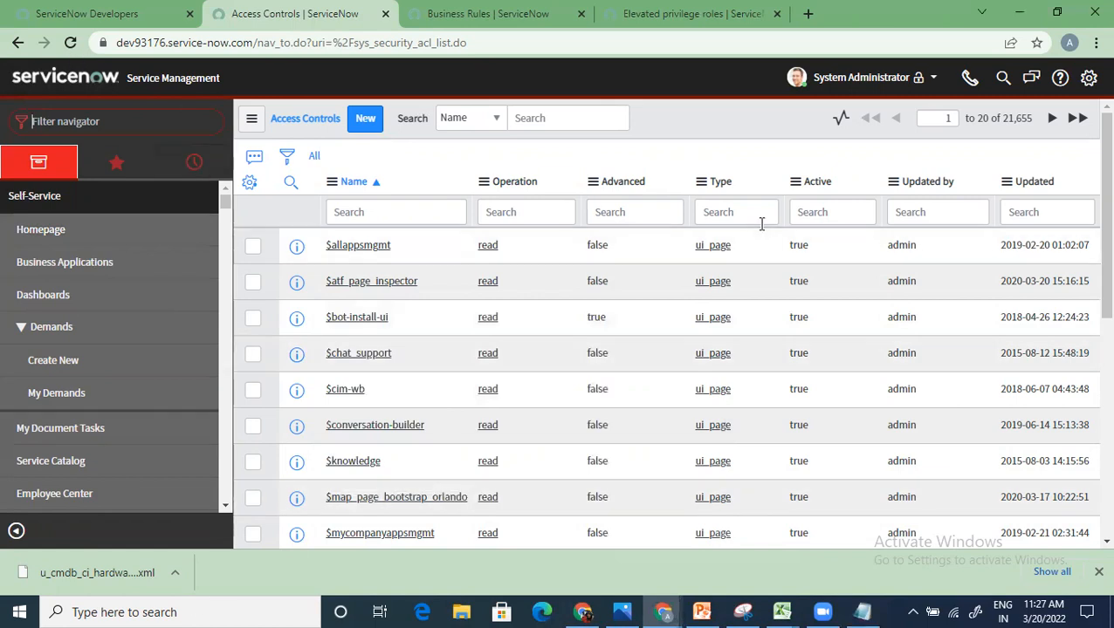
Step: Open the Access Controls list's import page, review its insert, Excel template and upload options, and return to the list
right_click(551, 187)
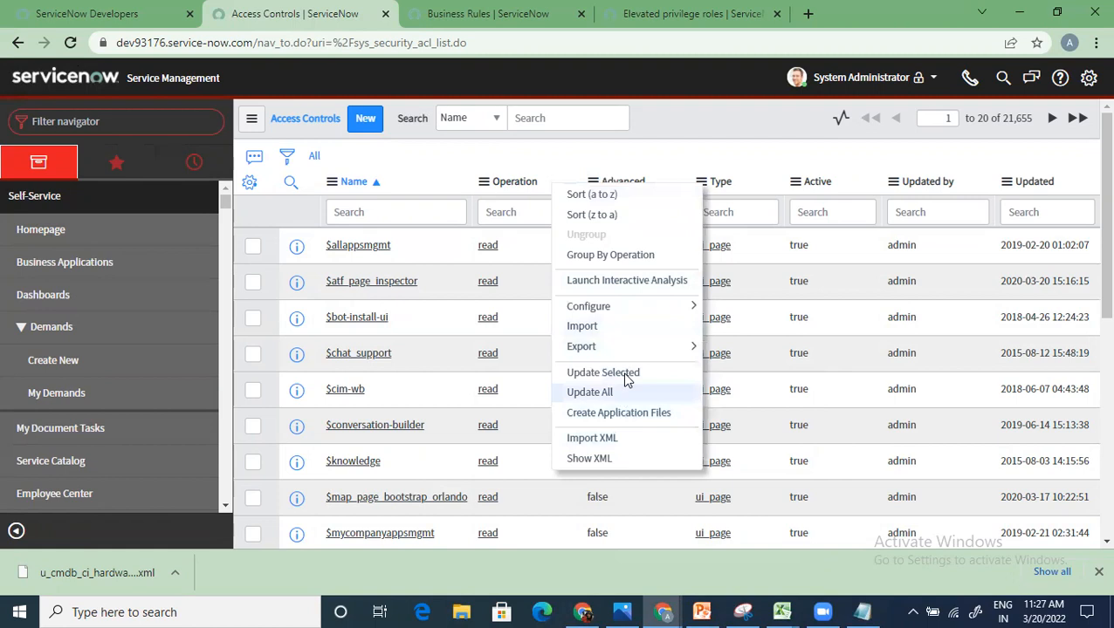
click(628, 328)
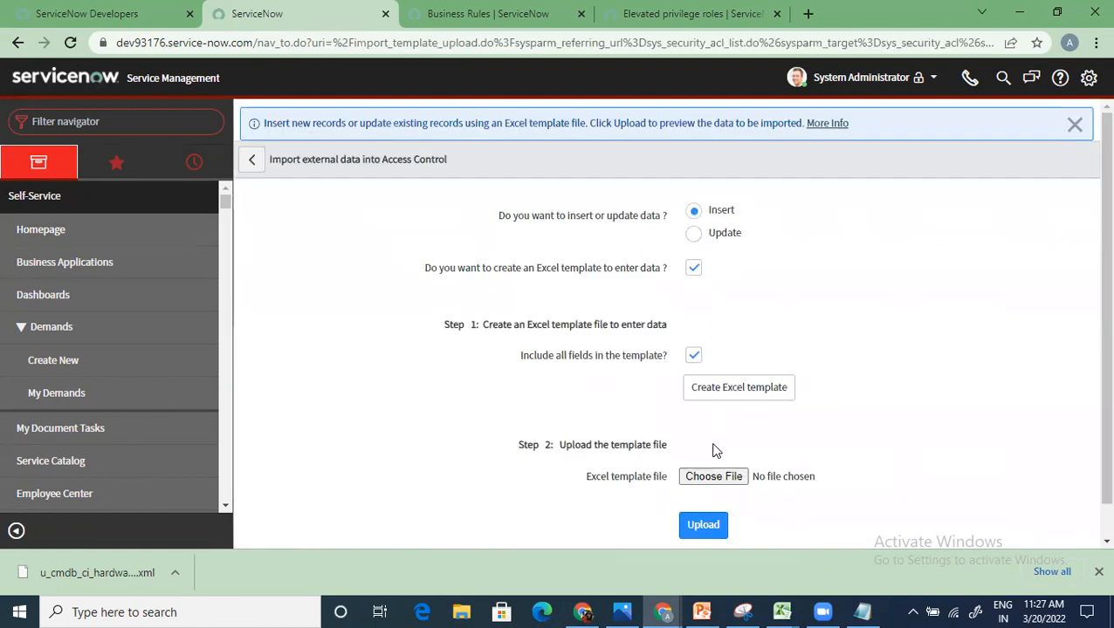
scroll(714, 463, down, 1)
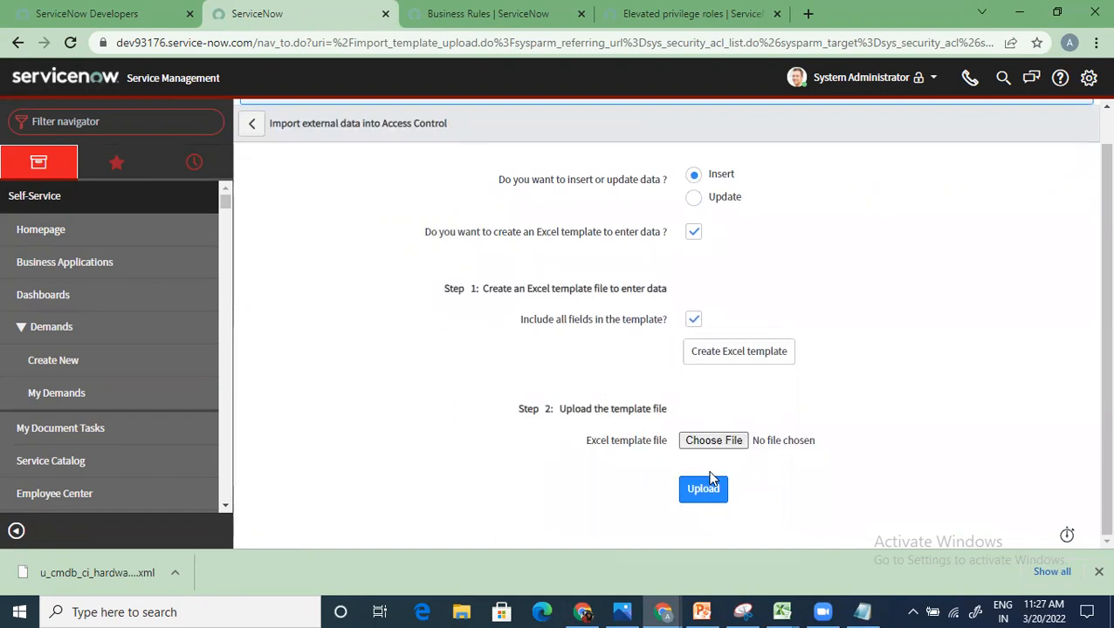
scroll(709, 475, up, 1)
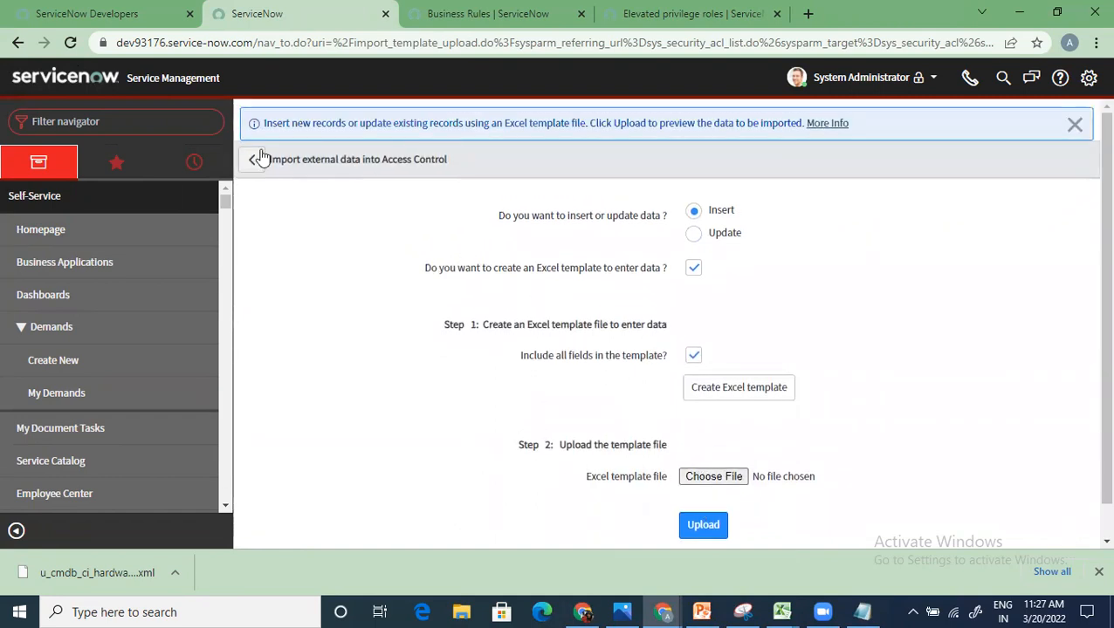
click(257, 159)
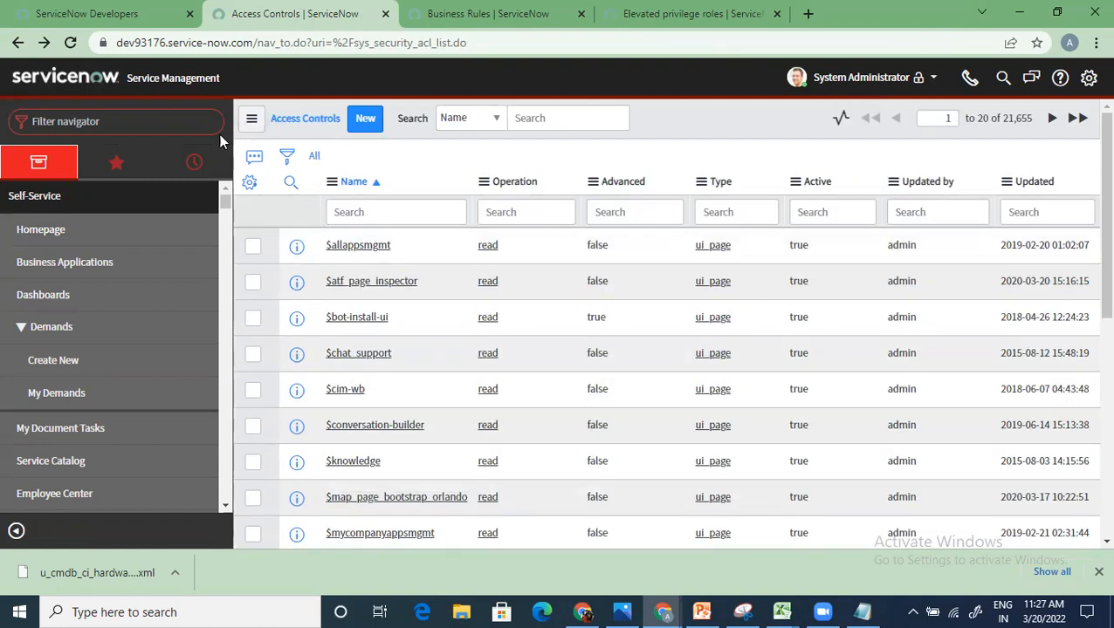
Step: Filter the navigator for "system proper" and open the Security page under System Properties
click(177, 128)
text(sys)
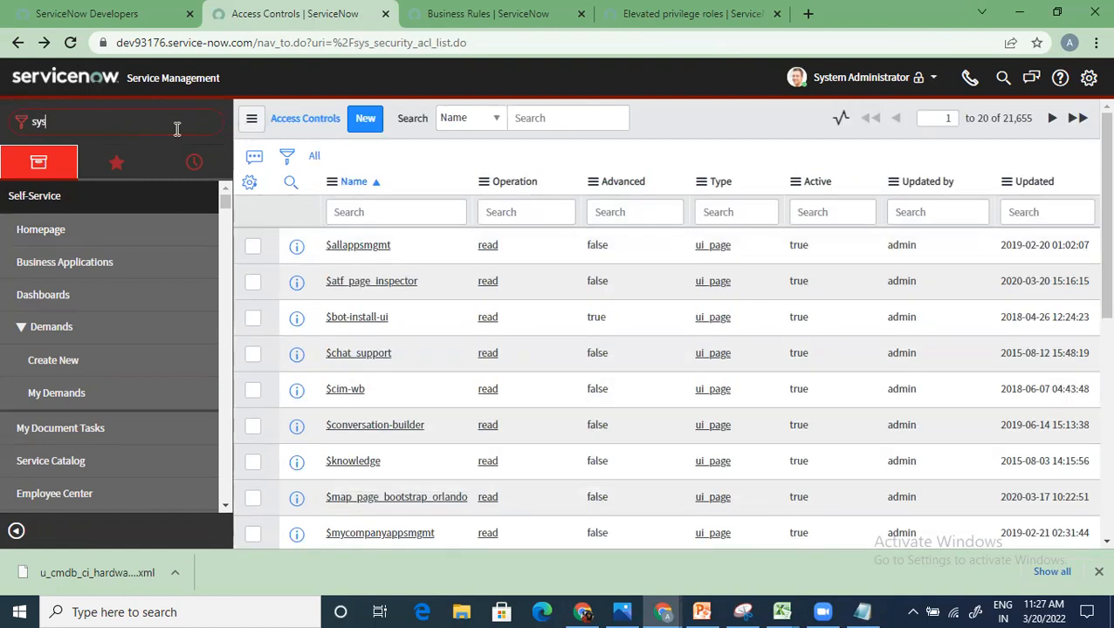
text(tem)
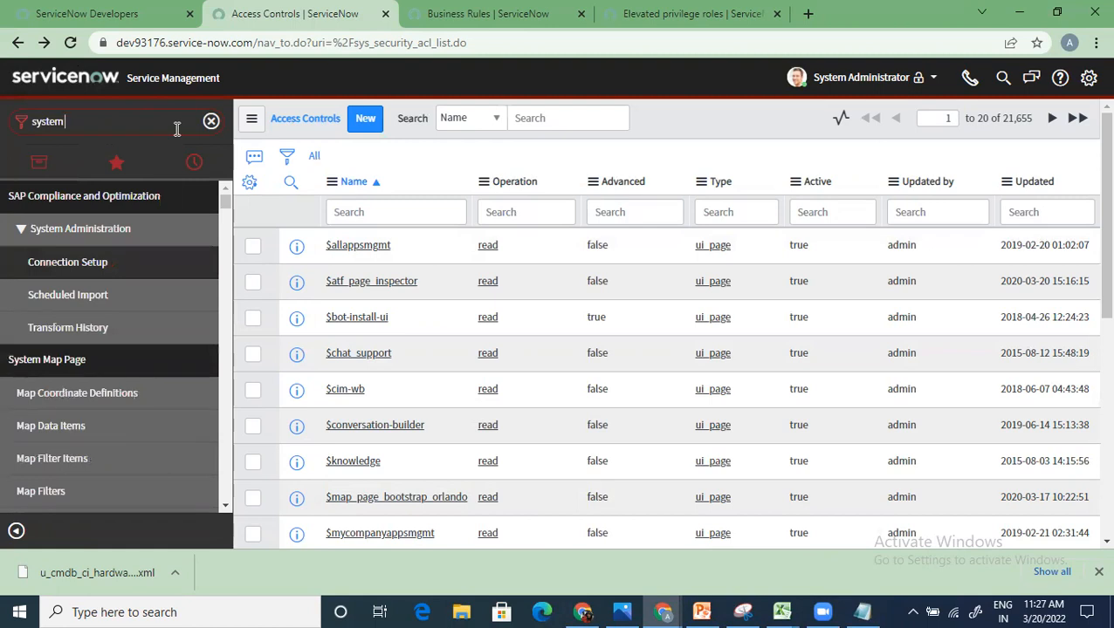
text( s)
key(BackSpace)
key(BackSpace)
text(proper)
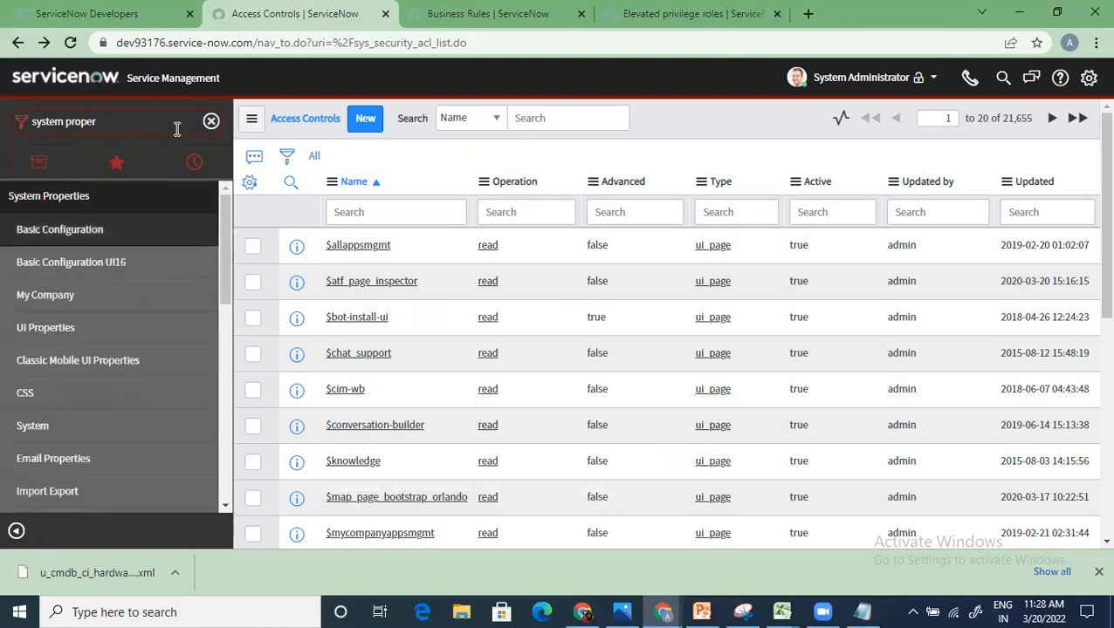
scroll(139, 437, down, 4)
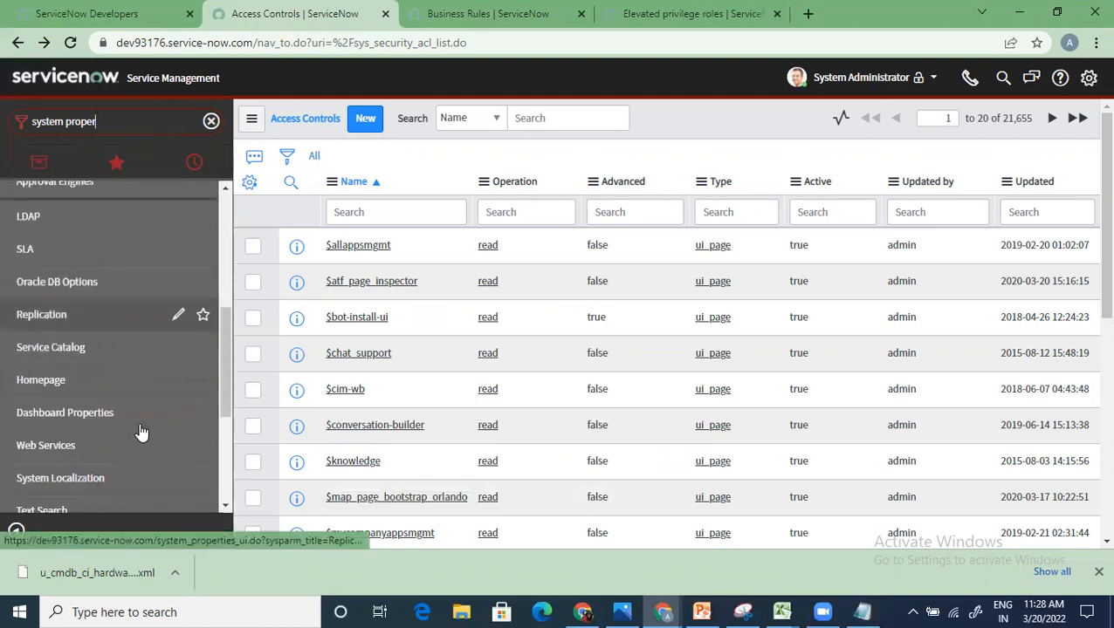
scroll(142, 433, down, 2)
click(94, 428)
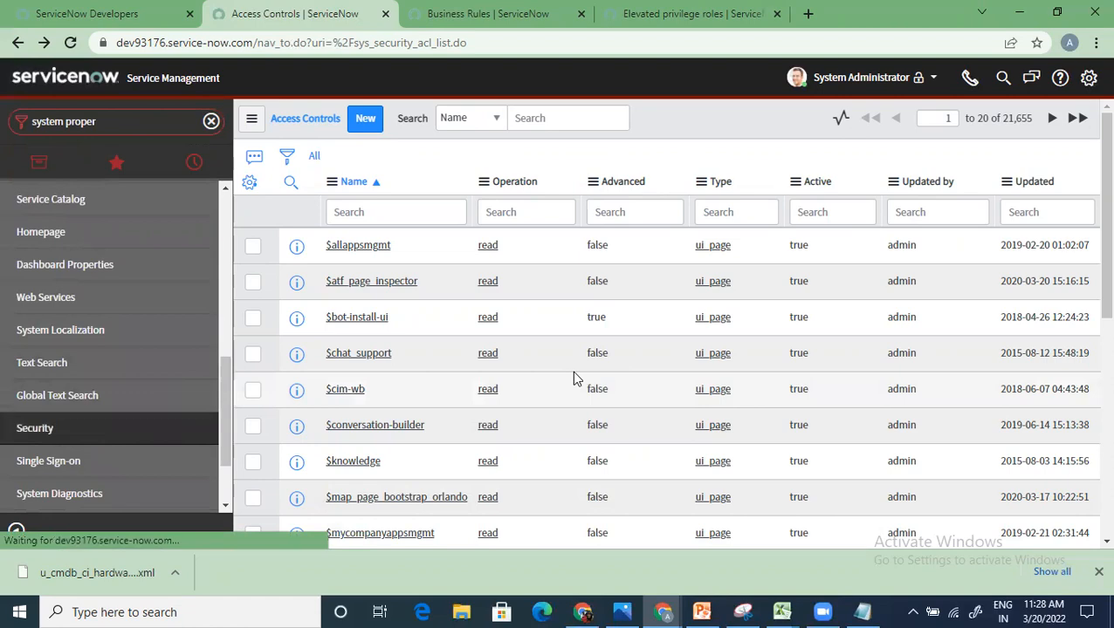
Step: Review the security properties down to the default behavior in the absence of any ACLs, and clear the navigator filter
scroll(352, 442, down, 3)
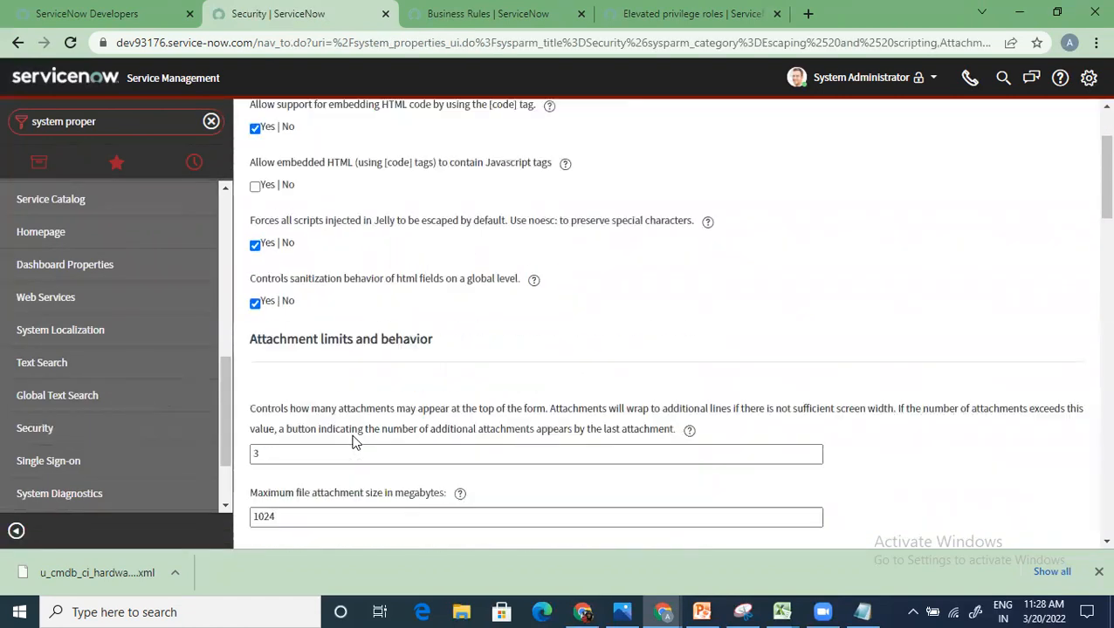
scroll(352, 443, down, 4)
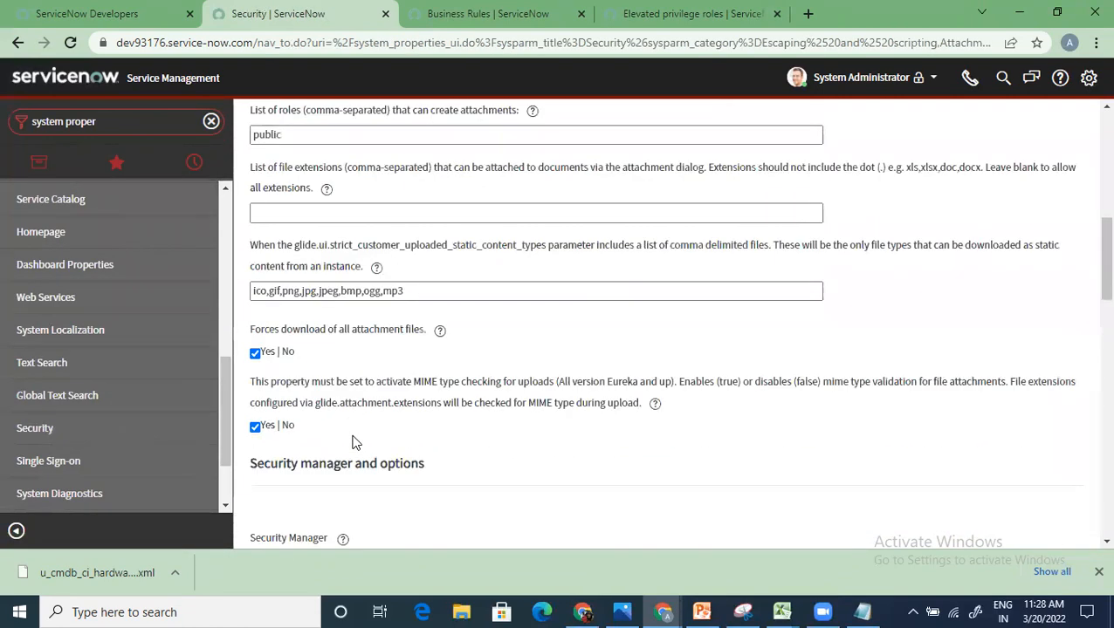
scroll(353, 443, down, 3)
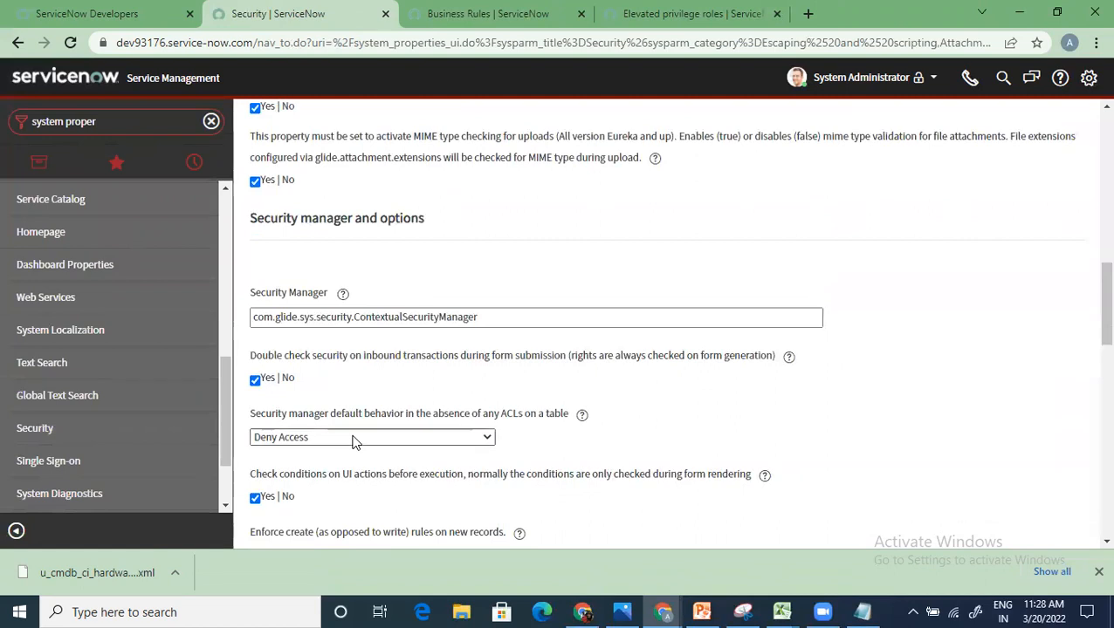
scroll(353, 442, up, 10)
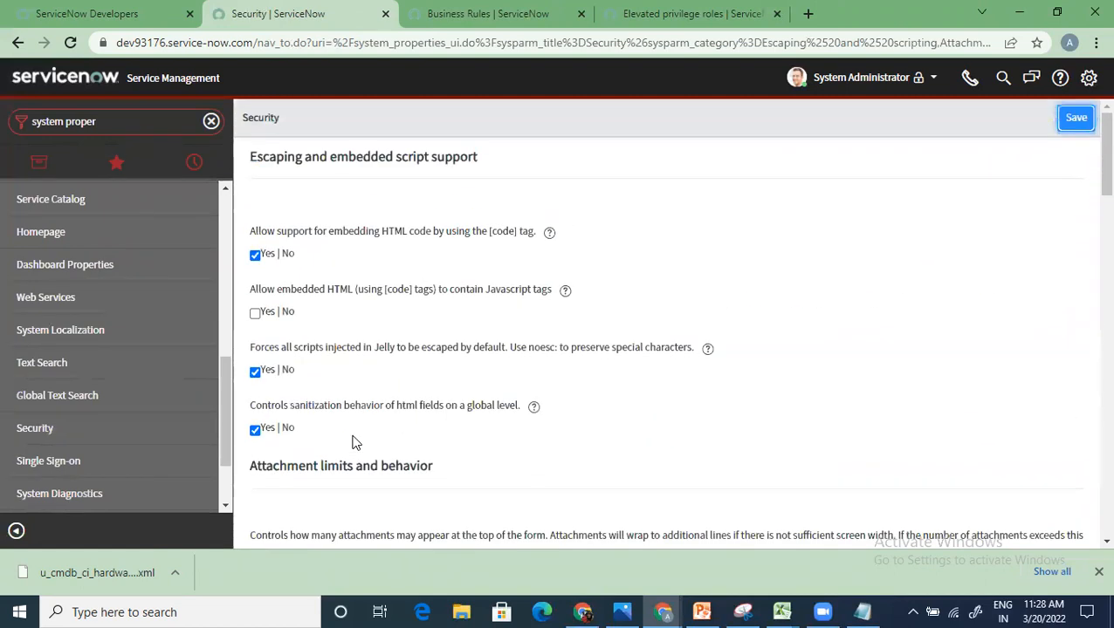
scroll(127, 455, up, 5)
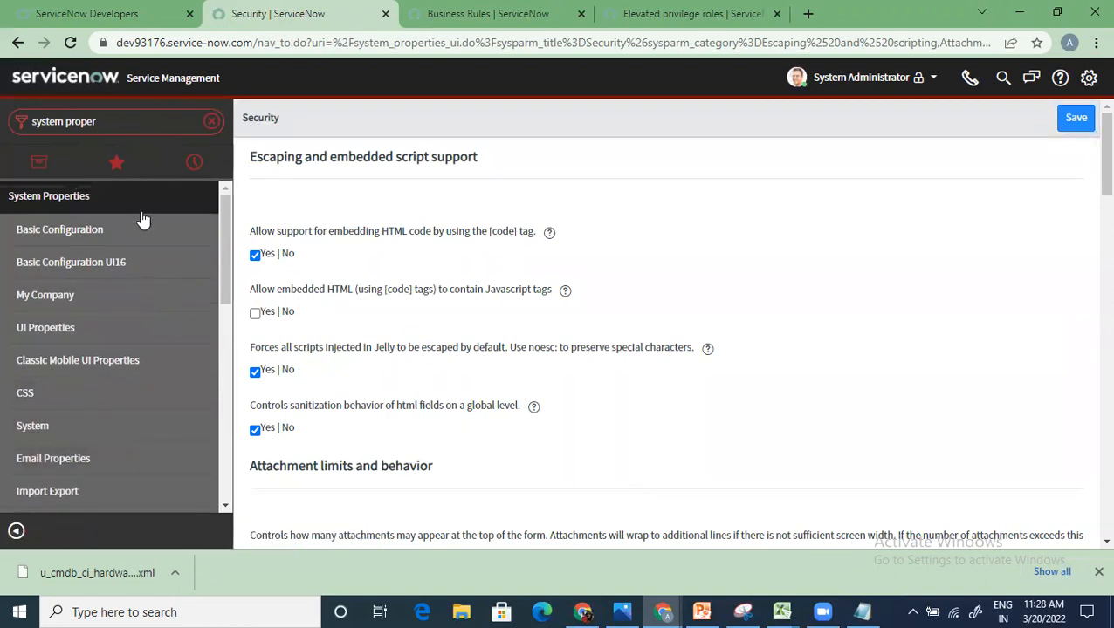
click(210, 121)
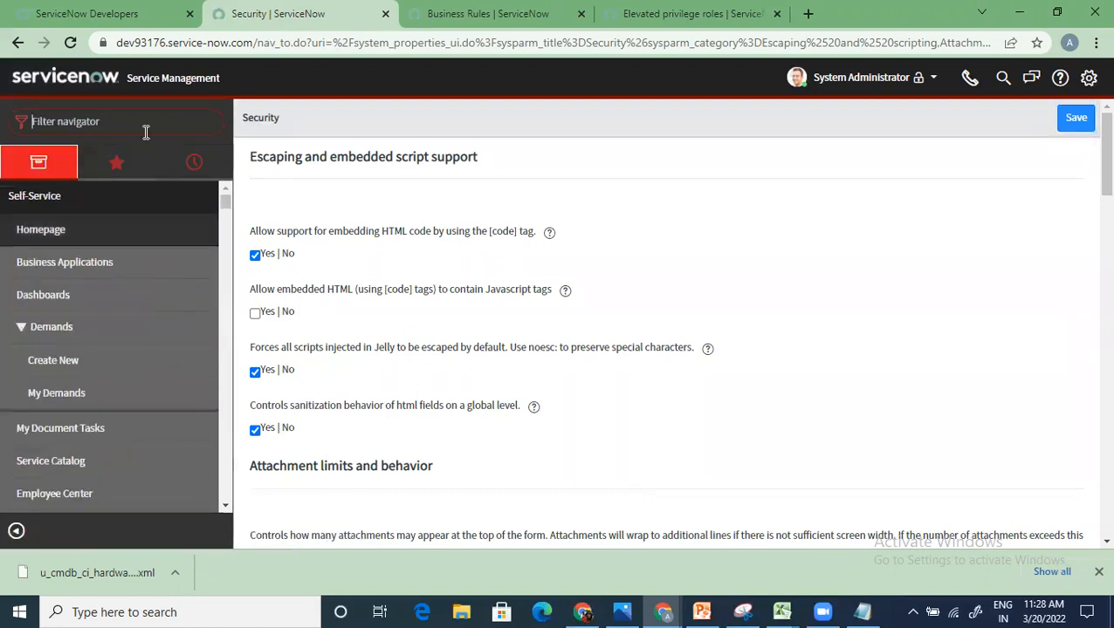
Step: Remove the security_admin role elevation from the current session and open the Self-Service homepage
click(935, 80)
click(876, 147)
click(408, 182)
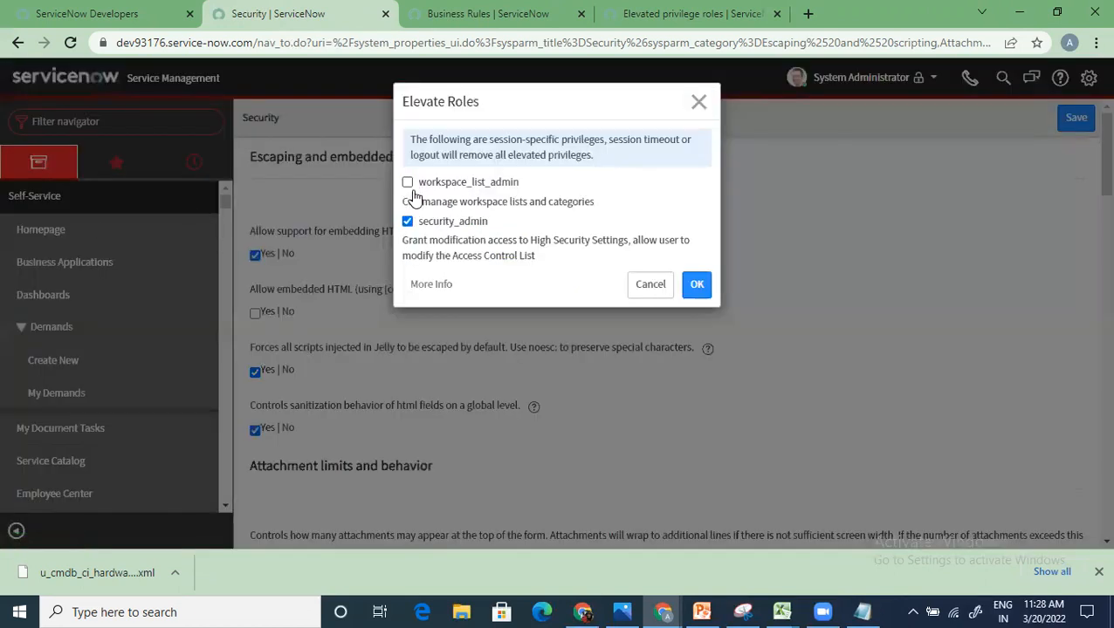
click(407, 224)
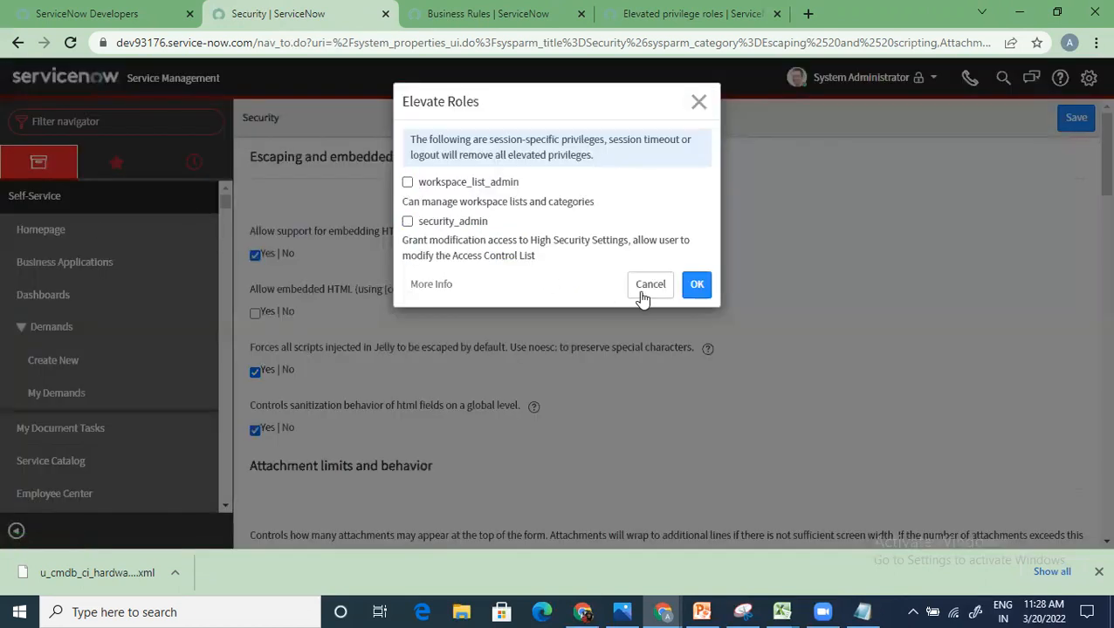
click(696, 287)
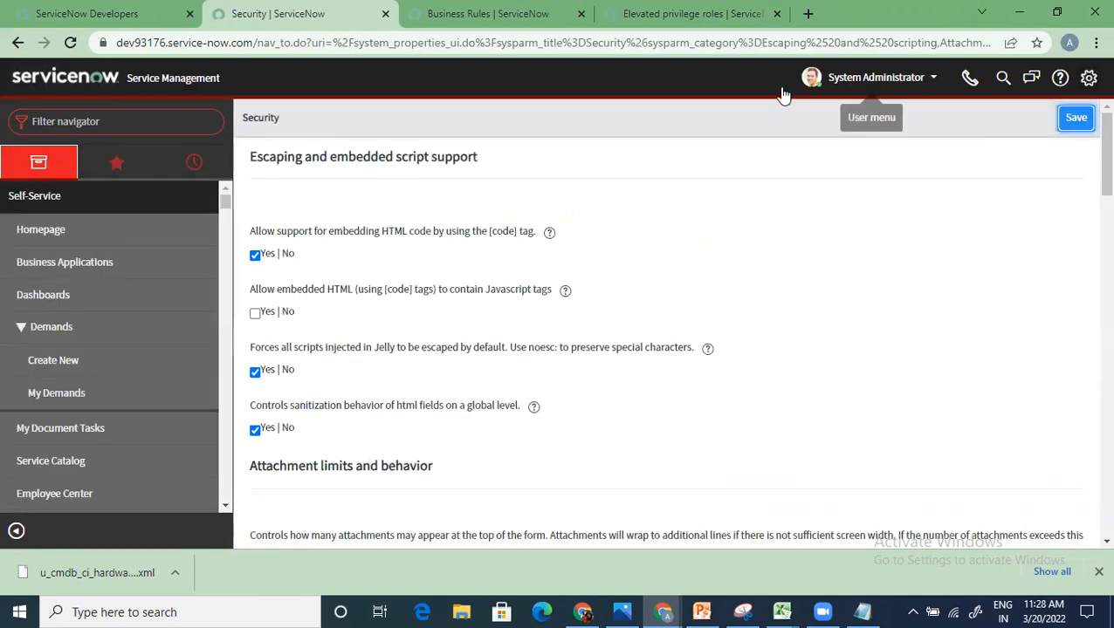
click(53, 232)
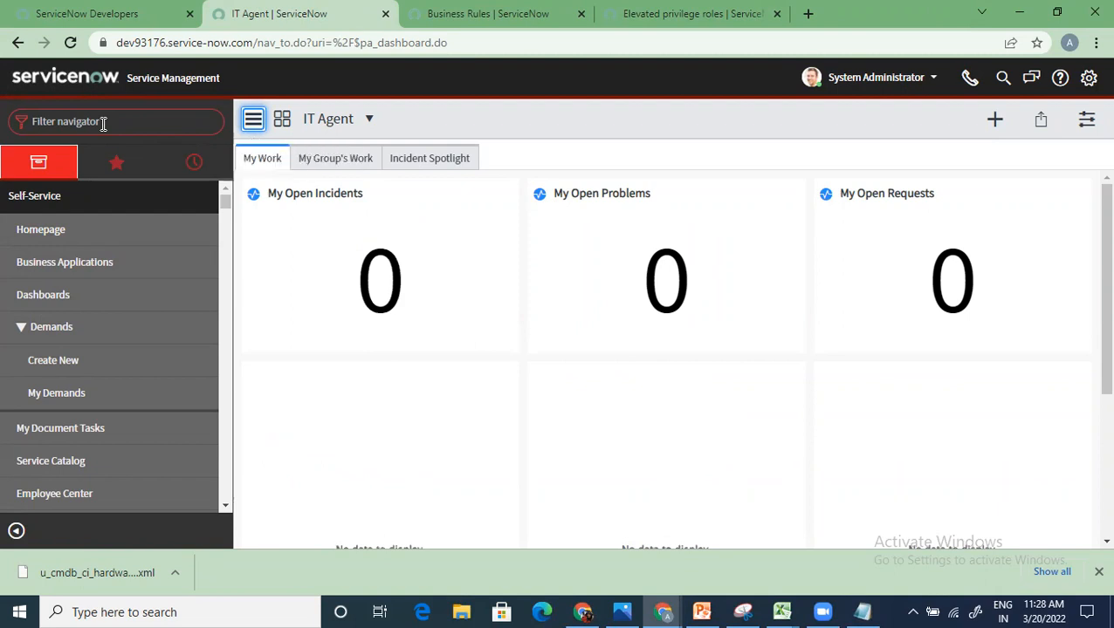
Step: Switch to the ServicenowPPT presentation and show slide 8, ServiceNow Data Import Process, as a full-screen slide show
click(697, 611)
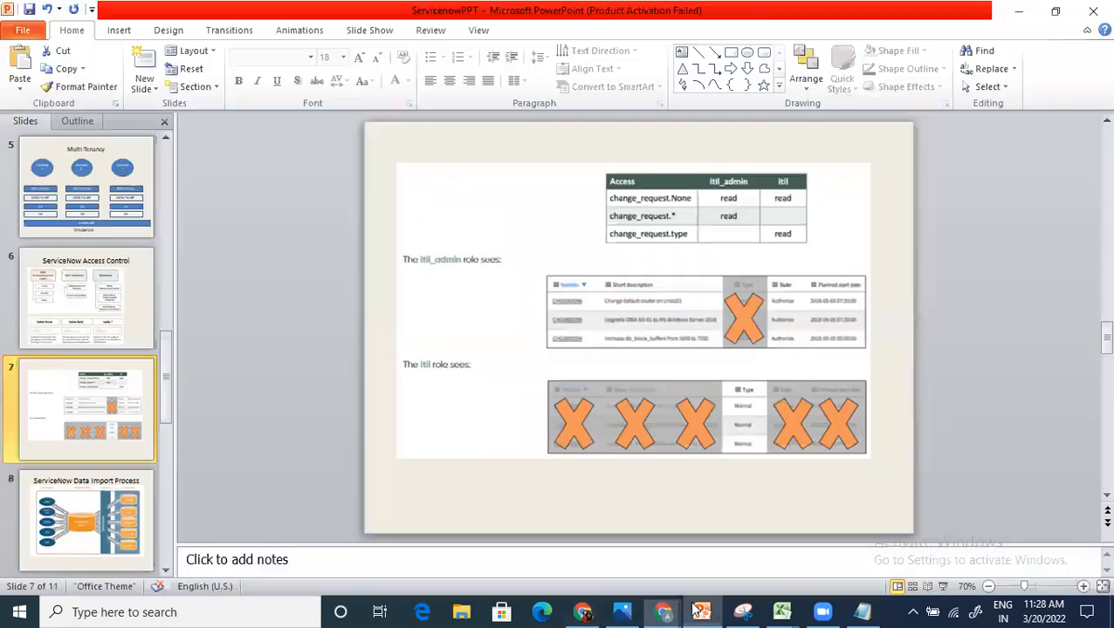
scroll(87, 401, down, 3)
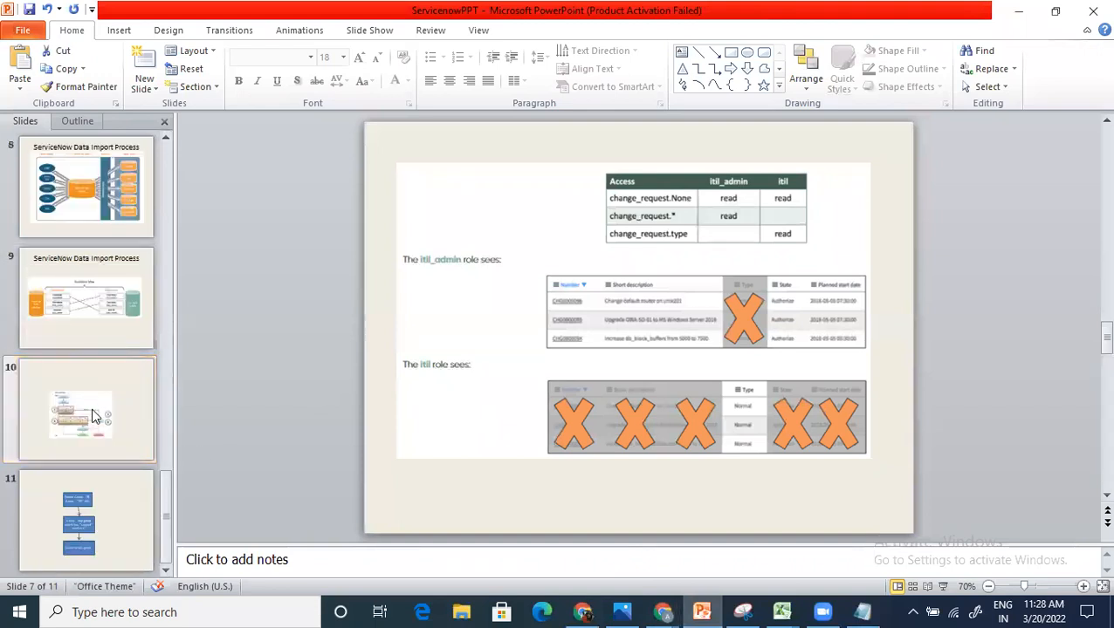
scroll(96, 417, up, 2)
click(99, 419)
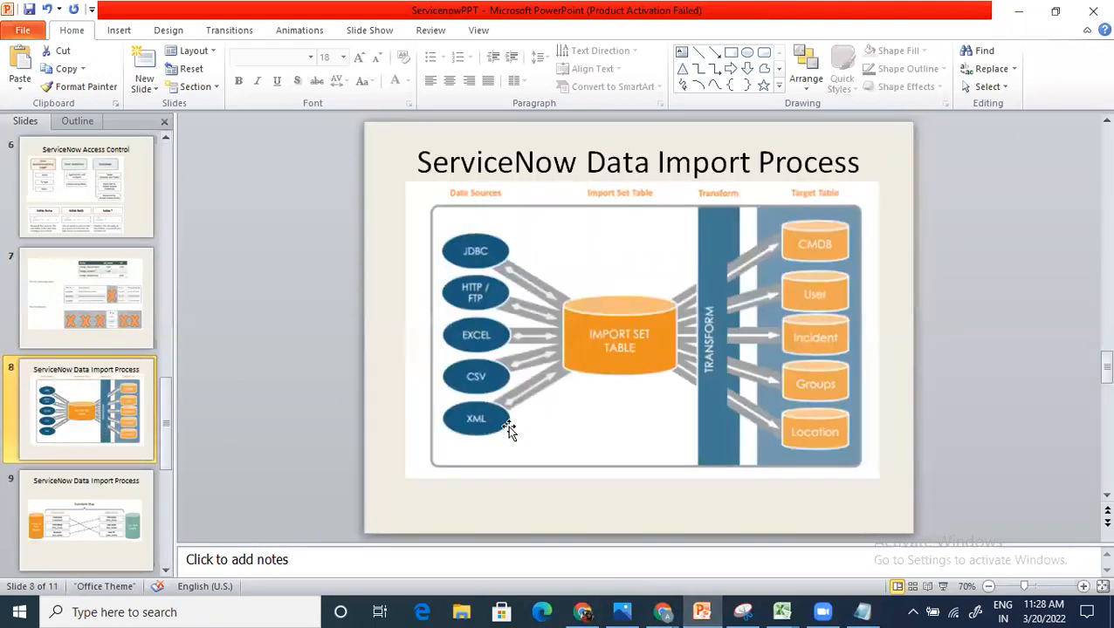
click(943, 586)
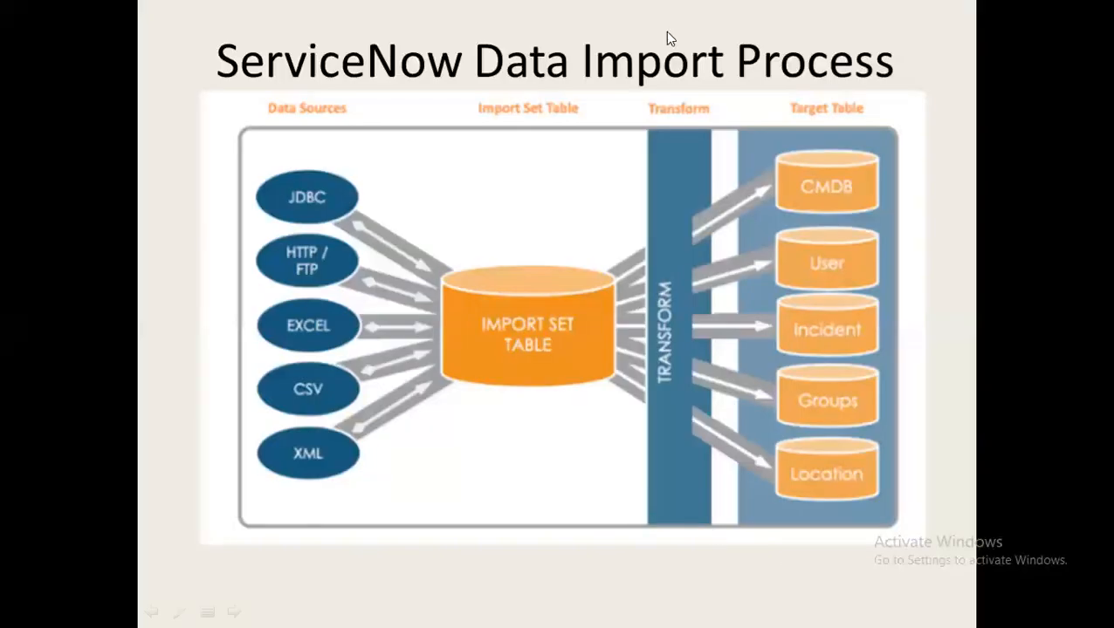
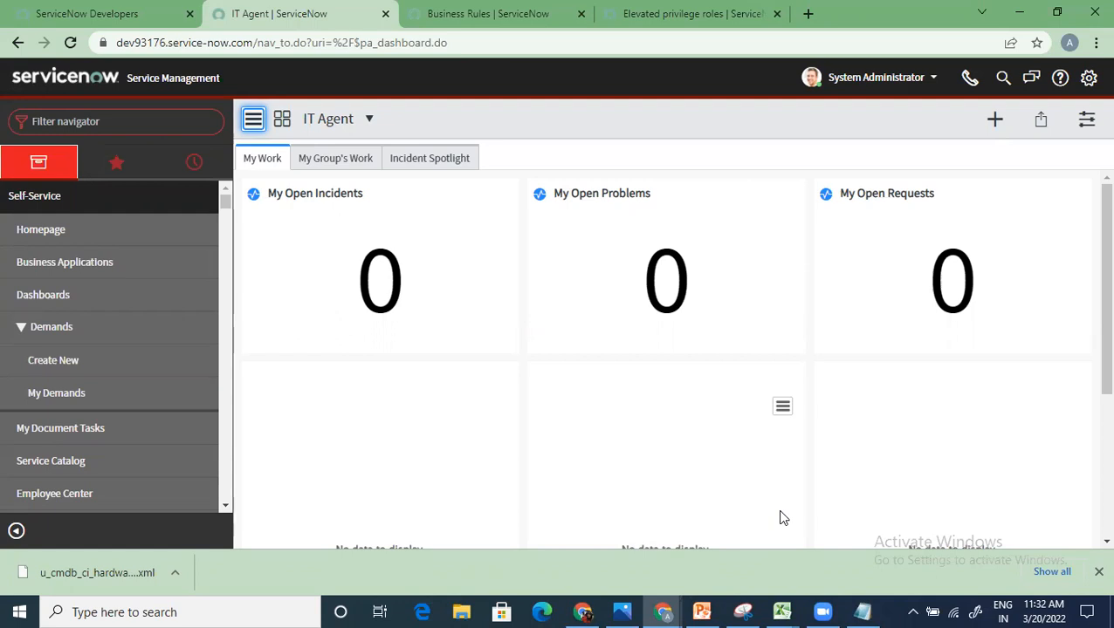
Step: Switch to the Notepad note and add the line "Coalesce" under the list of data source types
click(861, 612)
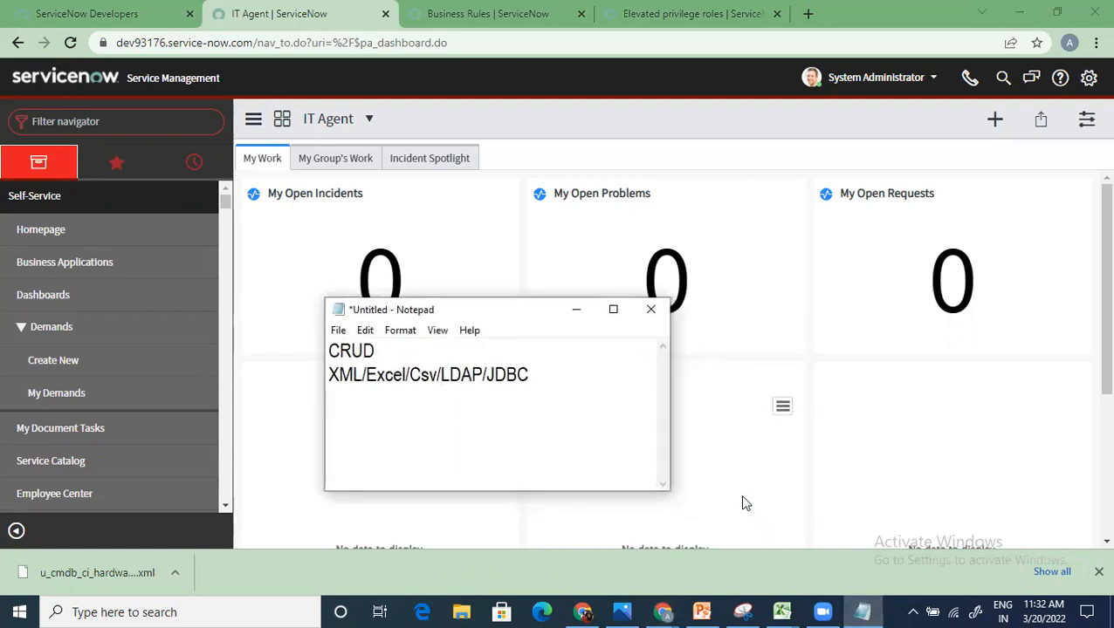
click(562, 375)
key(Return)
text(Coalesce)
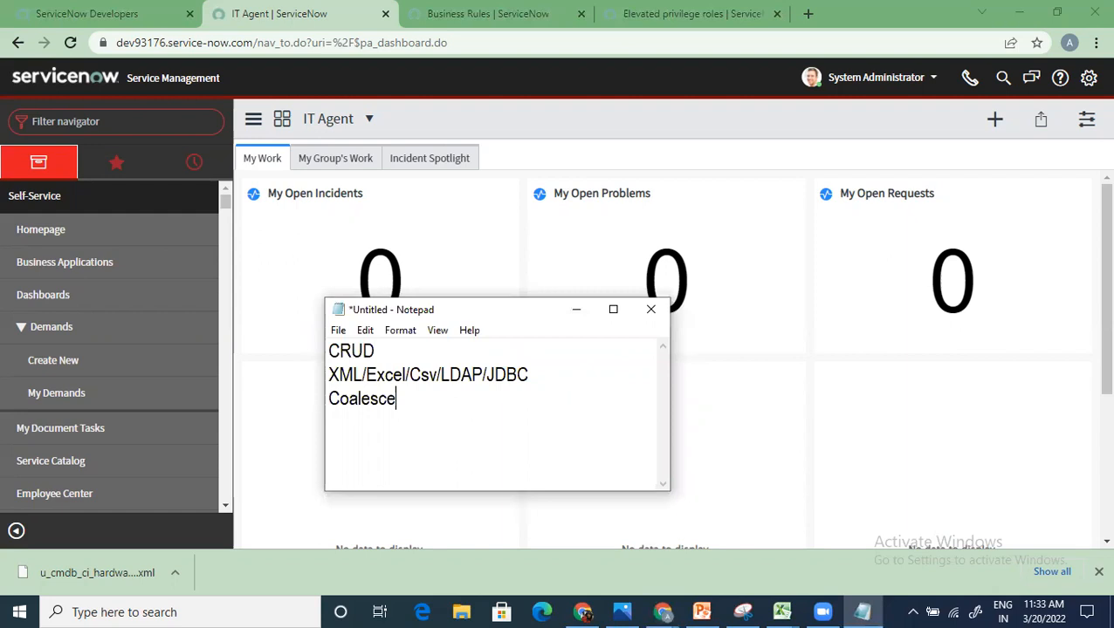
Step: Open the infinity-data and infinity-updates workbooks in Excel and compare their device records, focusing on the Device Number column
click(781, 612)
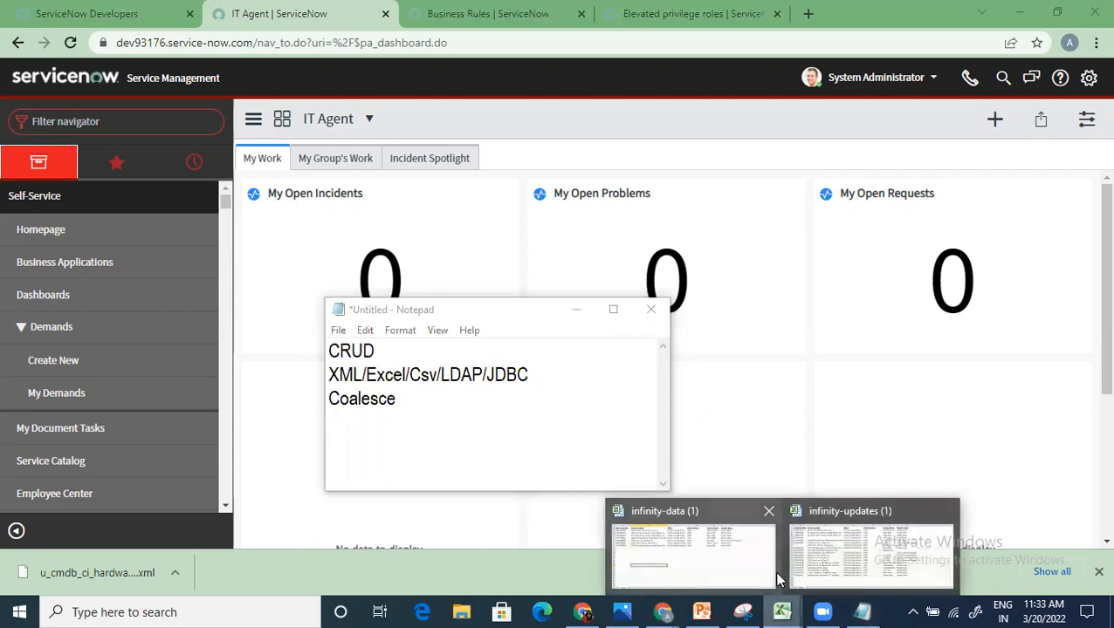
click(730, 560)
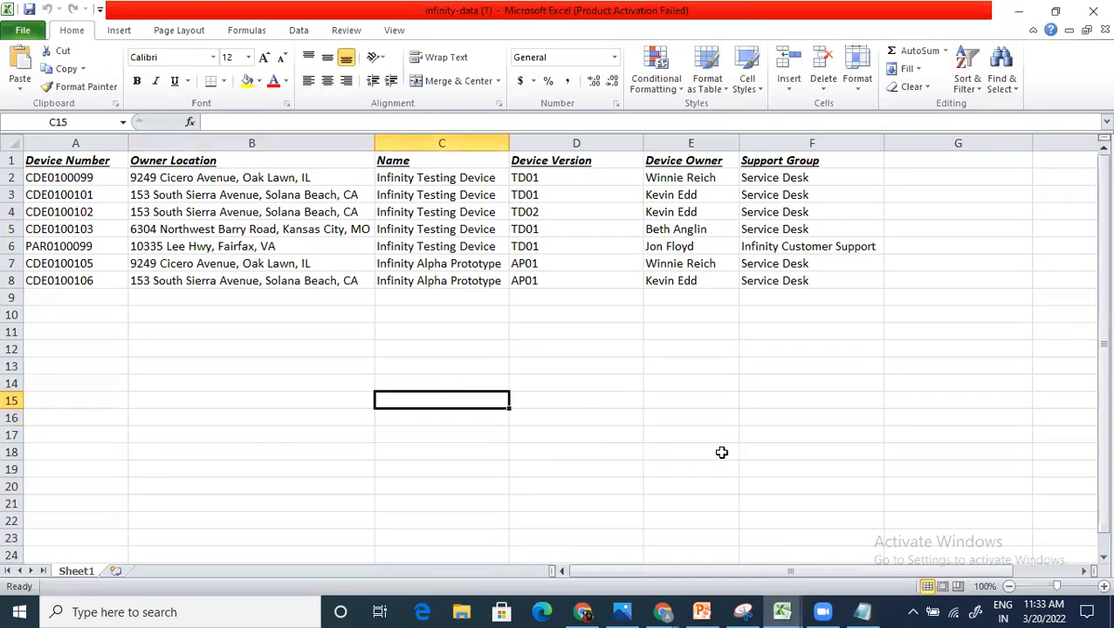
mouse_move(781, 611)
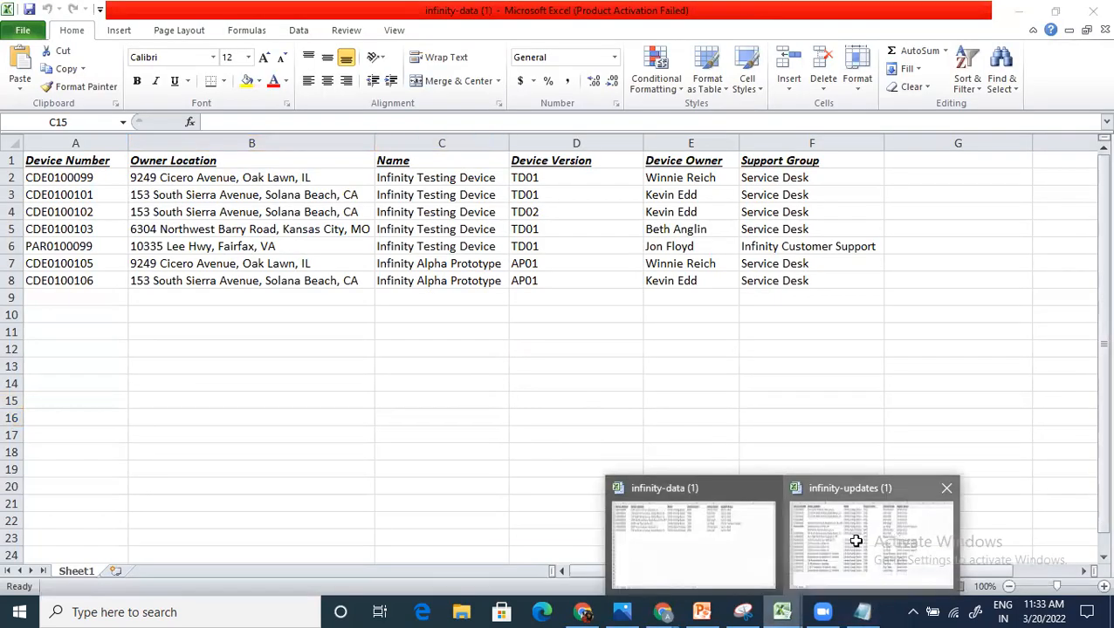
click(855, 539)
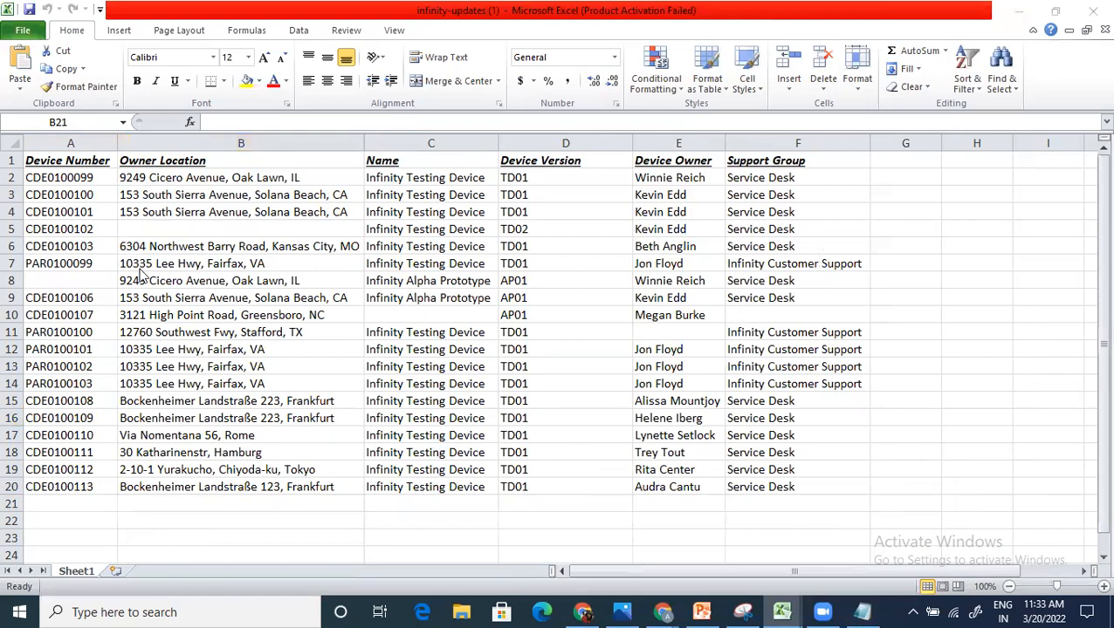
key(alt+Tab)
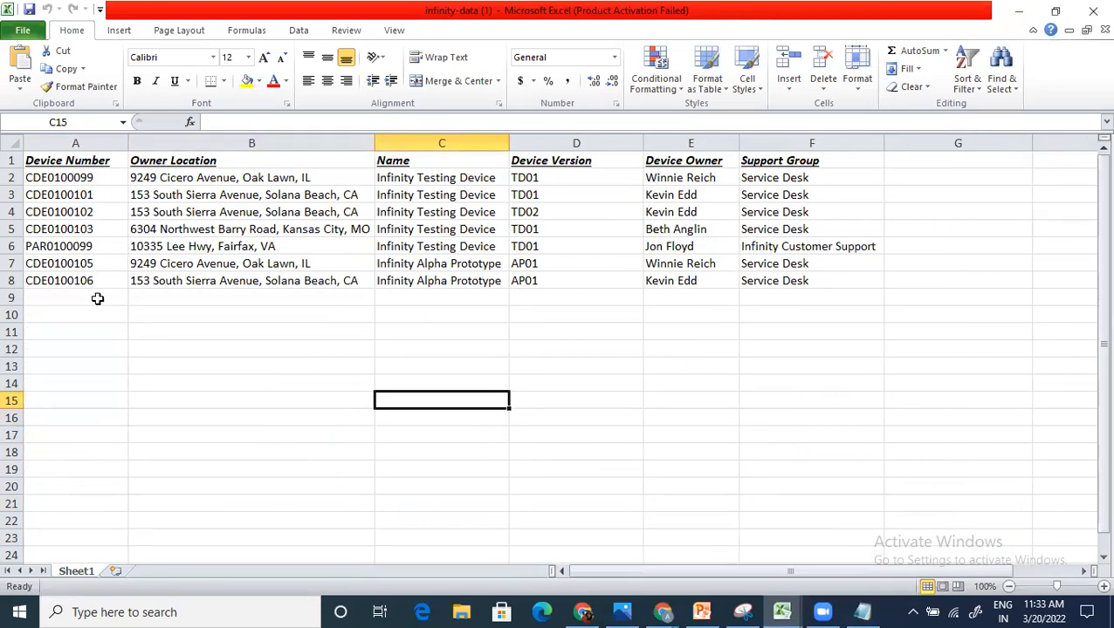
key(alt+Tab)
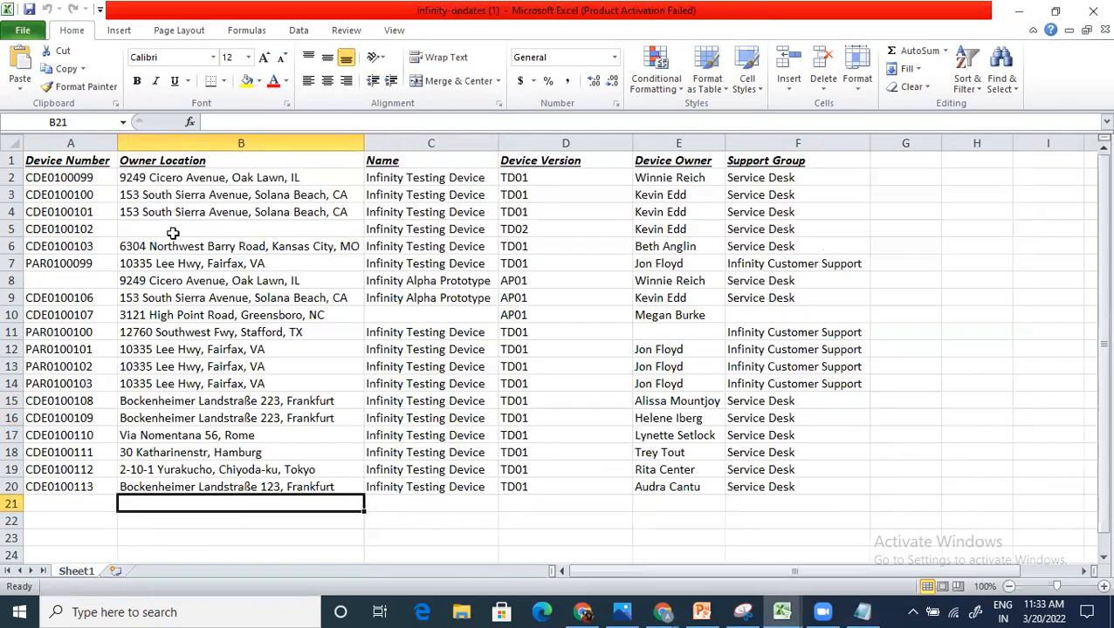
key(alt+Tab)
key(alt+Tab)
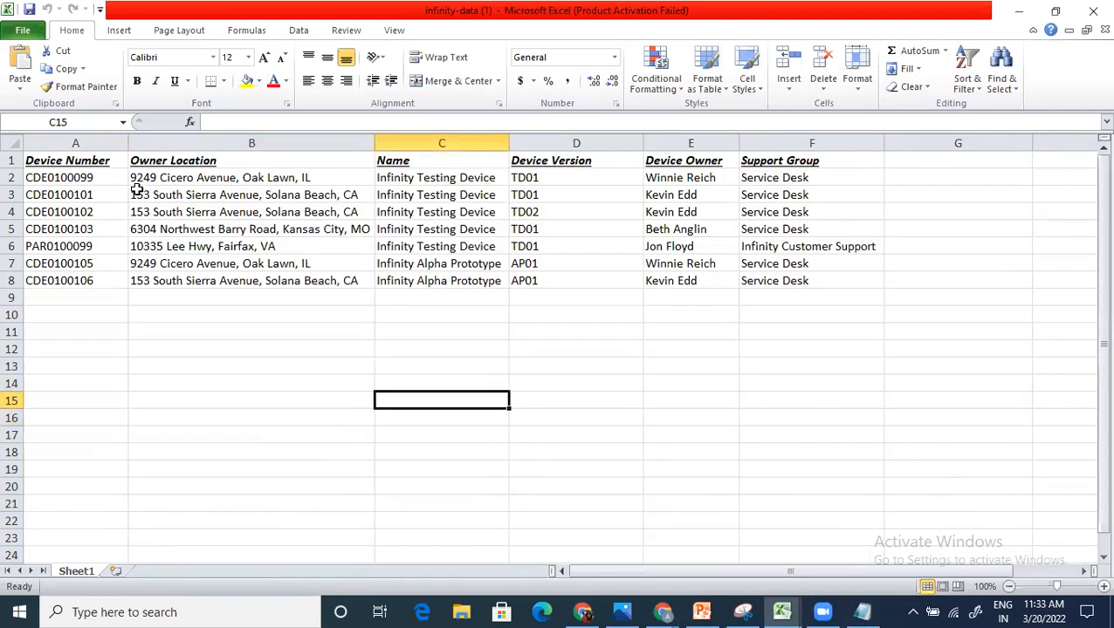
click(92, 177)
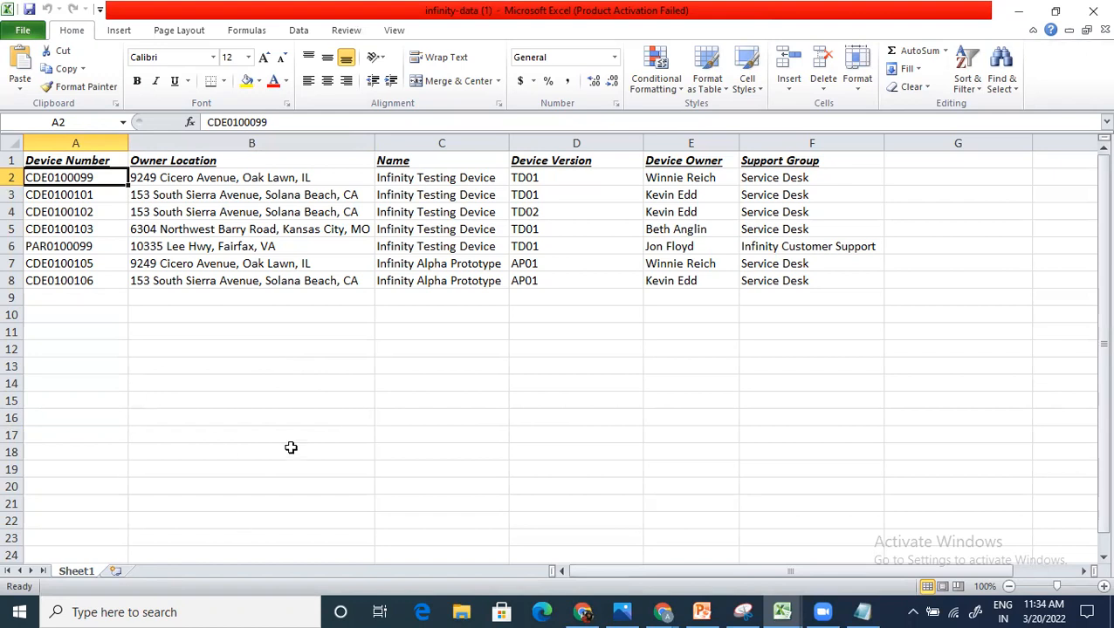
click(536, 479)
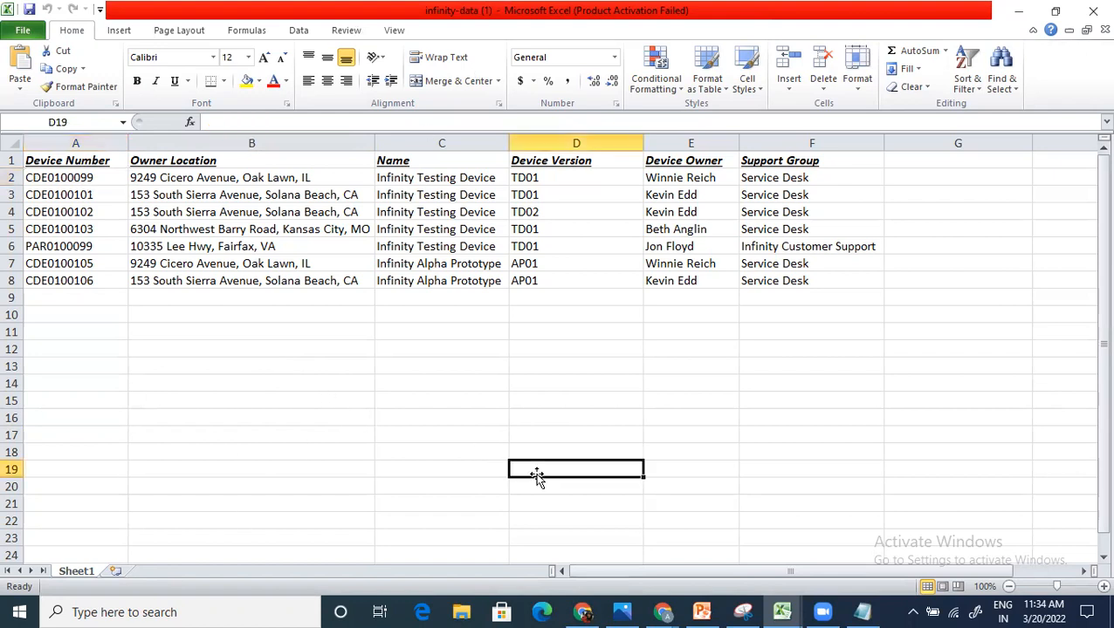
Step: Switch to the ServiceNow instance in Chrome and filter the navigator by "load data"
key(alt+Tab)
key(alt+Tab)
key(alt+Tab)
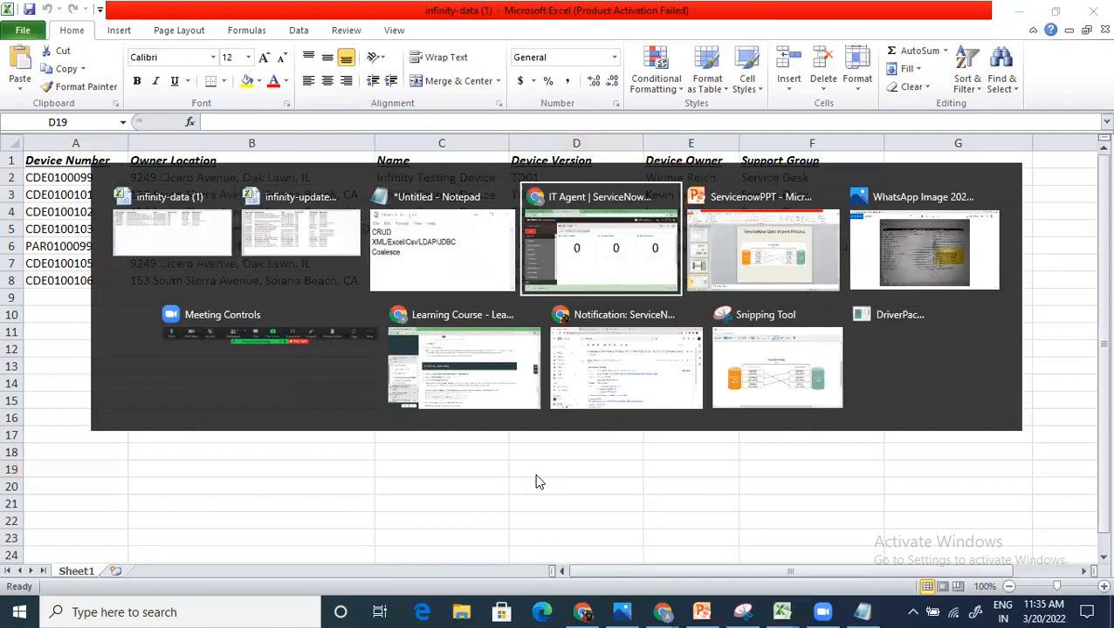
click(138, 122)
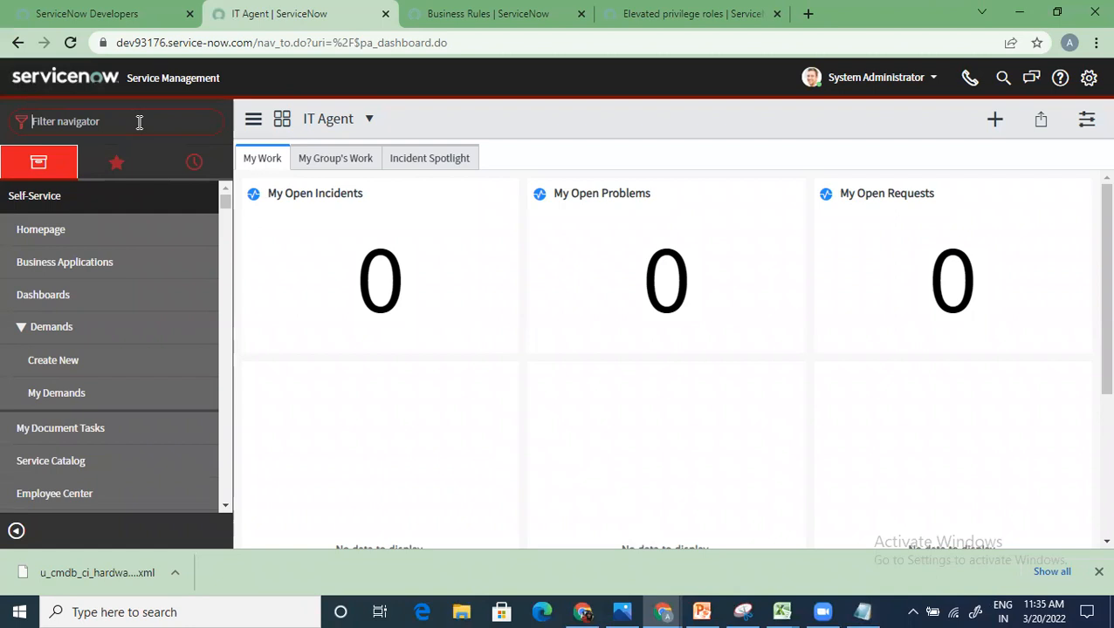
text(load)
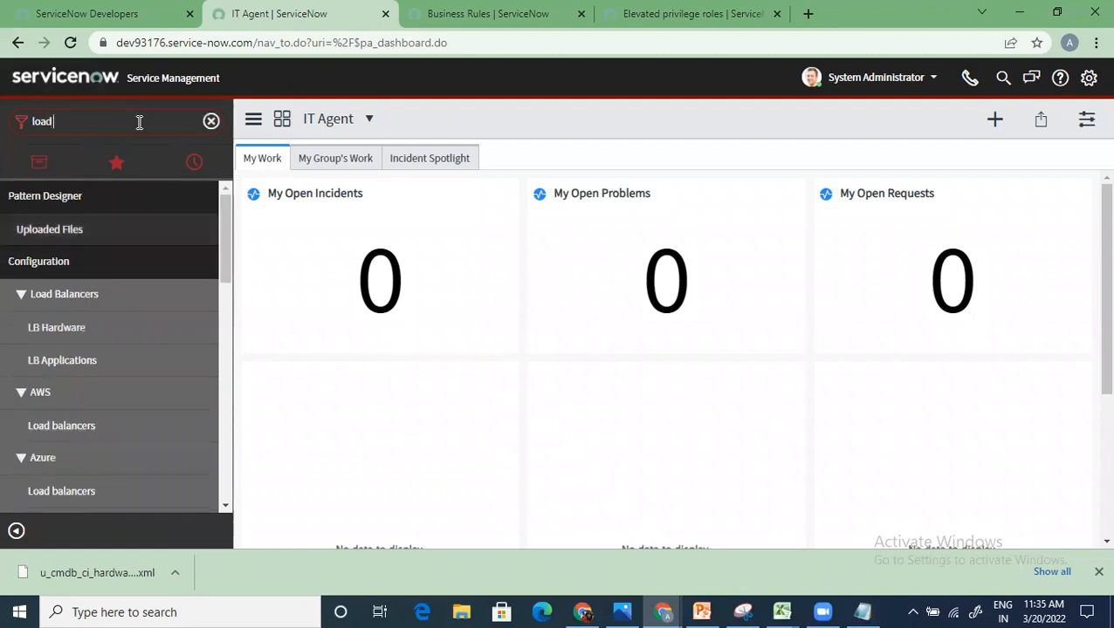
text( data)
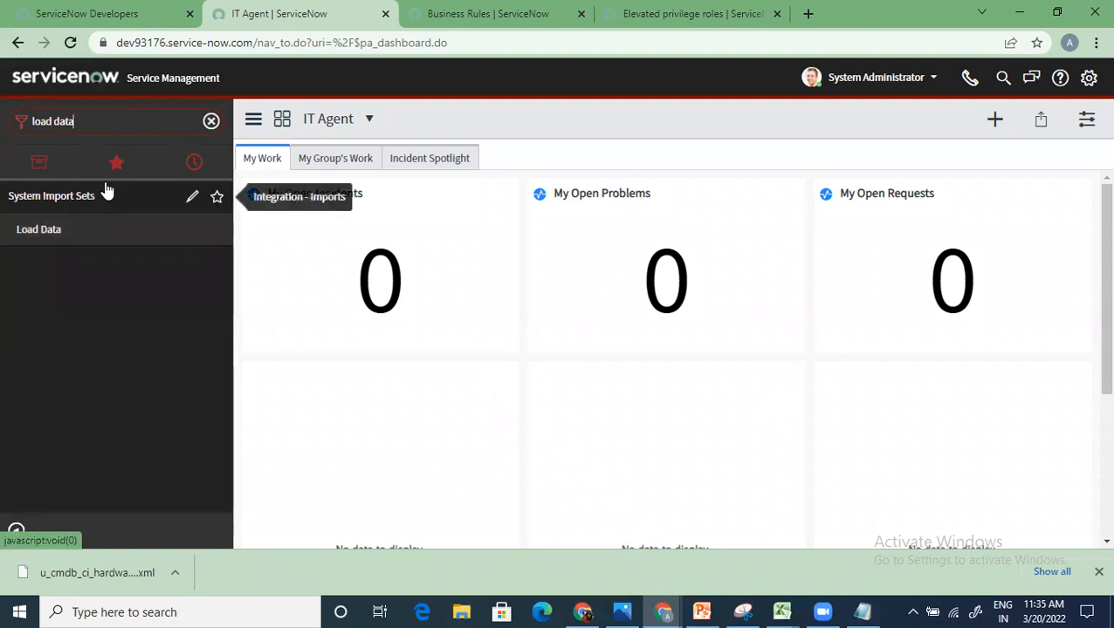
Step: Filter the navigator by "system import" instead, review the System Import Sets modules, and open Load Data
drag(102, 120, 3, 120)
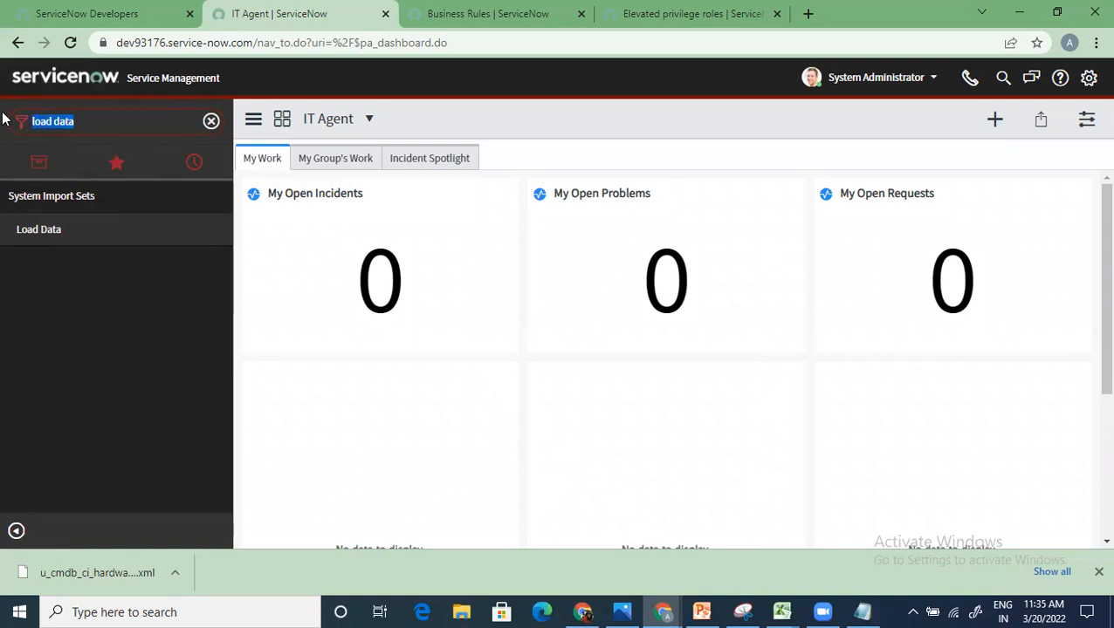
text(system import)
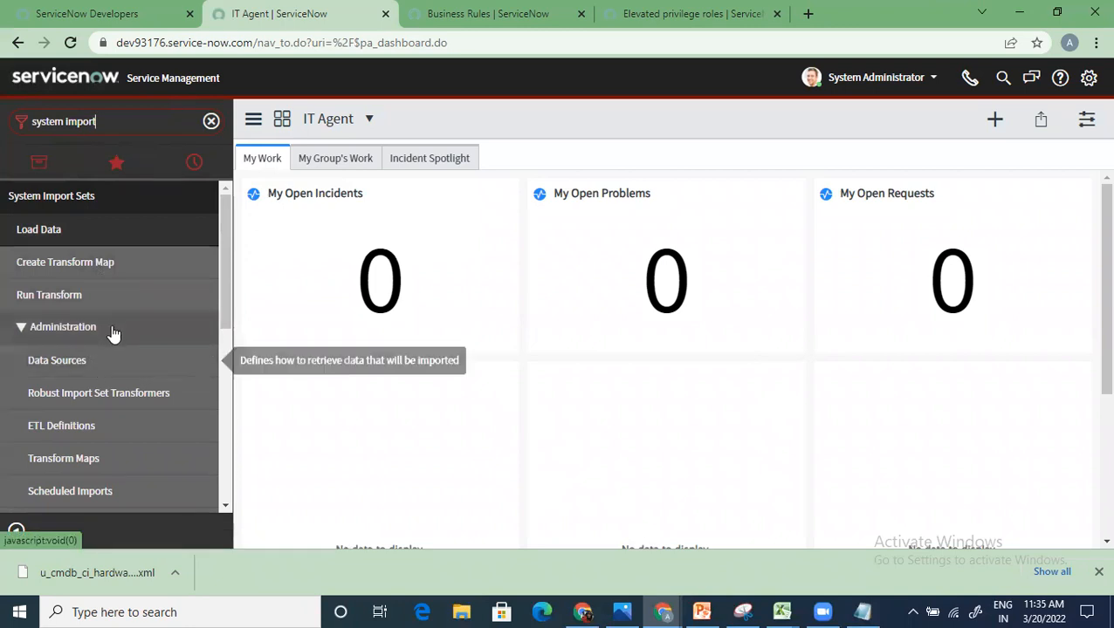
scroll(110, 384, down, 5)
scroll(110, 399, down, 1)
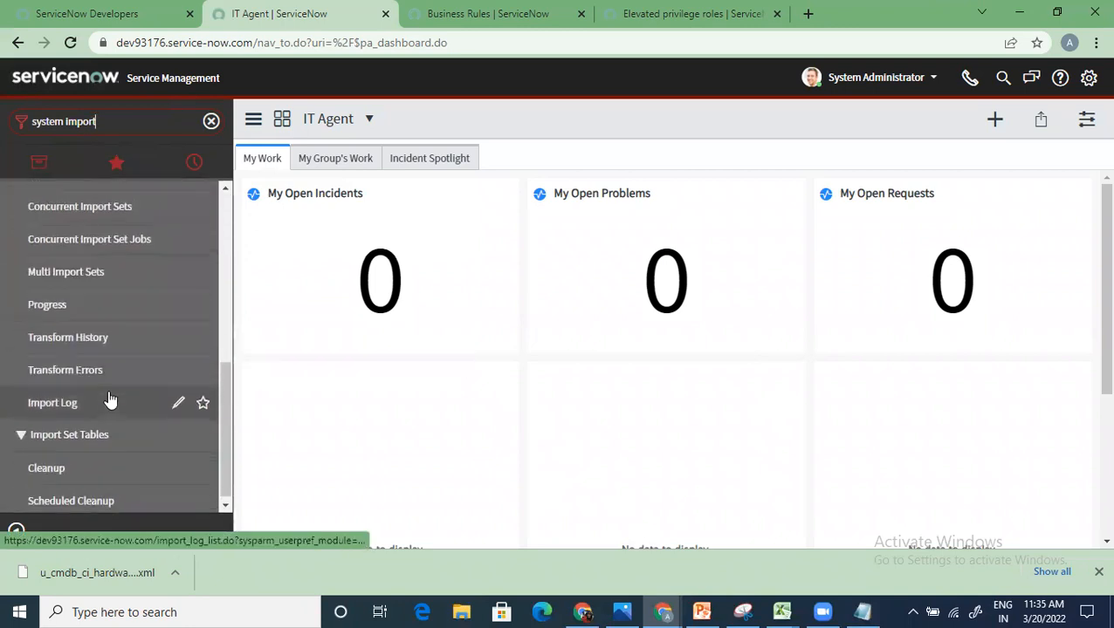
scroll(110, 399, up, 5)
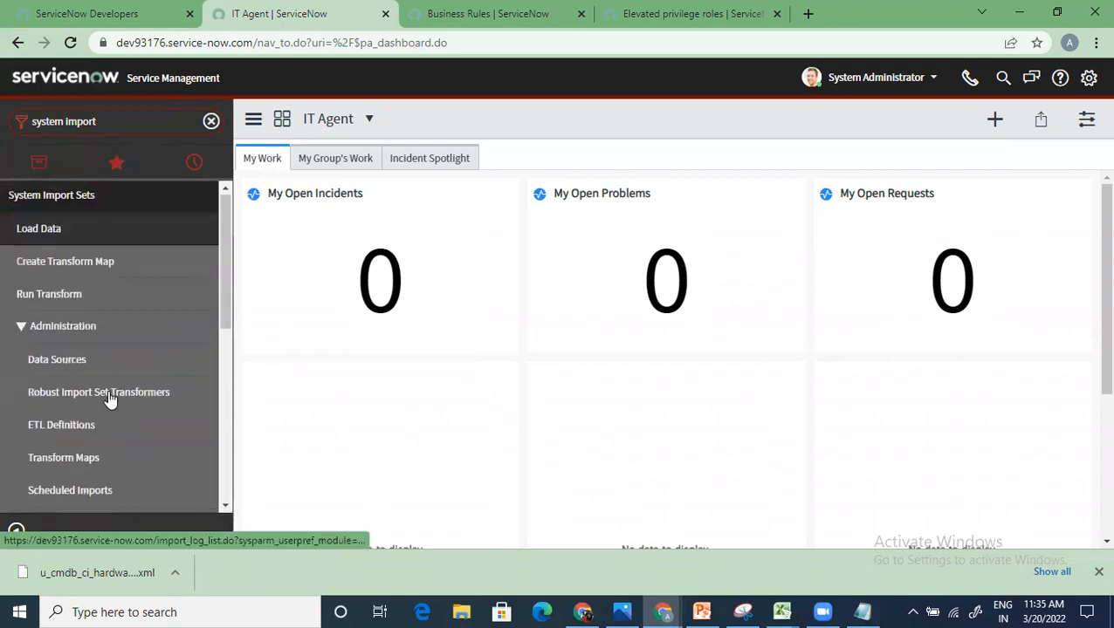
click(80, 229)
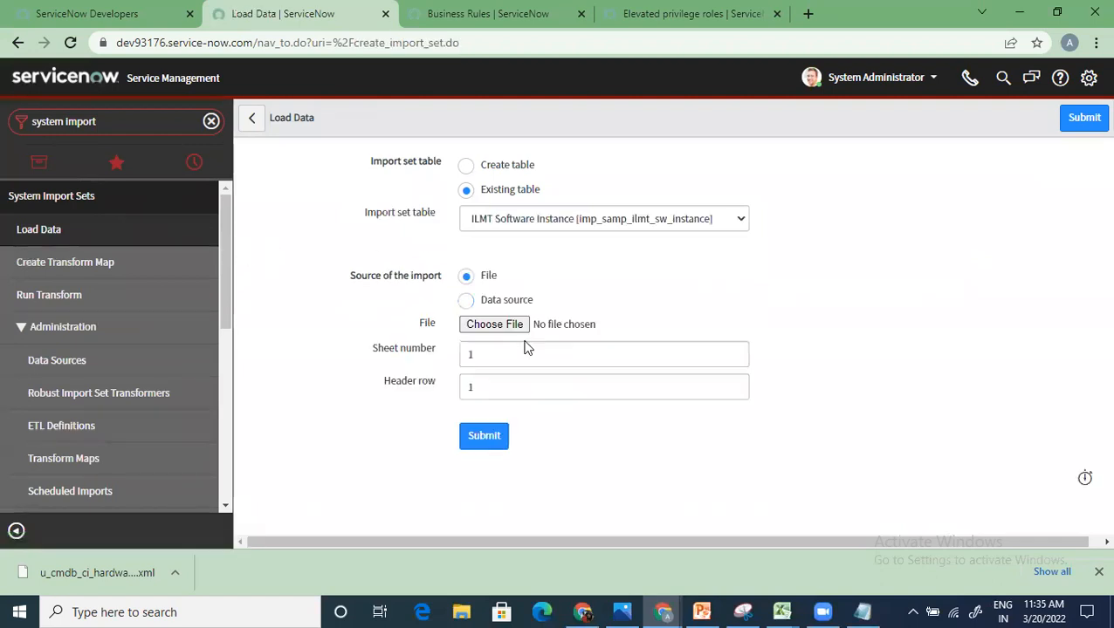
Step: Choose Create table for the import set, refer to the Data Import Process slide in PowerPoint, and label the new table Infinity Imports
click(469, 169)
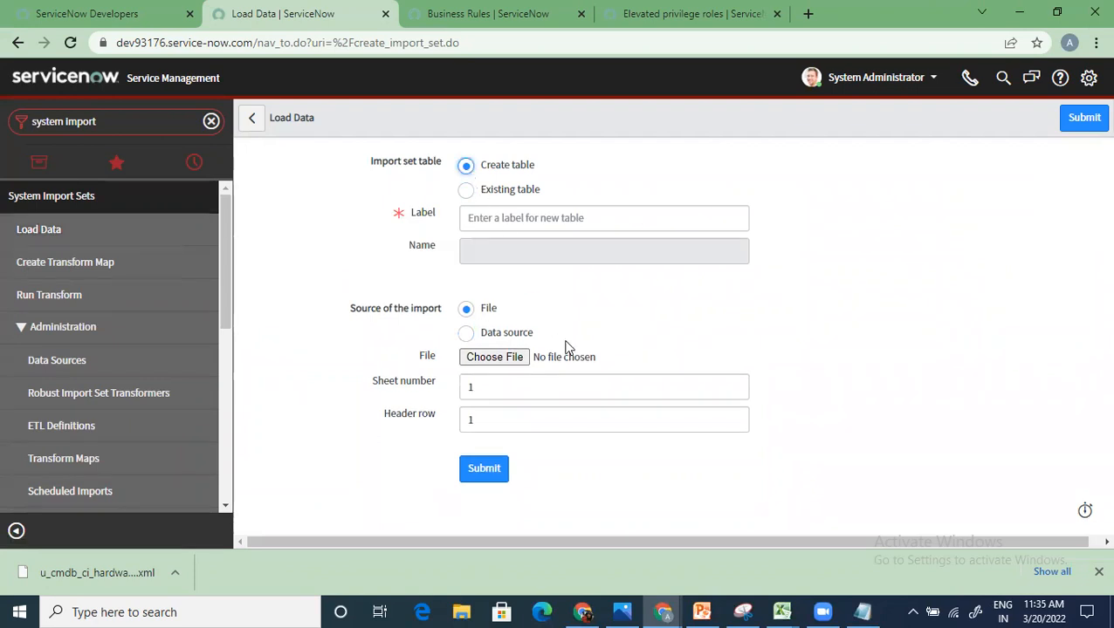
click(701, 610)
click(123, 403)
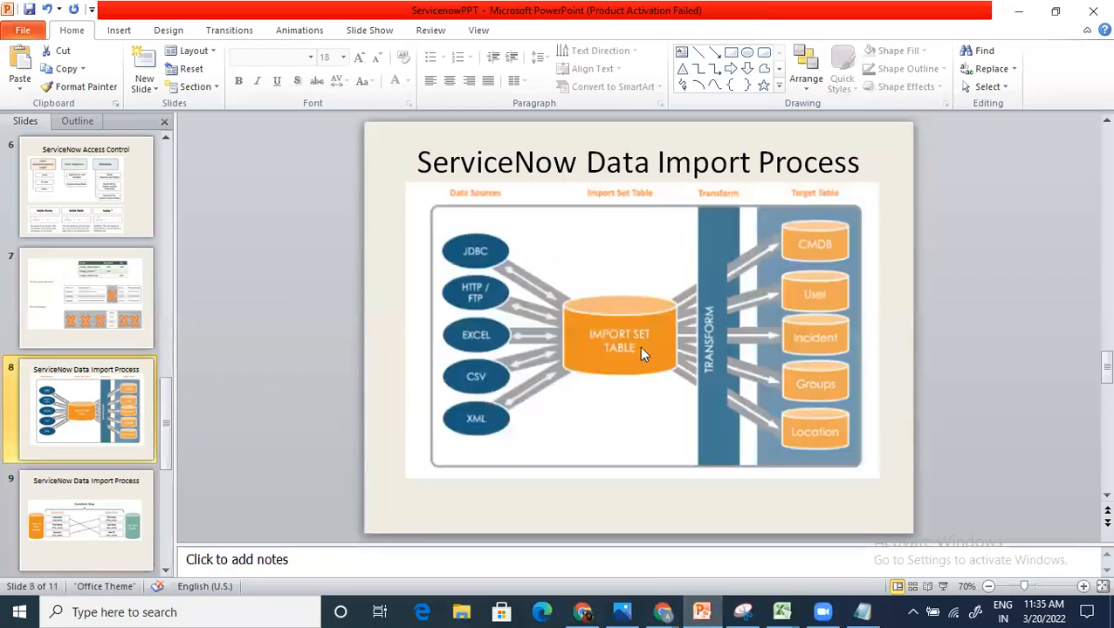
key(alt+Tab)
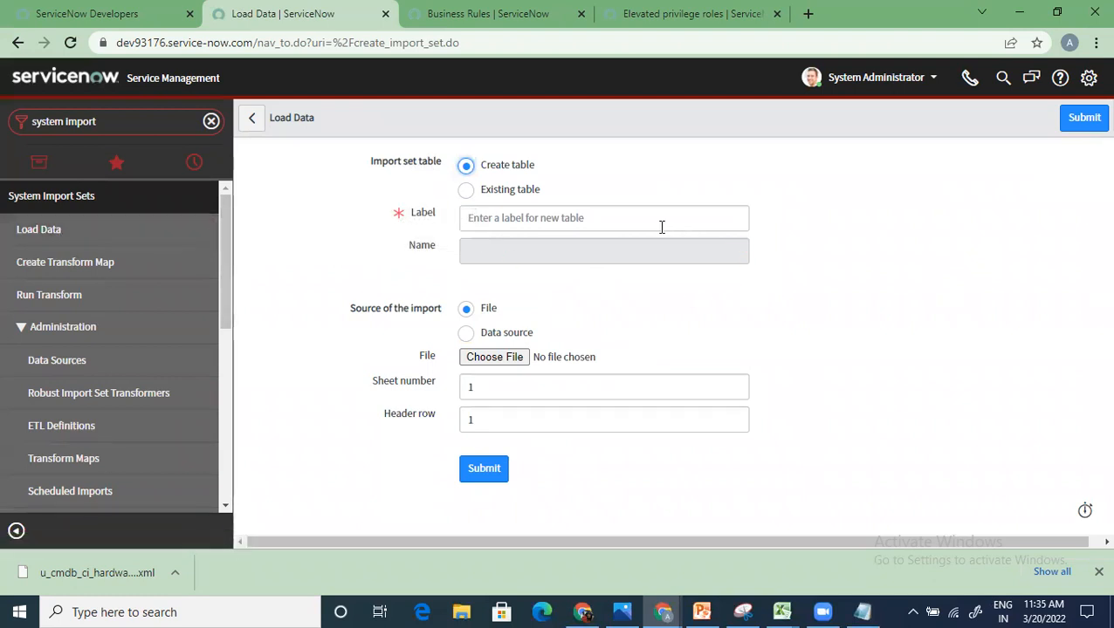
click(531, 220)
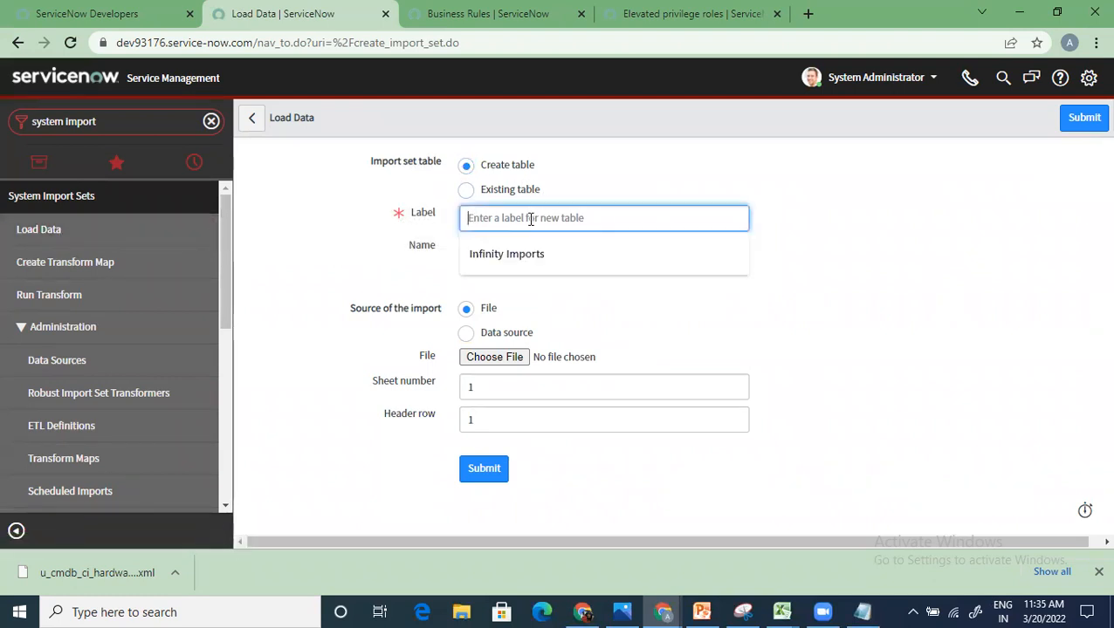
click(528, 249)
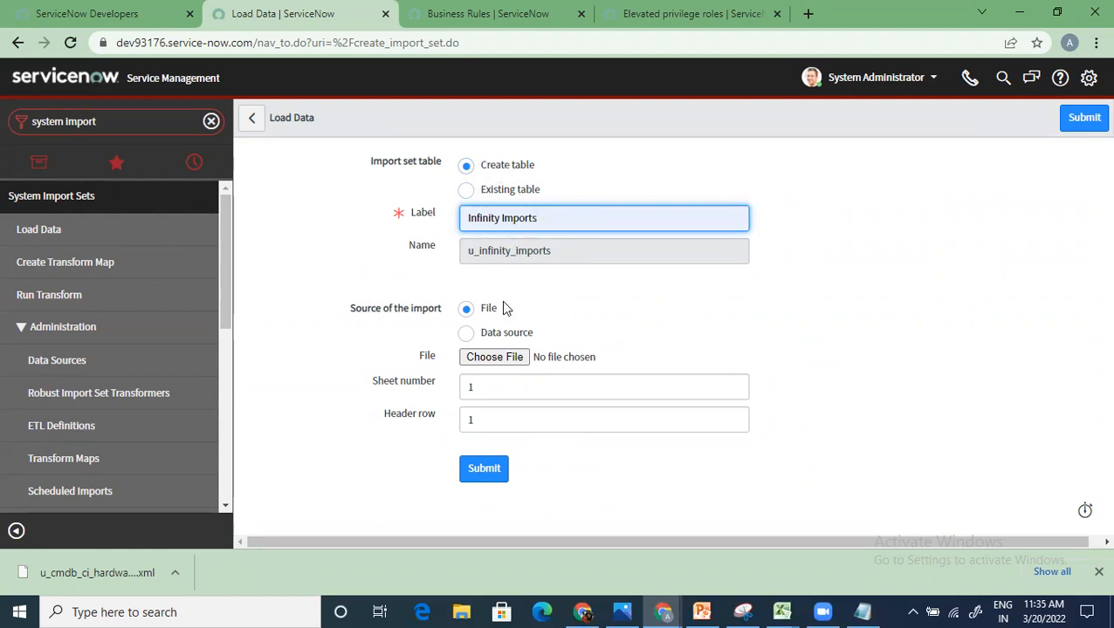
Step: Choose the workbook infinity-data (1) from Downloads as the import source file
click(494, 357)
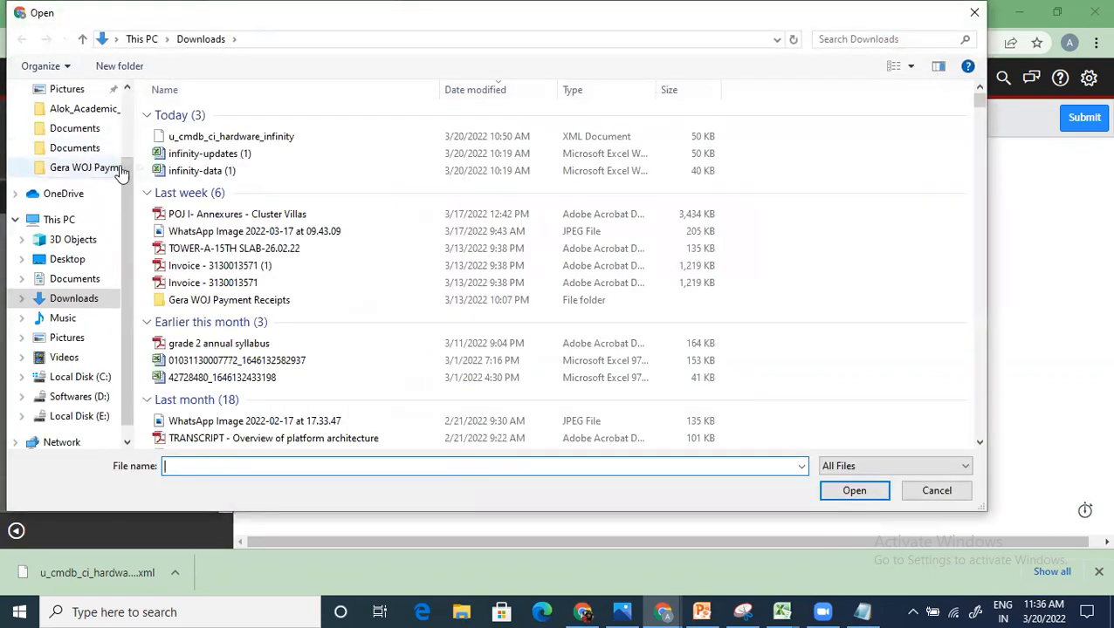
click(201, 170)
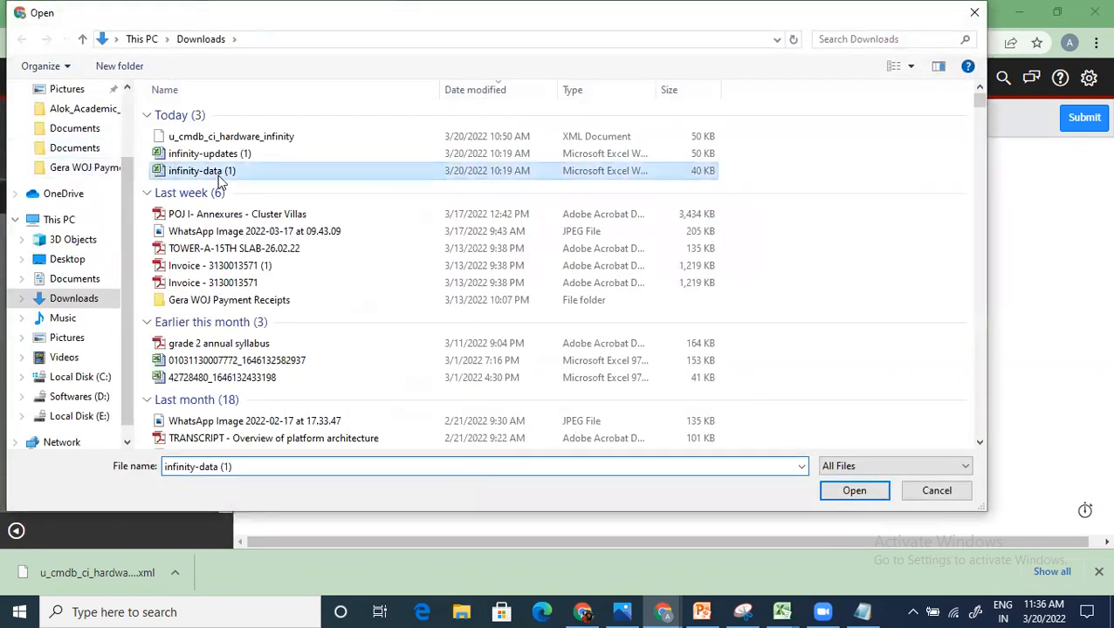
click(859, 491)
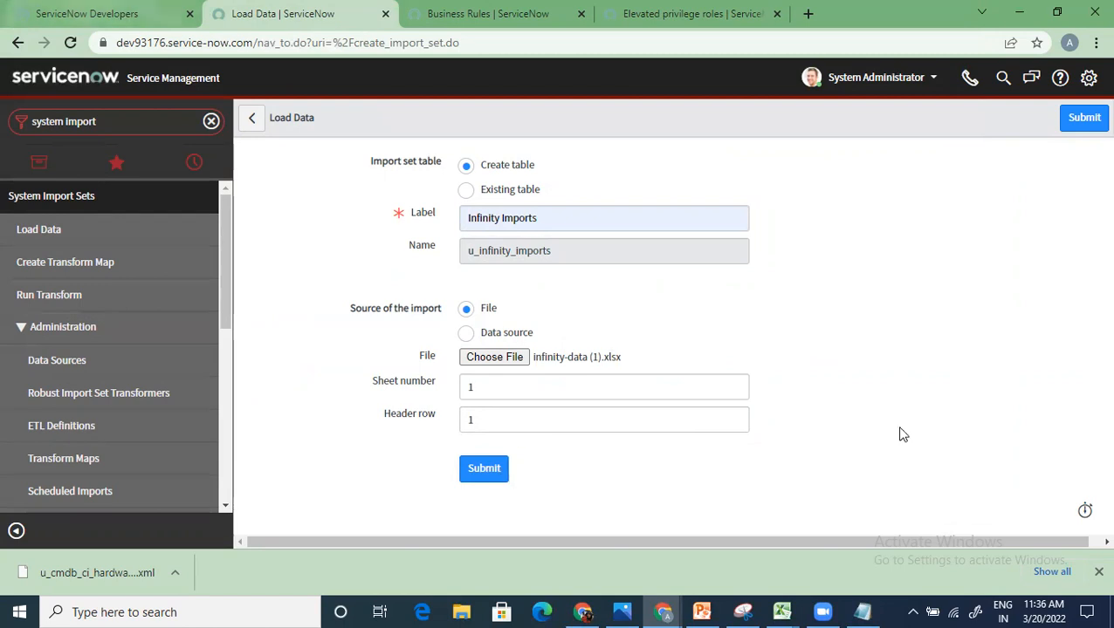
Step: Switch to the Learning Course window in Chrome and review the Importing Data Overview Activity instructions
mouse_move(662, 611)
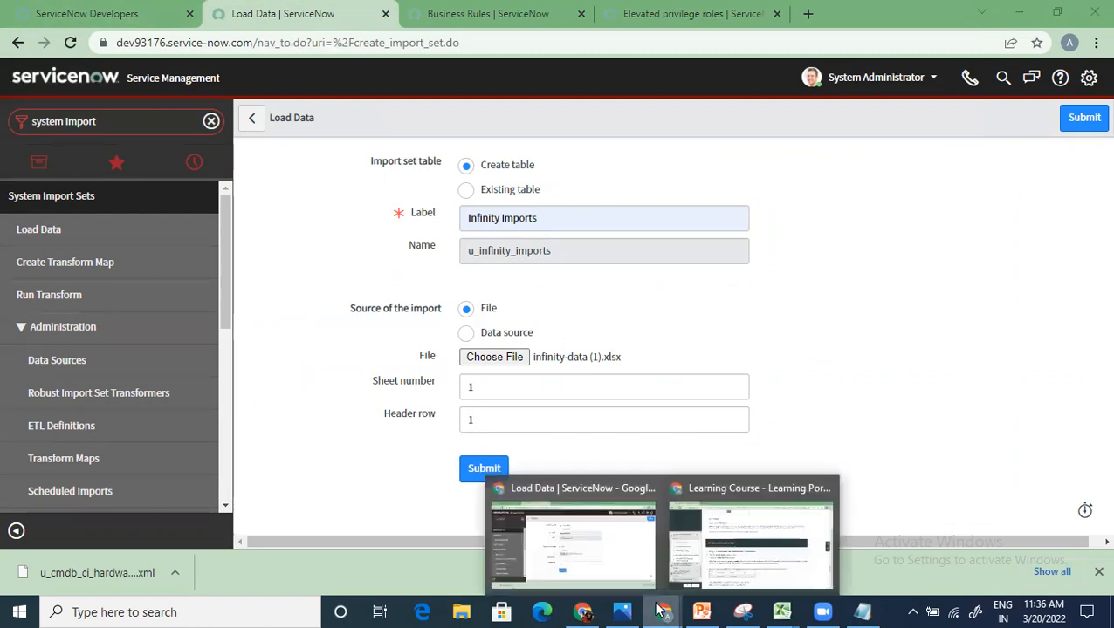
click(722, 558)
scroll(494, 480, up, 4)
scroll(494, 480, up, 9)
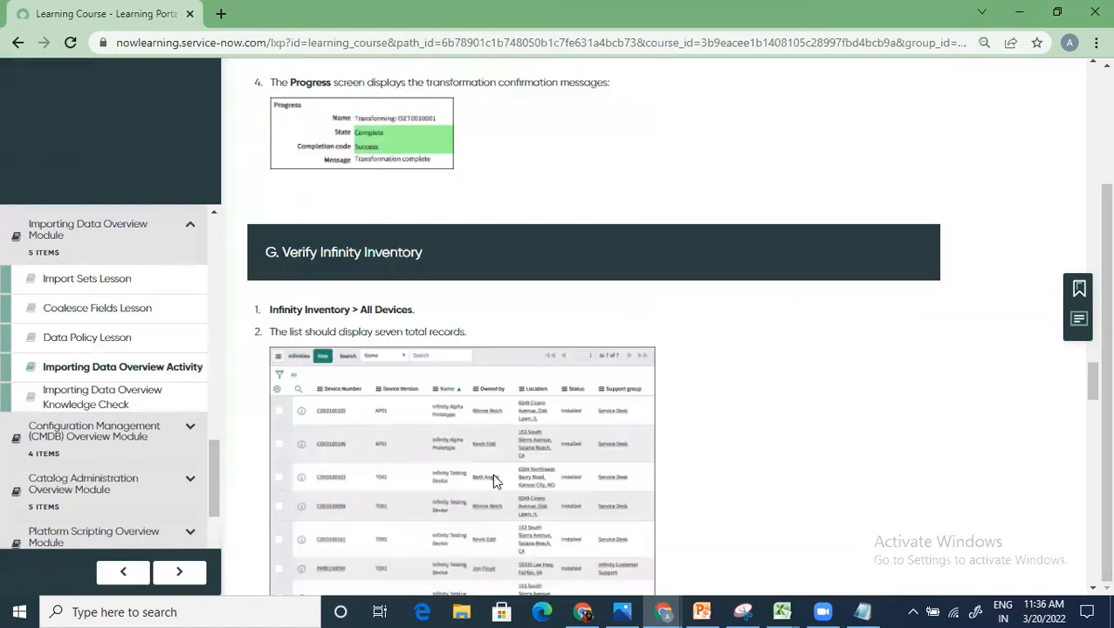
scroll(493, 482, up, 5)
scroll(494, 482, up, 20)
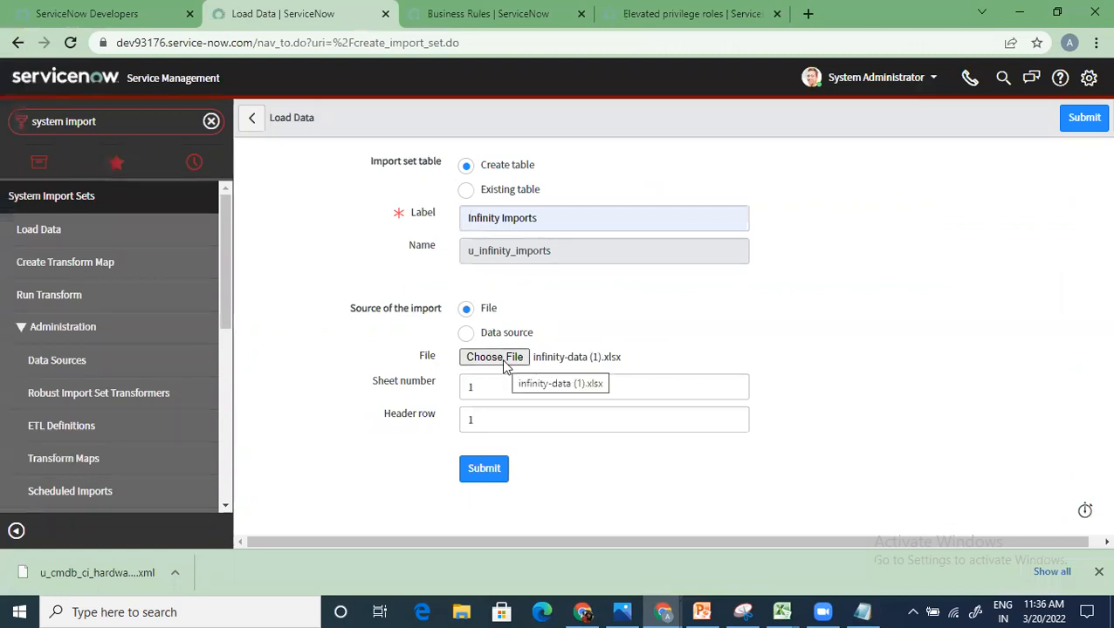
Step: Return to the Load Data form, submit the import, and open the loaded data in the u_infinity_imports staging table
click(482, 475)
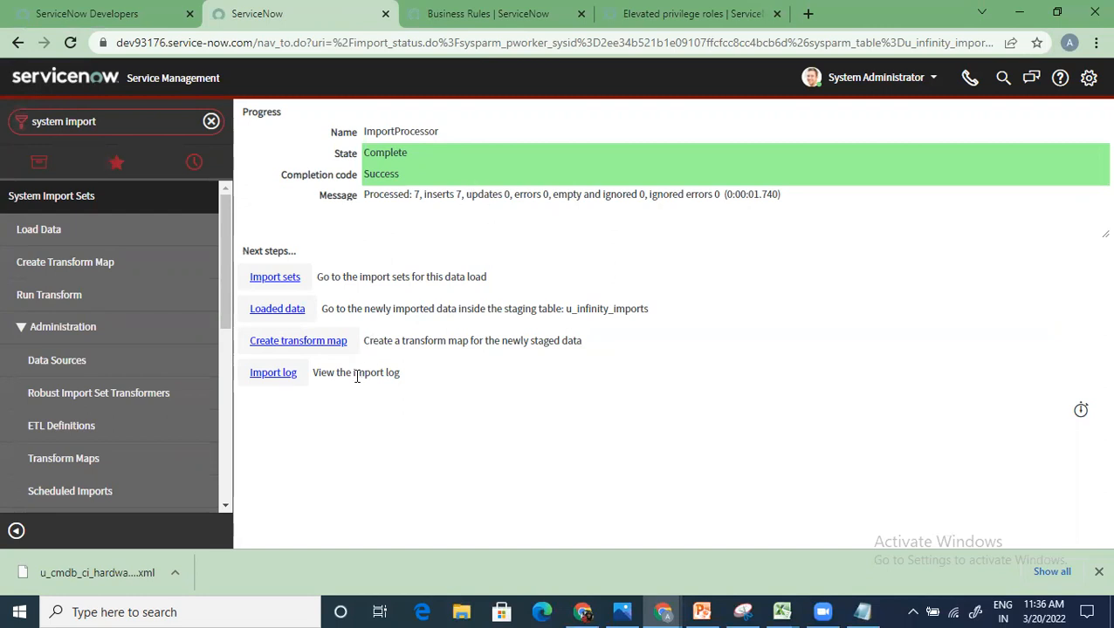
click(269, 310)
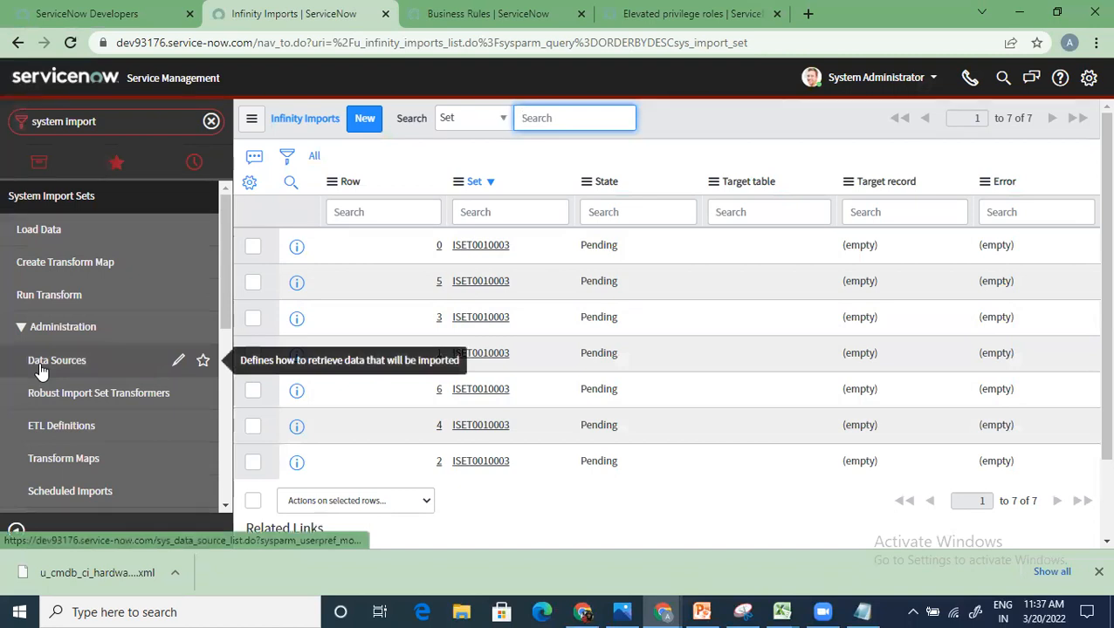
Step: Create a new table transform map record and name it Infinity Transform Map
click(101, 264)
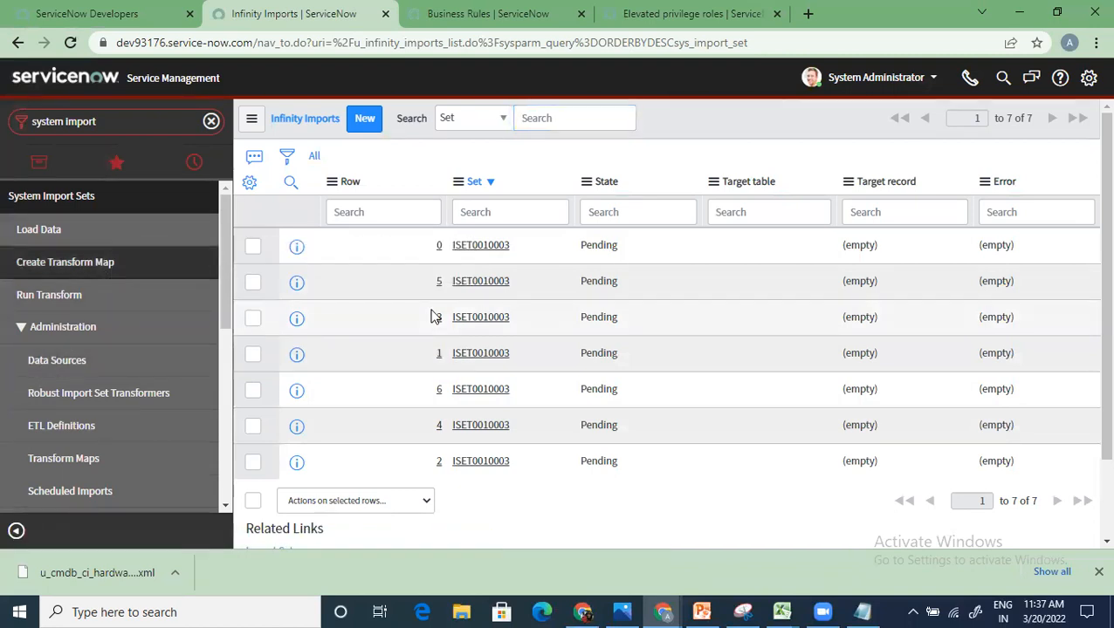
click(82, 267)
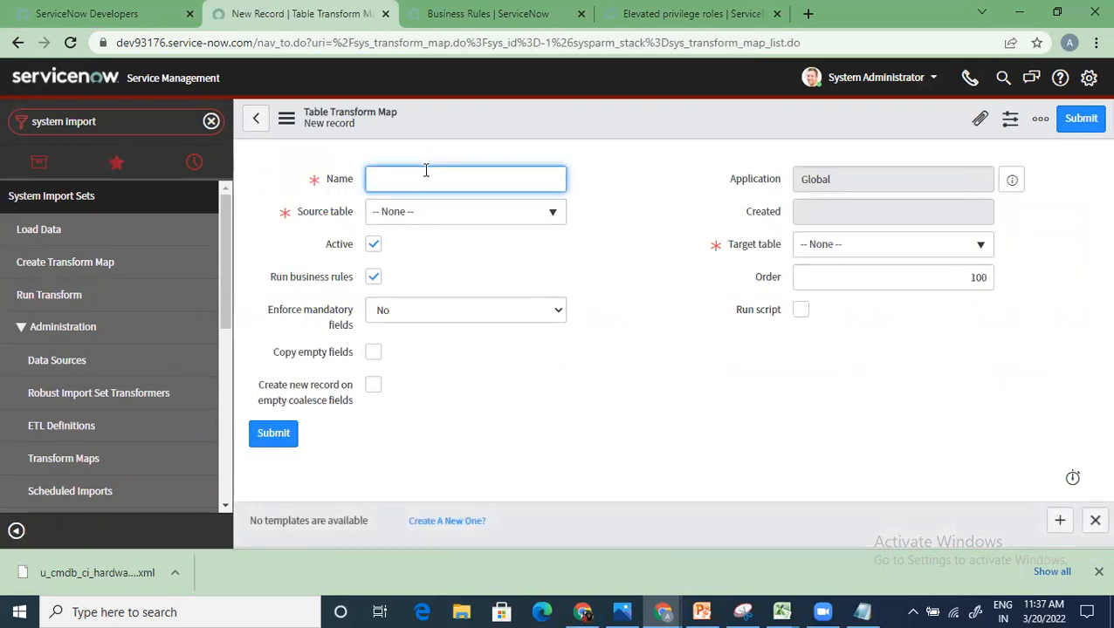
text(Infinity Transform Map)
Step: Search the Source table choices for "inf", browse the broader matches for "i", and close the list without selecting a table
click(419, 212)
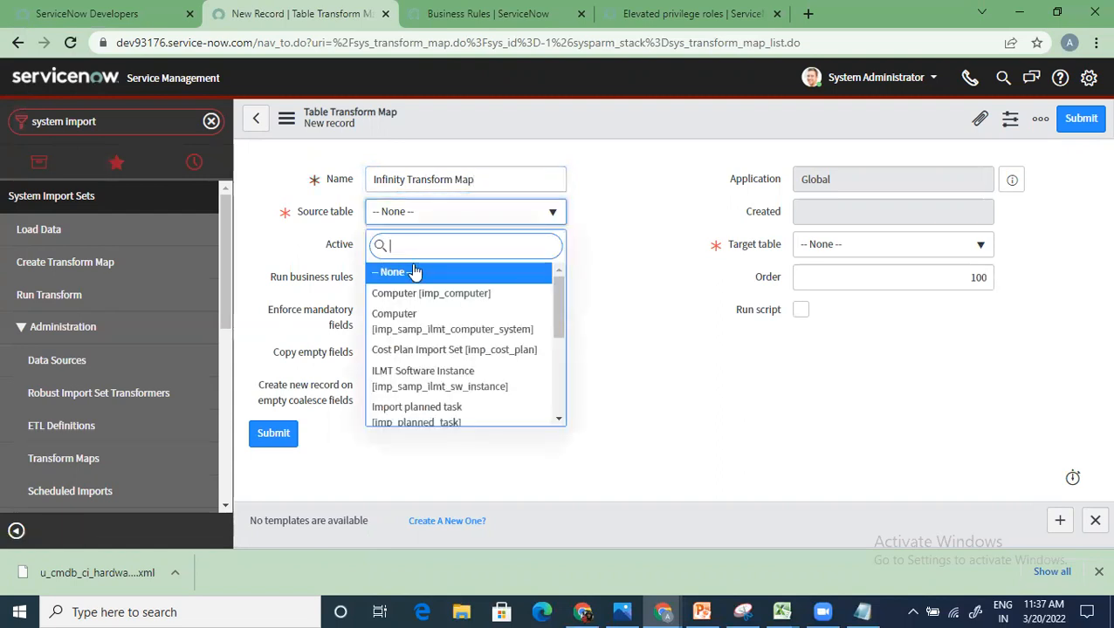
text(inf)
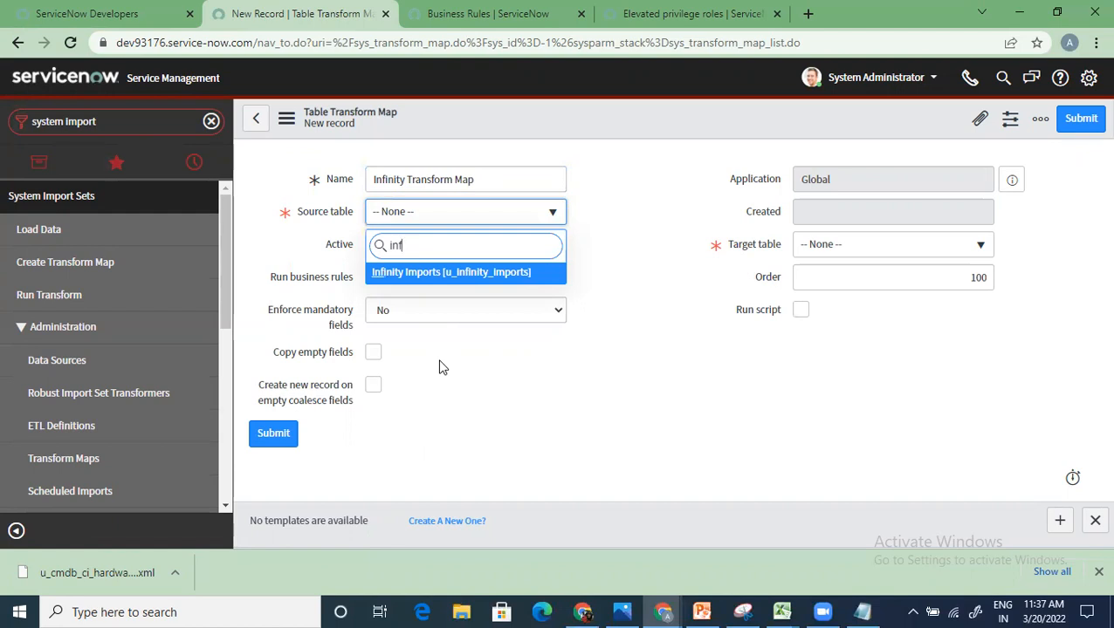
key(BackSpace)
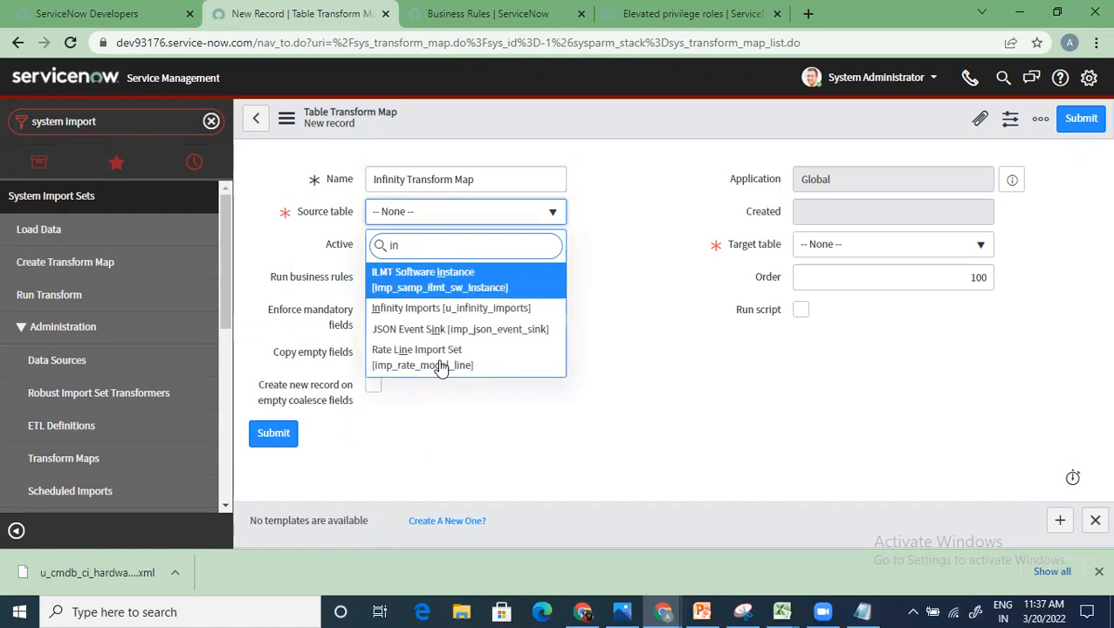
key(BackSpace)
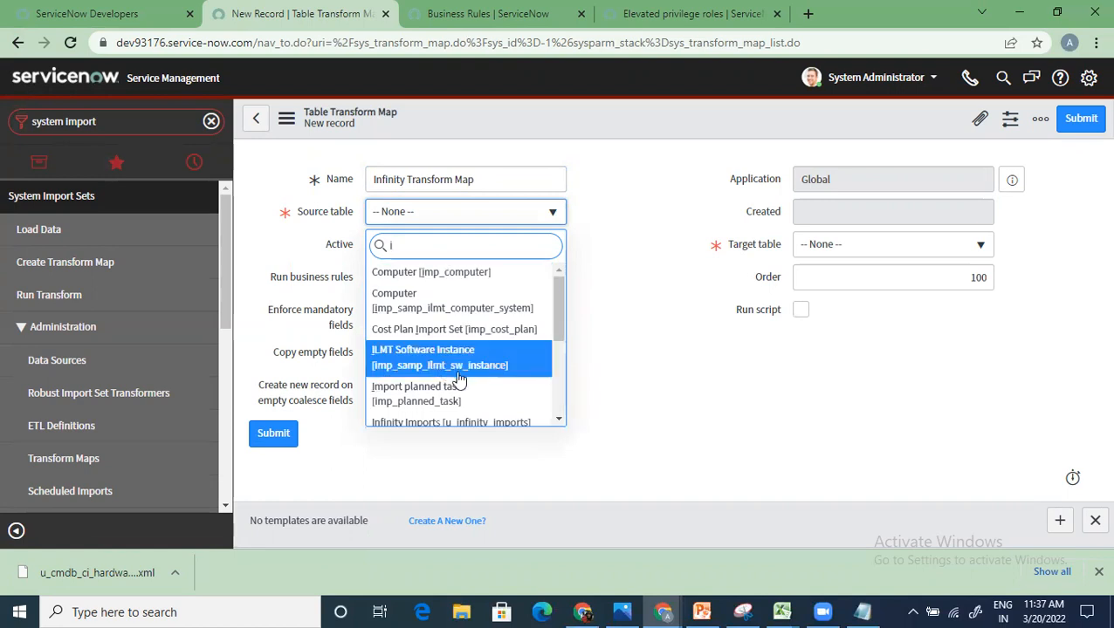
scroll(460, 380, down, 2)
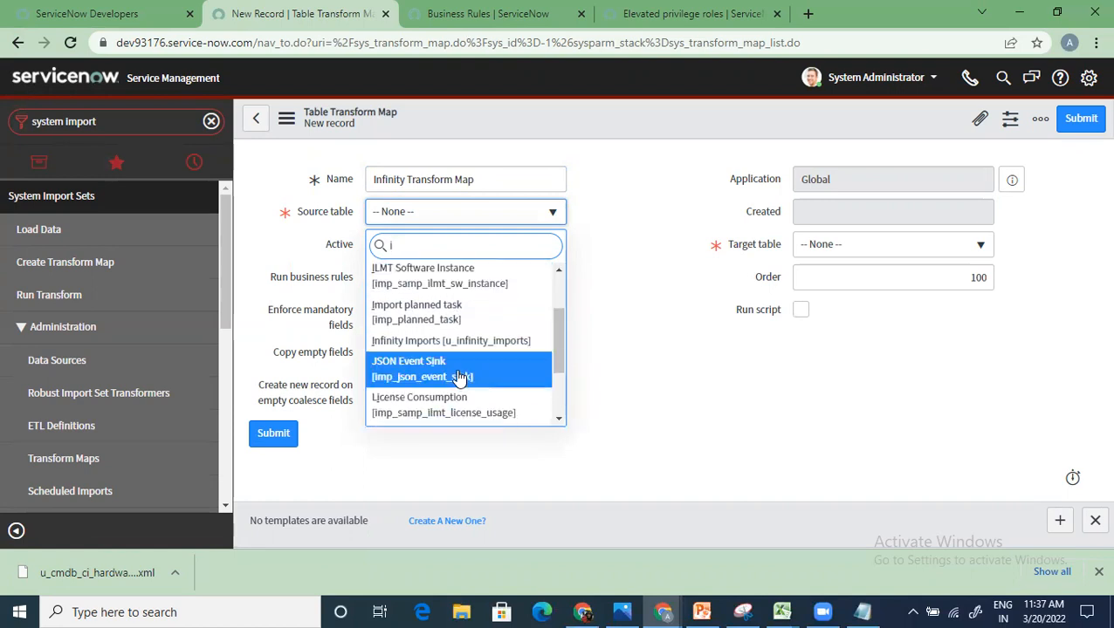
scroll(463, 373, down, 2)
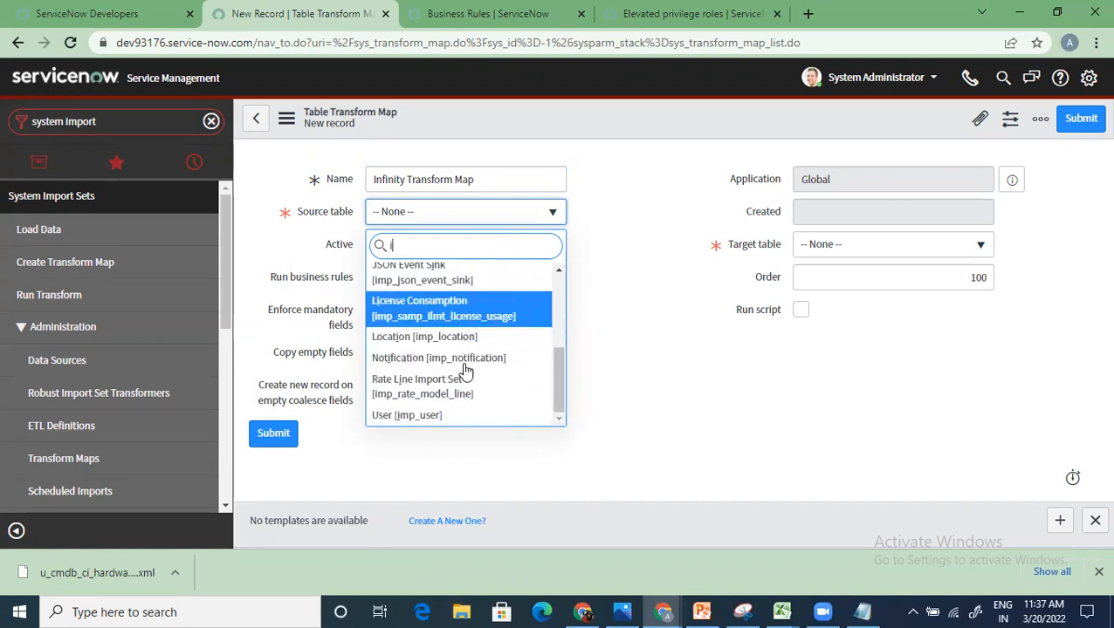
scroll(465, 371, up, 3)
click(624, 339)
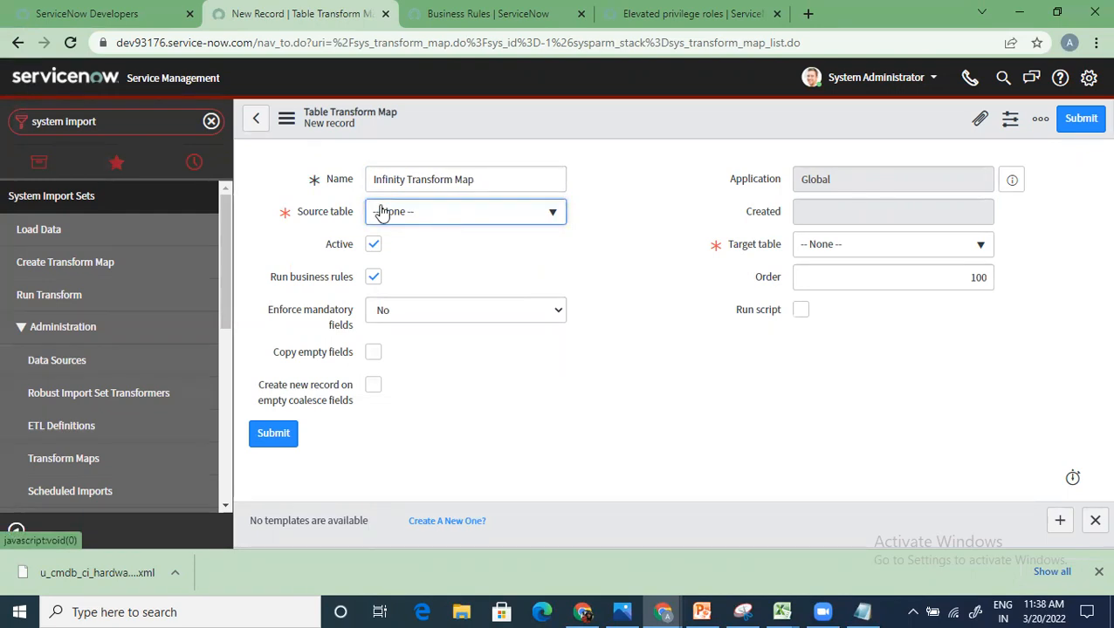
Step: Search the navigator for "infinity", leave the unsaved transform map, and open the Infinity device records to check the table name in the URL
click(211, 126)
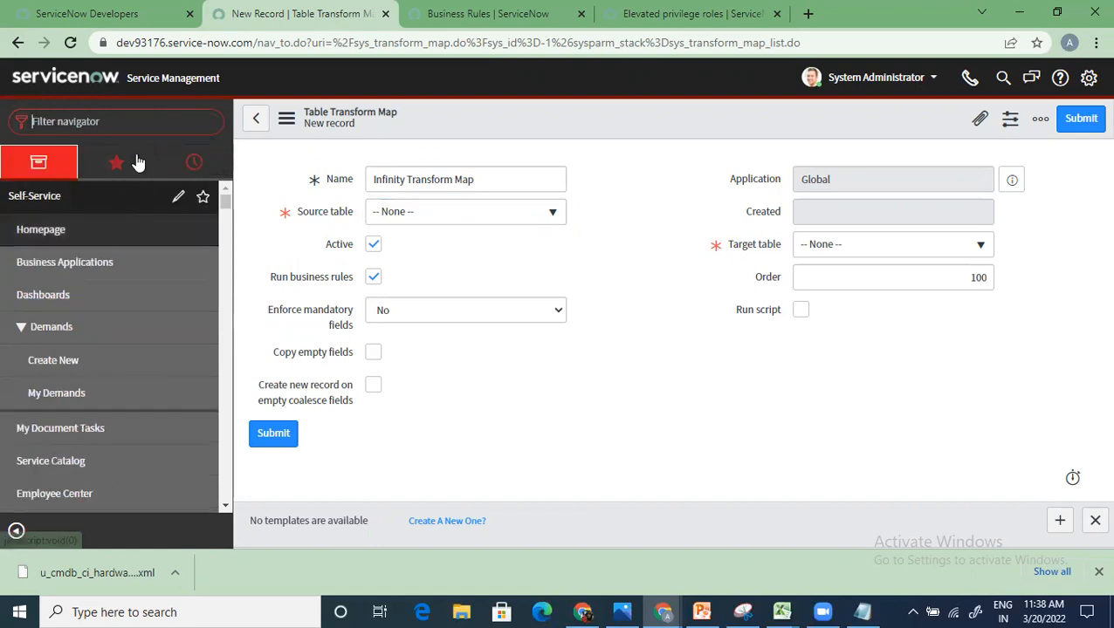
text(in)
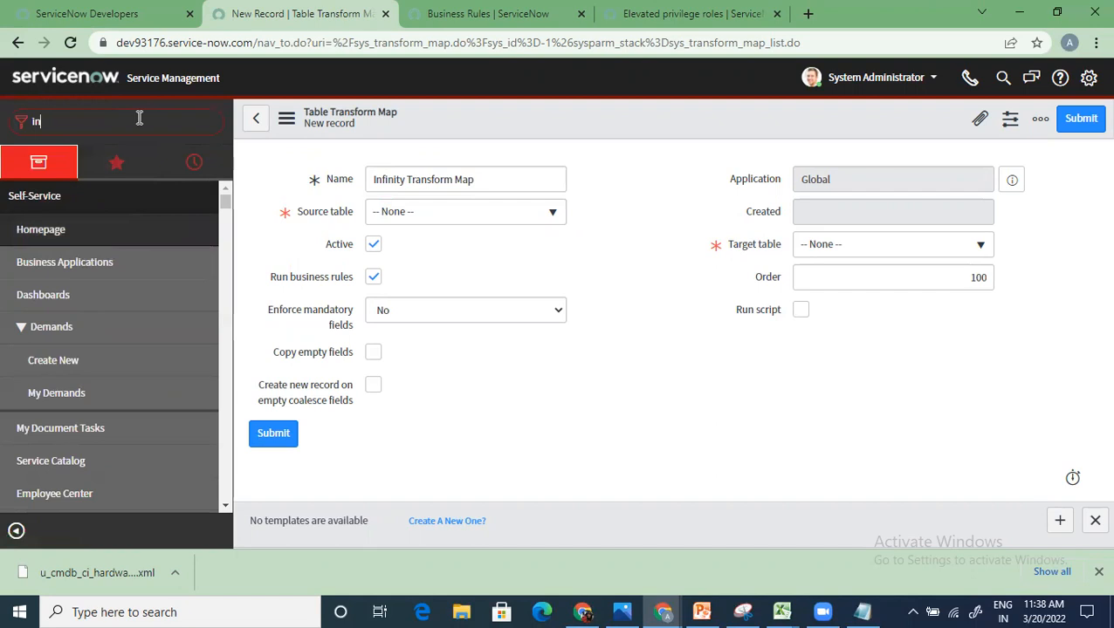
text(finity)
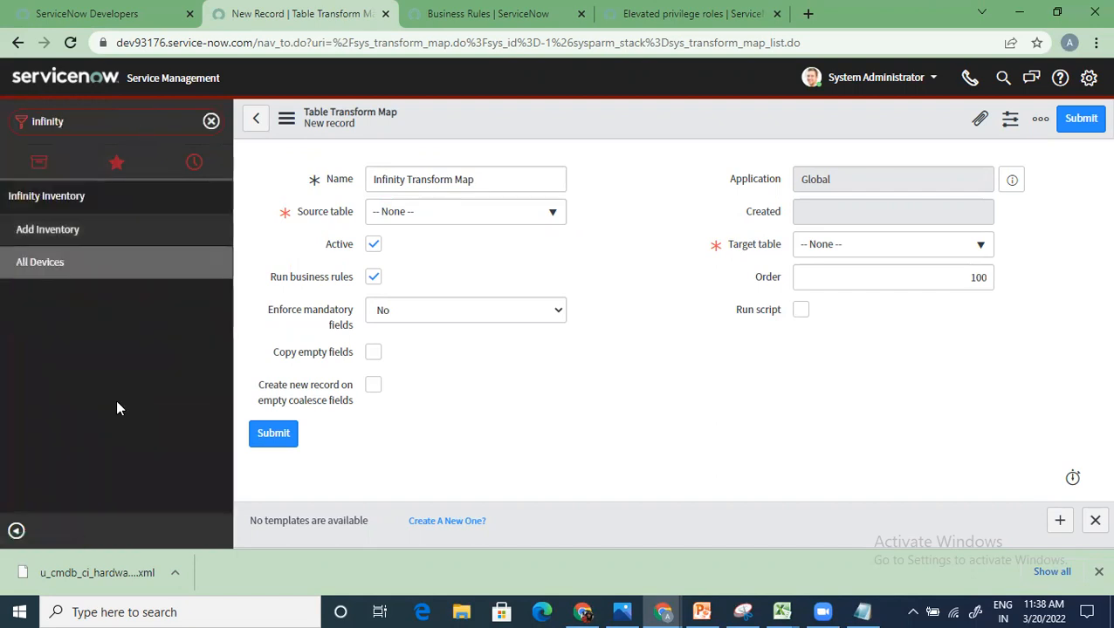
click(87, 269)
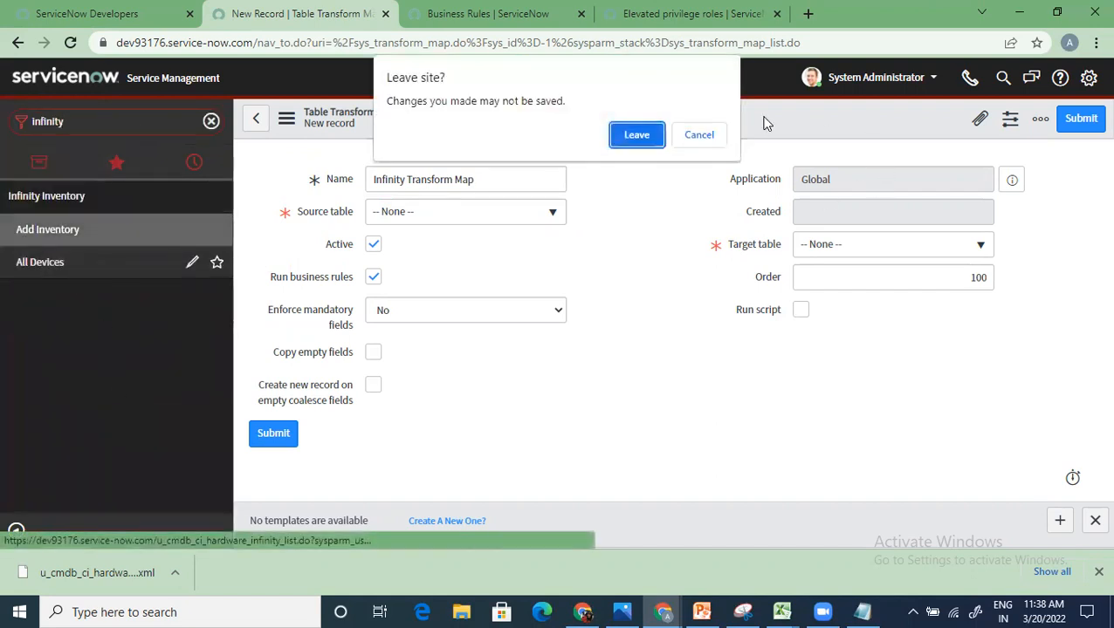
click(650, 143)
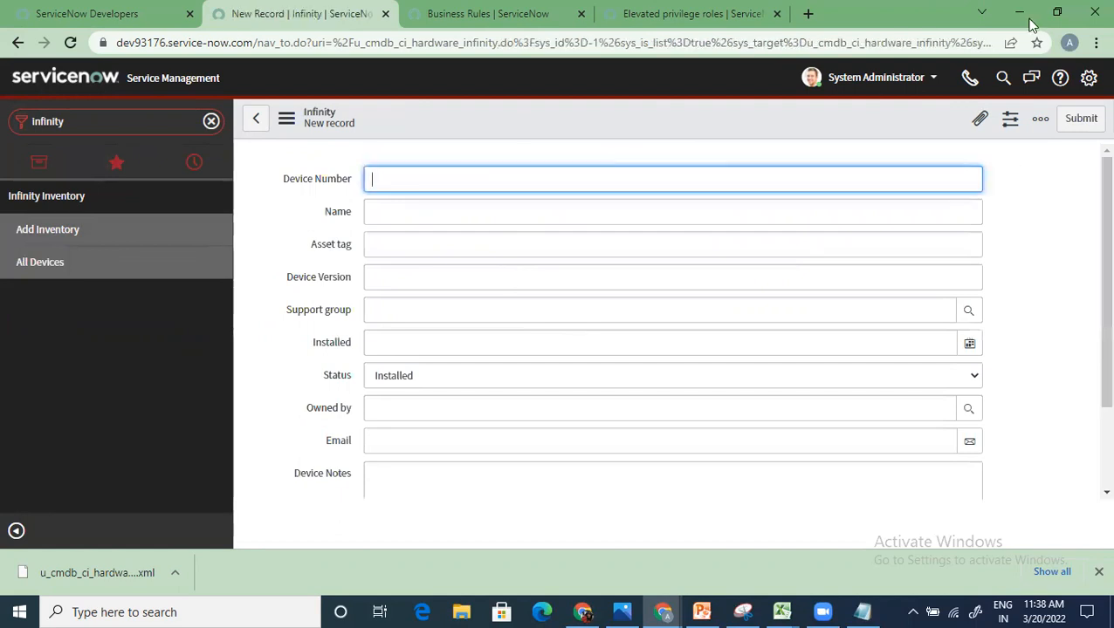
double_click(408, 43)
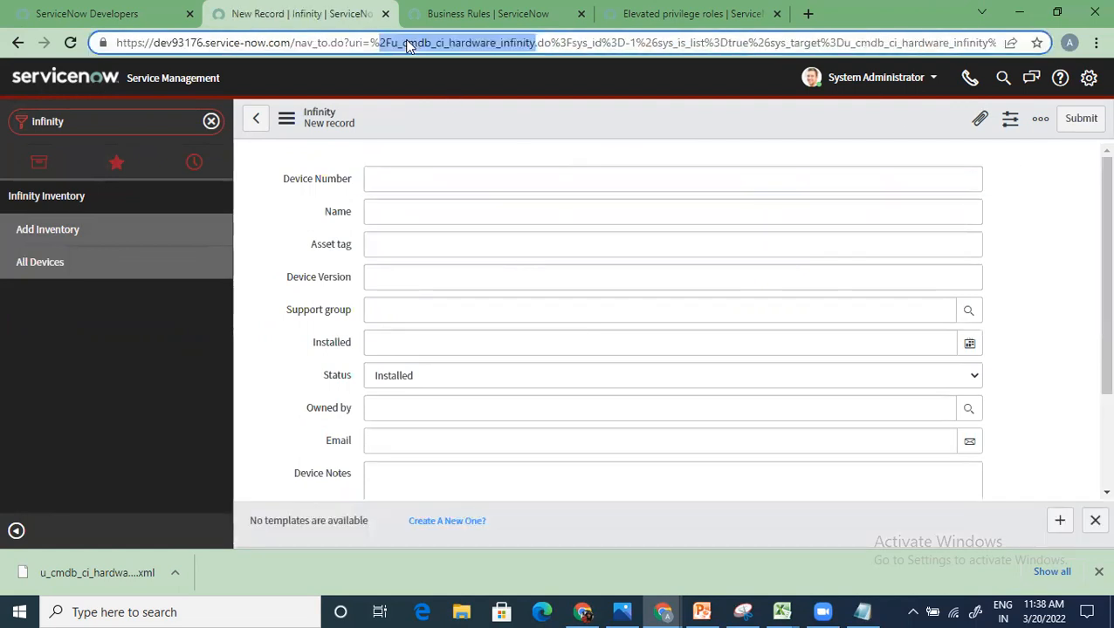
click(62, 9)
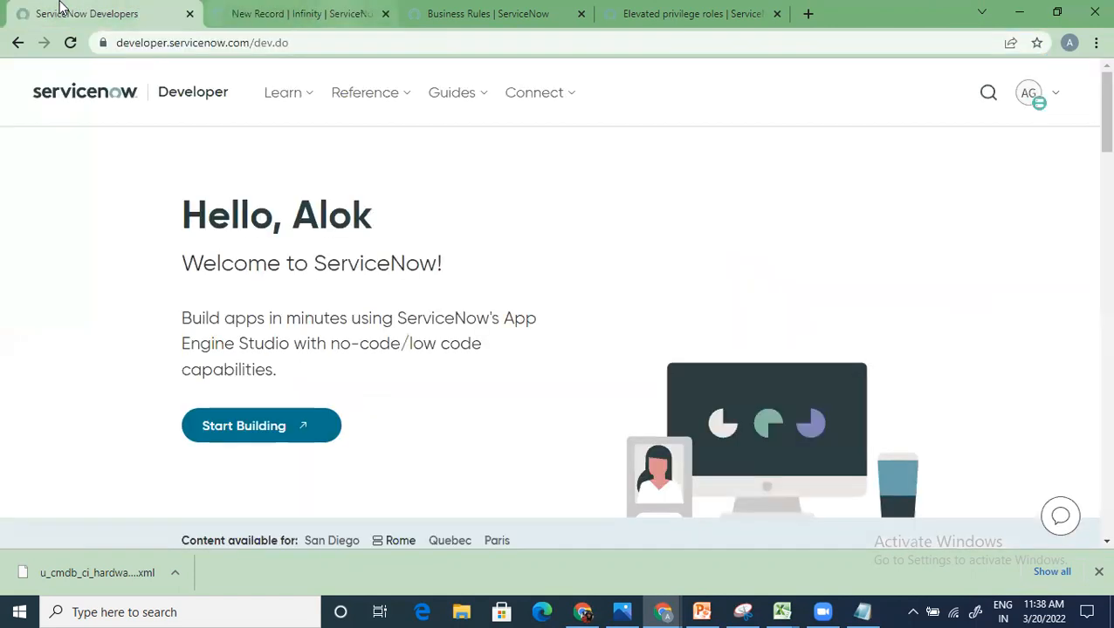
click(262, 13)
Step: Find Create Transform Map in the navigator, start a new transform map record, and name it Infinity Transform Map
click(210, 122)
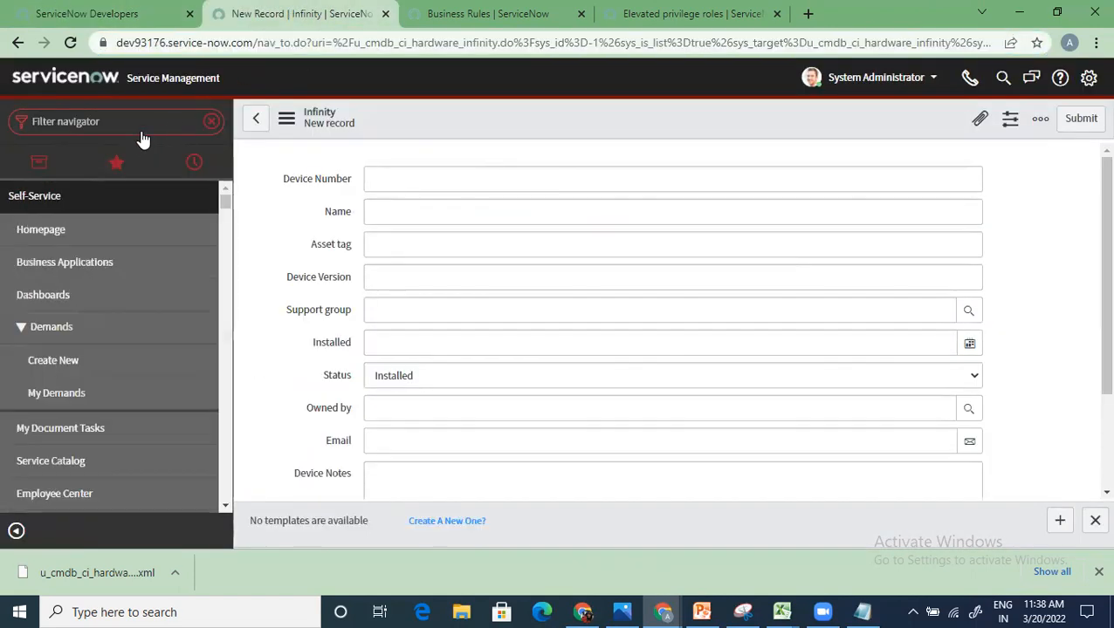
text(cre)
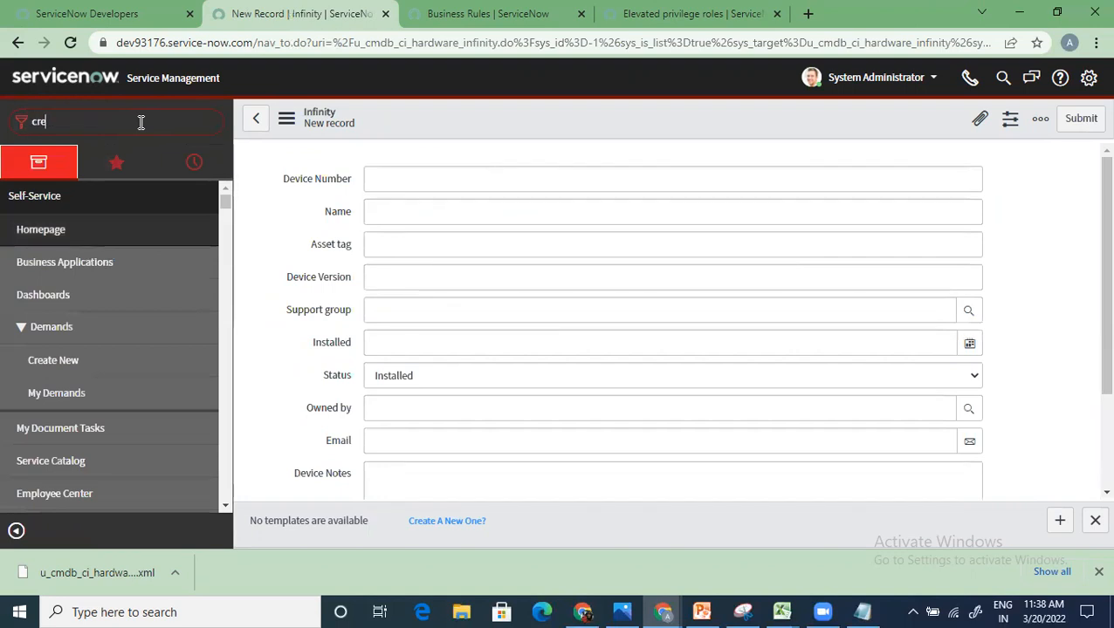
text(at transfor)
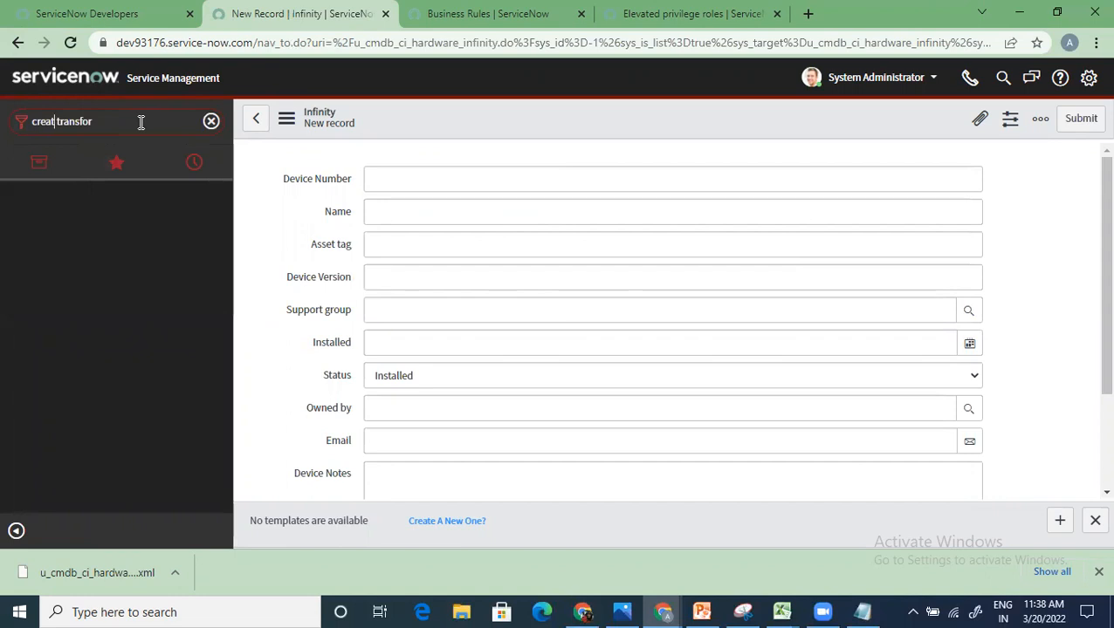
text(e)
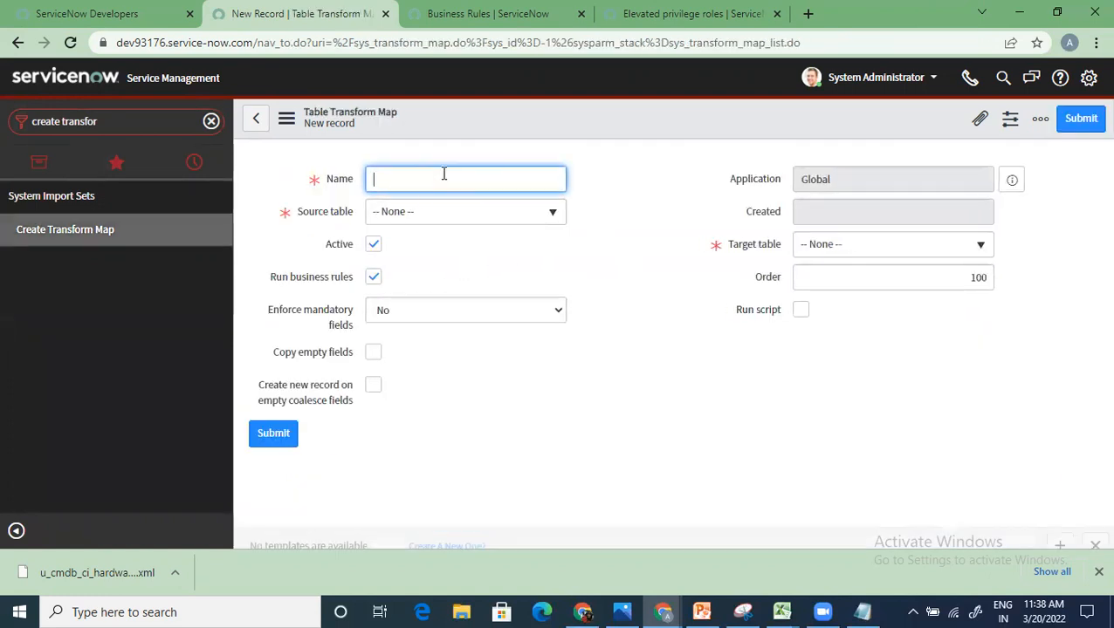
text(Tr)
key(BackSpace)
key(BackSpace)
text(Infinity Transform Map)
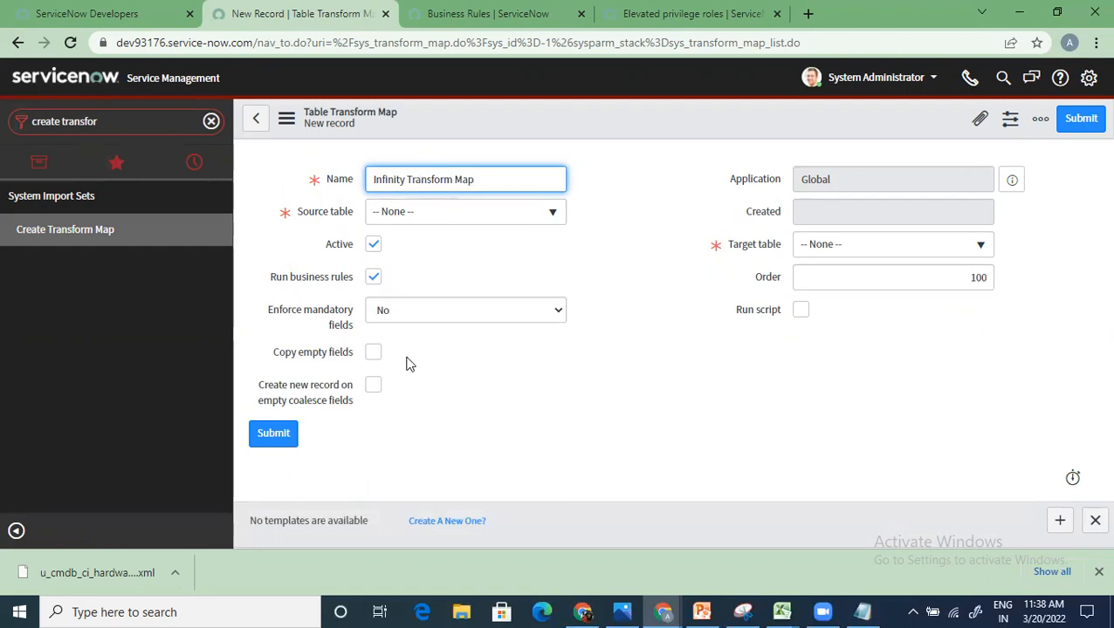
Step: Set the source table to Infinity Imports [u_infinity_imports] and the target table to Infinity [u_cmdb_ci_hardware_infinity]
click(423, 215)
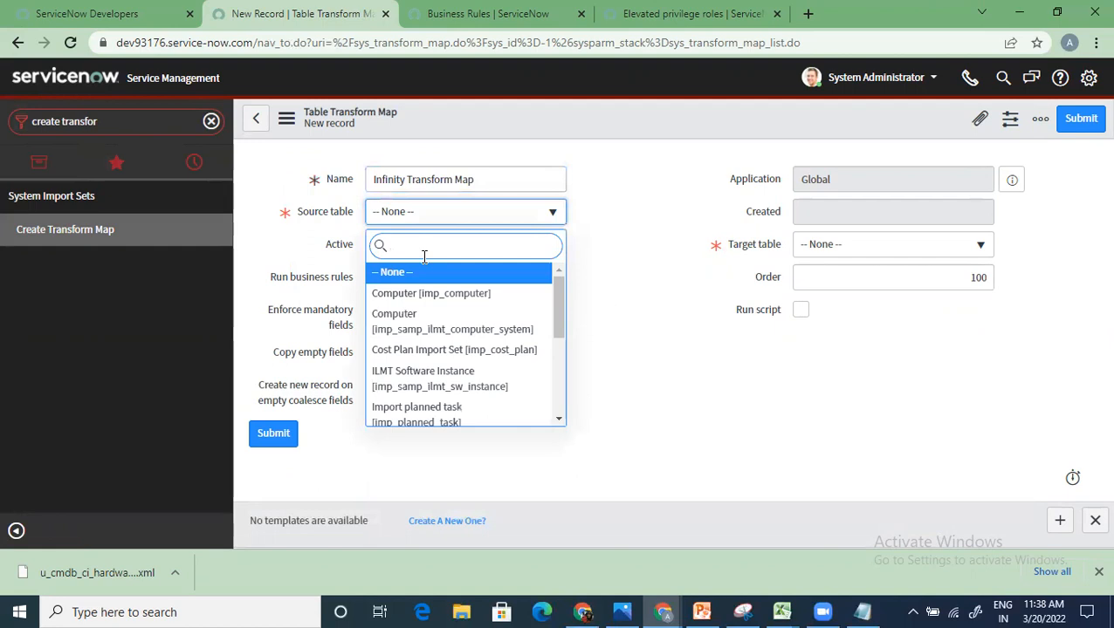
text(infin)
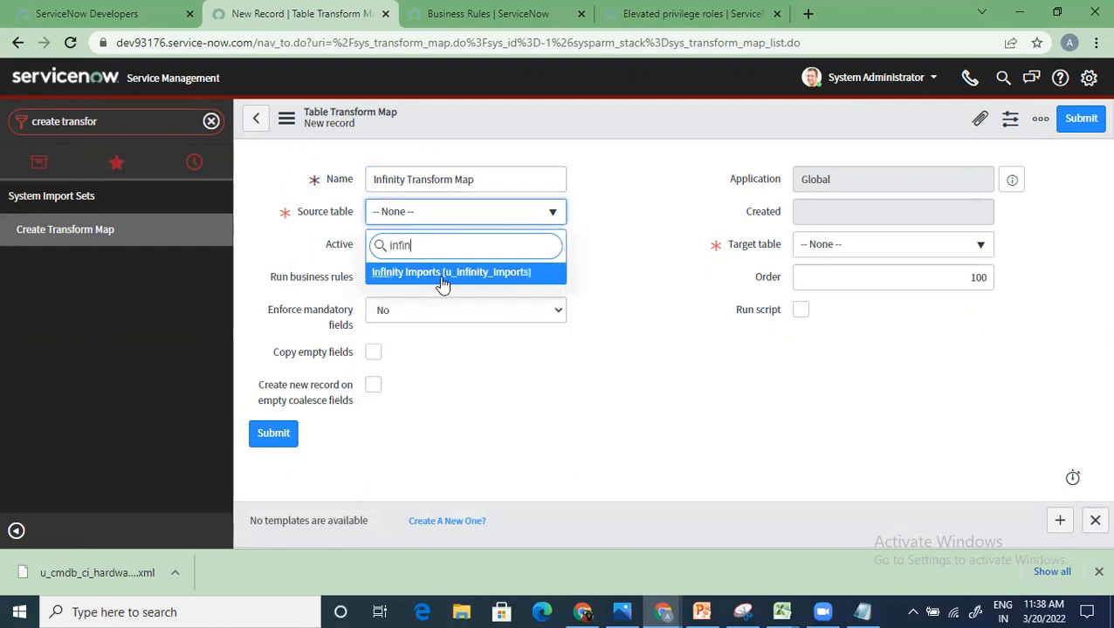
click(442, 274)
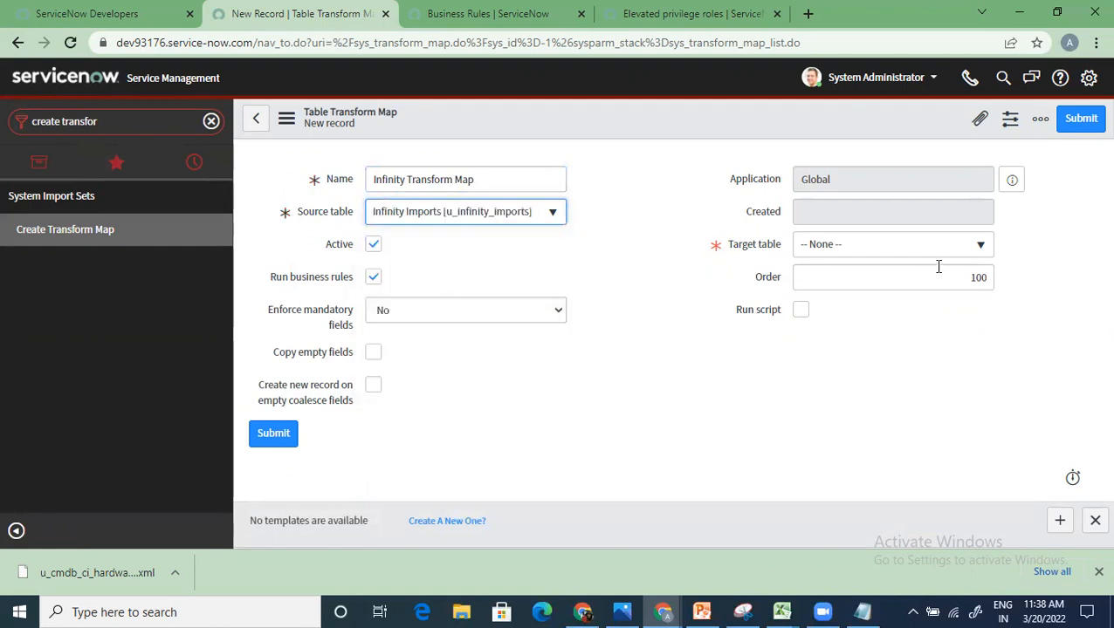
click(875, 251)
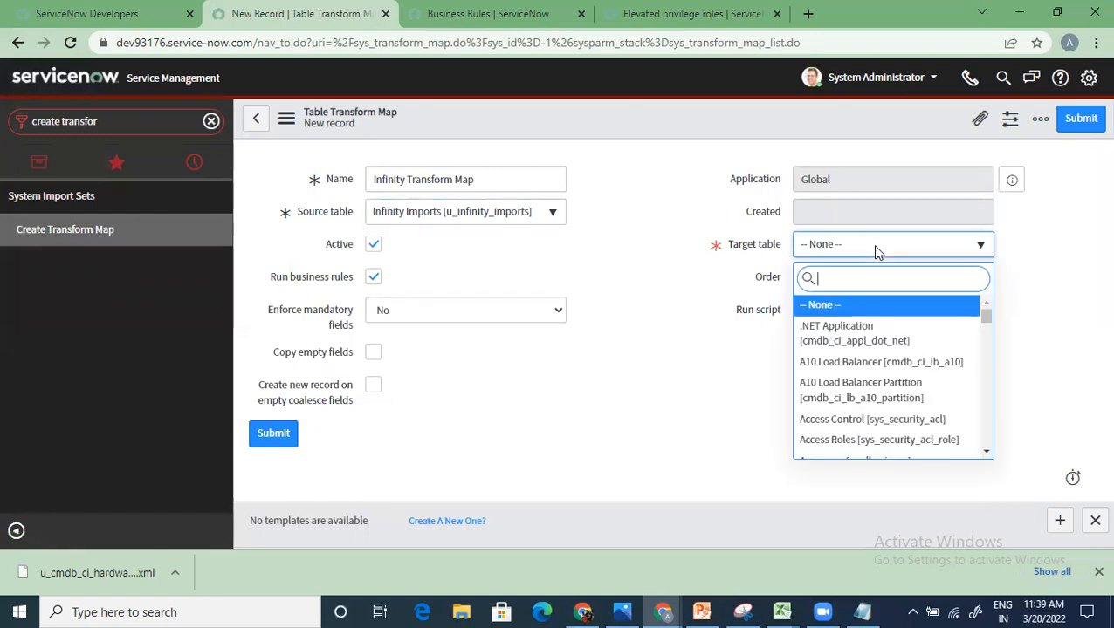
text(u_cmdb)
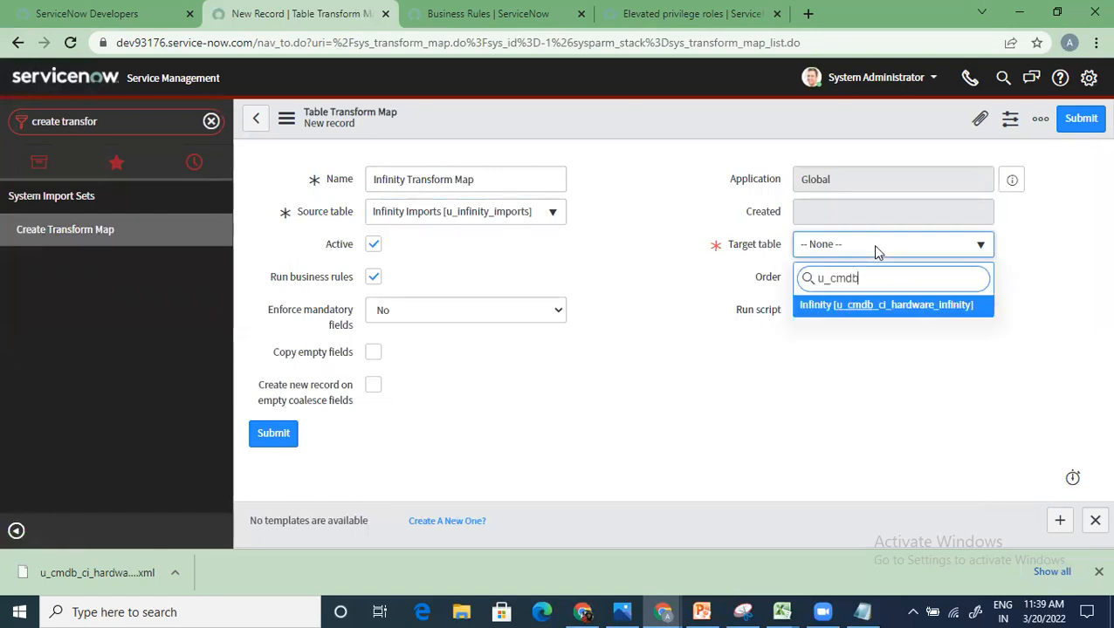
click(950, 313)
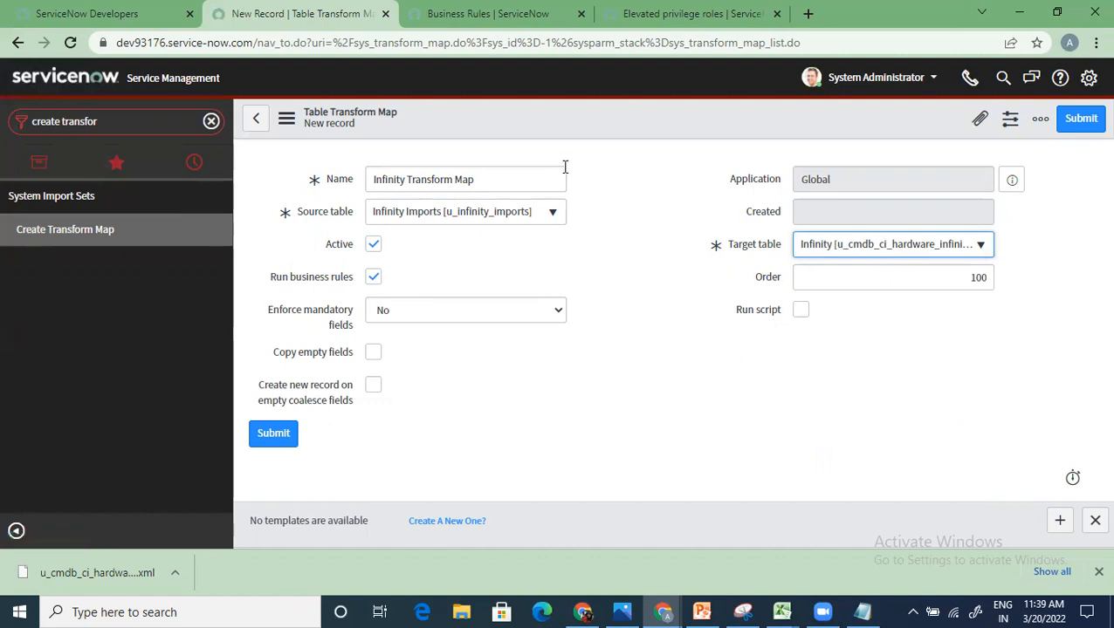
Step: Save the Infinity Transform Map record while keeping its form open
right_click(611, 119)
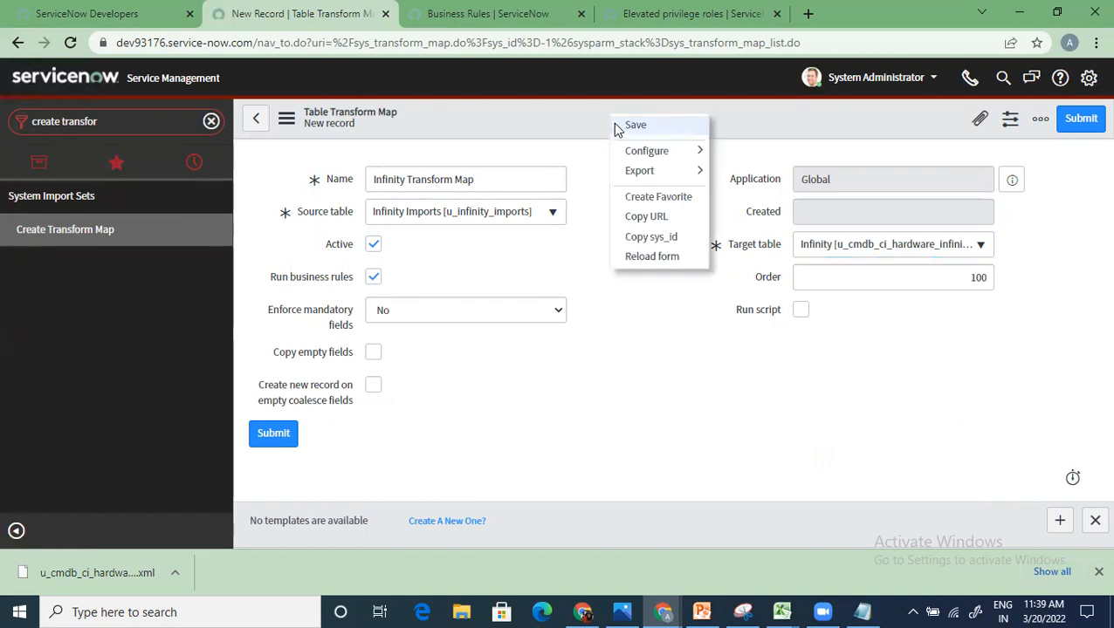
click(536, 447)
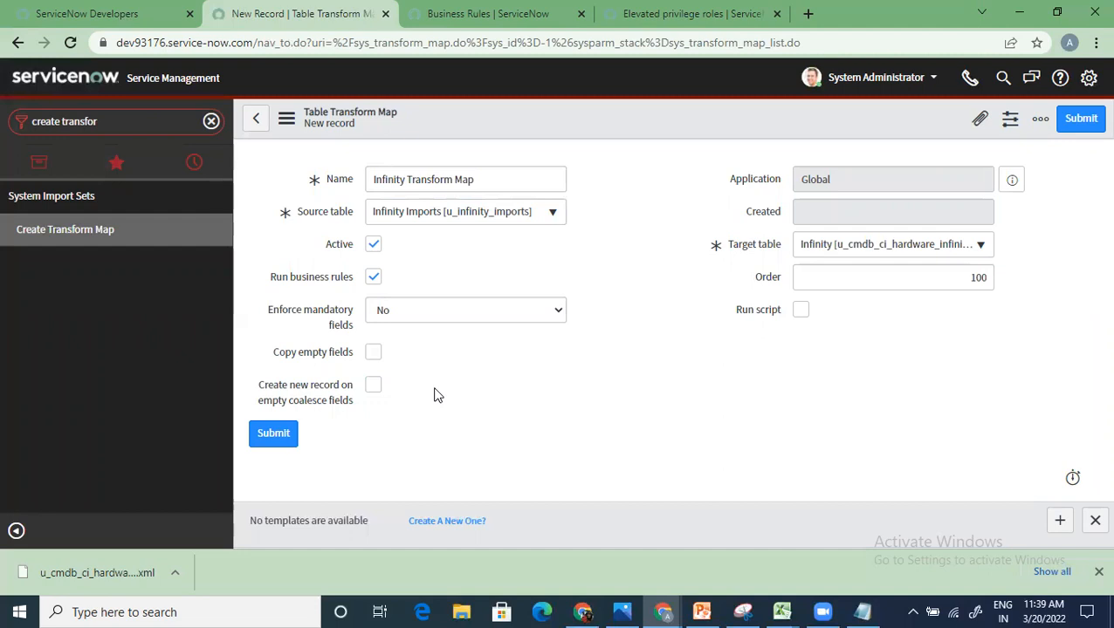
right_click(662, 129)
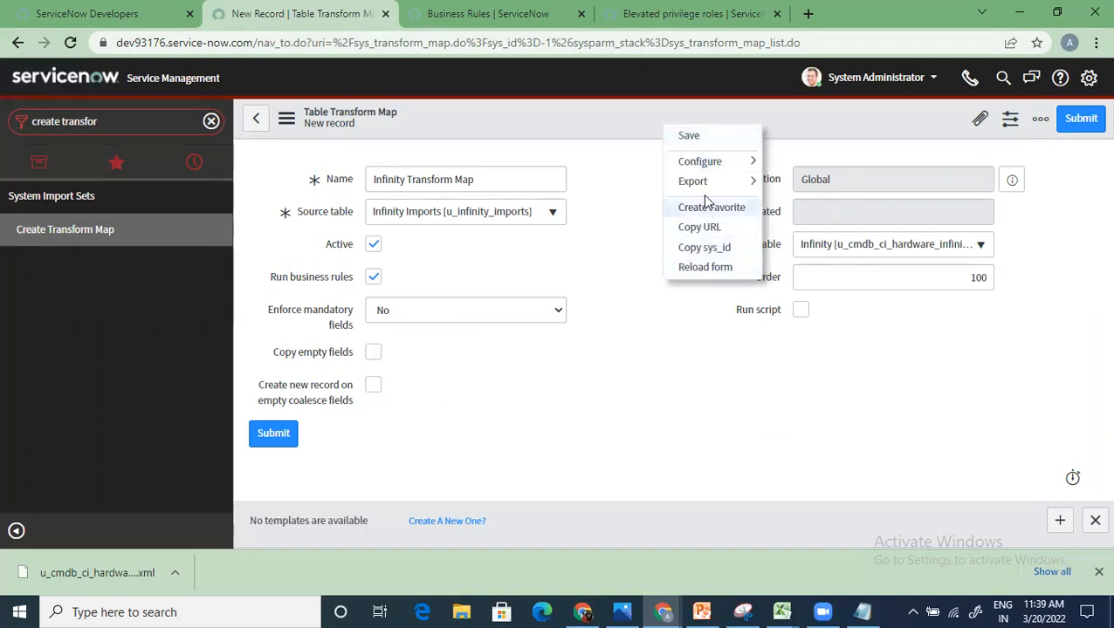
click(703, 133)
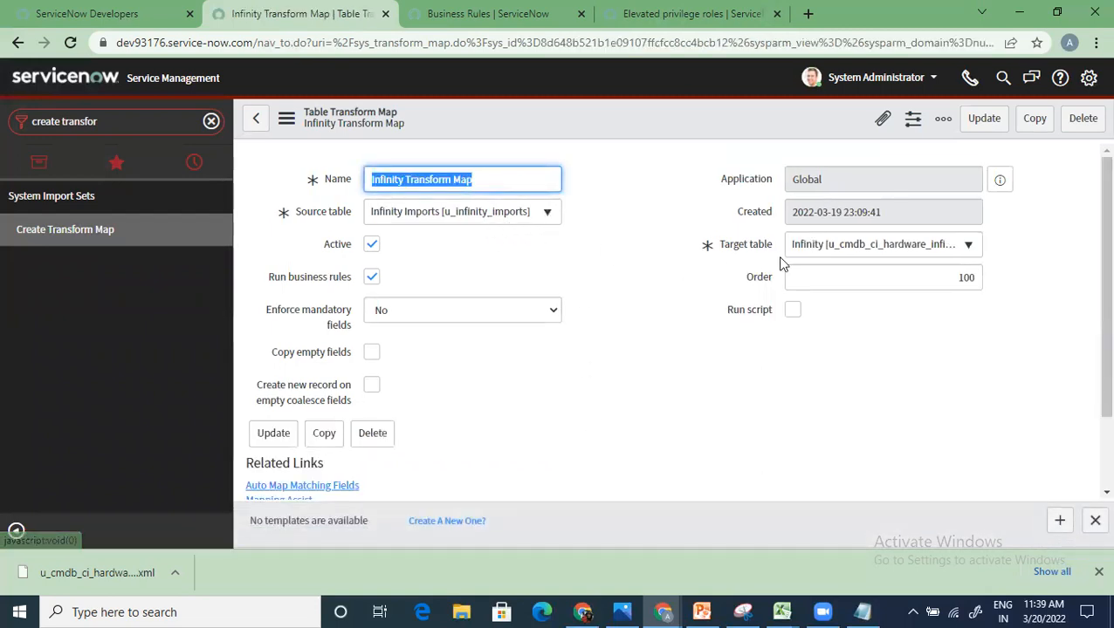
Step: Load the transform map's related lists and auto map the matching fields between the source and target tables
scroll(384, 404, down, 2)
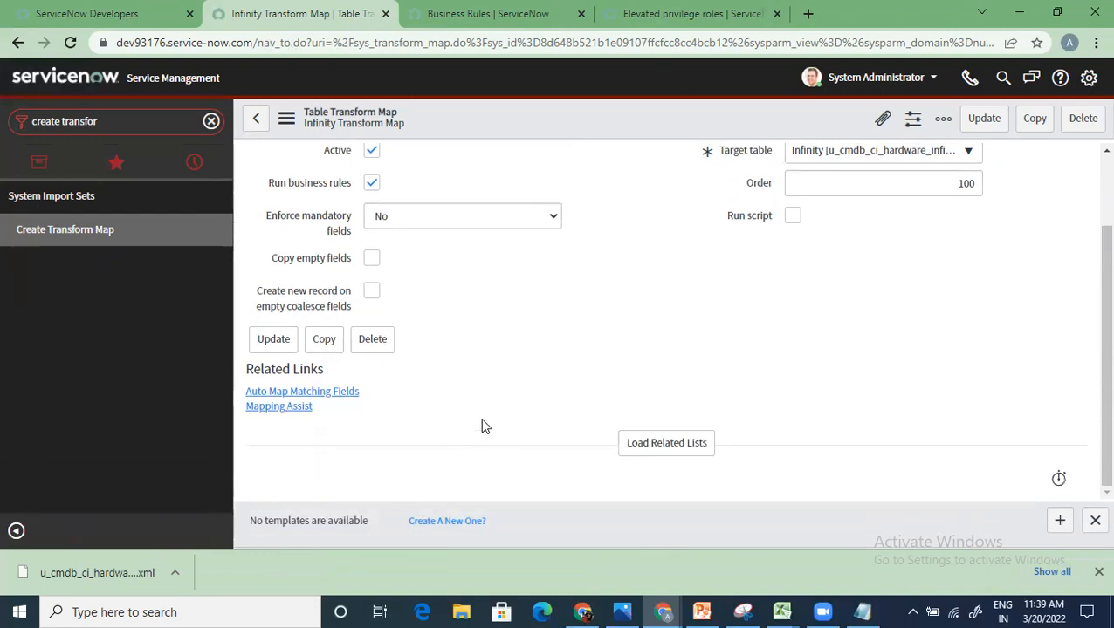
click(684, 446)
scroll(384, 432, down, 2)
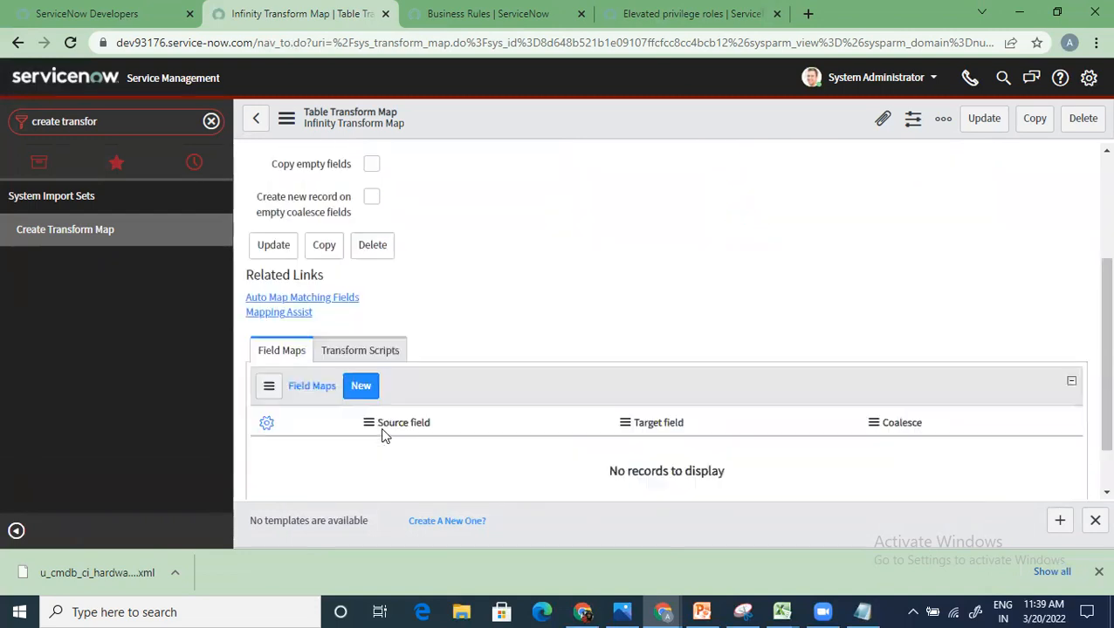
scroll(384, 437, down, 1)
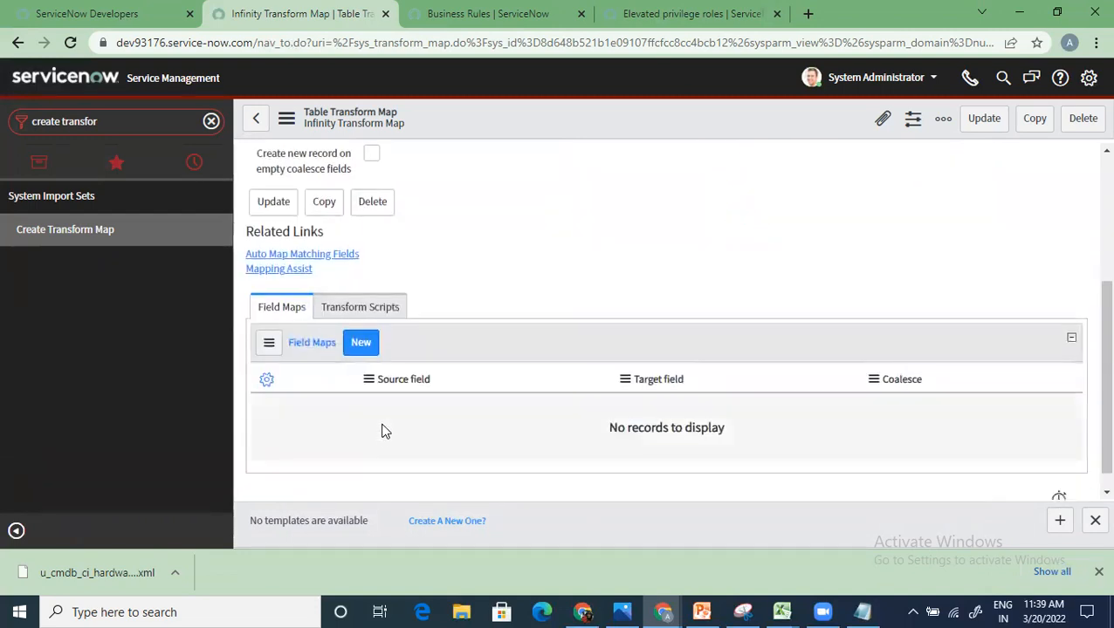
click(350, 257)
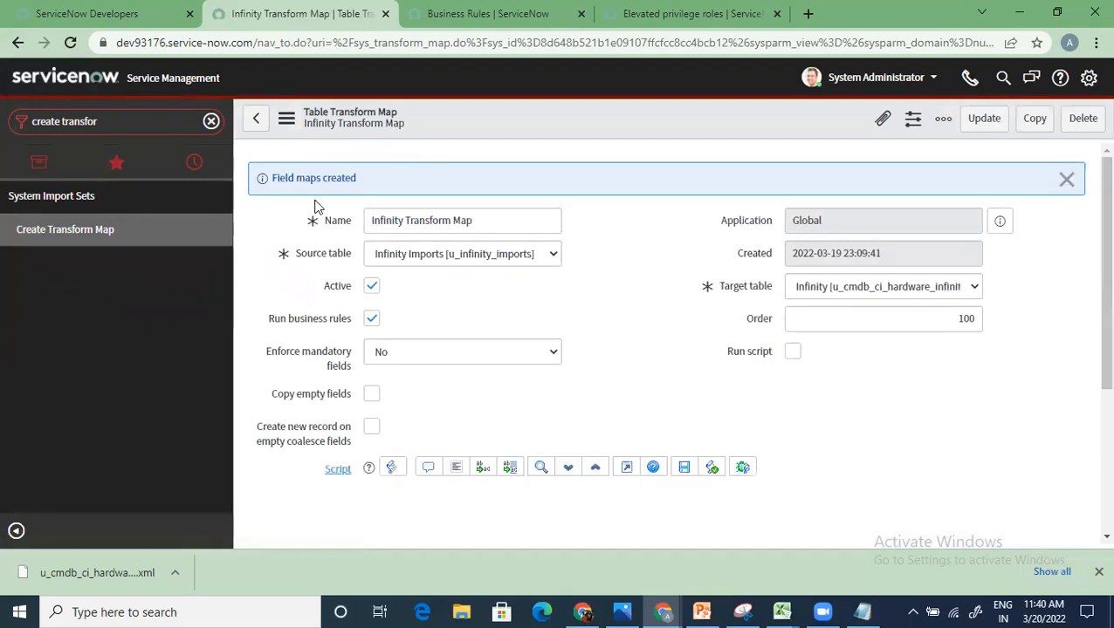
Step: Review the generated field maps and compare them with the column headers of the infinity-data workbook in Excel
scroll(352, 349, down, 10)
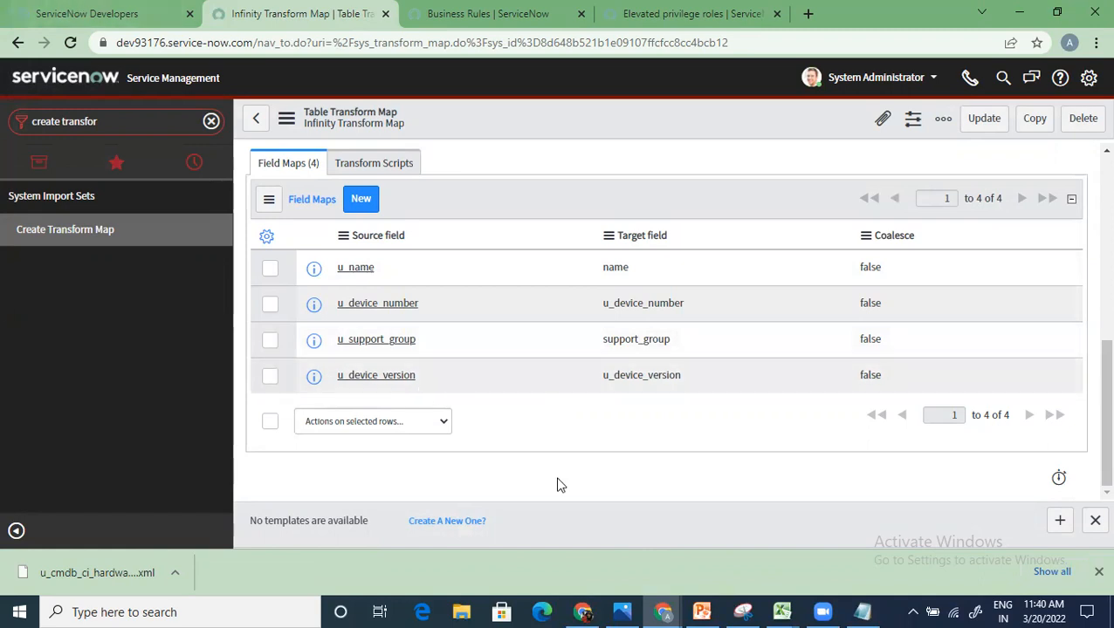
scroll(527, 489, up, 2)
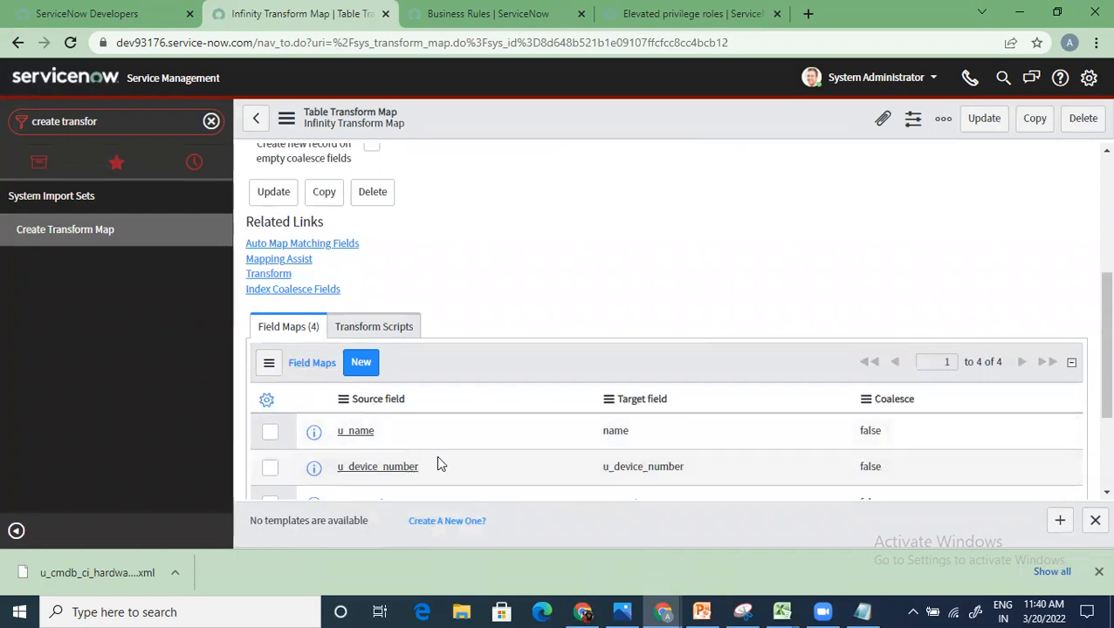
scroll(439, 463, down, 2)
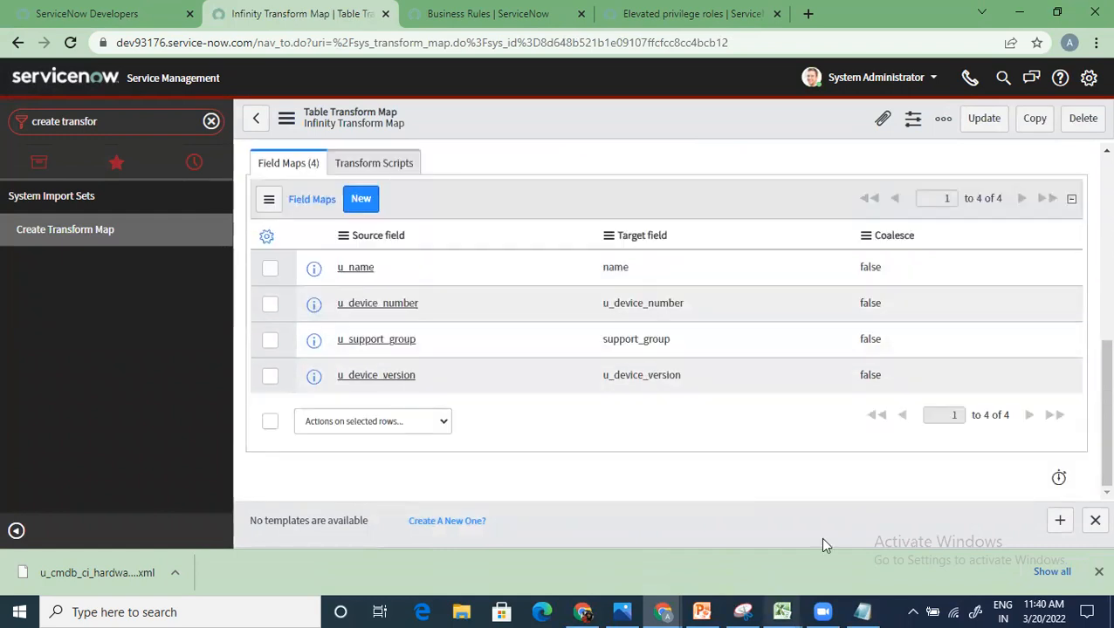
click(719, 557)
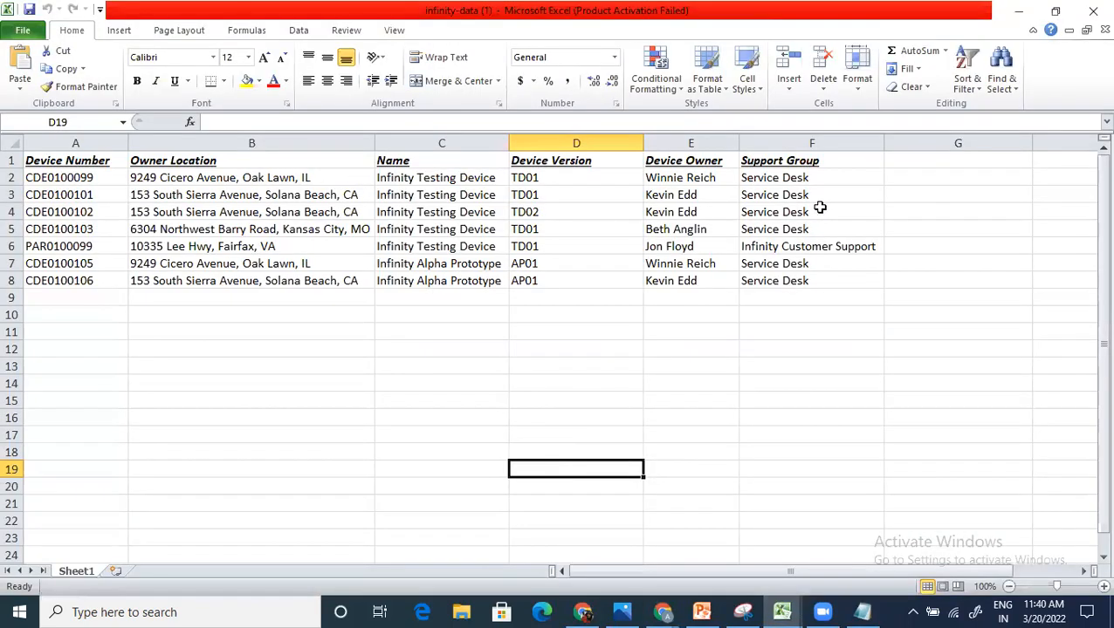
click(409, 353)
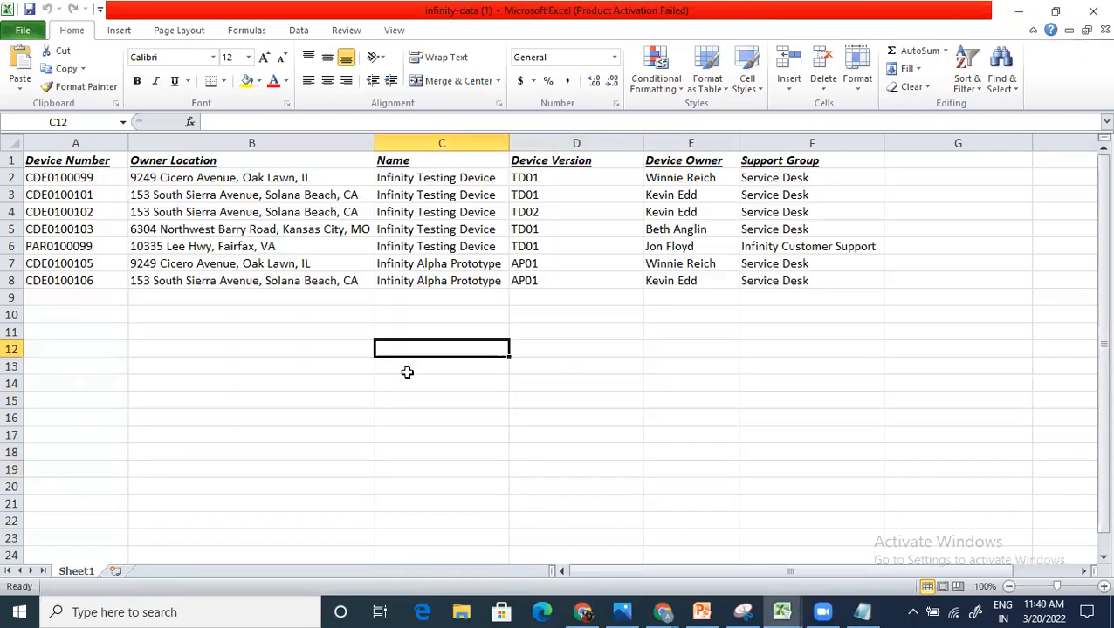
key(alt+Tab)
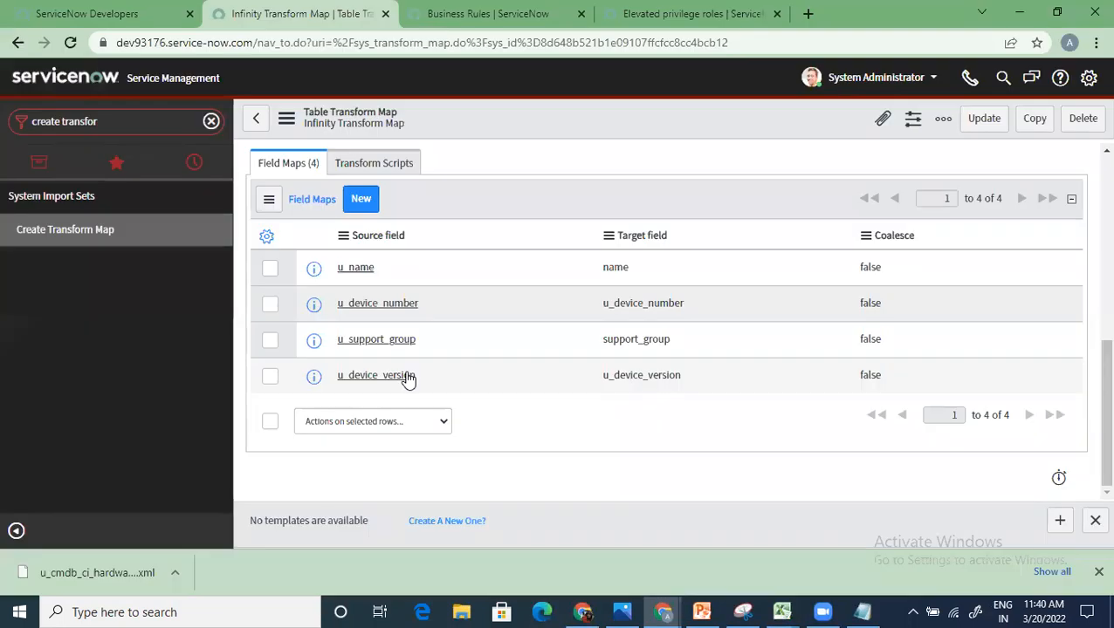
key(alt+Tab)
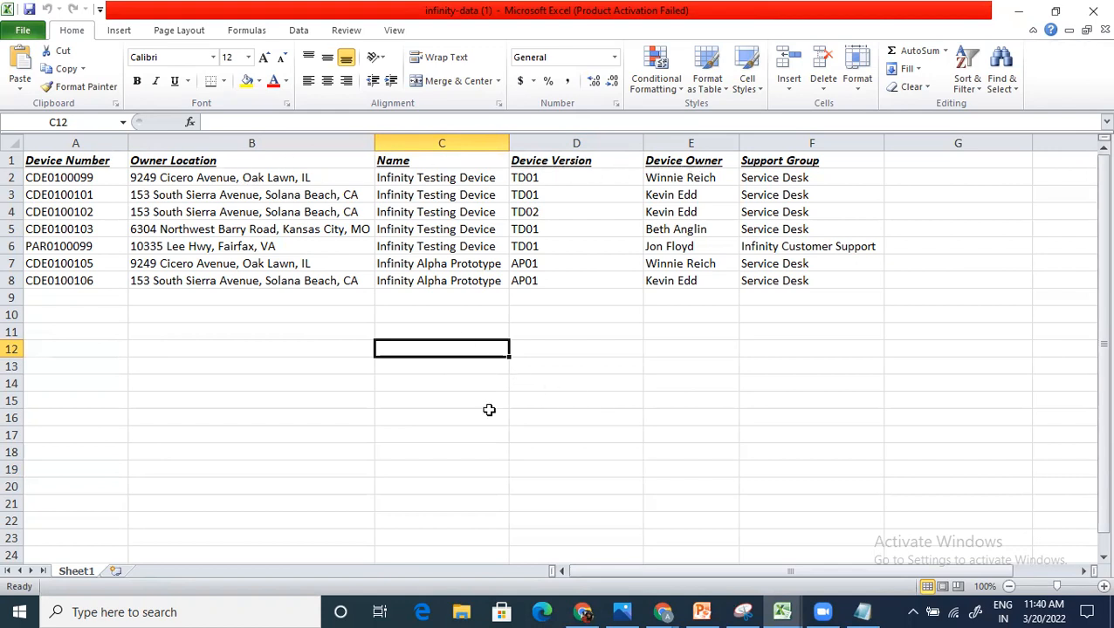
key(alt+Tab)
Step: Open Mapping Assist for the Infinity Transform Map and add the source fields Device Owner and Owner Location to the field map
scroll(367, 278, up, 2)
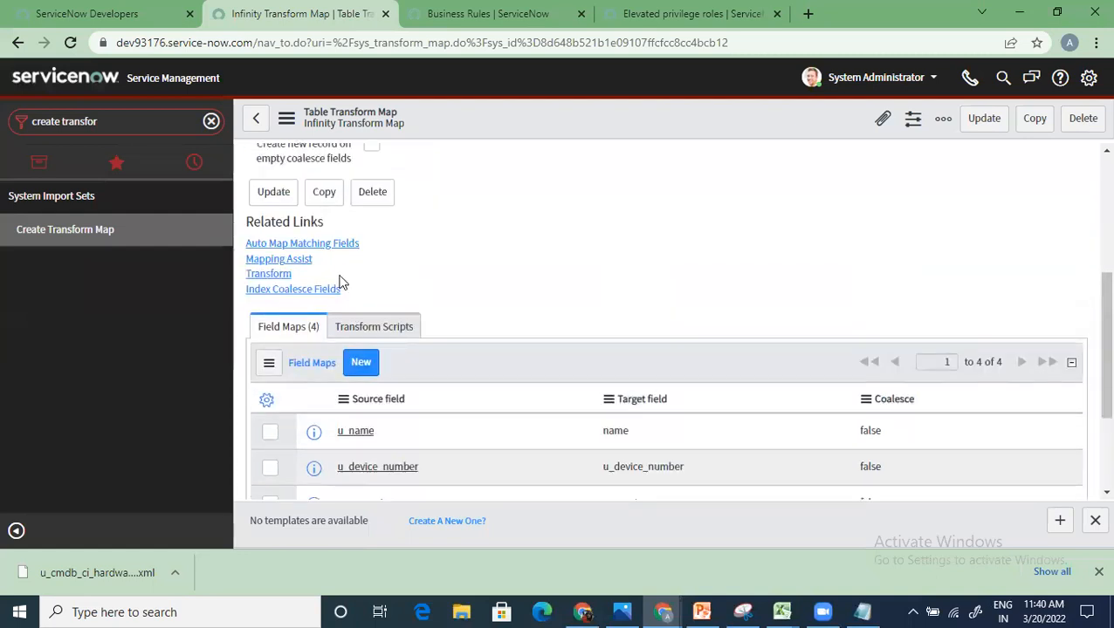
click(278, 259)
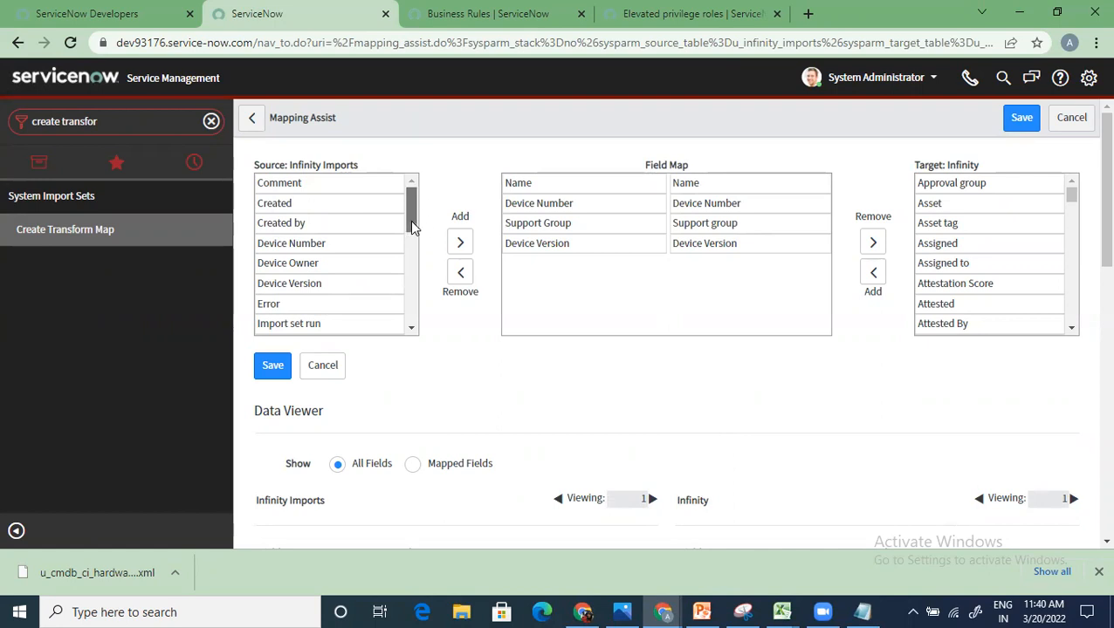
click(294, 263)
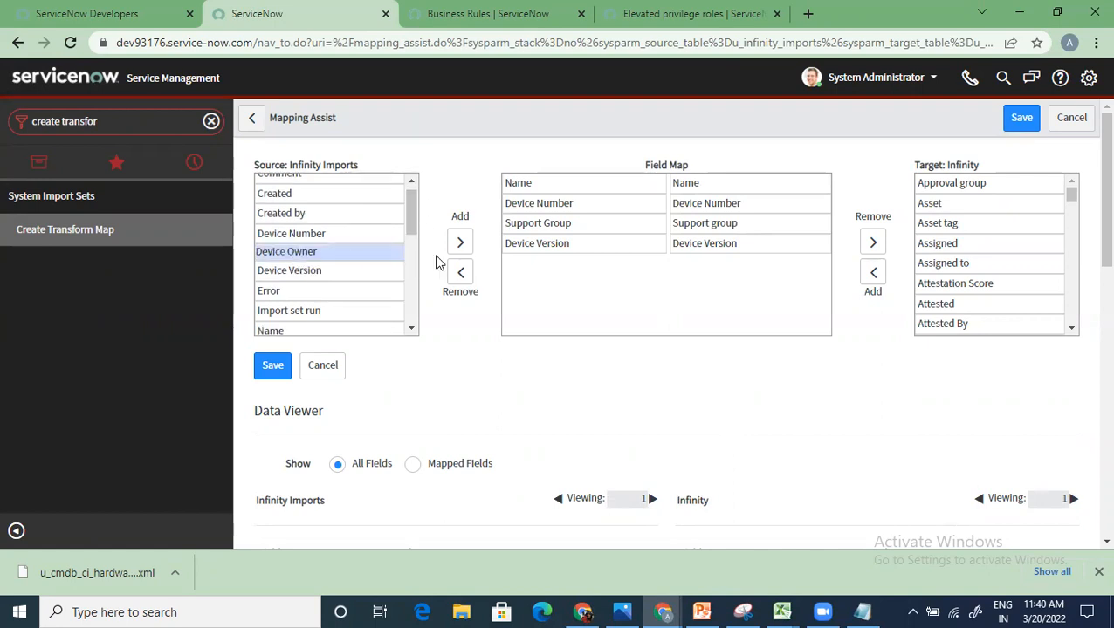
click(462, 244)
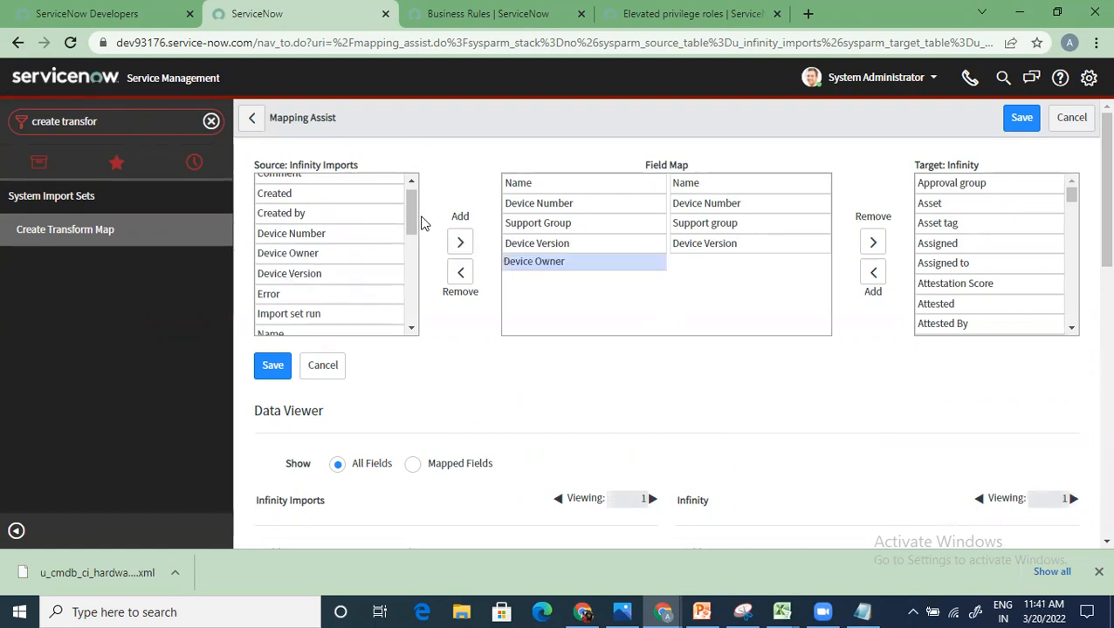
drag(410, 226, 410, 232)
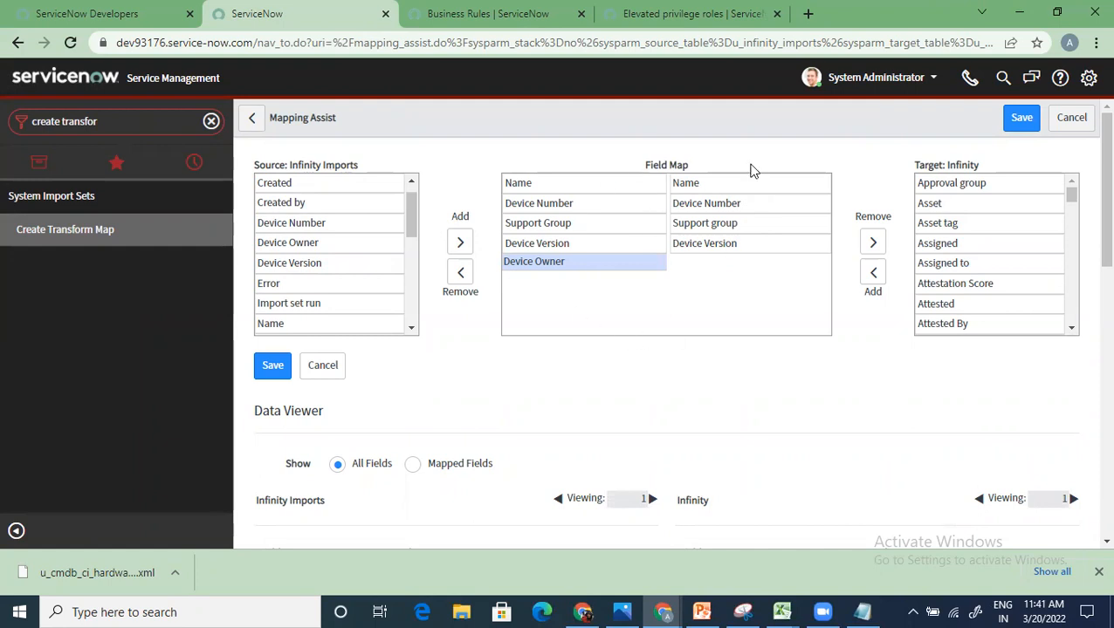
drag(412, 214, 408, 240)
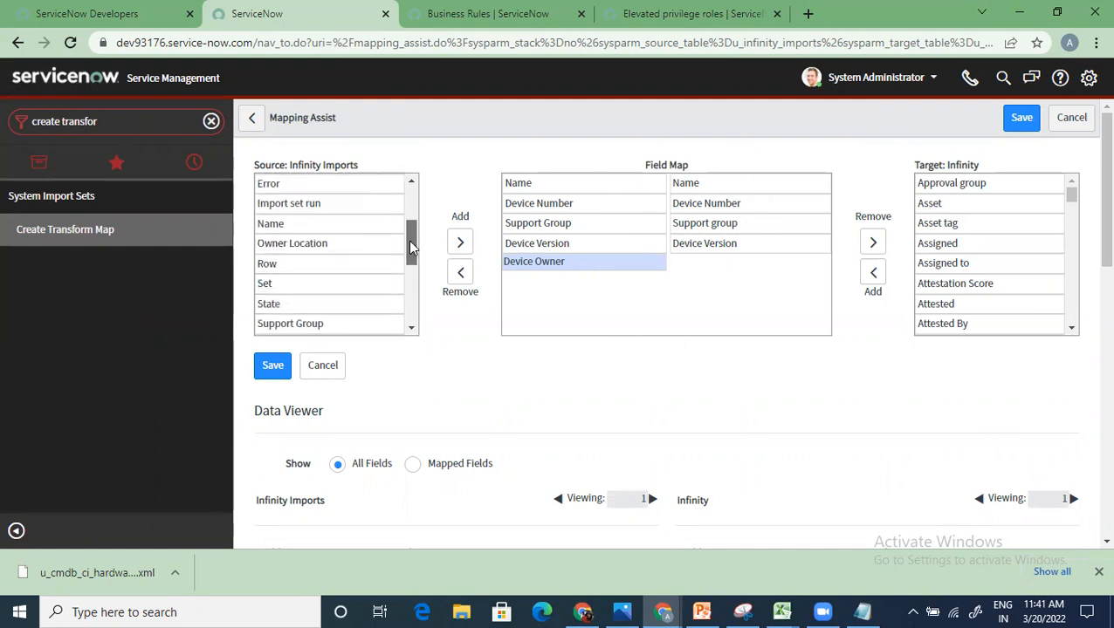
click(315, 242)
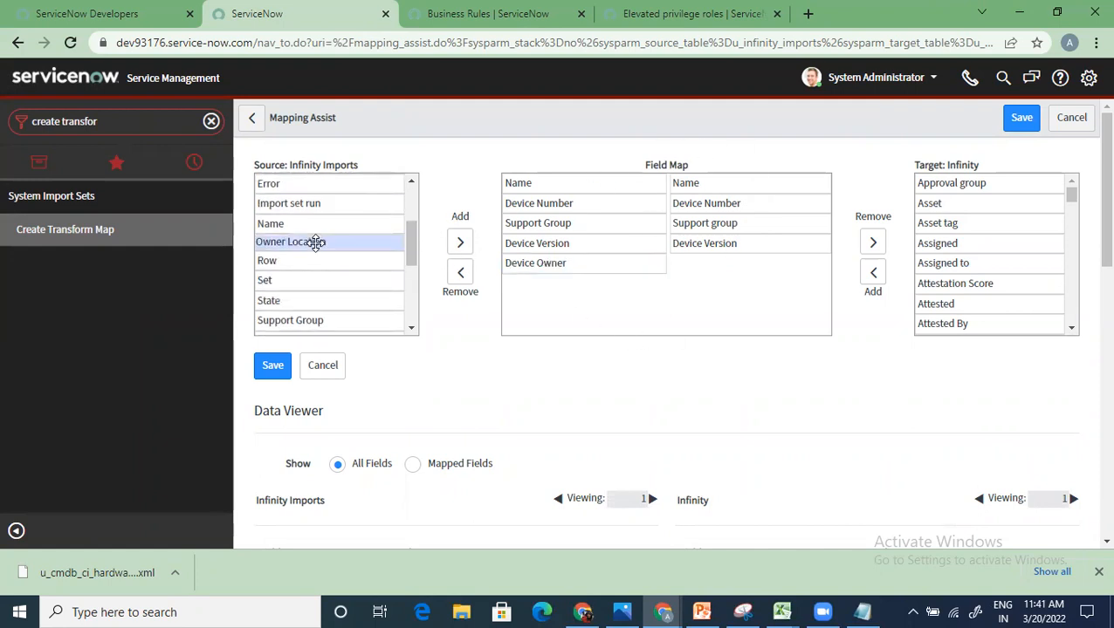
click(461, 245)
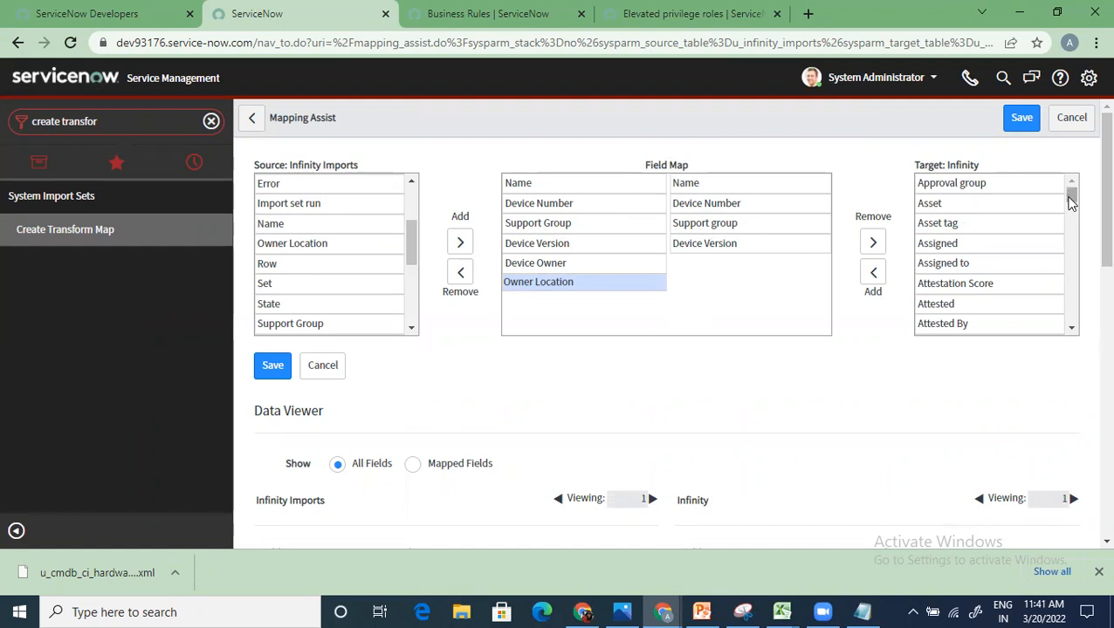
Step: Map Device Owner to the target field Owned by and Owner Location to Location, and save the field map
drag(1071, 201, 1070, 297)
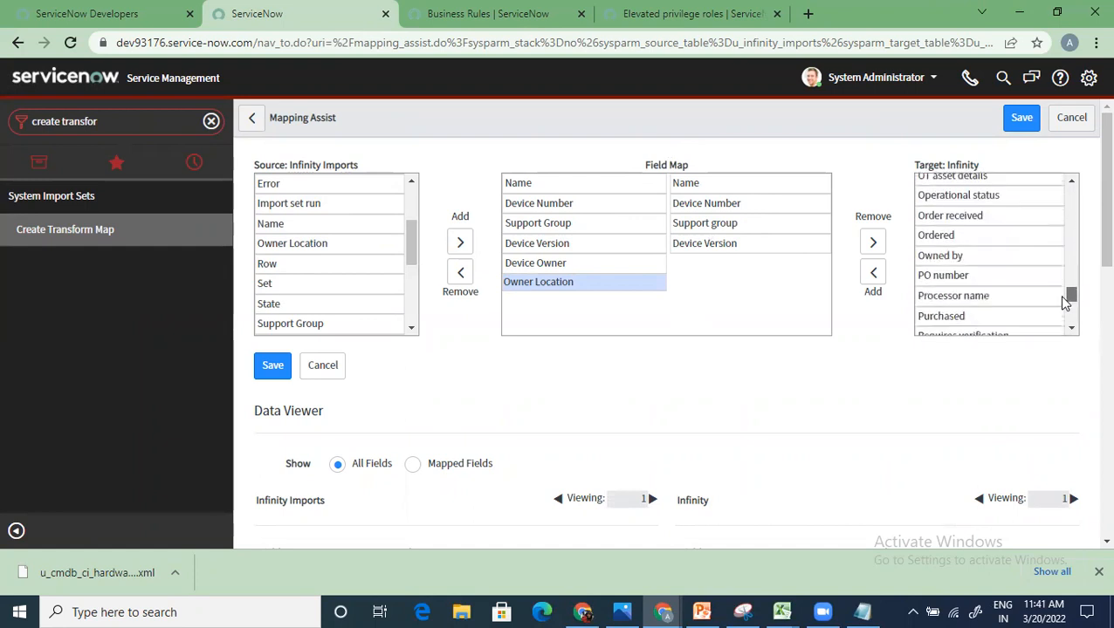
click(978, 258)
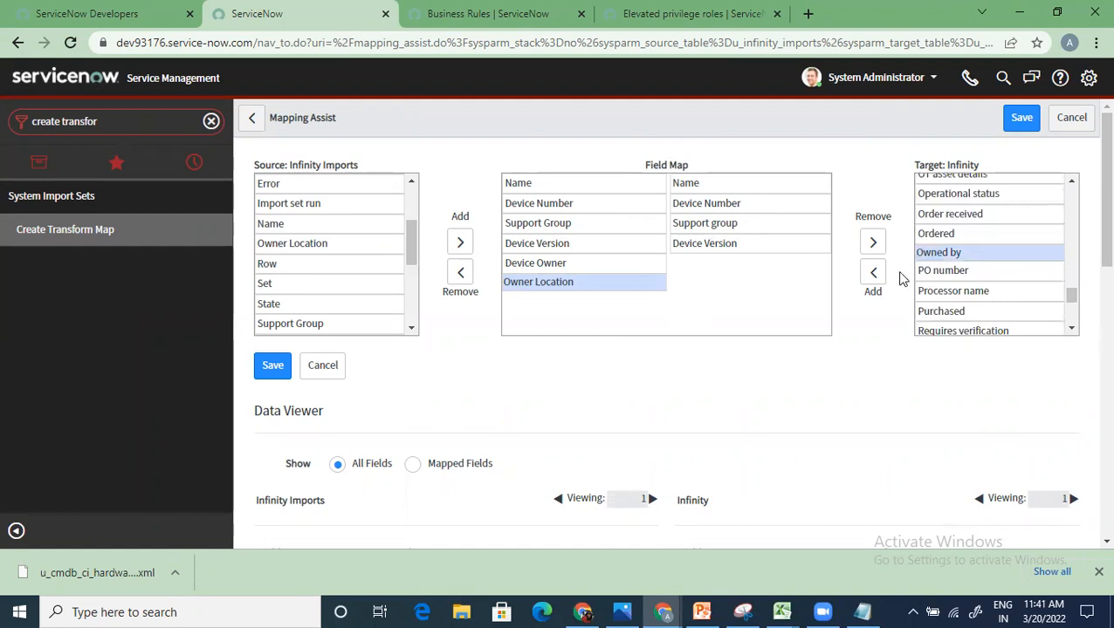
click(871, 280)
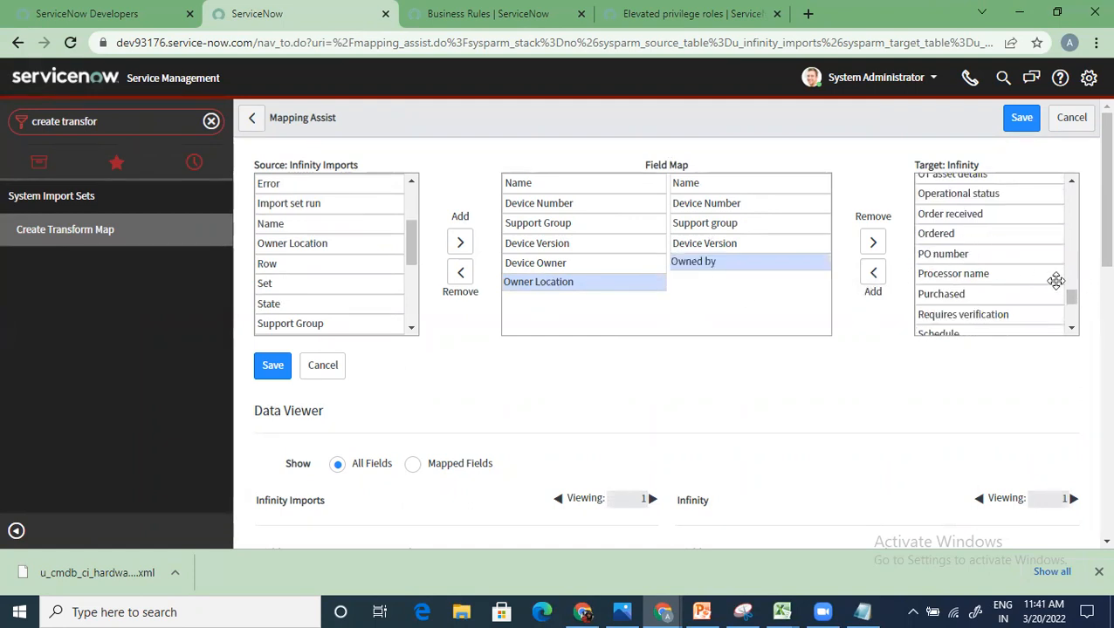
drag(1073, 303, 1072, 272)
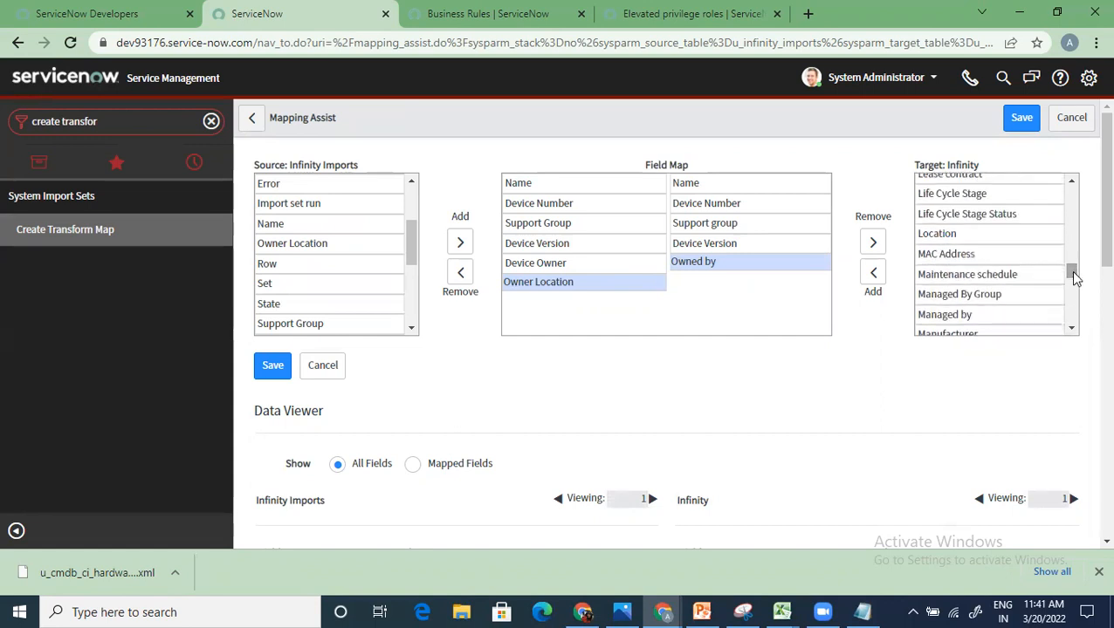
click(957, 232)
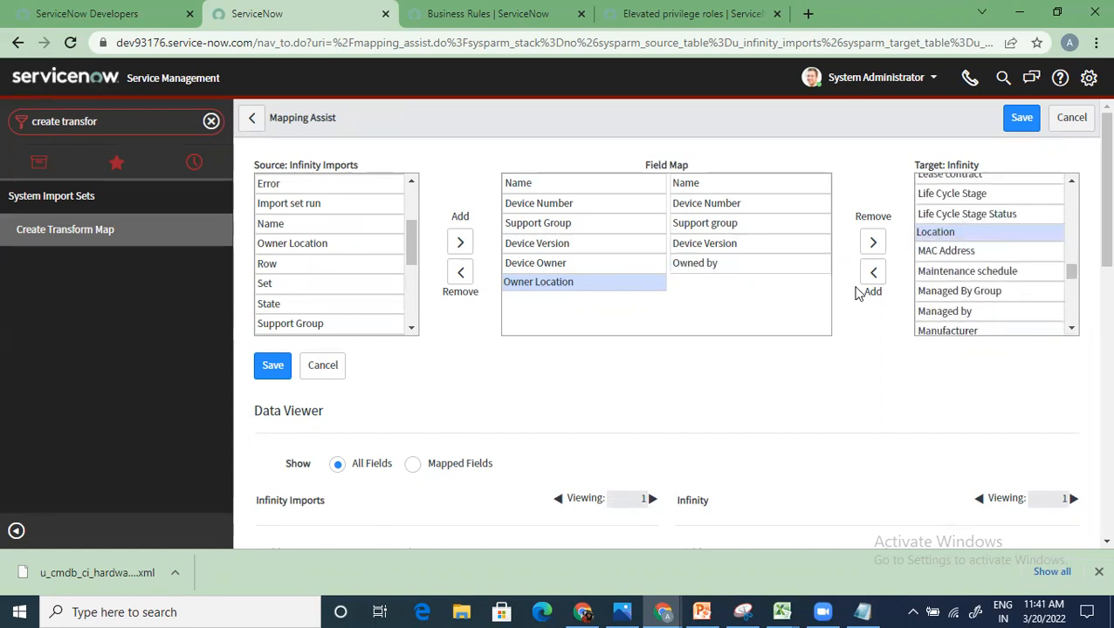
click(872, 273)
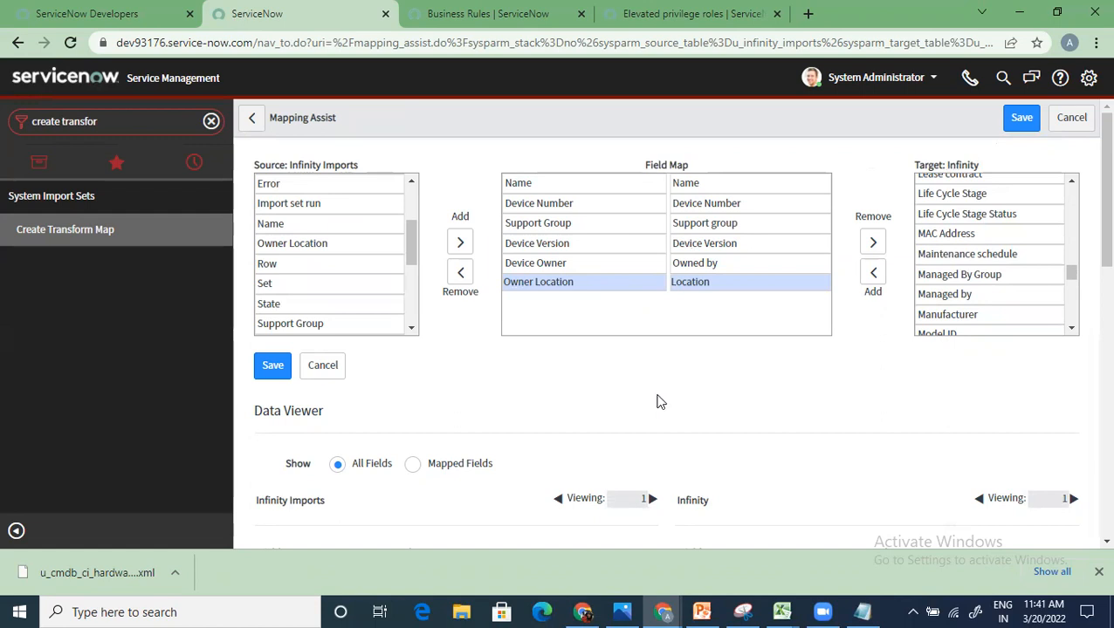
click(1023, 122)
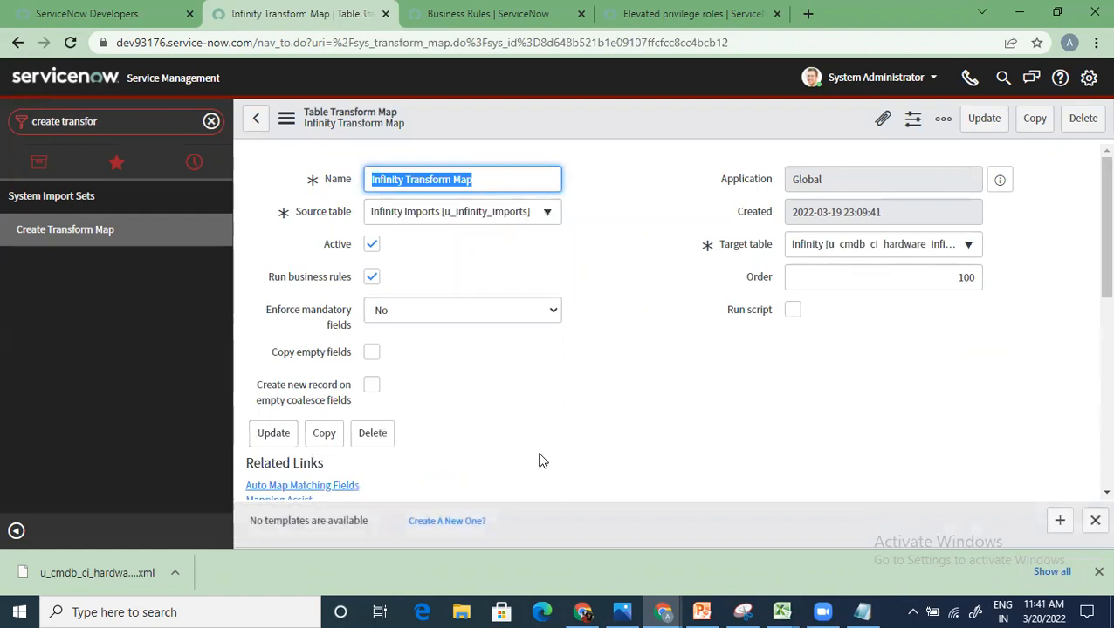
Step: Run the transform of import set ISET0010003 with the Infinity Transform Map
scroll(541, 461, down, 2)
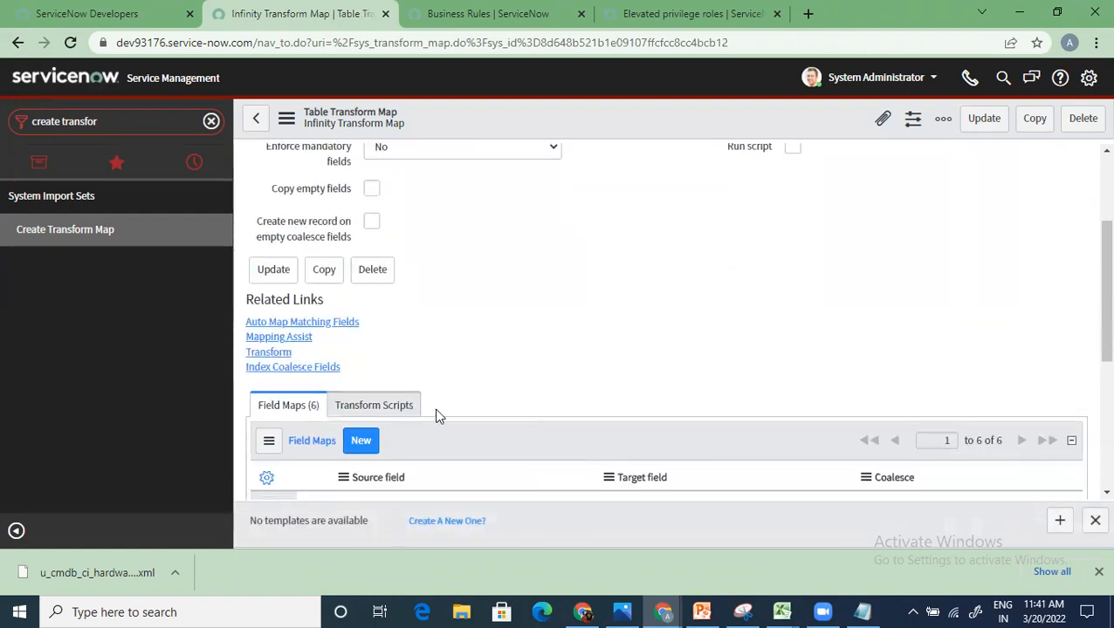
click(281, 357)
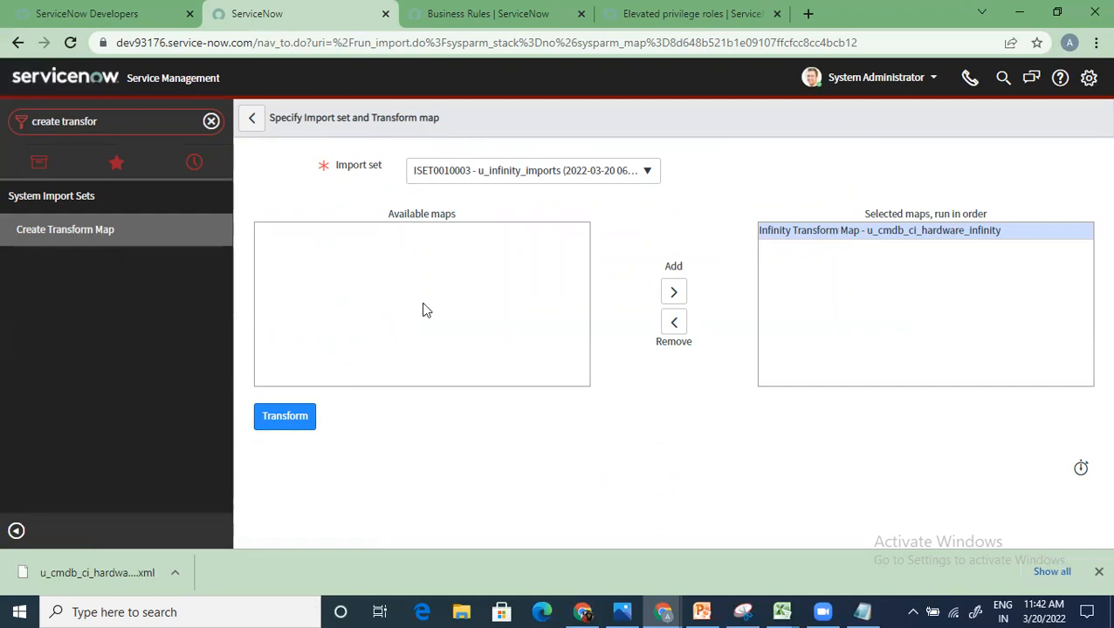
click(293, 426)
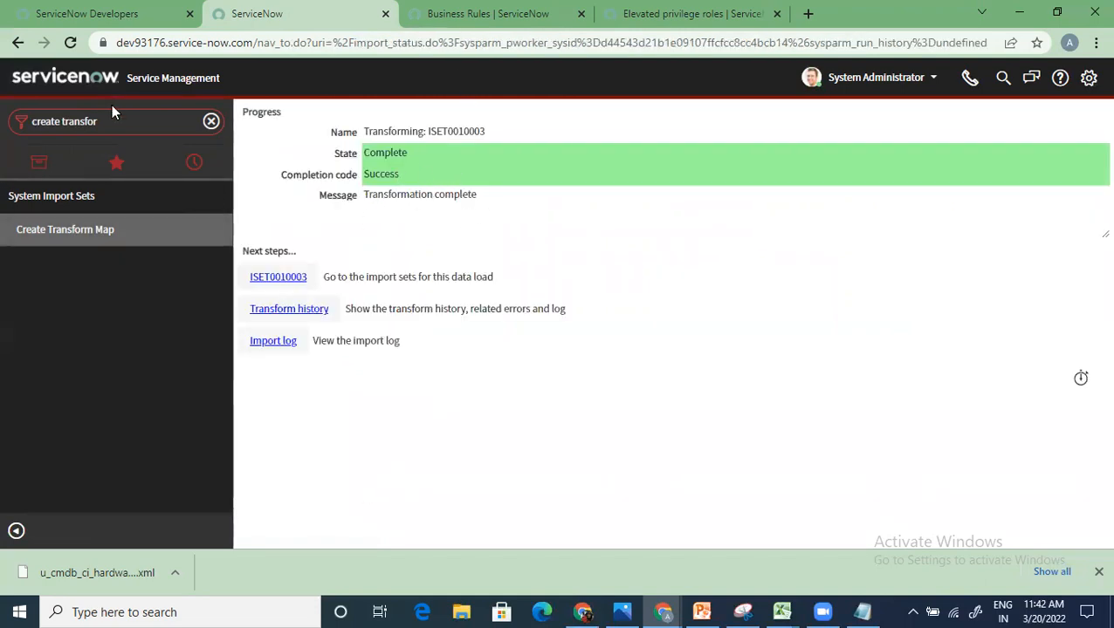
Step: Open the All Devices list of Infinity Inventory and examine the imported device records and their field values
click(210, 121)
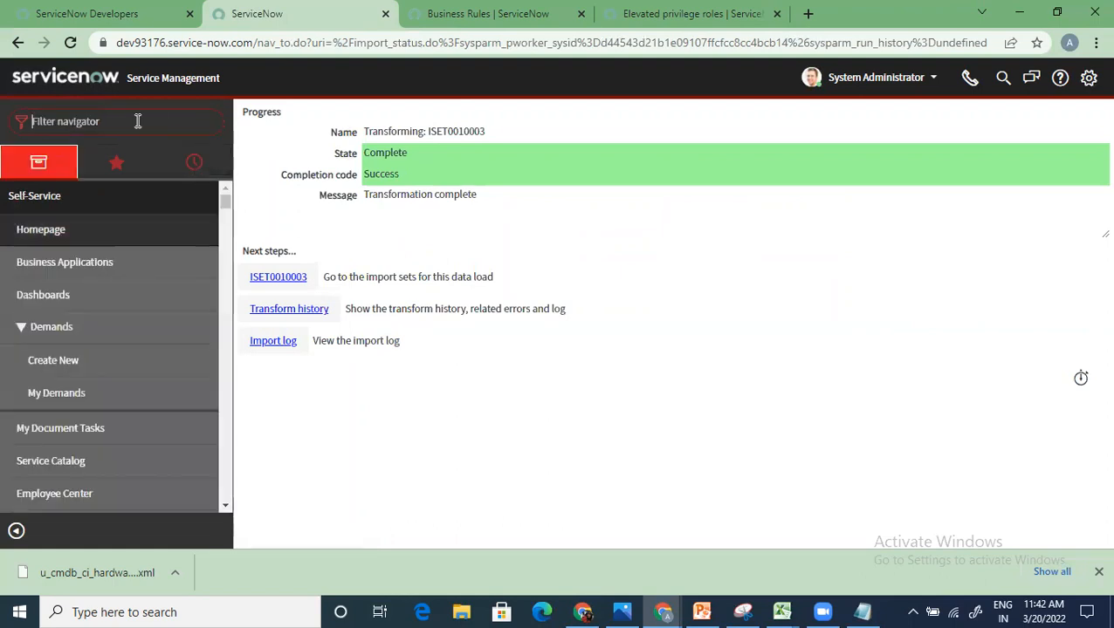
text(all devic)
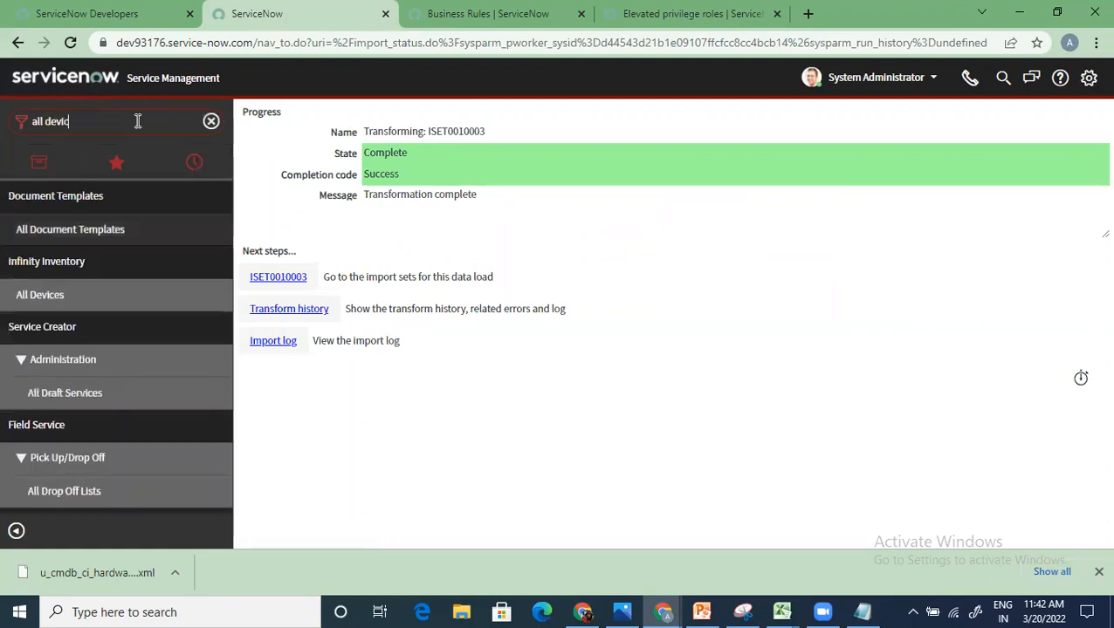
text(e)
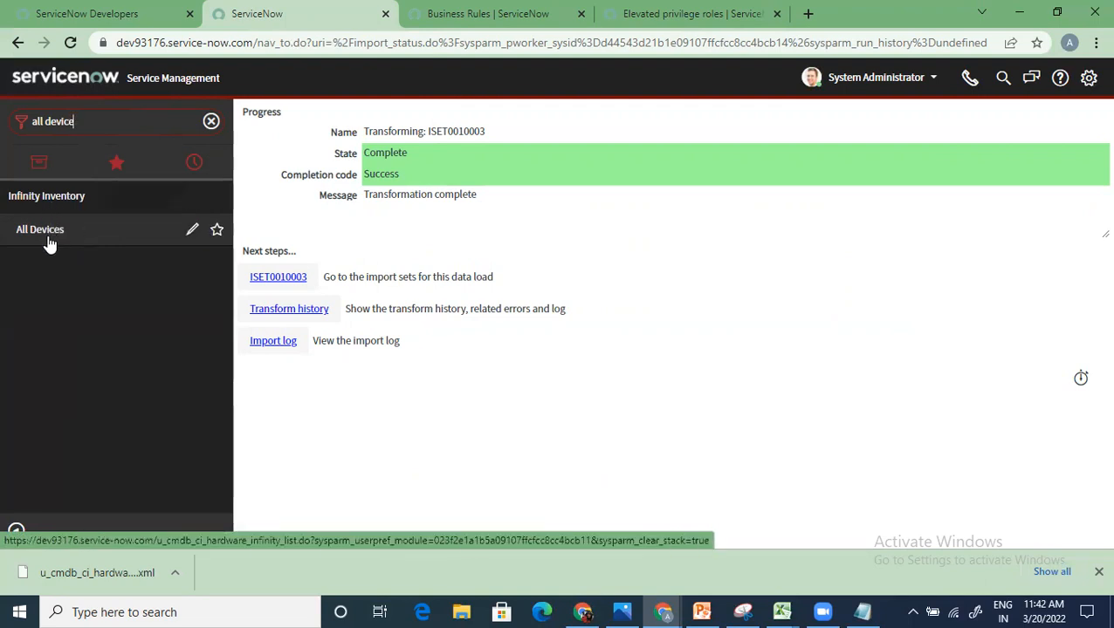
click(50, 234)
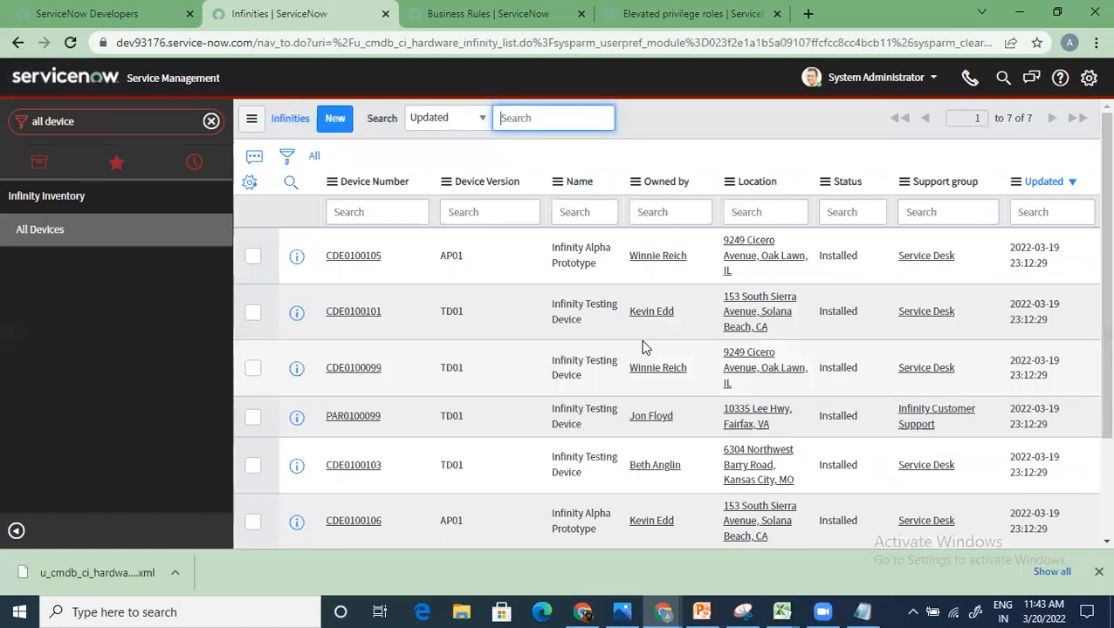
scroll(642, 347, down, 3)
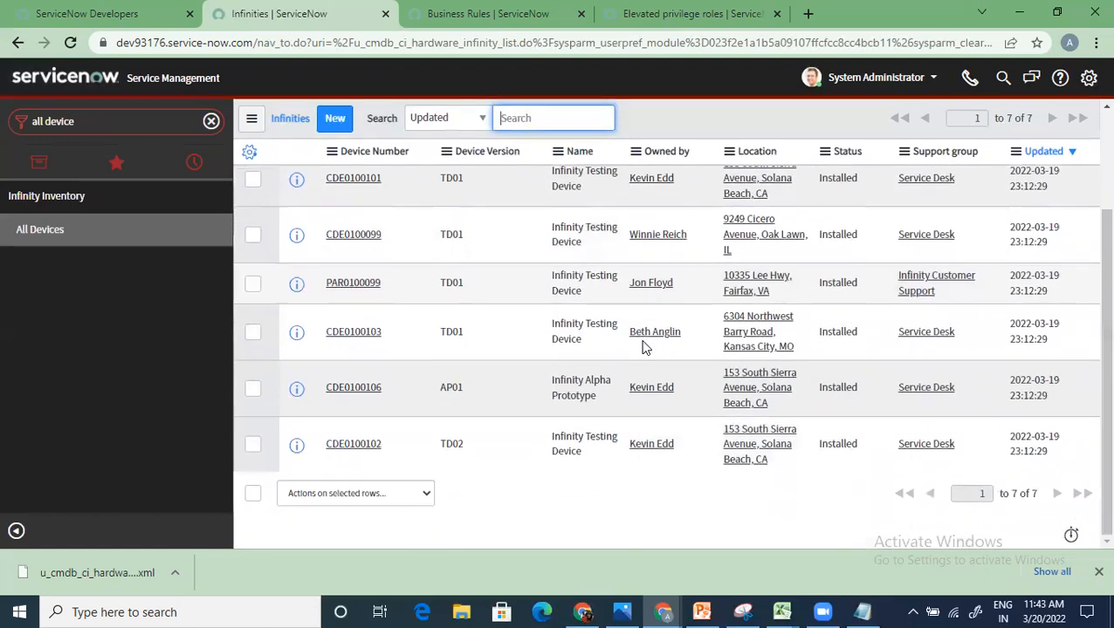
scroll(642, 348, up, 4)
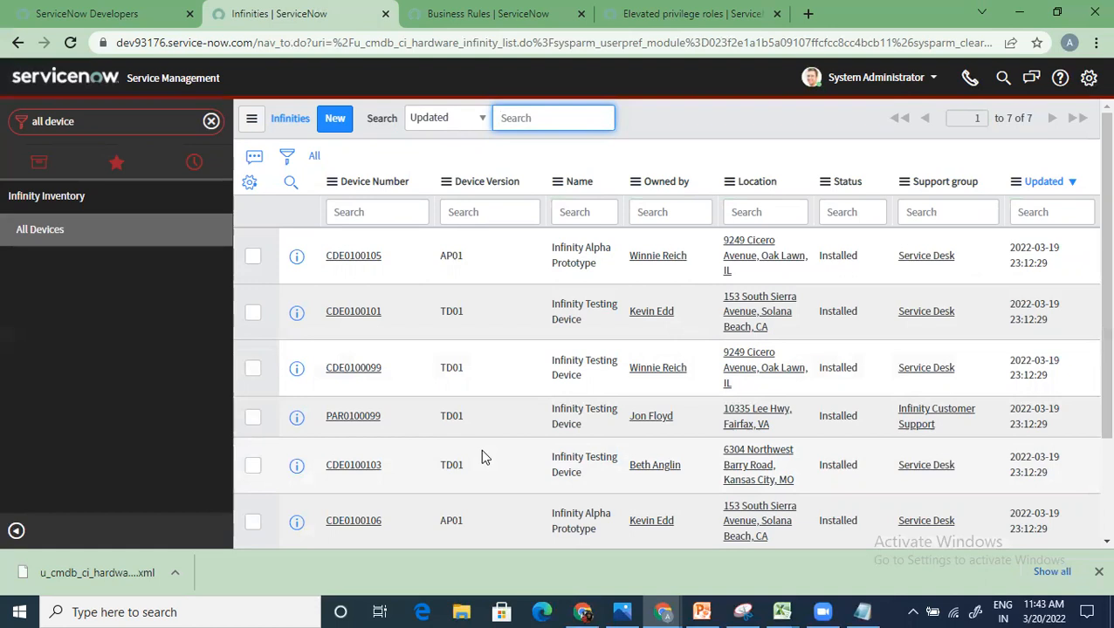
scroll(481, 451, down, 3)
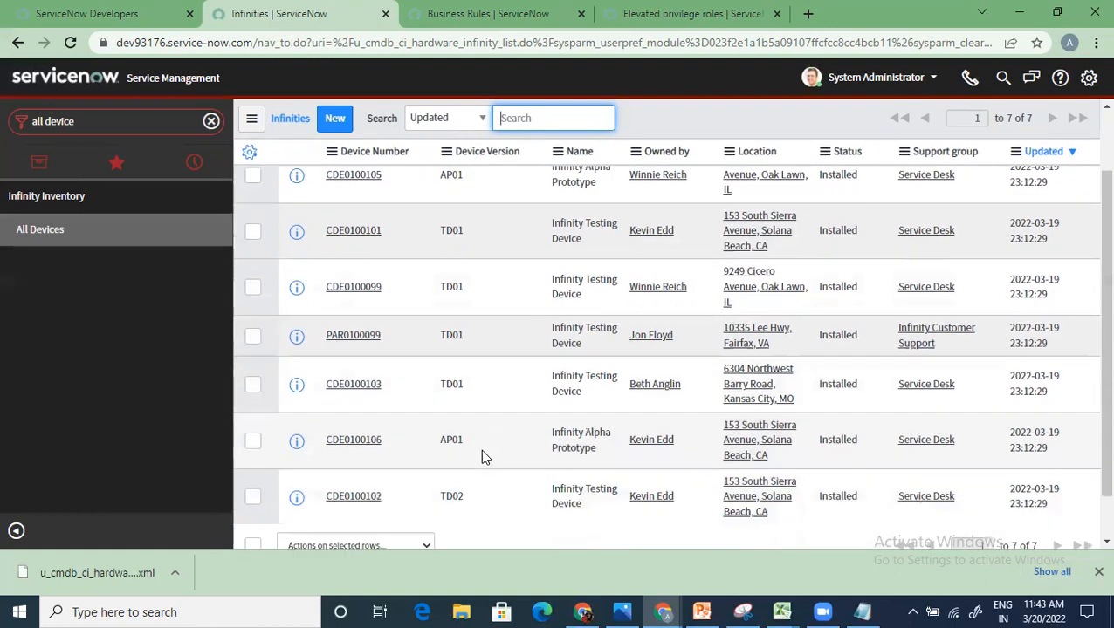
scroll(481, 451, up, 3)
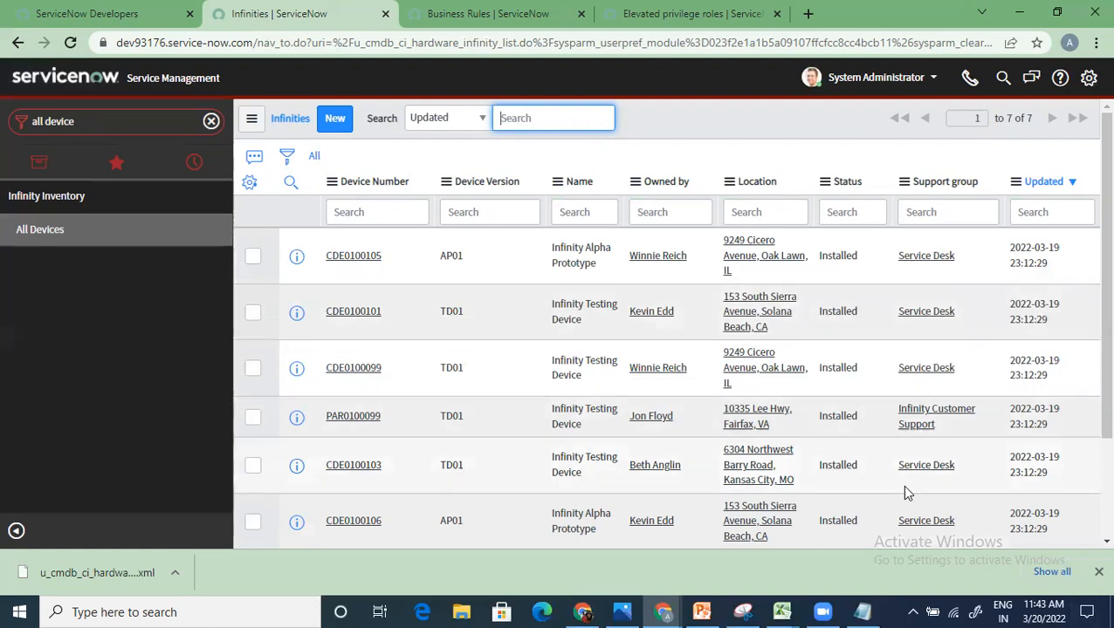
Step: Switch to Excel to examine the device rows of the infinity-updates (1) workbook, and return to ServiceNow
mouse_move(782, 611)
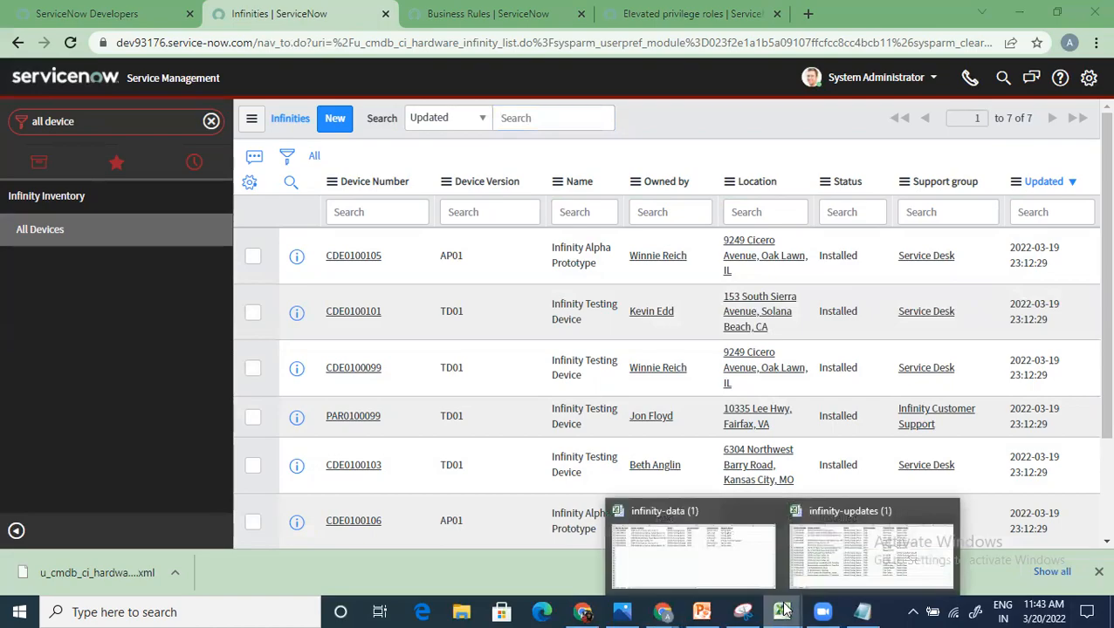
click(850, 530)
click(469, 513)
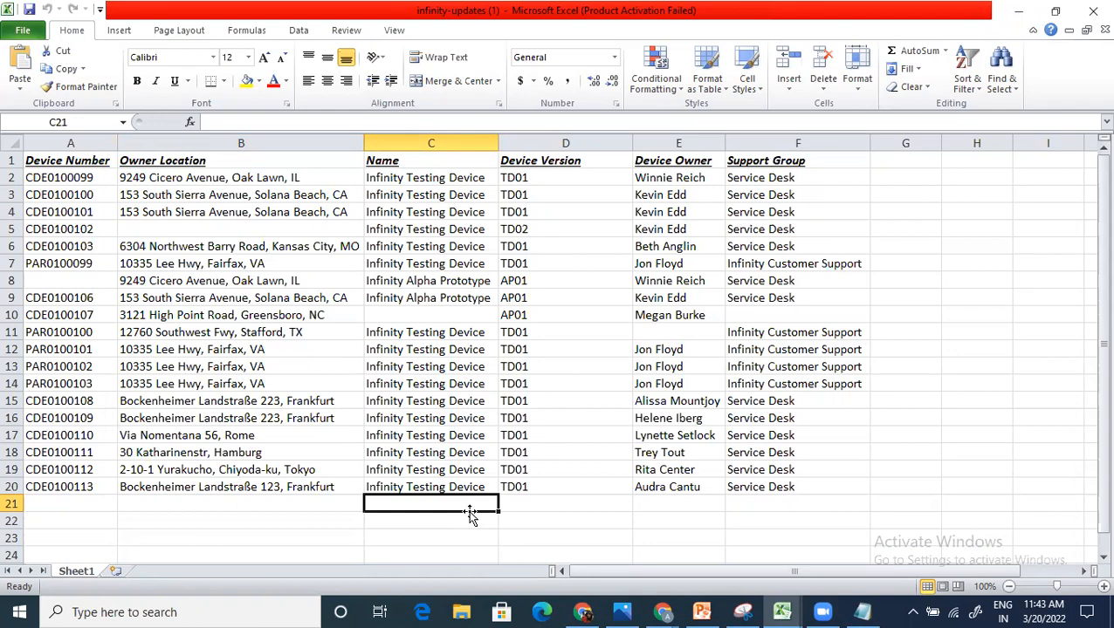
key(alt+Tab)
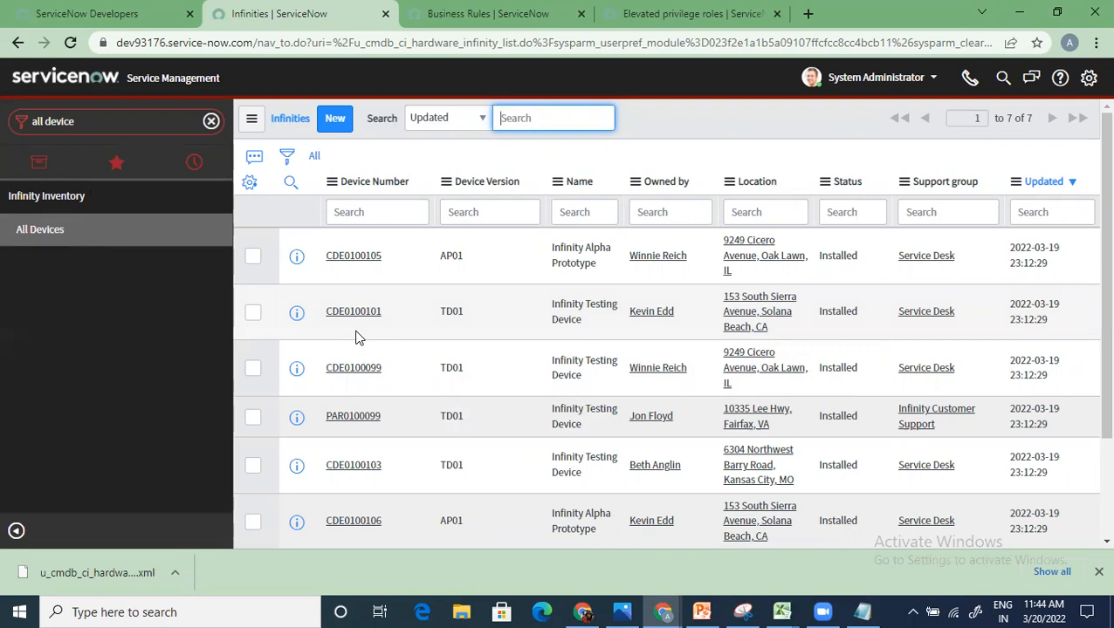
Step: Open the Load Data form and set the import set table to the existing table Infinity Imports [u_infinity_imports]
click(212, 128)
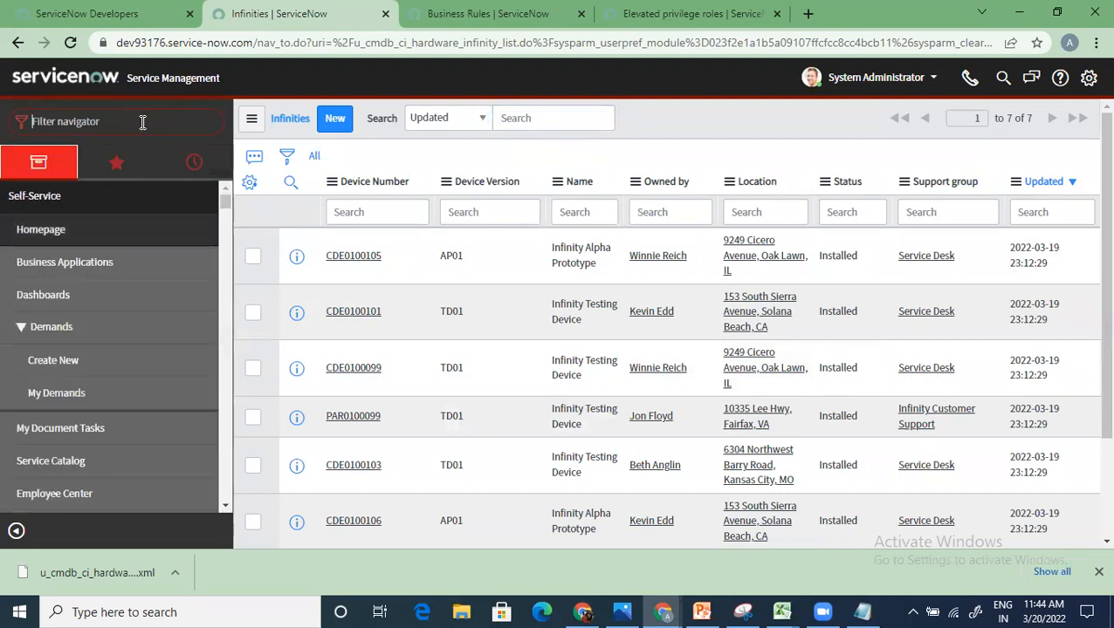
text(load da)
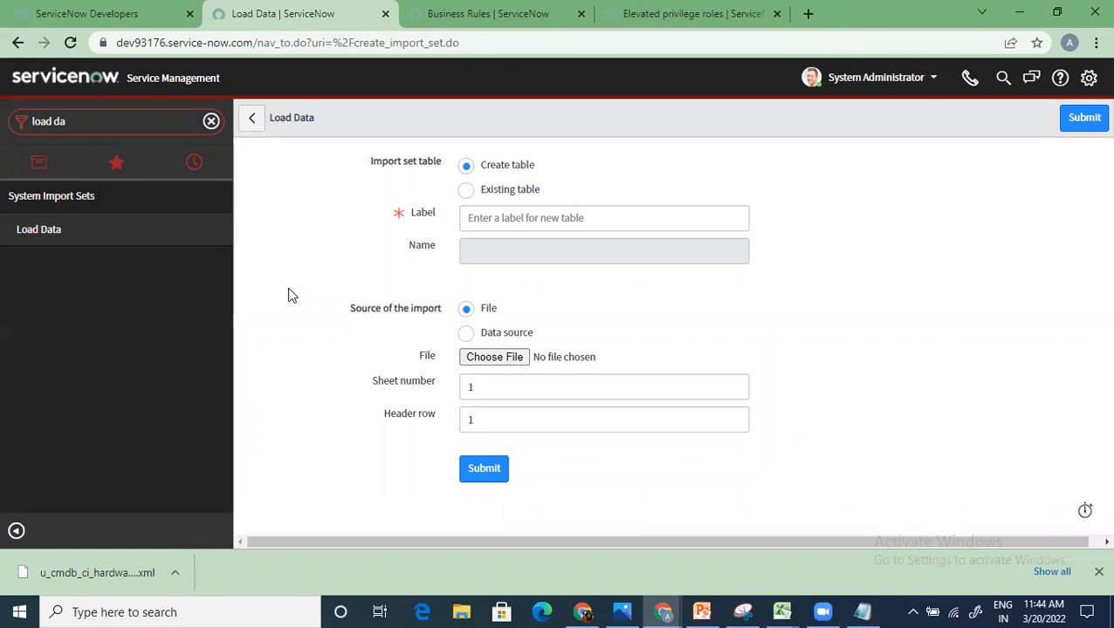
click(467, 191)
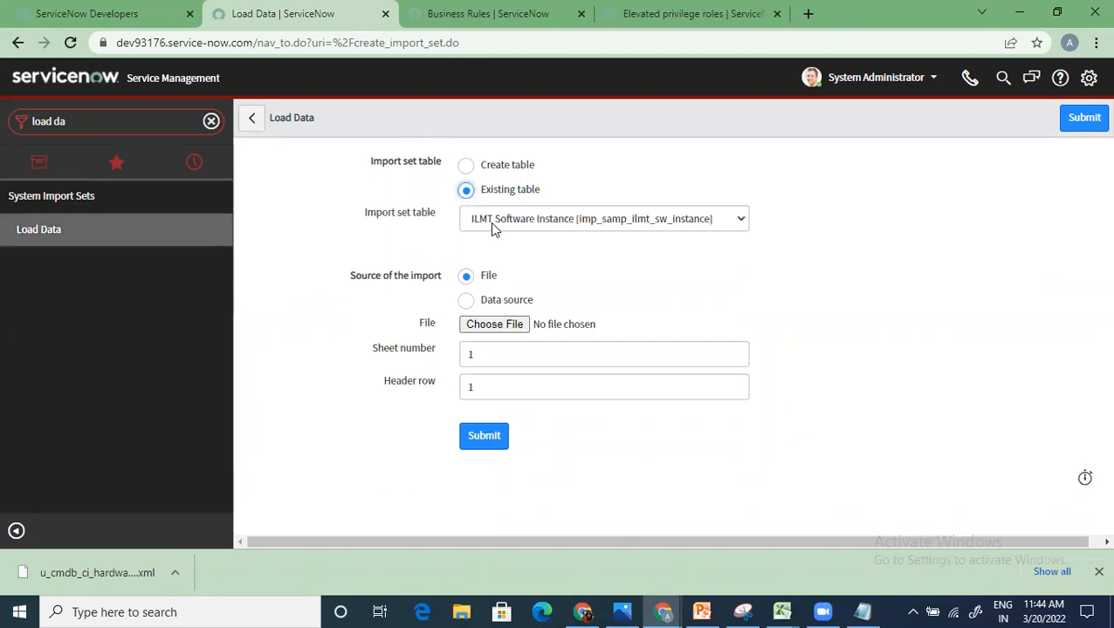
click(559, 219)
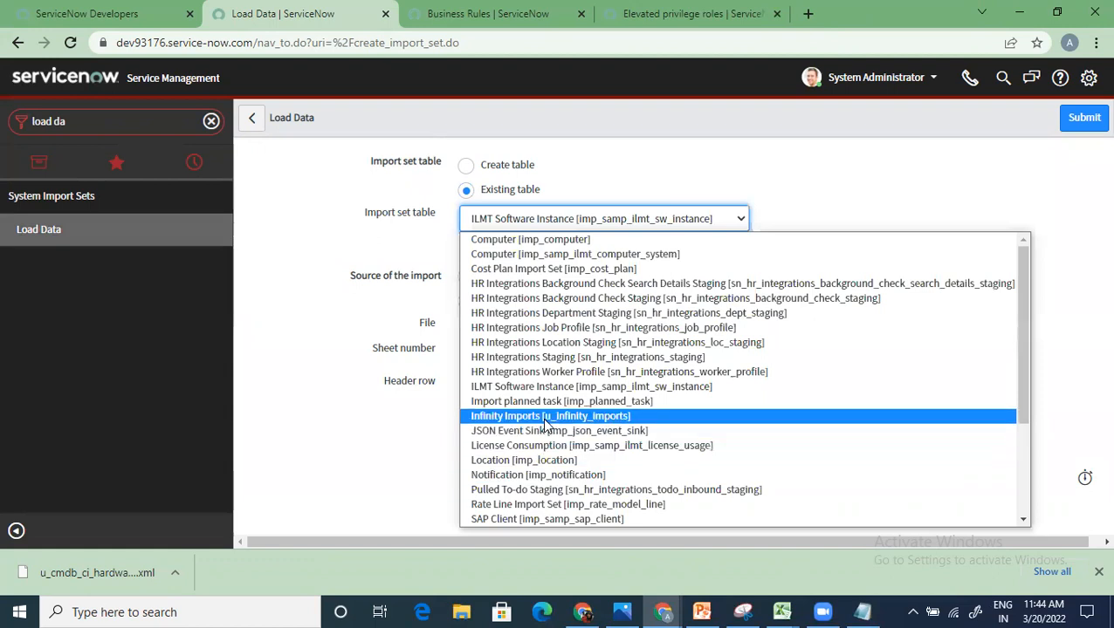
click(546, 417)
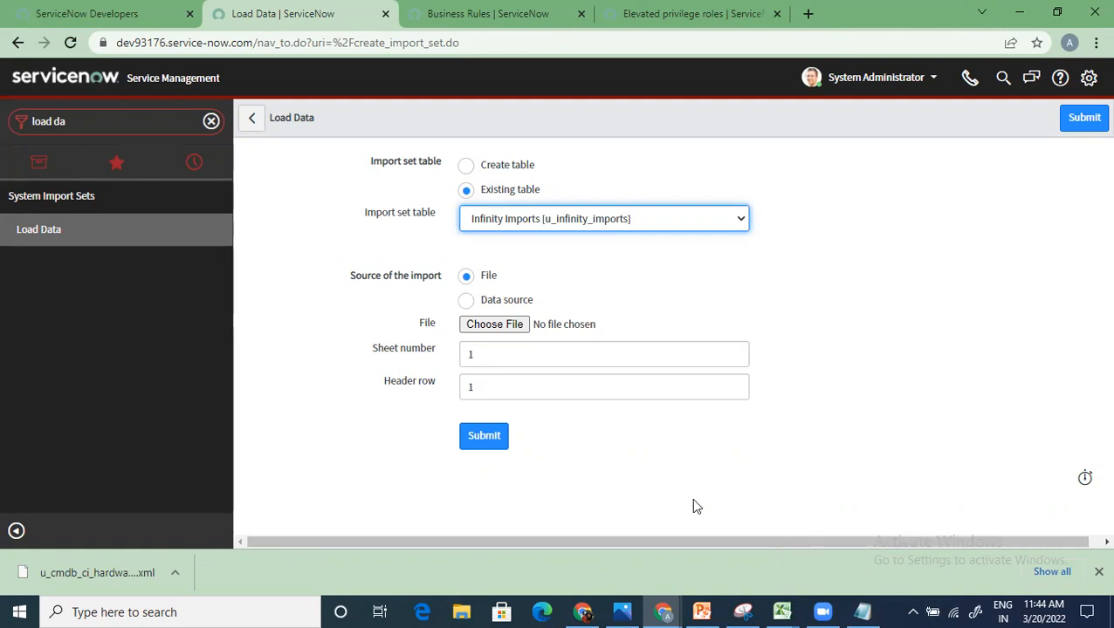
Step: Choose infinity-updates (1) from Downloads as the import file and submit the data load
click(490, 330)
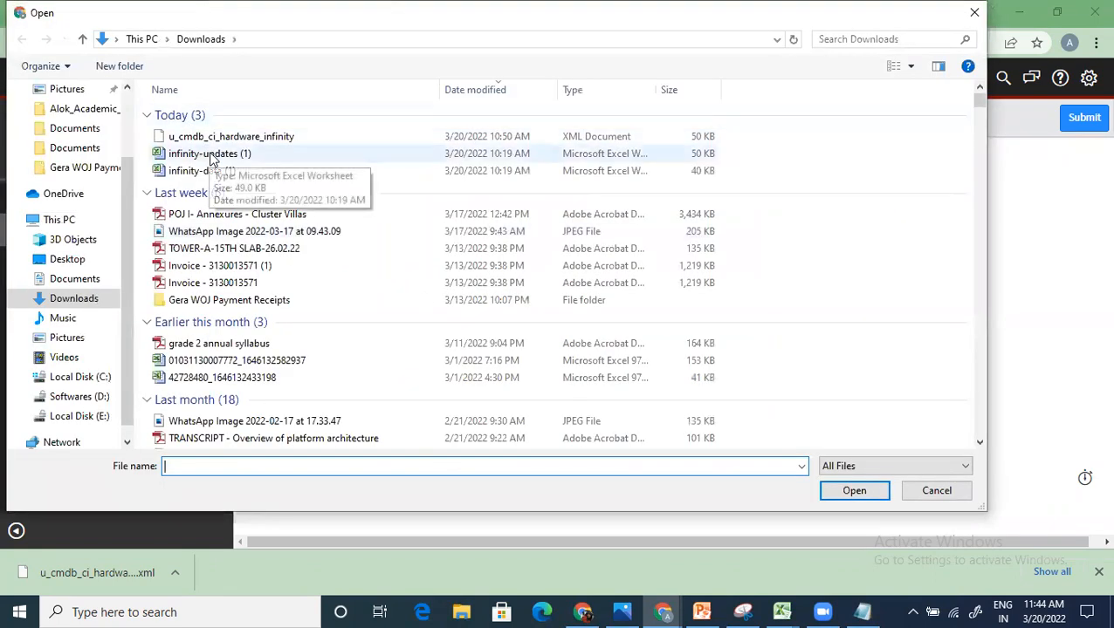
click(210, 155)
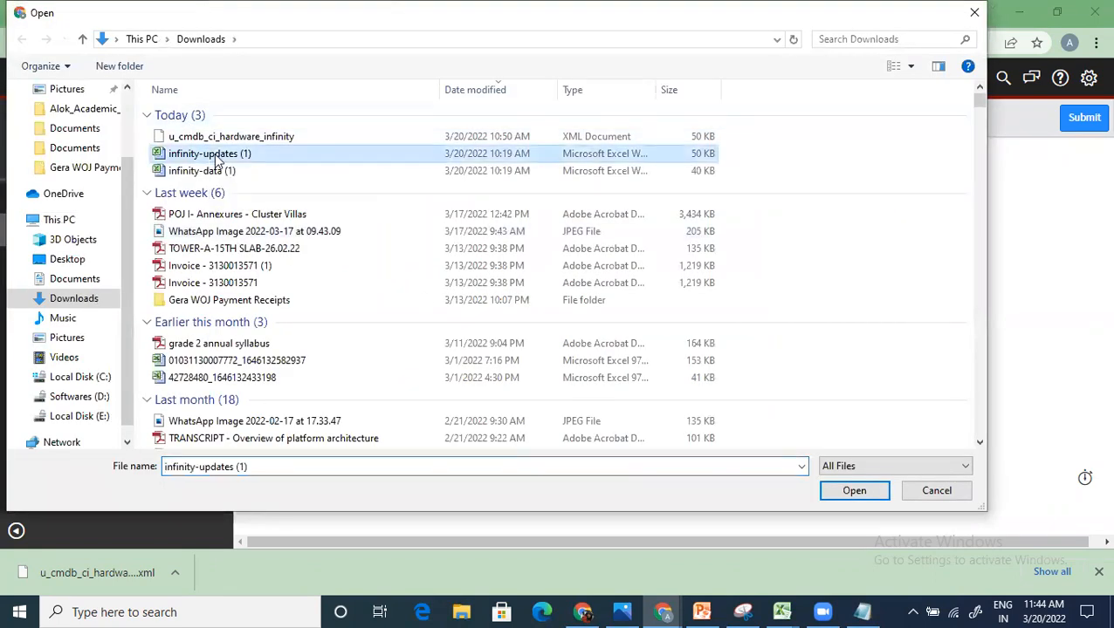
click(854, 491)
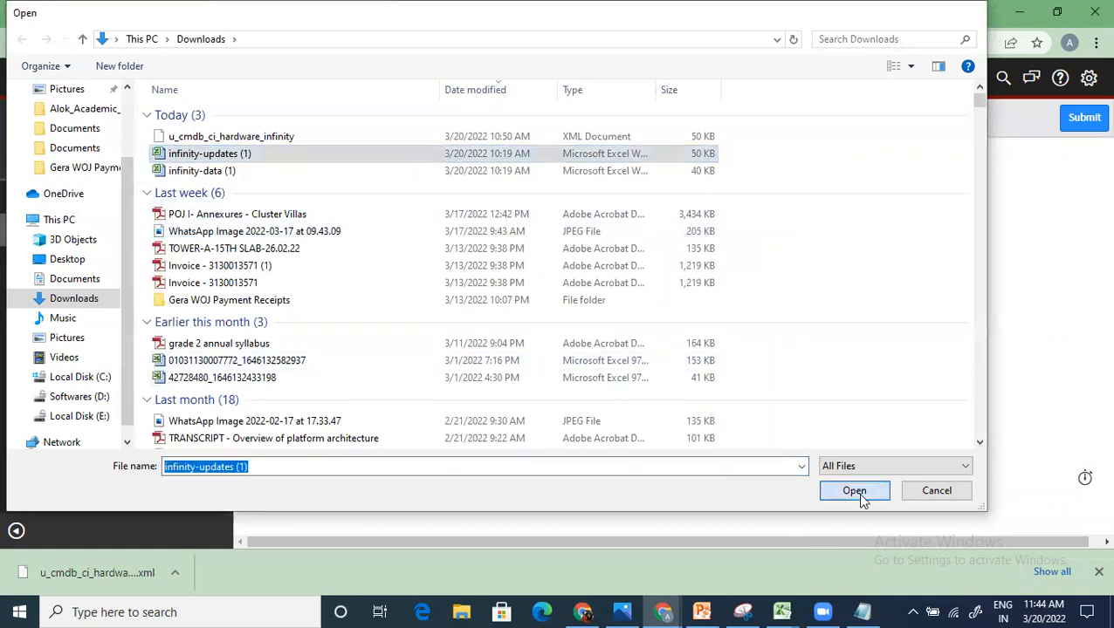
click(467, 436)
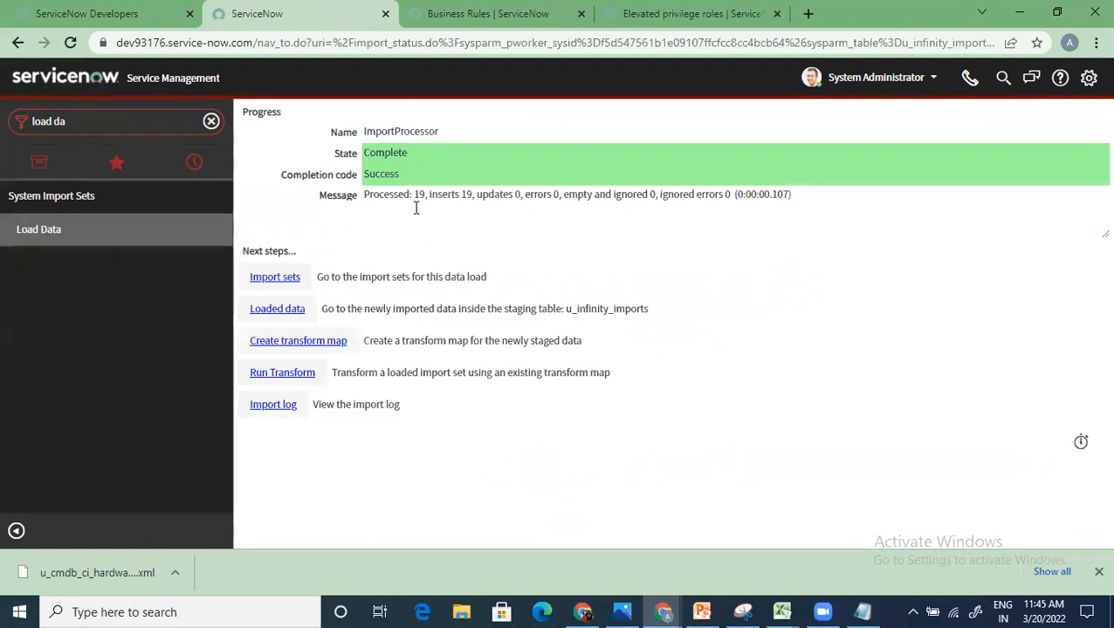
Step: Switch to Excel to examine the Device Version column of the infinity-updates (1) workbook, and return to ServiceNow
mouse_move(772, 607)
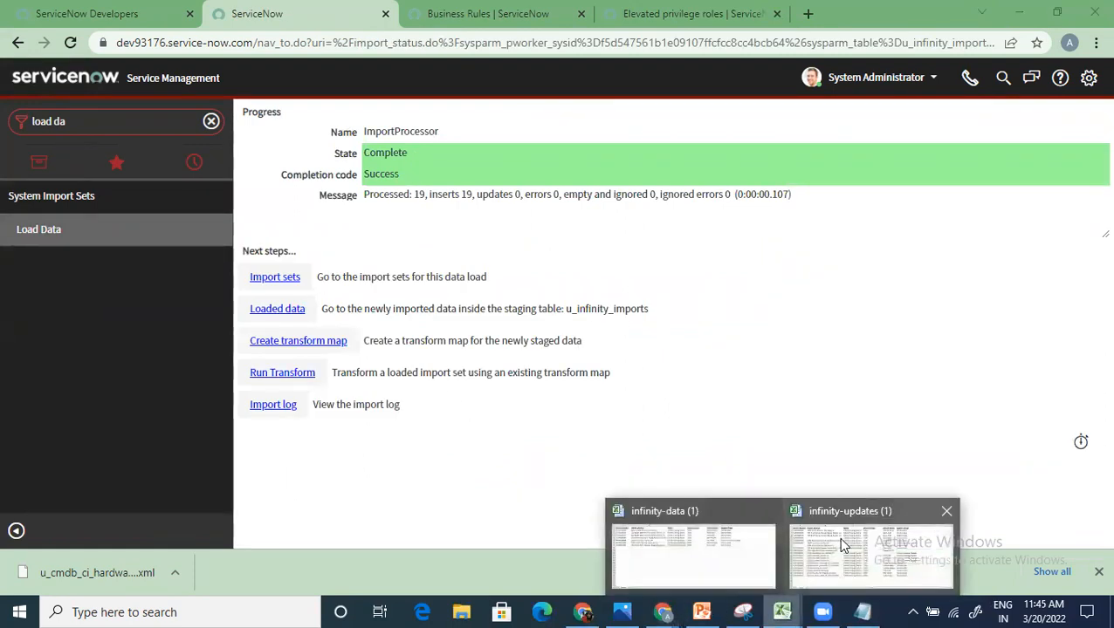
click(838, 536)
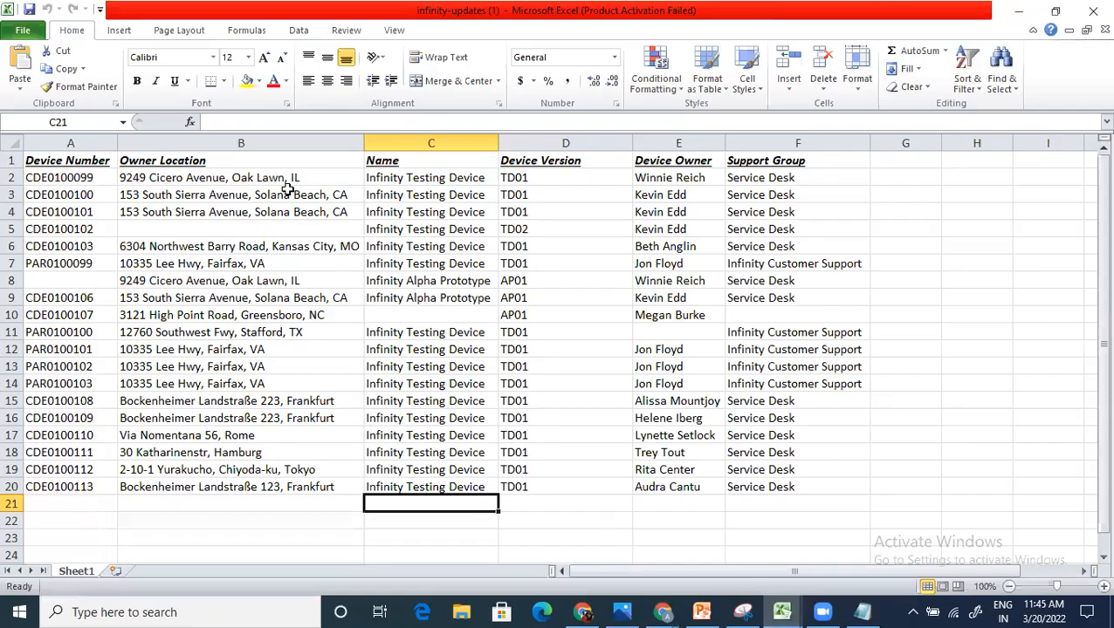
click(528, 141)
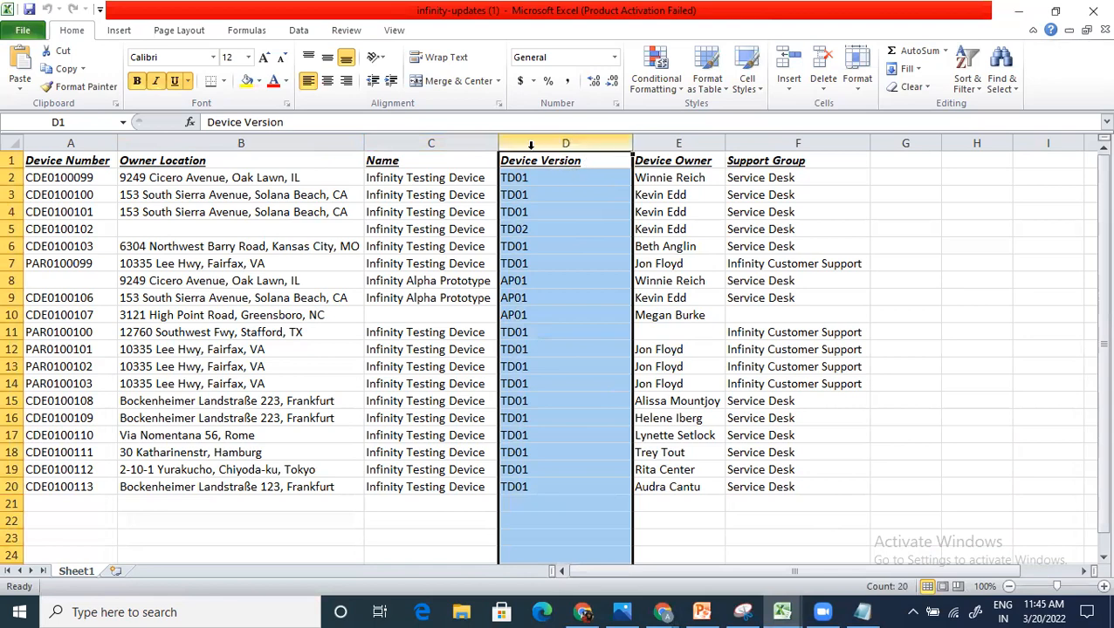
click(570, 520)
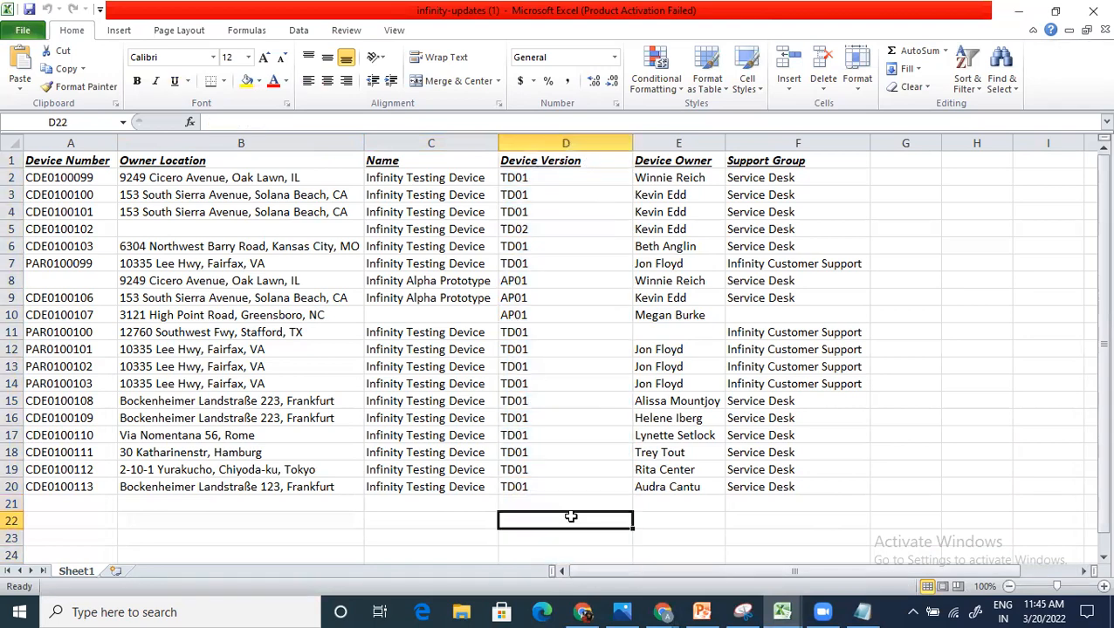
key(alt+Tab)
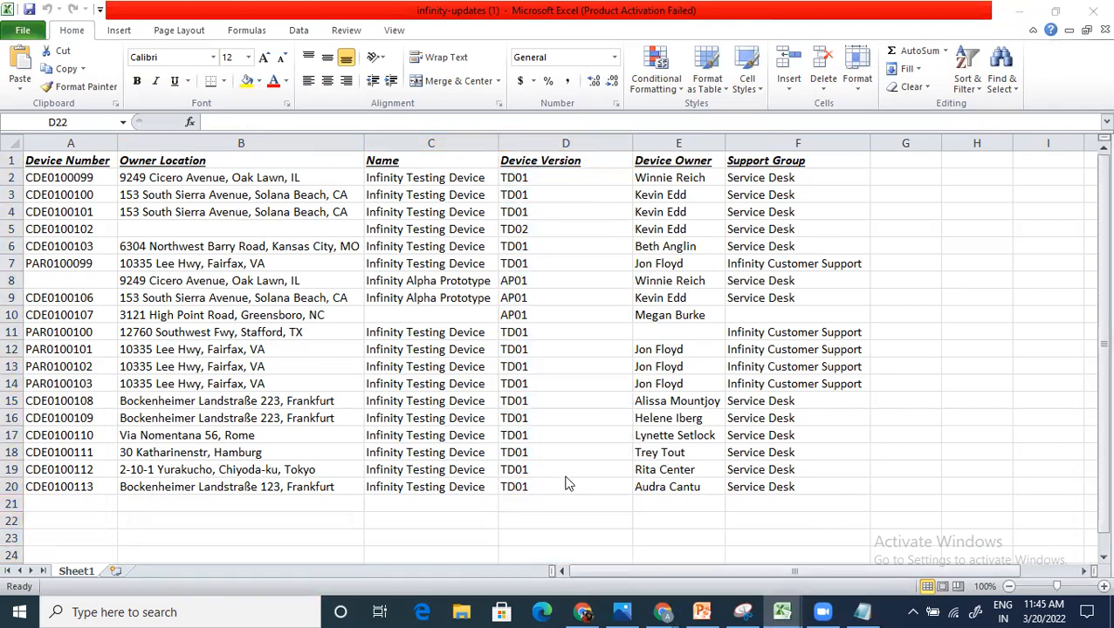
key(alt+Tab)
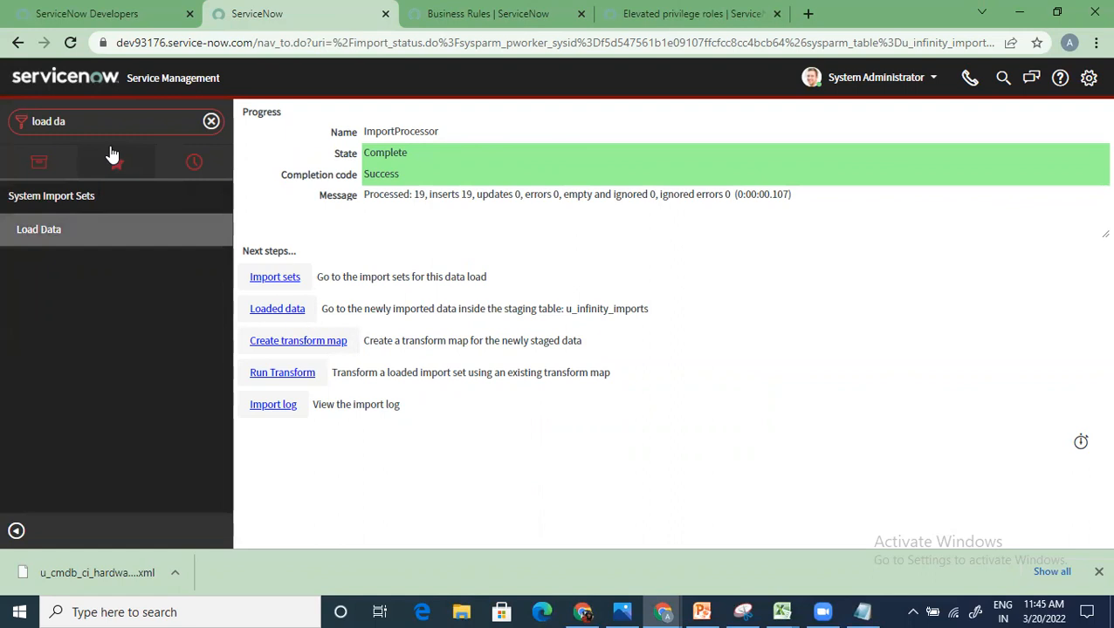
Step: Find the transform maps whose name contains infinity and open the Infinity Transform Map
click(212, 124)
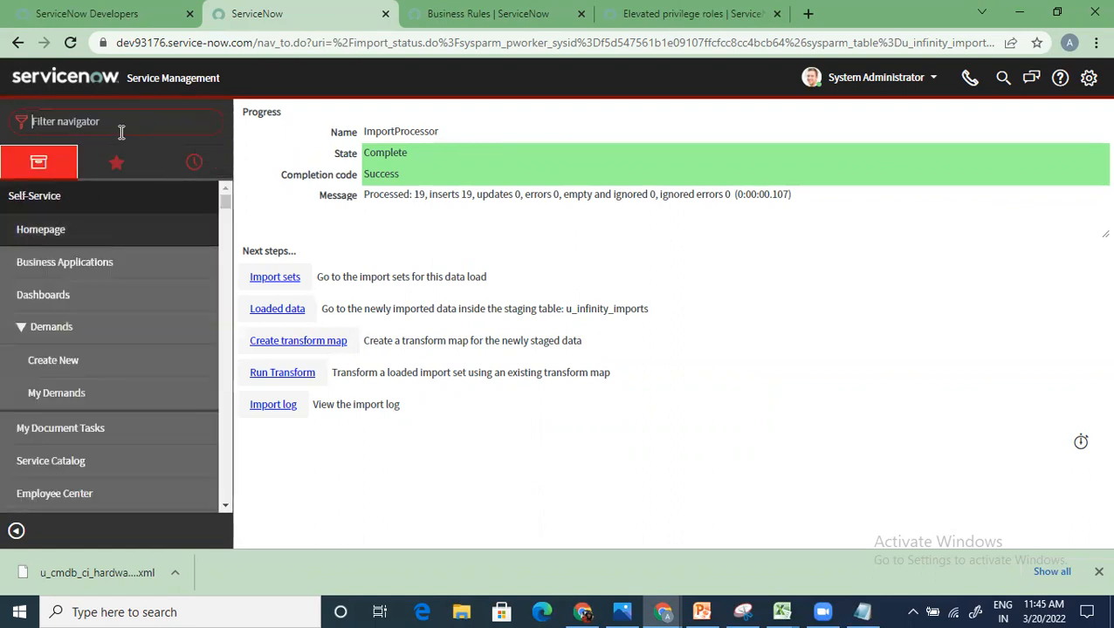
text(tra)
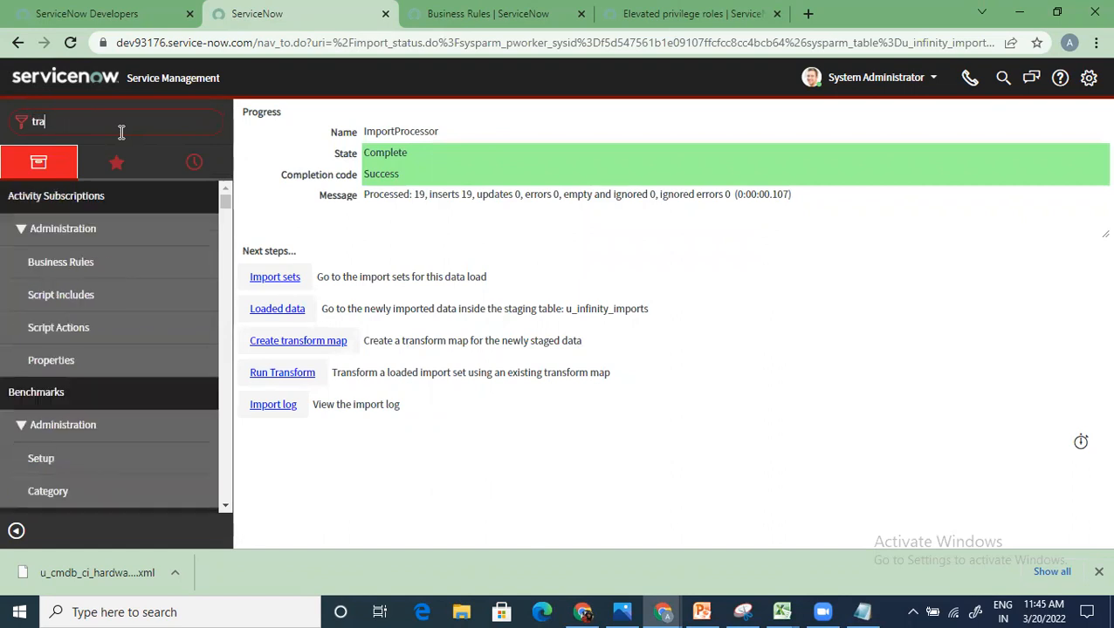
text(nsform map)
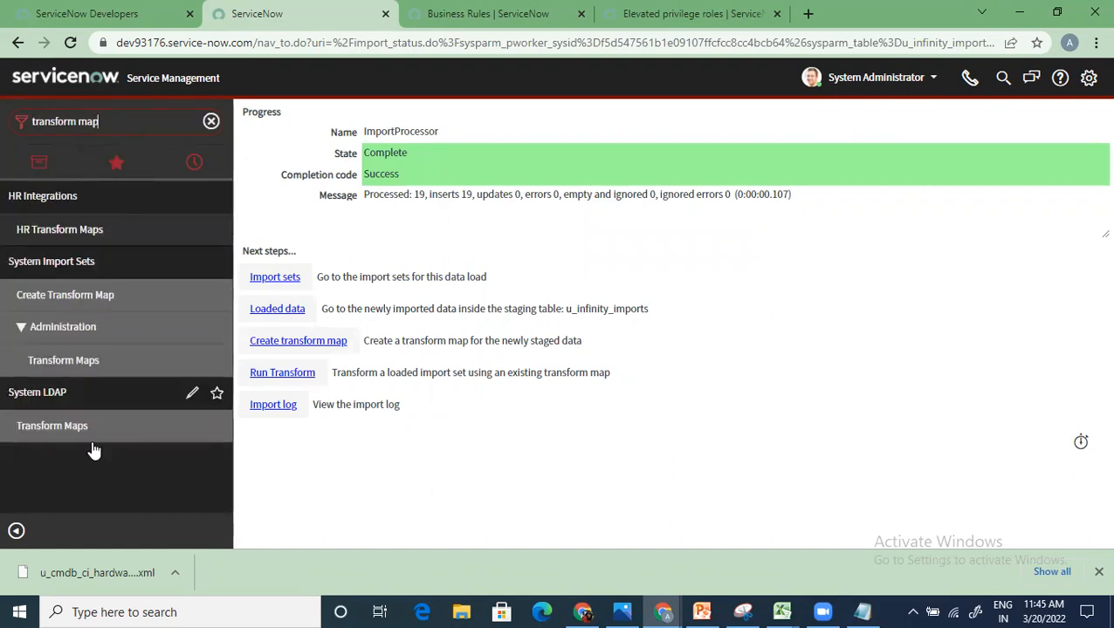
click(95, 359)
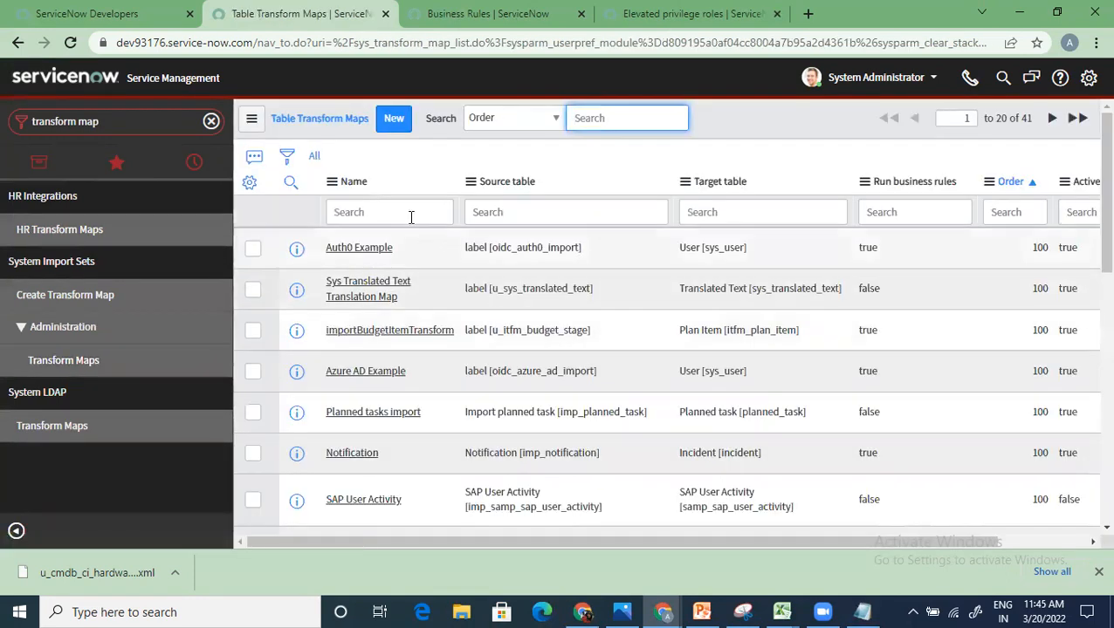
click(341, 212)
text(*infinity)
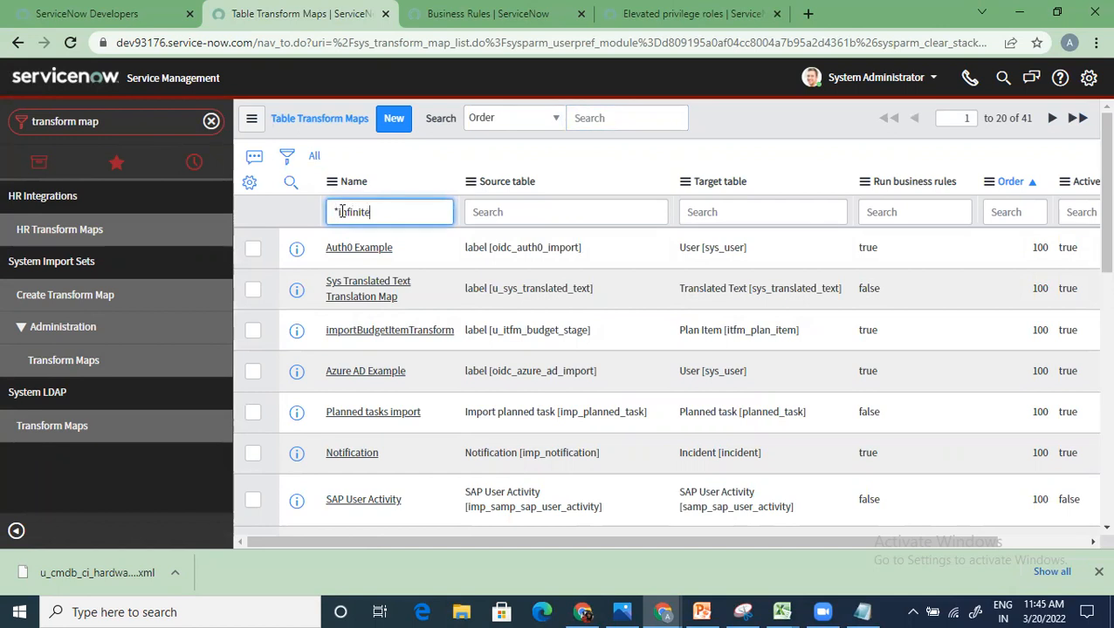
key(Return)
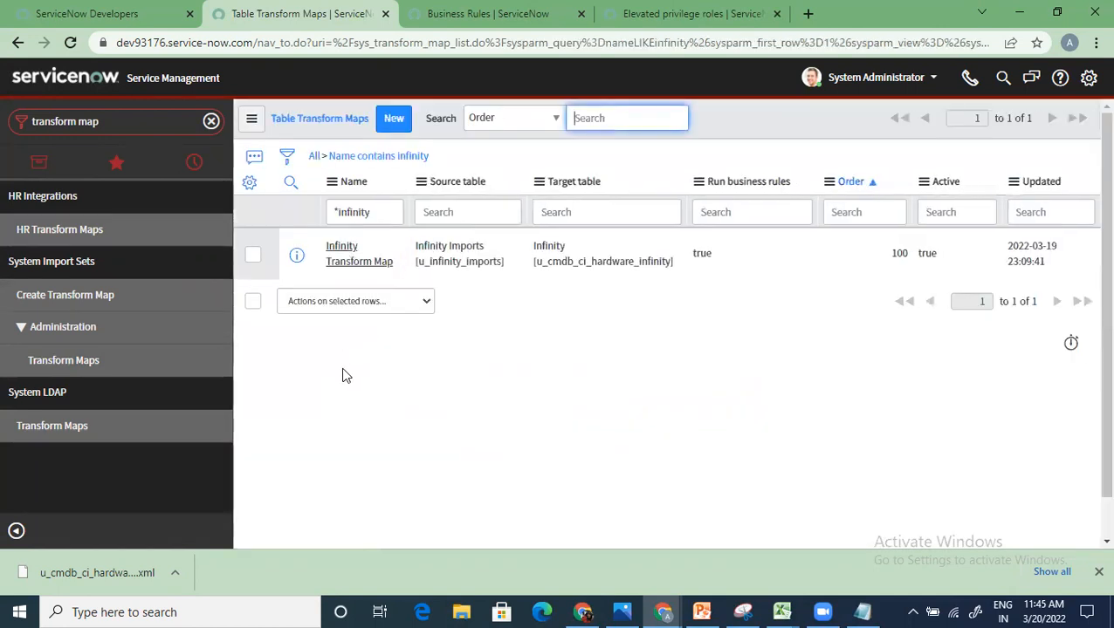
click(354, 262)
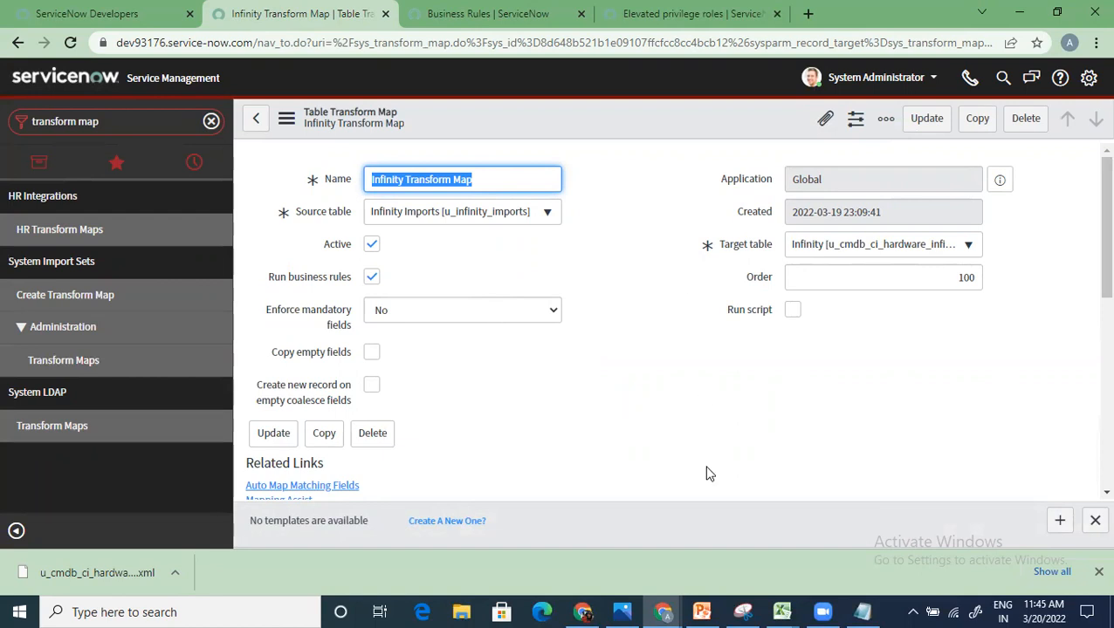
Step: Switch to Excel to examine the Device Number values of the infinity-data (1) workbook, and return to ServiceNow
click(780, 611)
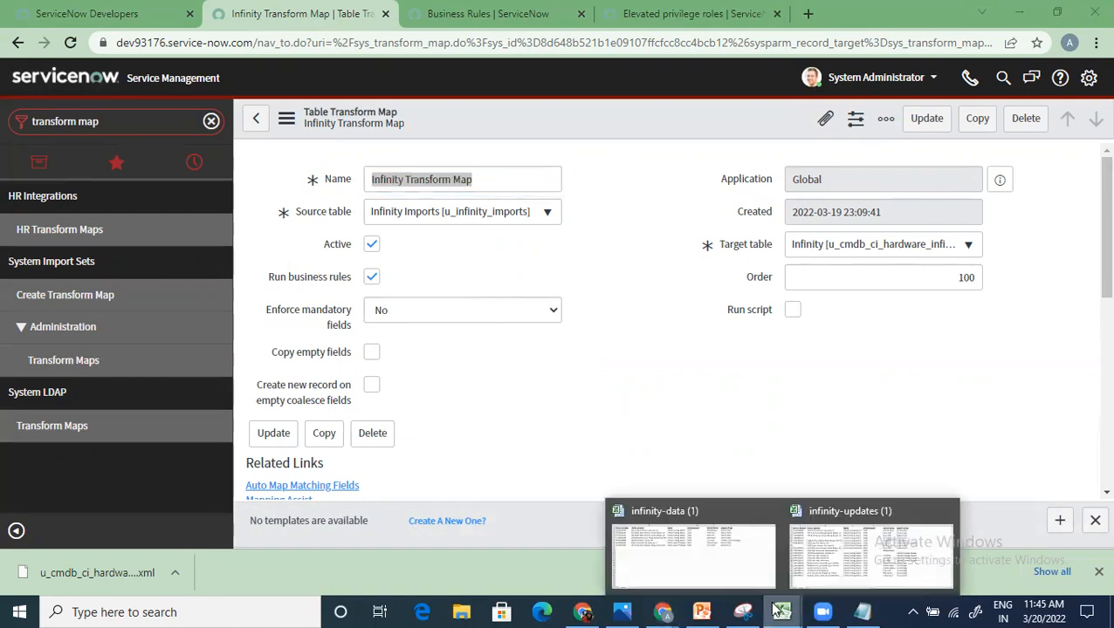
click(706, 565)
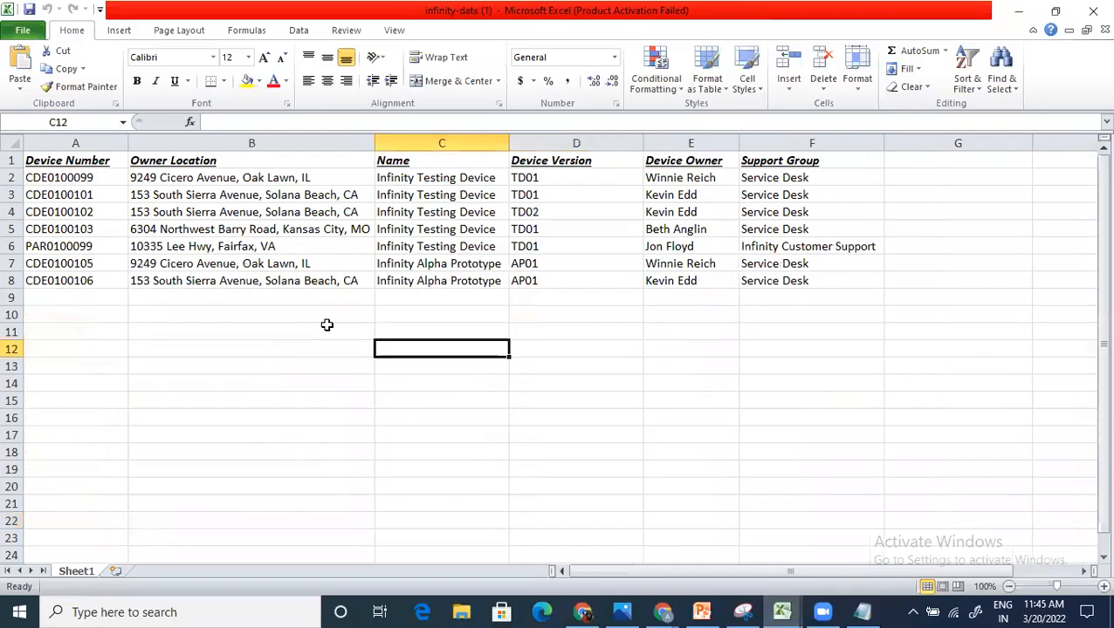
click(71, 179)
click(62, 224)
click(56, 261)
click(54, 280)
click(80, 178)
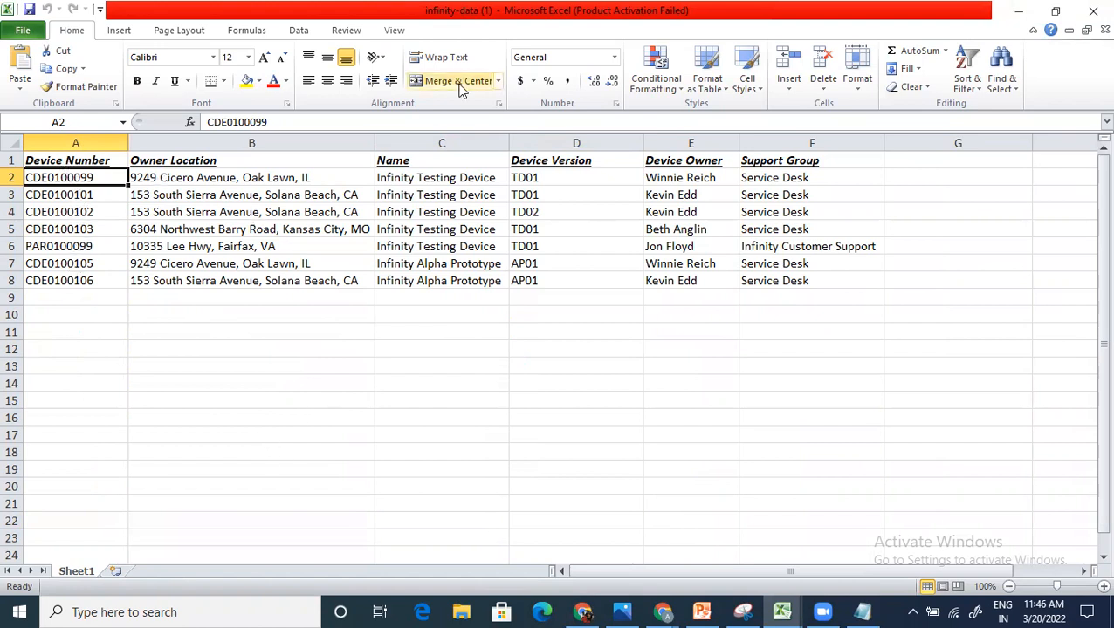
click(1019, 18)
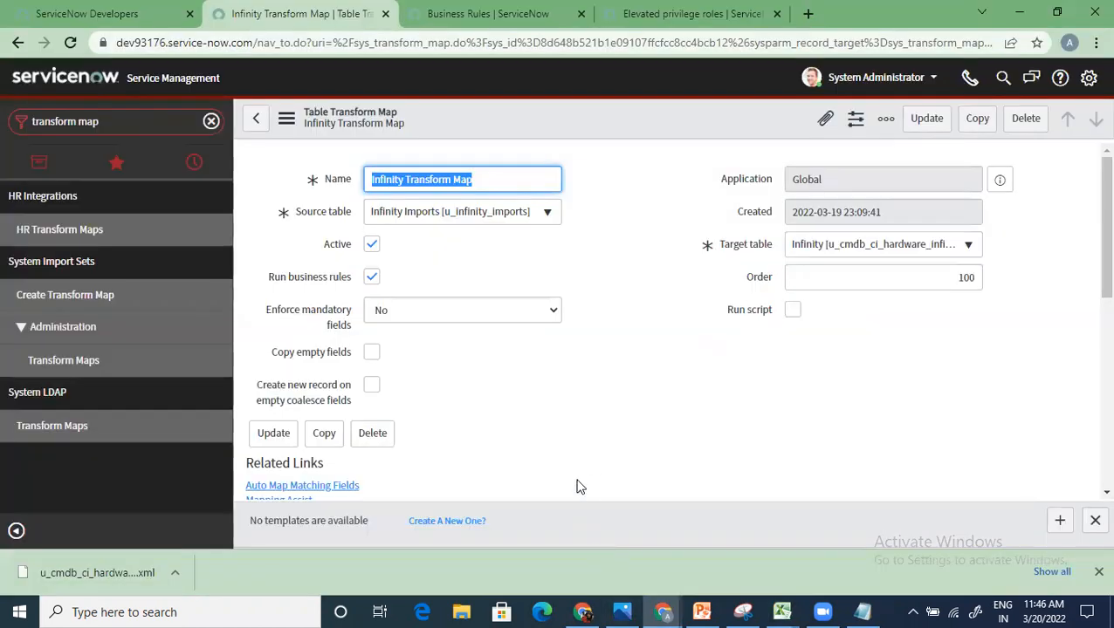
Step: Set Coalesce to true for the u_device_number field map of the Infinity Transform Map
scroll(538, 452, down, 4)
scroll(538, 452, down, 1)
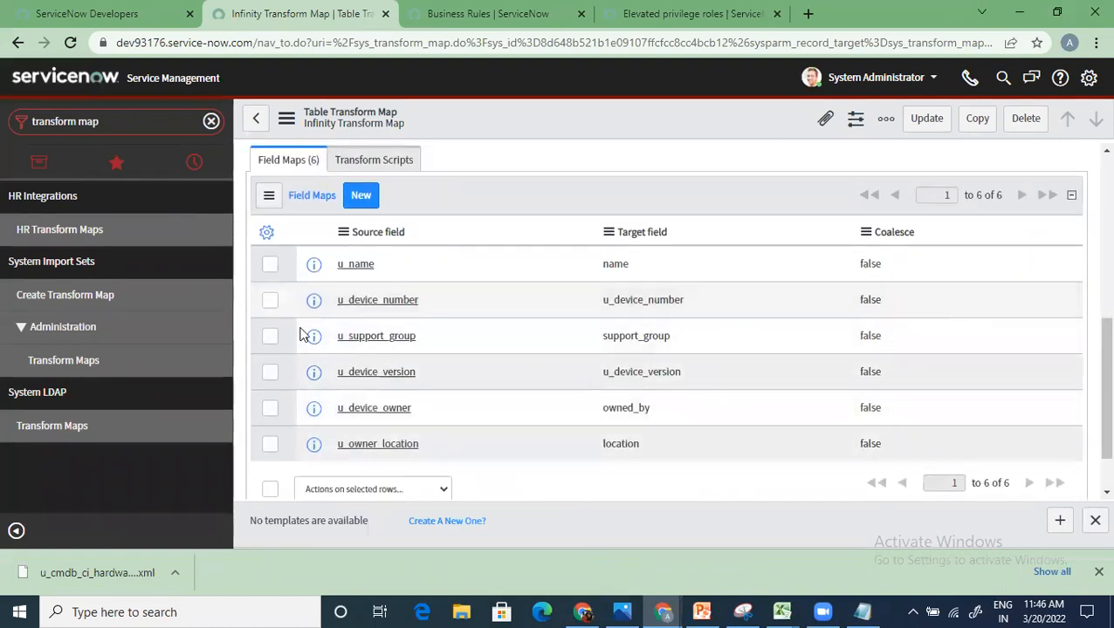
click(901, 306)
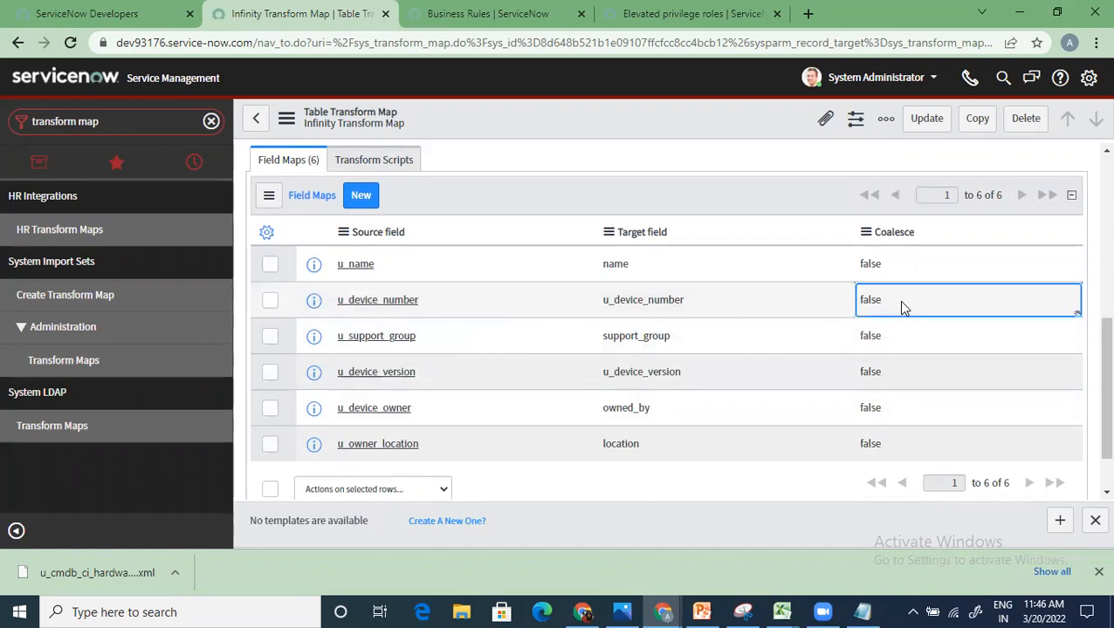
click(902, 305)
click(904, 305)
click(877, 321)
click(937, 299)
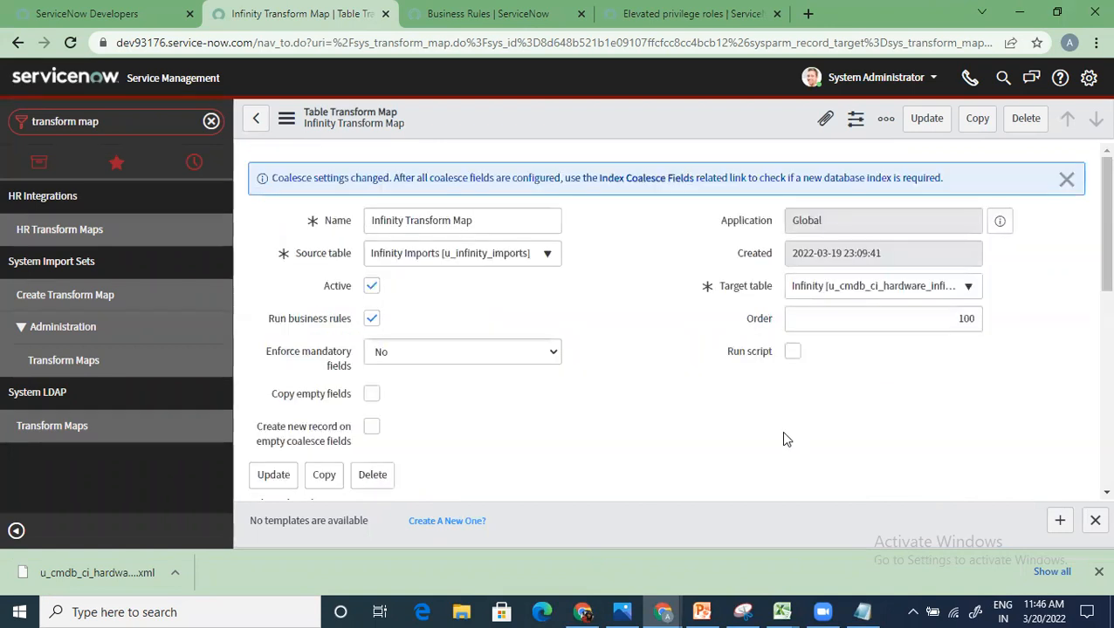
Step: Examine the field maps, their Coalesce settings and the related links of the Infinity Transform Map
scroll(783, 438, down, 5)
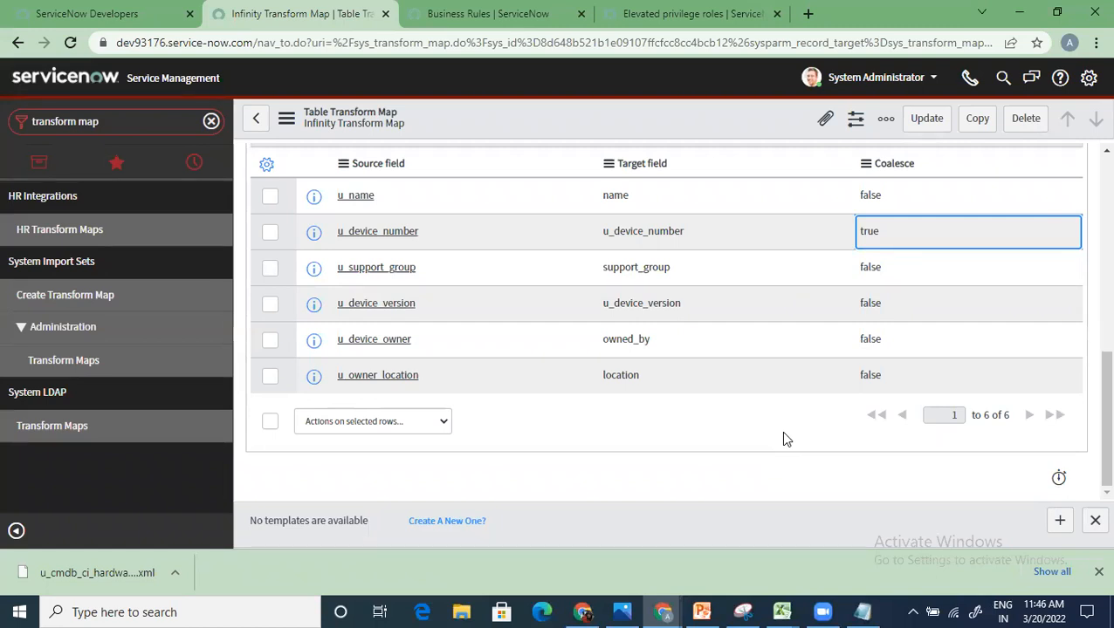
scroll(782, 439, up, 2)
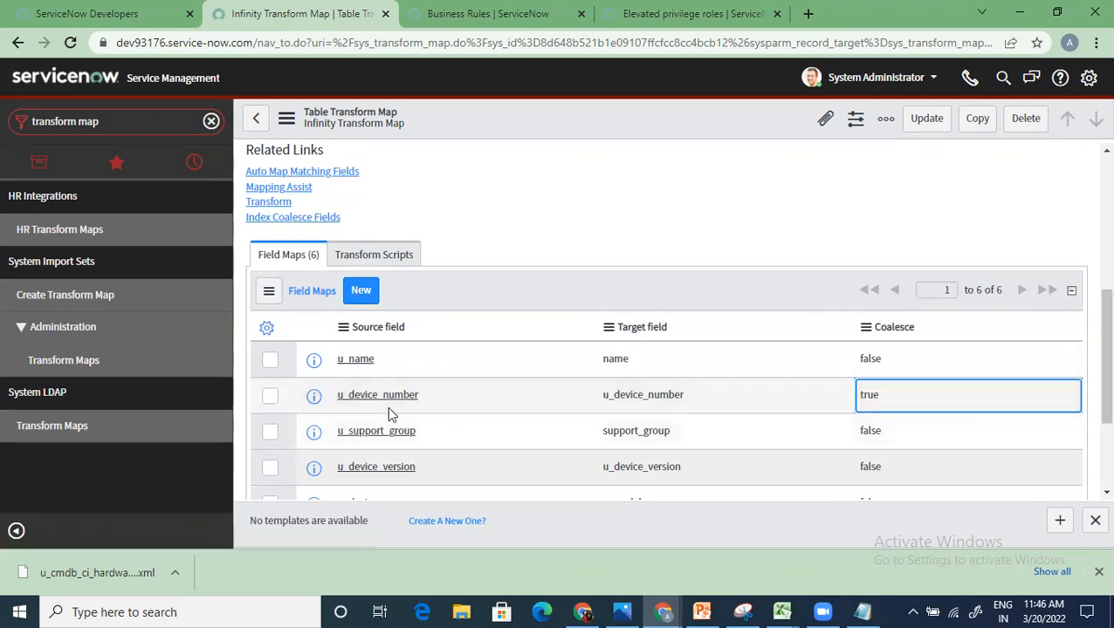
scroll(390, 413, down, 2)
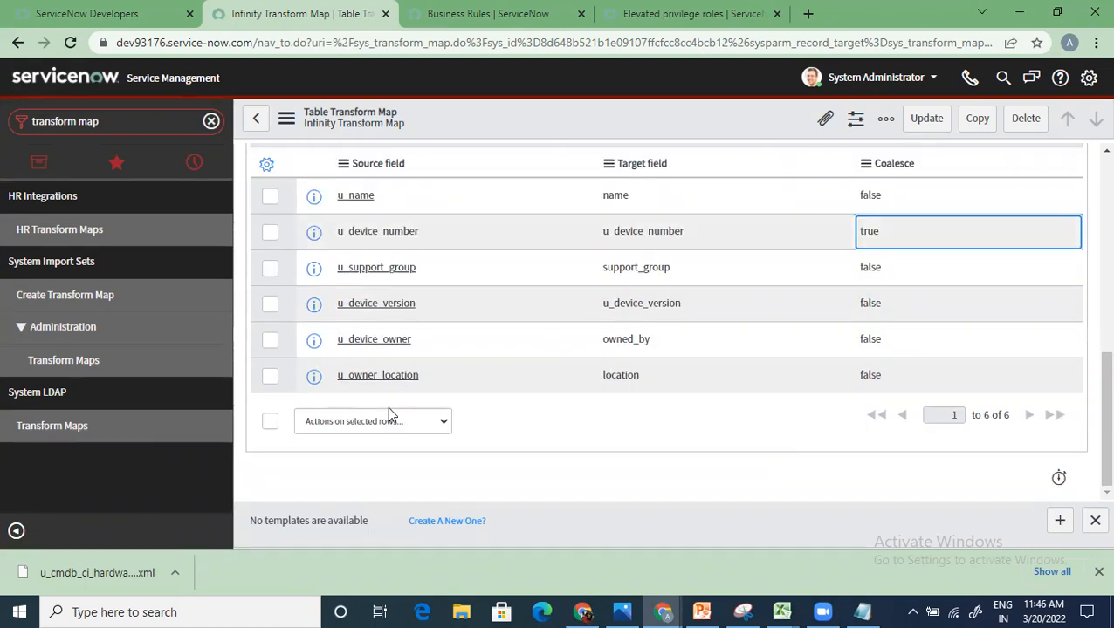
scroll(390, 414, up, 2)
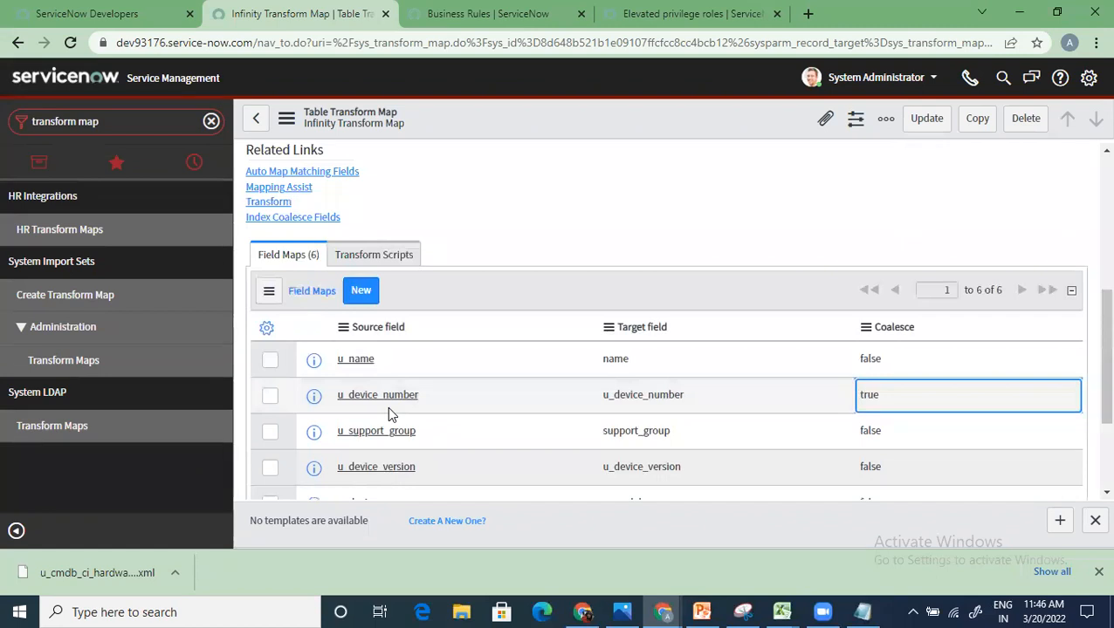
scroll(390, 414, up, 1)
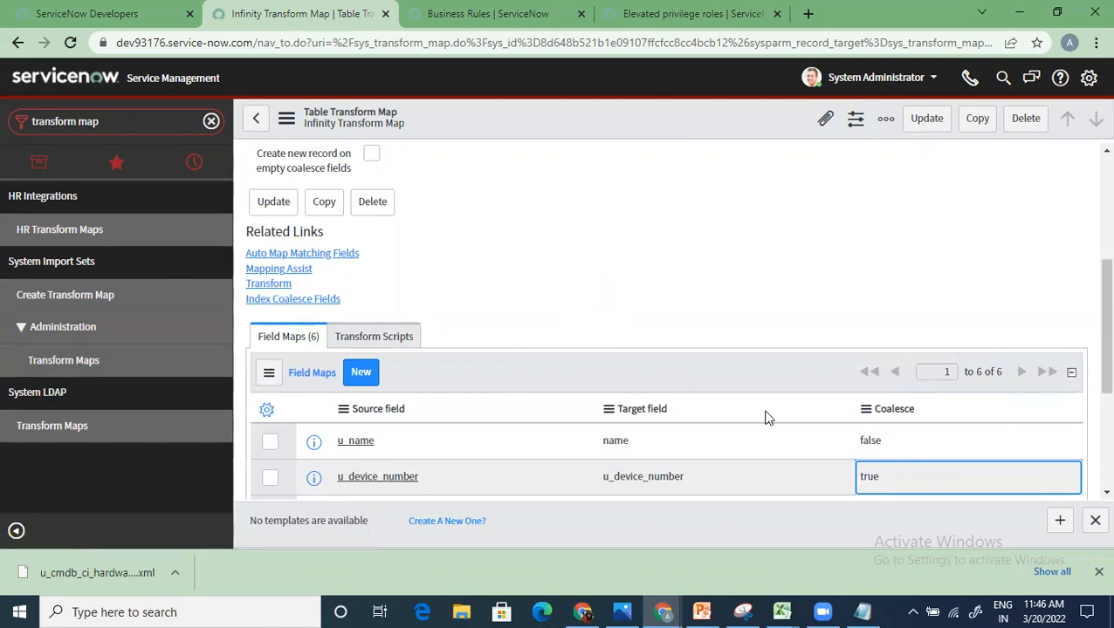
scroll(768, 419, down, 3)
scroll(751, 307, up, 3)
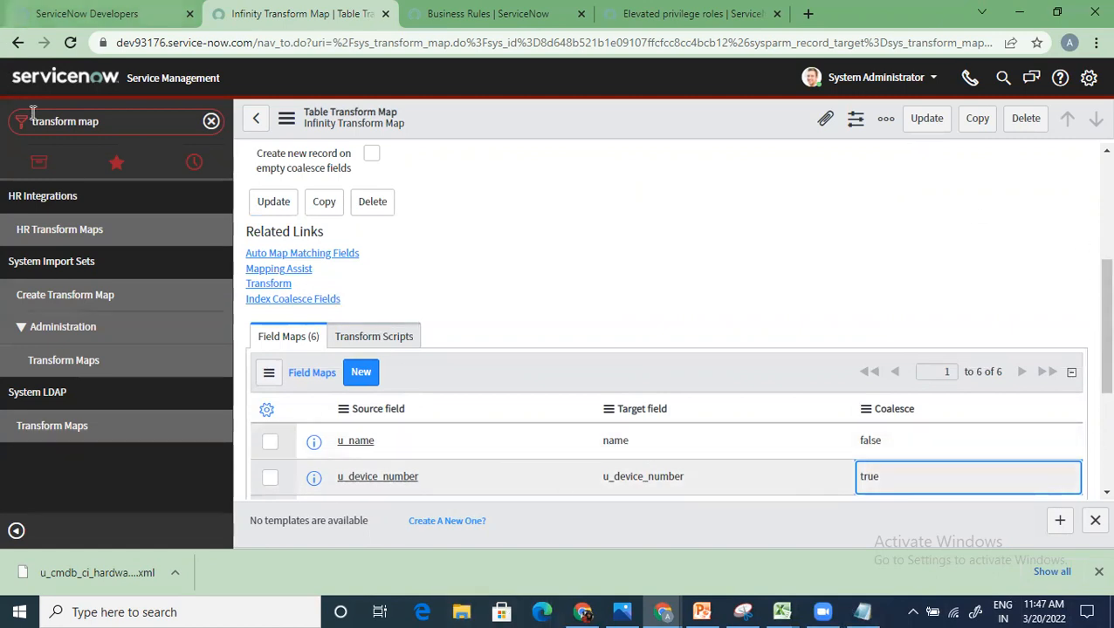
Step: Open the Load Data form and return to the Table Transform Maps list
click(210, 122)
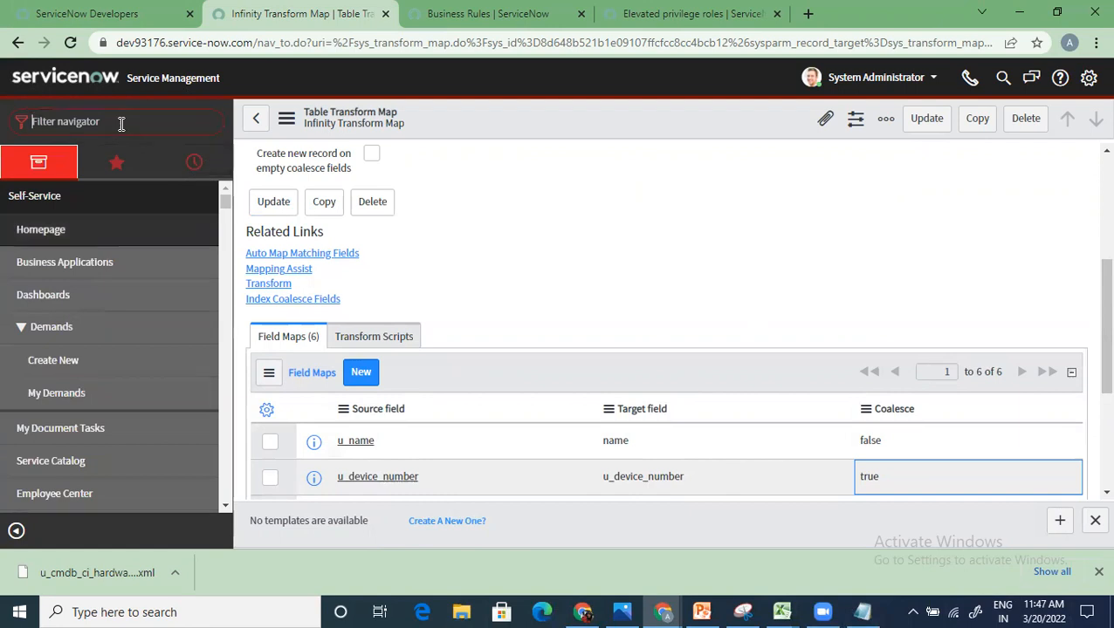
text(load data)
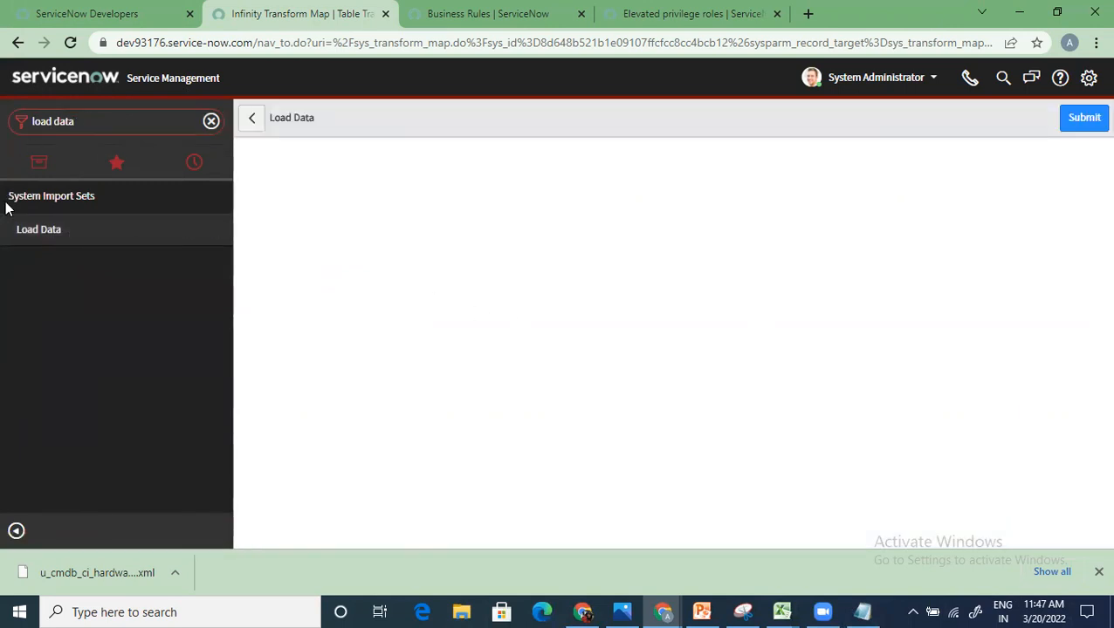
click(213, 121)
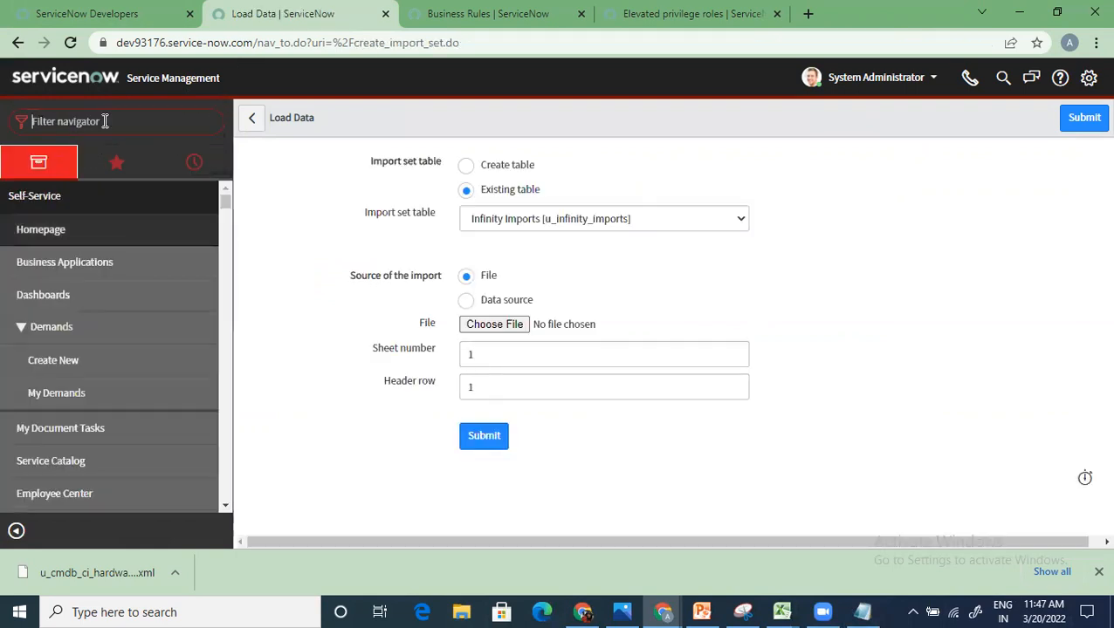
text(transform map)
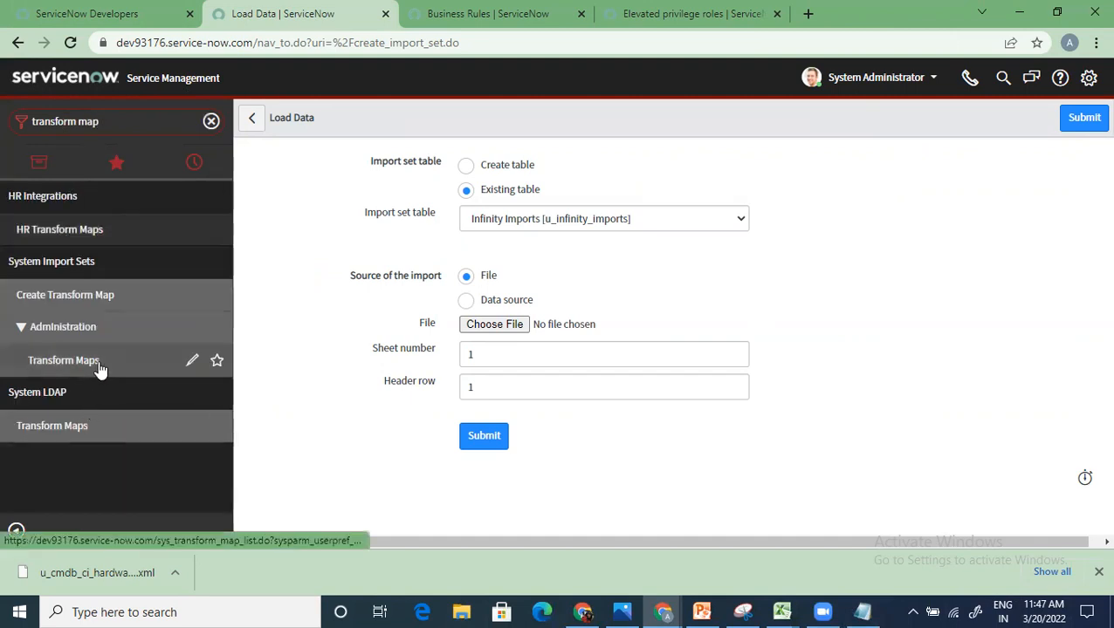
click(99, 361)
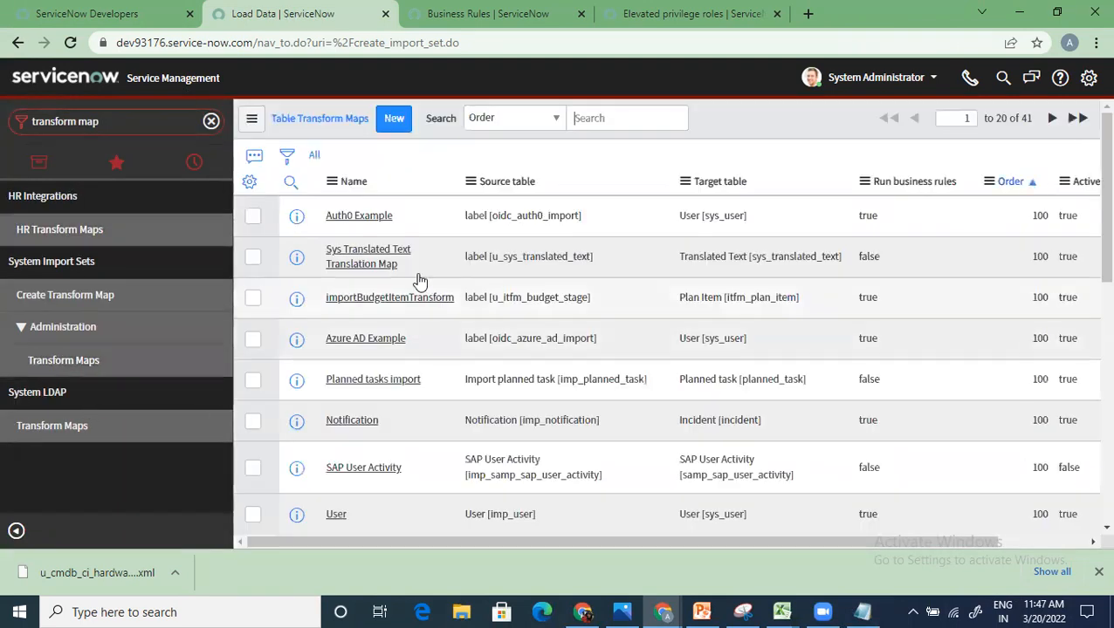
Step: Filter the transform maps by the name "*infinity" and open the Infinity Transform Map
click(395, 211)
text(*infinity)
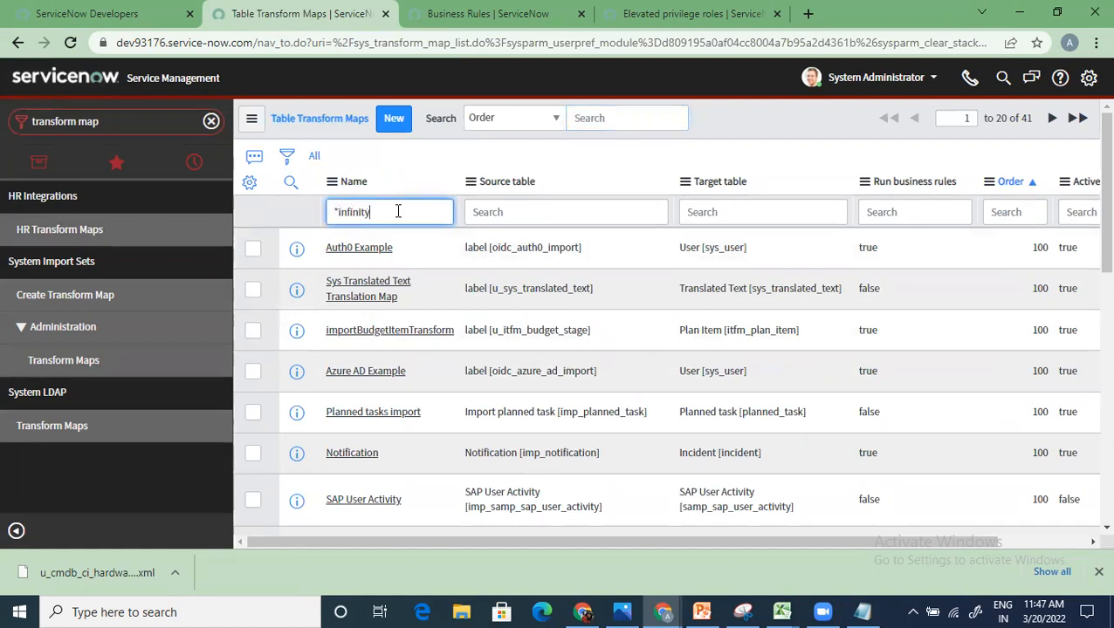
key(Return)
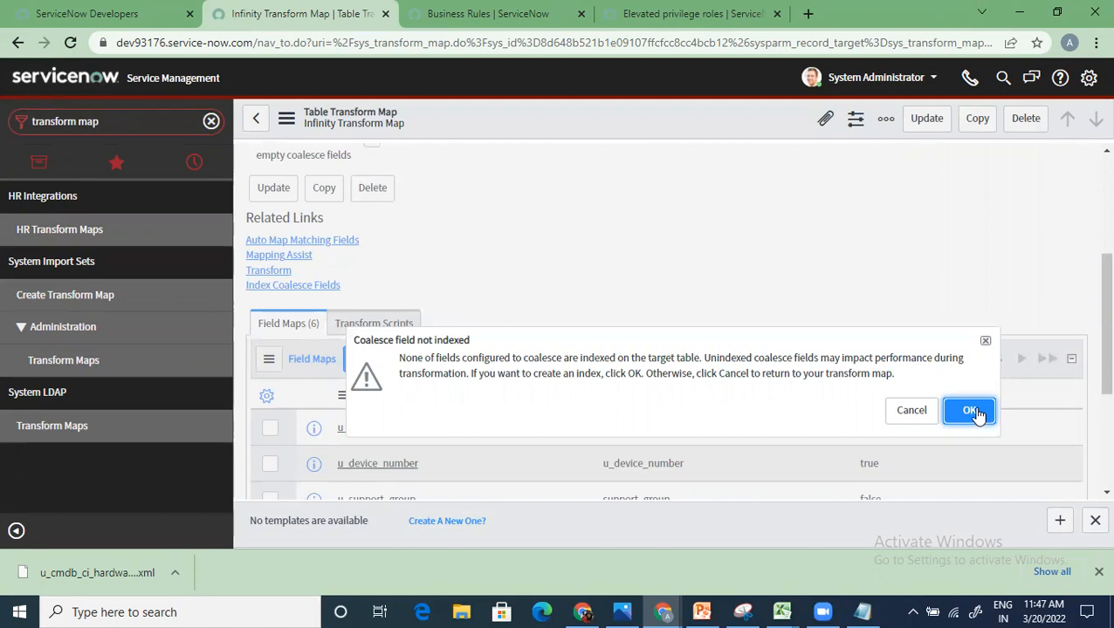
Step: Schedule creation of an index on the Infinity table's Device Number coalesce field, with Do not notify me chosen for completion
click(973, 414)
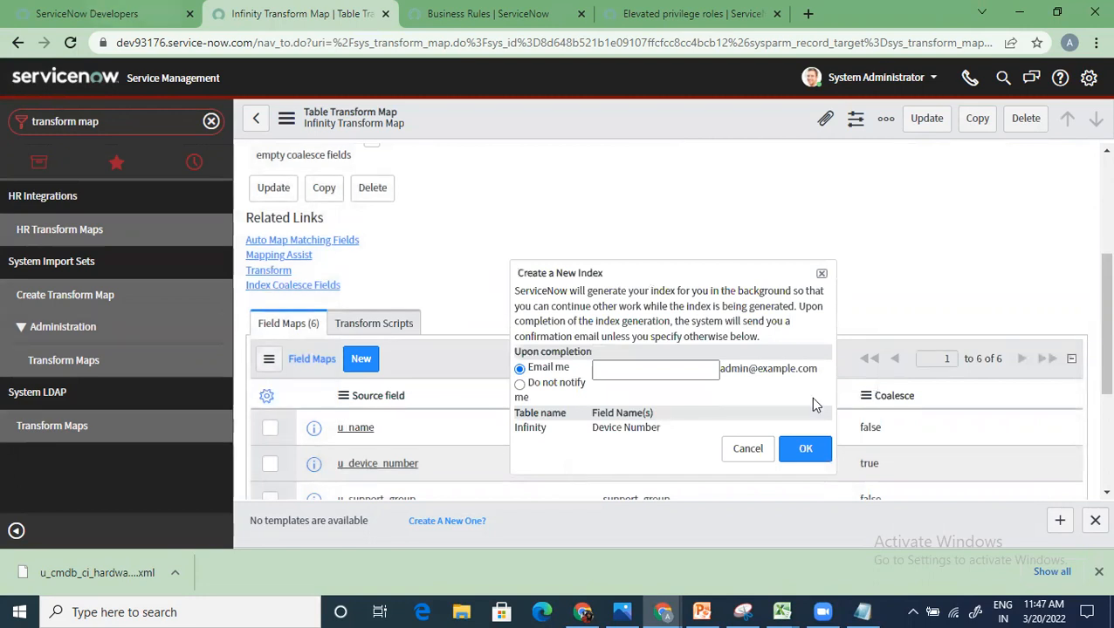
click(801, 449)
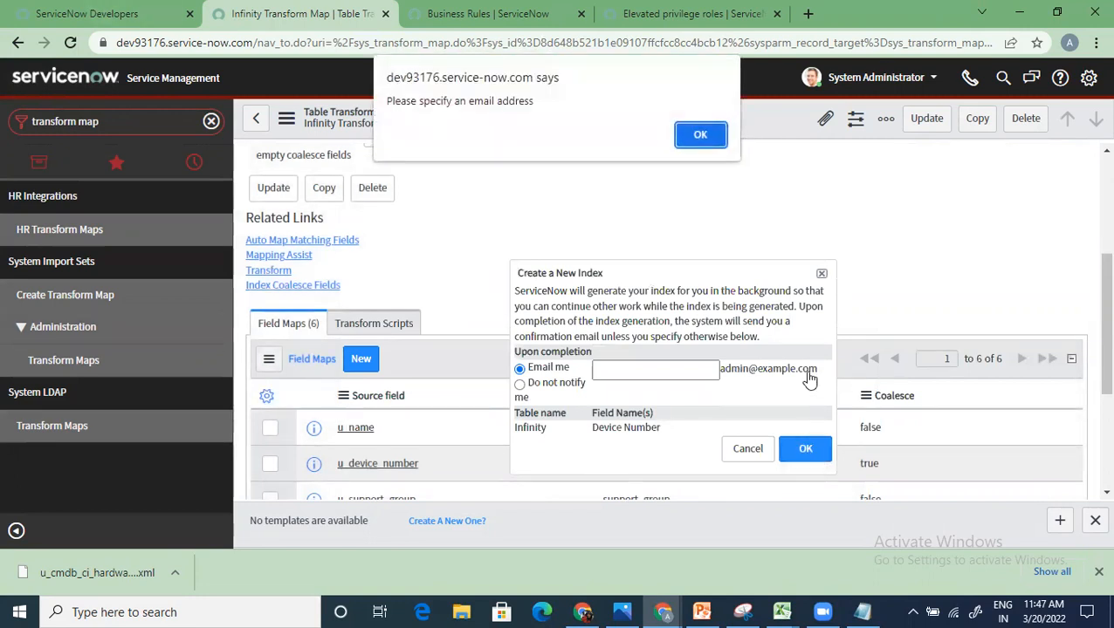
click(700, 133)
click(557, 397)
click(803, 449)
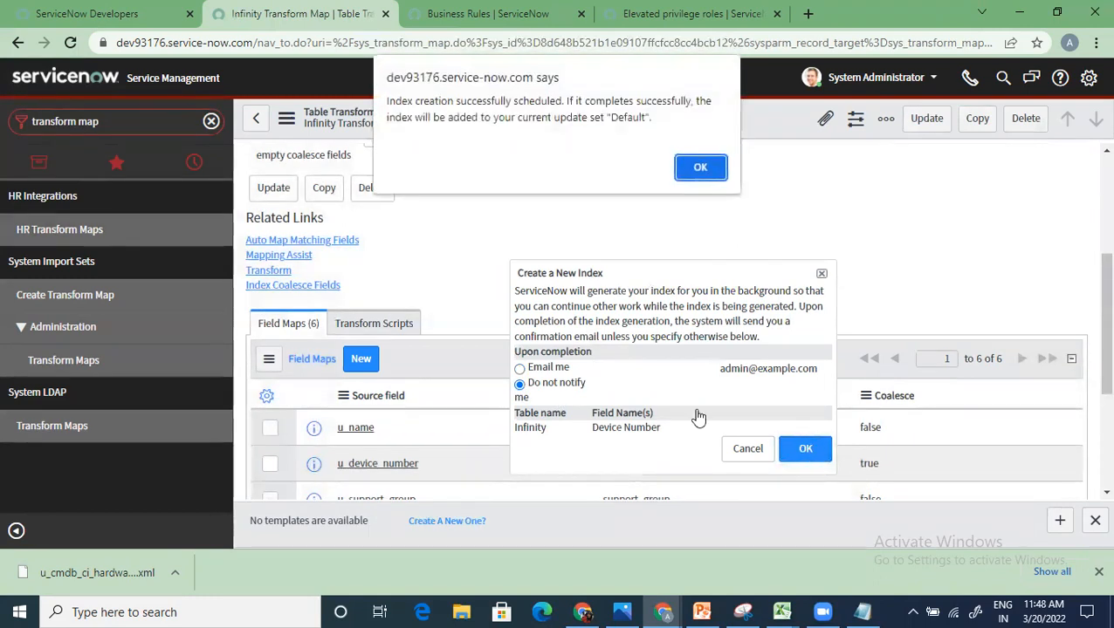
click(704, 165)
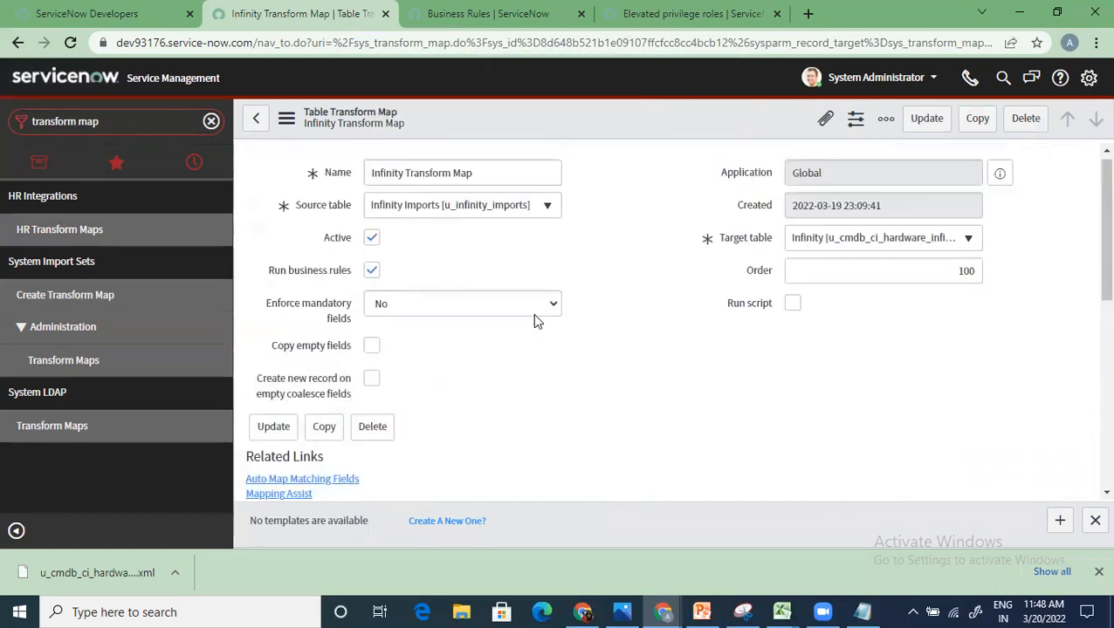
Step: Transform import set ISET0010004 of u_infinity_imports with the Infinity Transform Map
scroll(605, 416, down, 2)
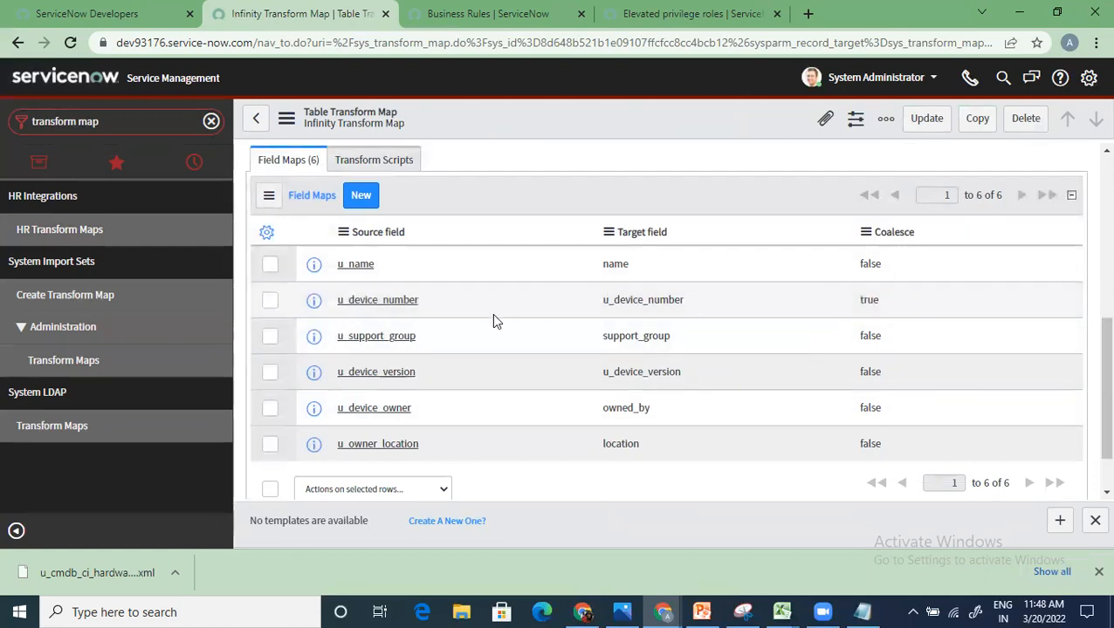
scroll(492, 320, up, 1)
click(264, 189)
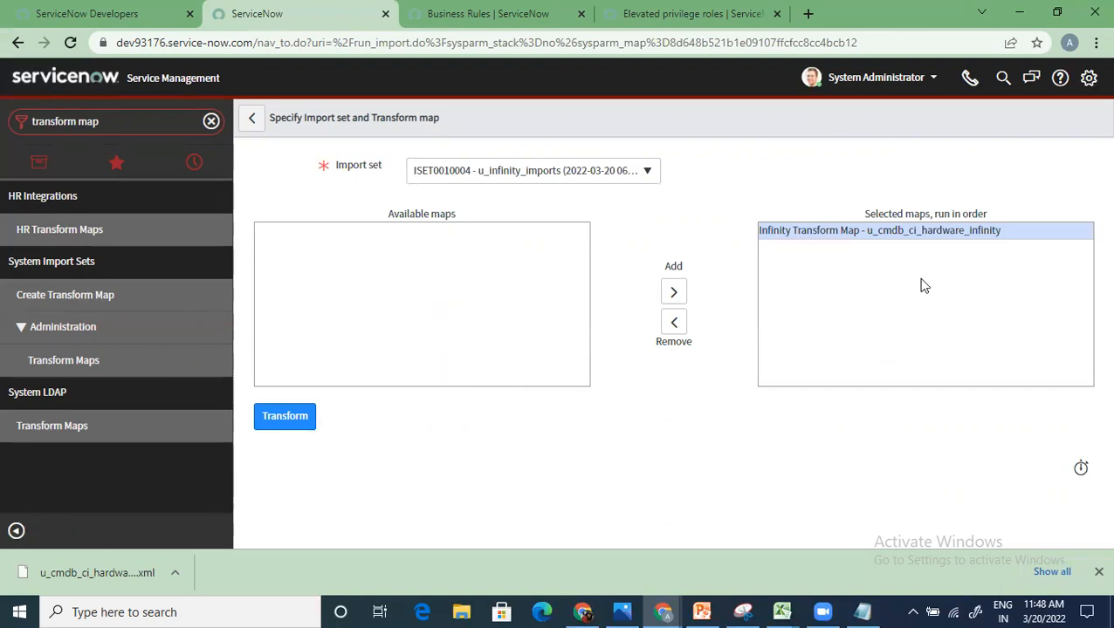
click(282, 419)
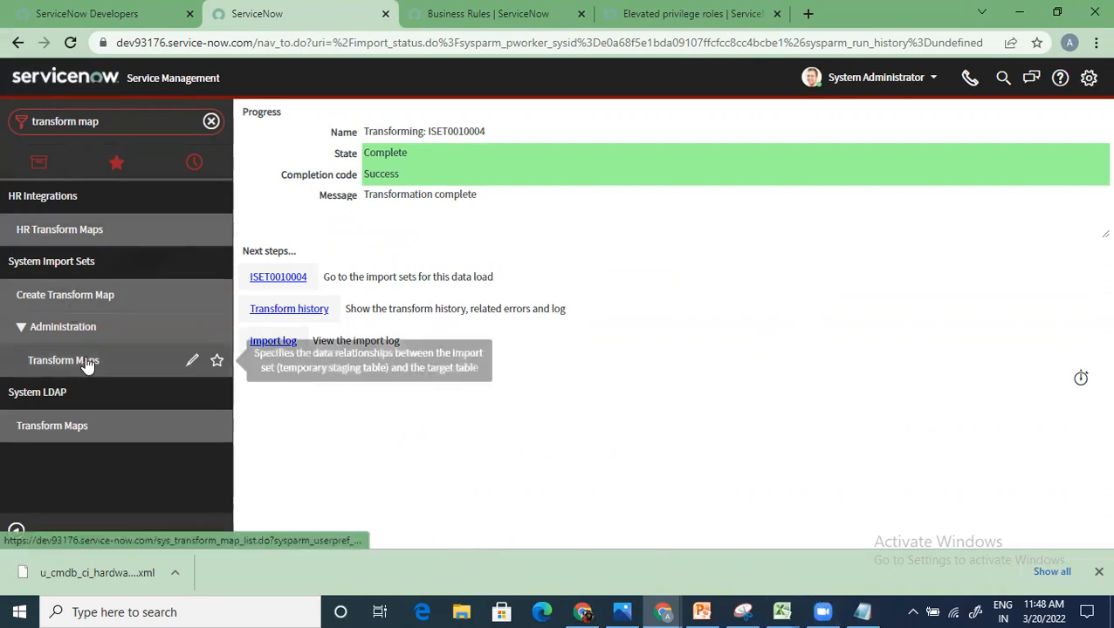
Step: Find "all devices" in the navigator and open the Infinity Inventory list of all devices
click(209, 123)
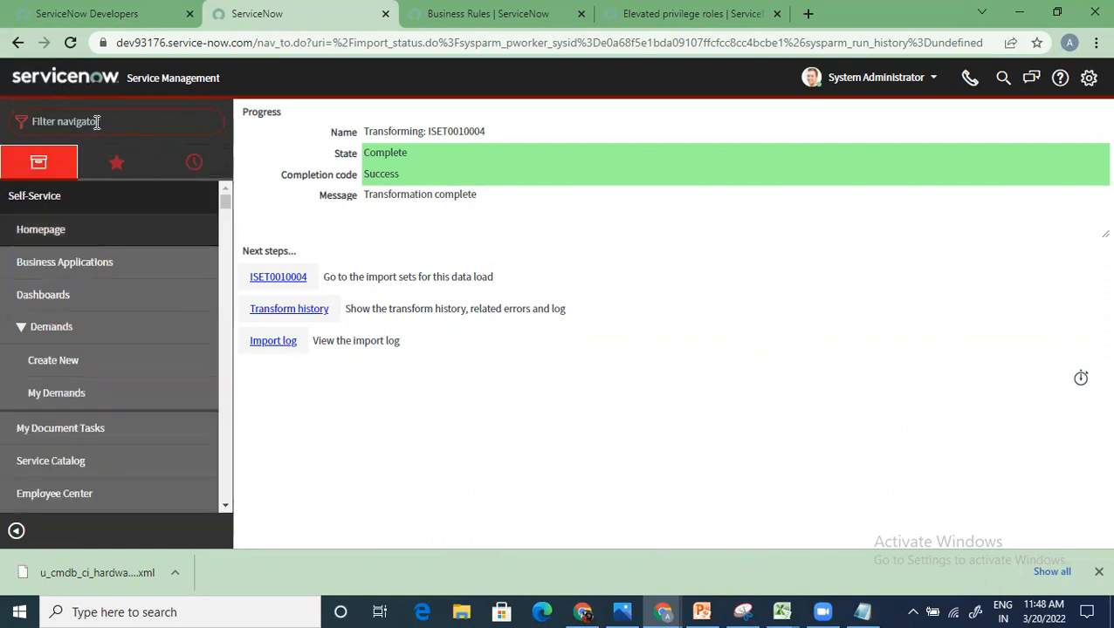
text(all devices)
click(70, 229)
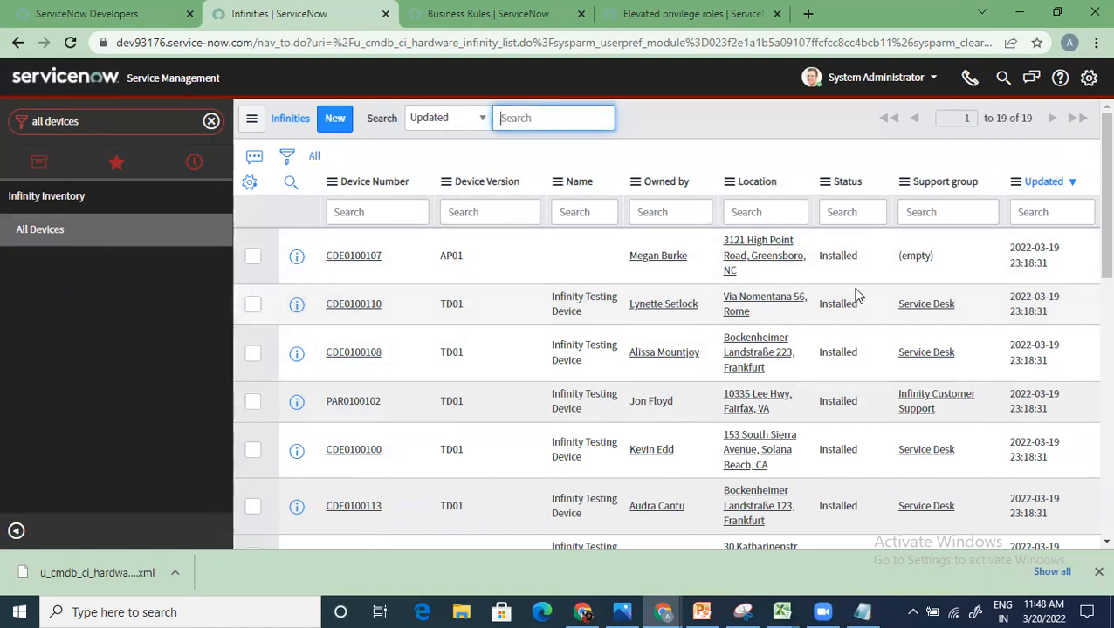
Step: Compare the device rows of the infinity-data (1) workbook in Excel with the Infinities list in ServiceNow, checking Device Number and Updated values
click(781, 612)
click(746, 547)
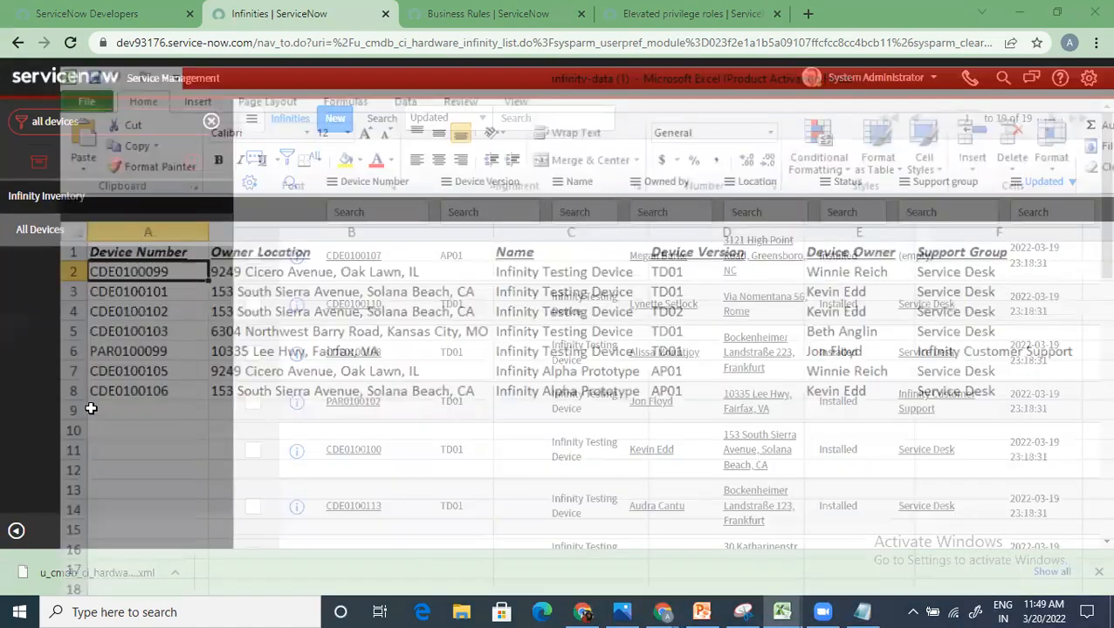
drag(98, 172, 69, 280)
click(528, 370)
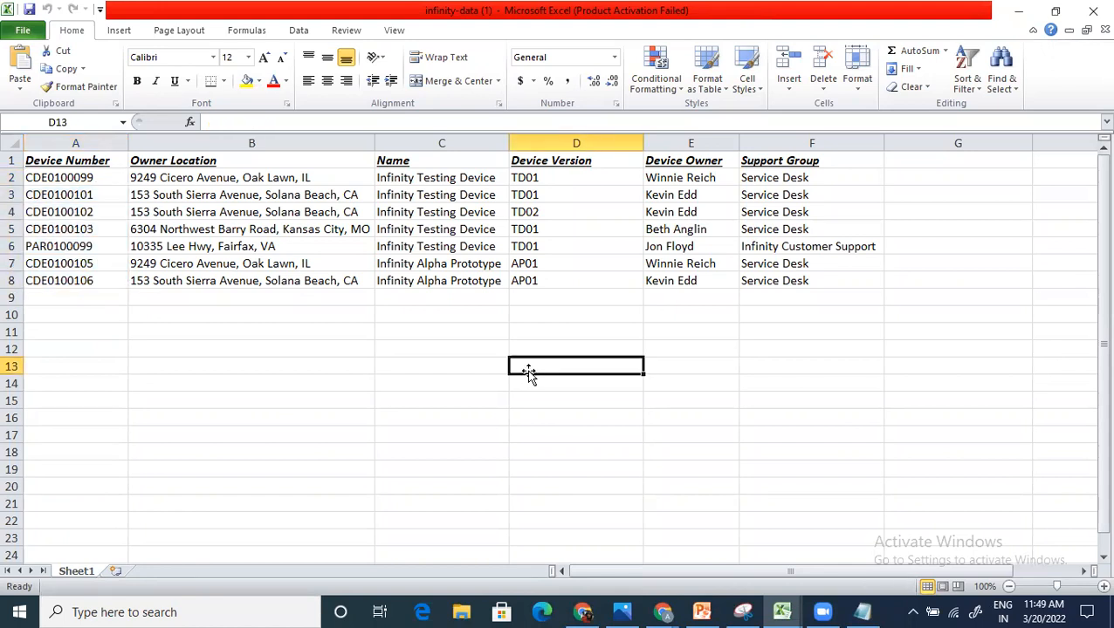
key(alt+Tab)
key(Tab)
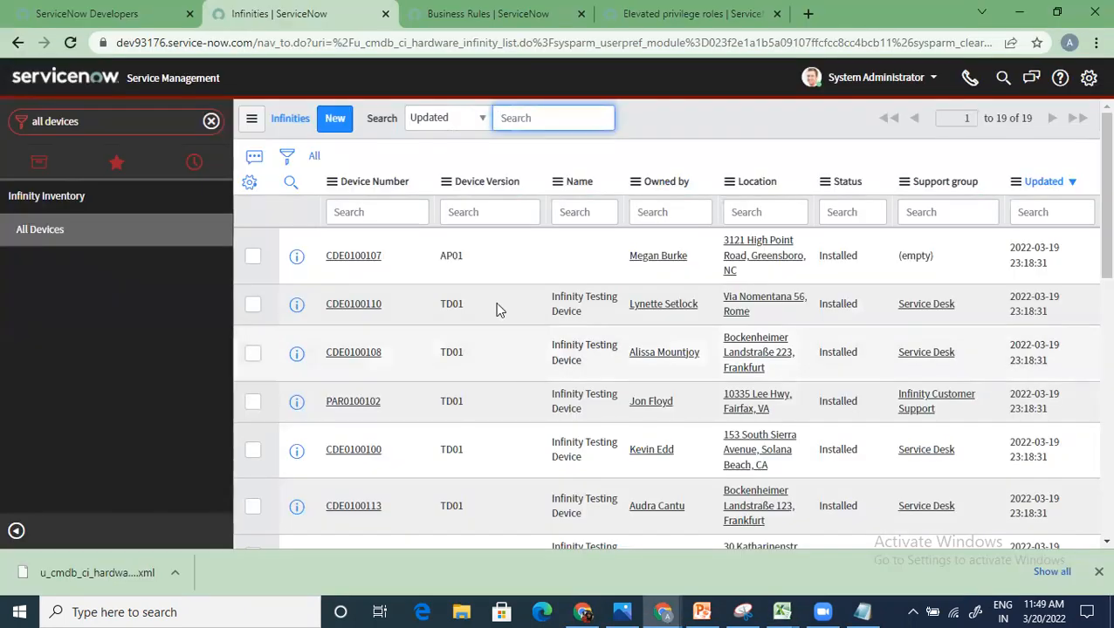
key(alt+Tab)
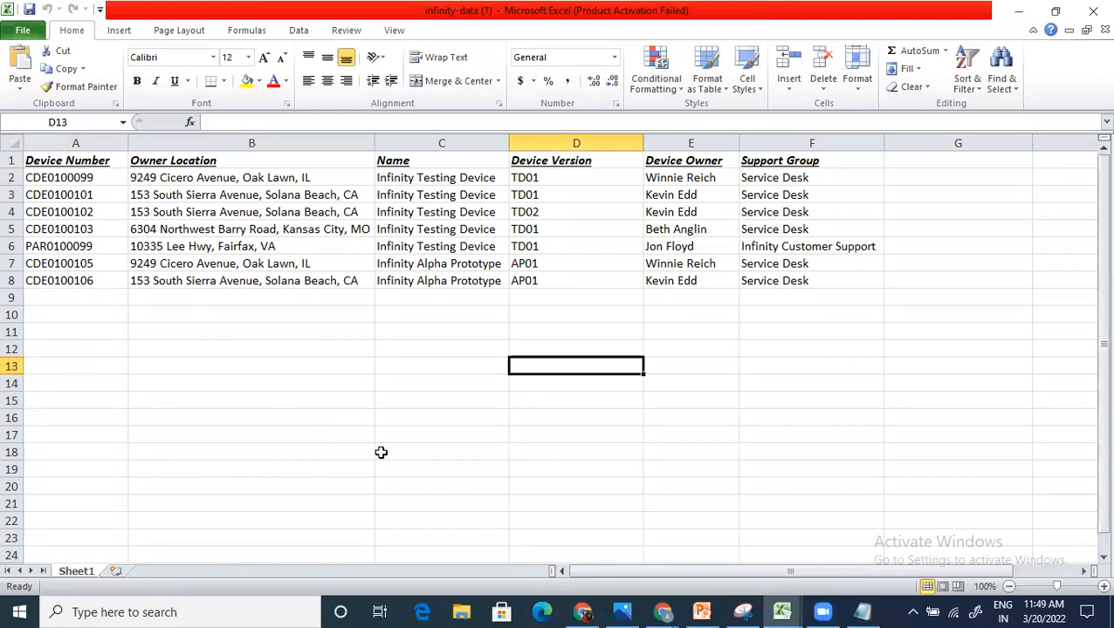
key(alt+Tab)
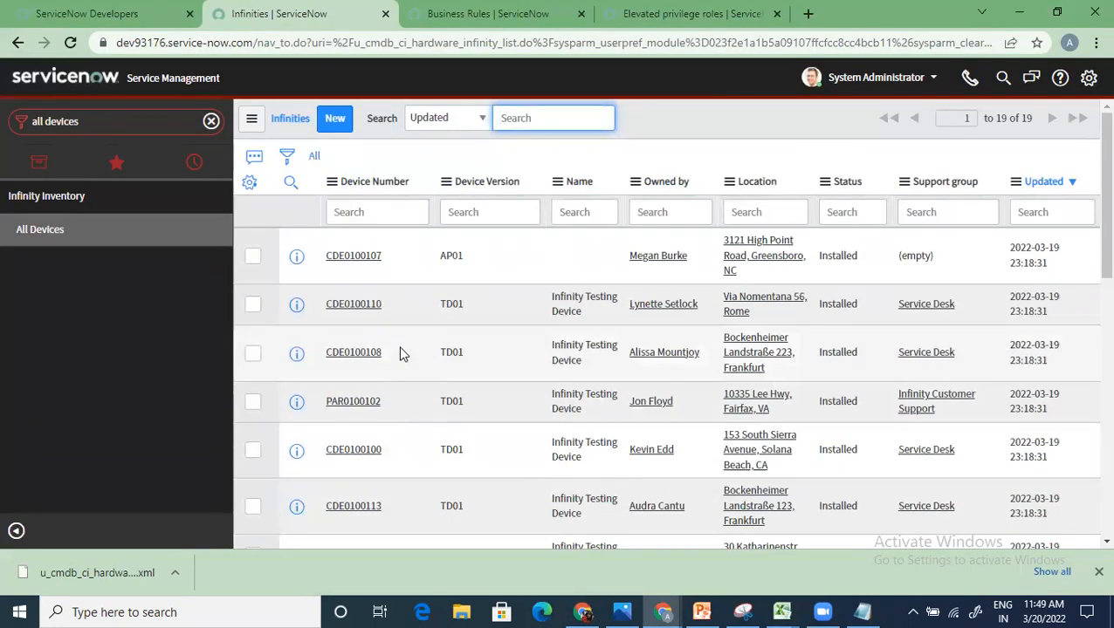
scroll(400, 353, down, 10)
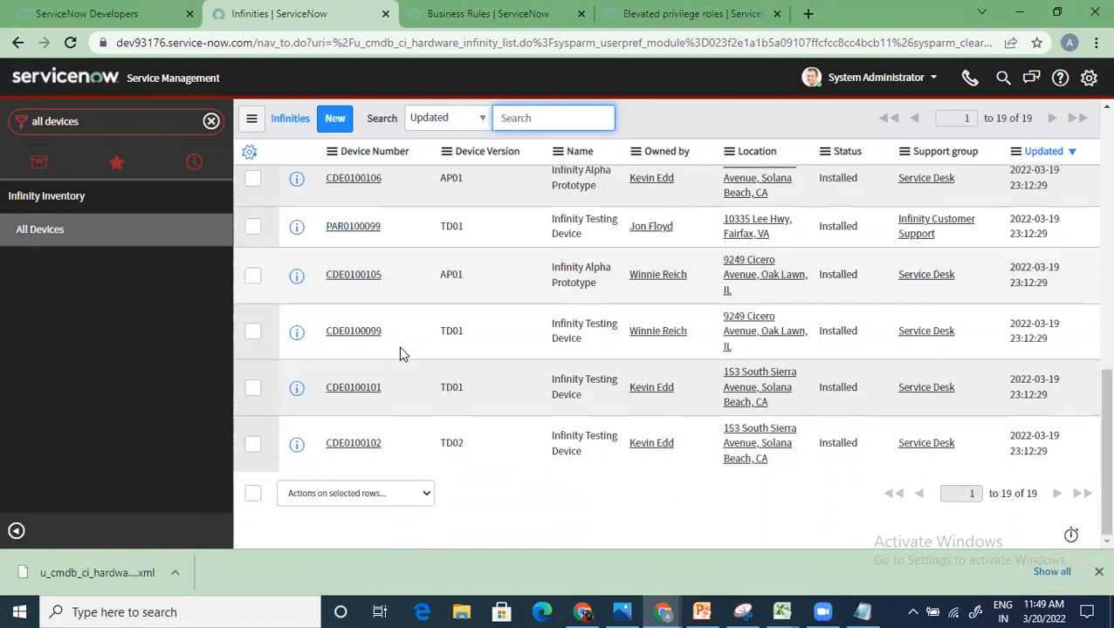
scroll(400, 353, up, 10)
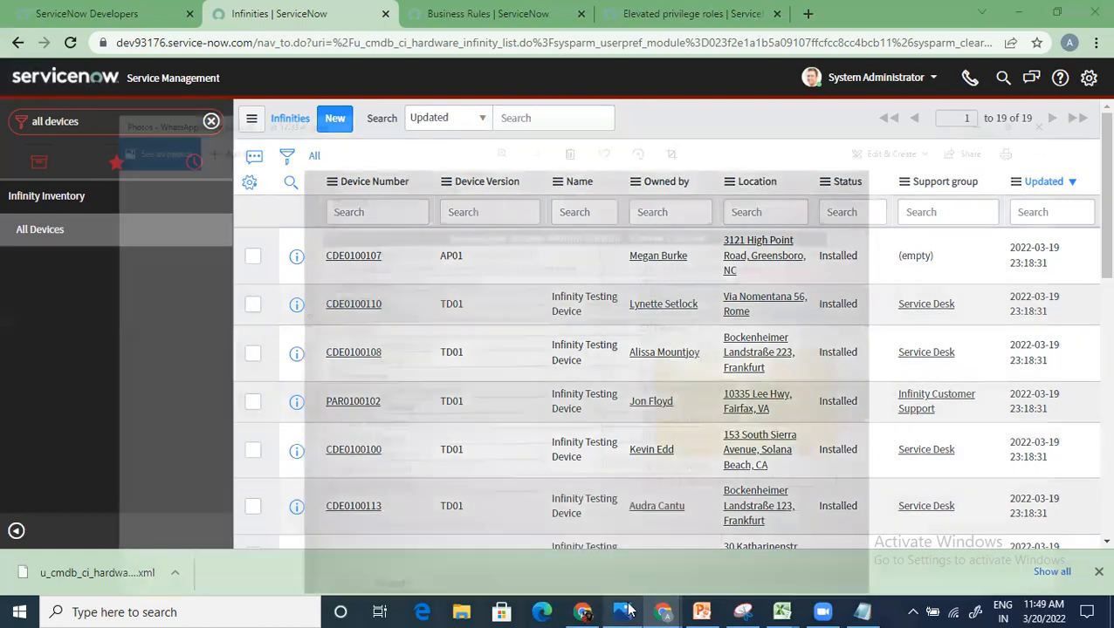
Step: Switch to Photos to examine the ServiceNow System Administration course content image
click(625, 611)
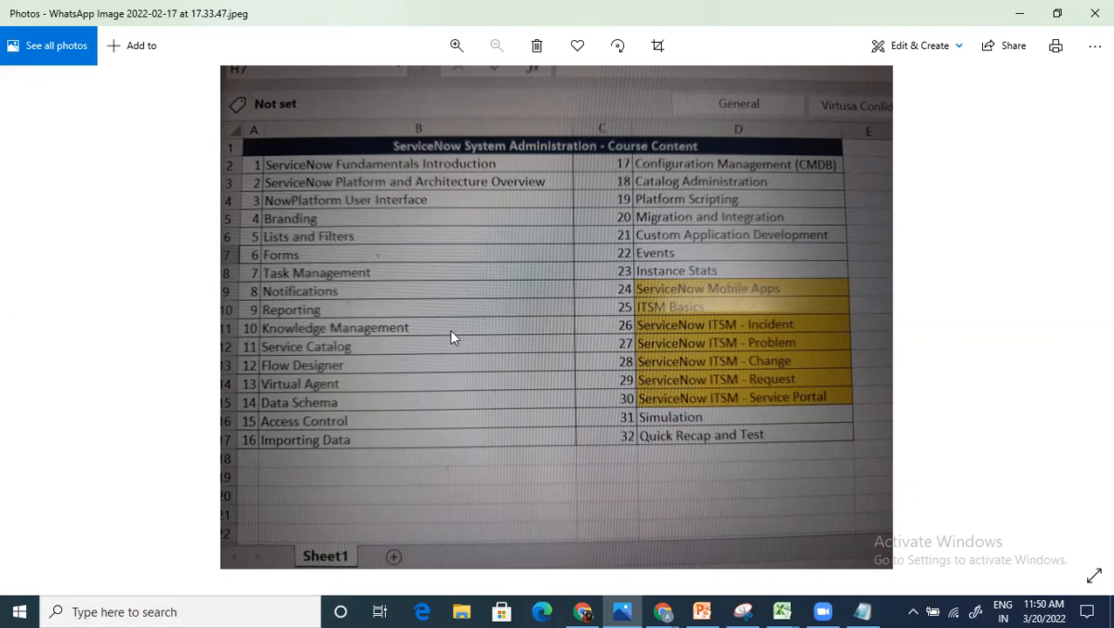
click(931, 11)
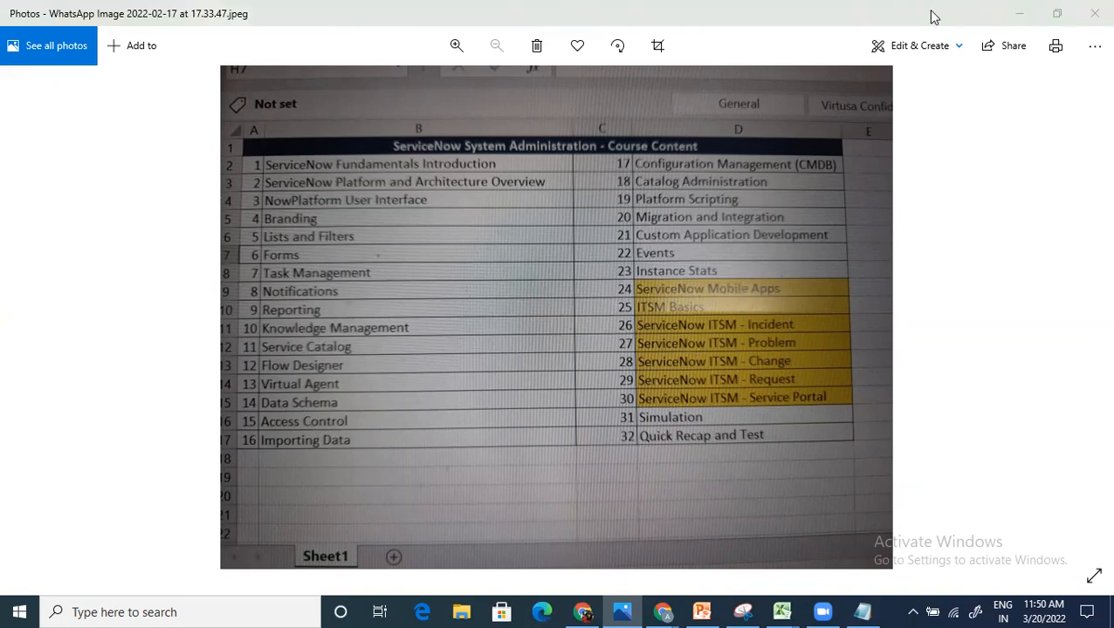